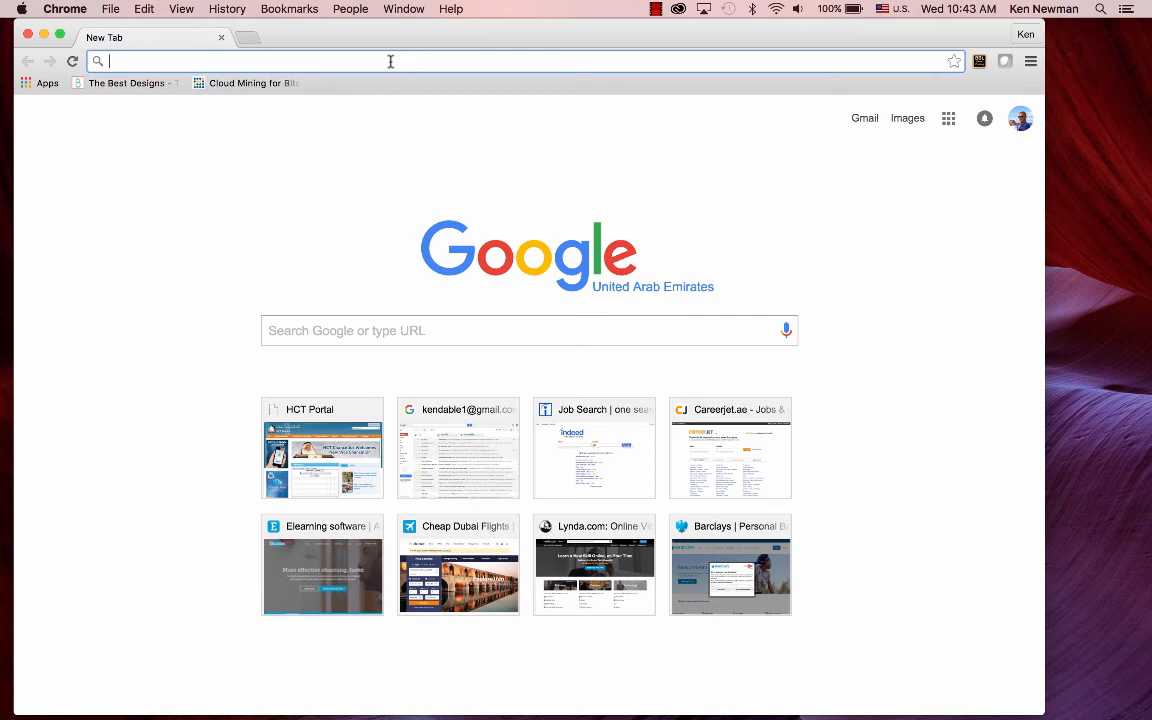
- Search the web for "11 second club" and open the 11secondclub.com home page from the results
text(11)
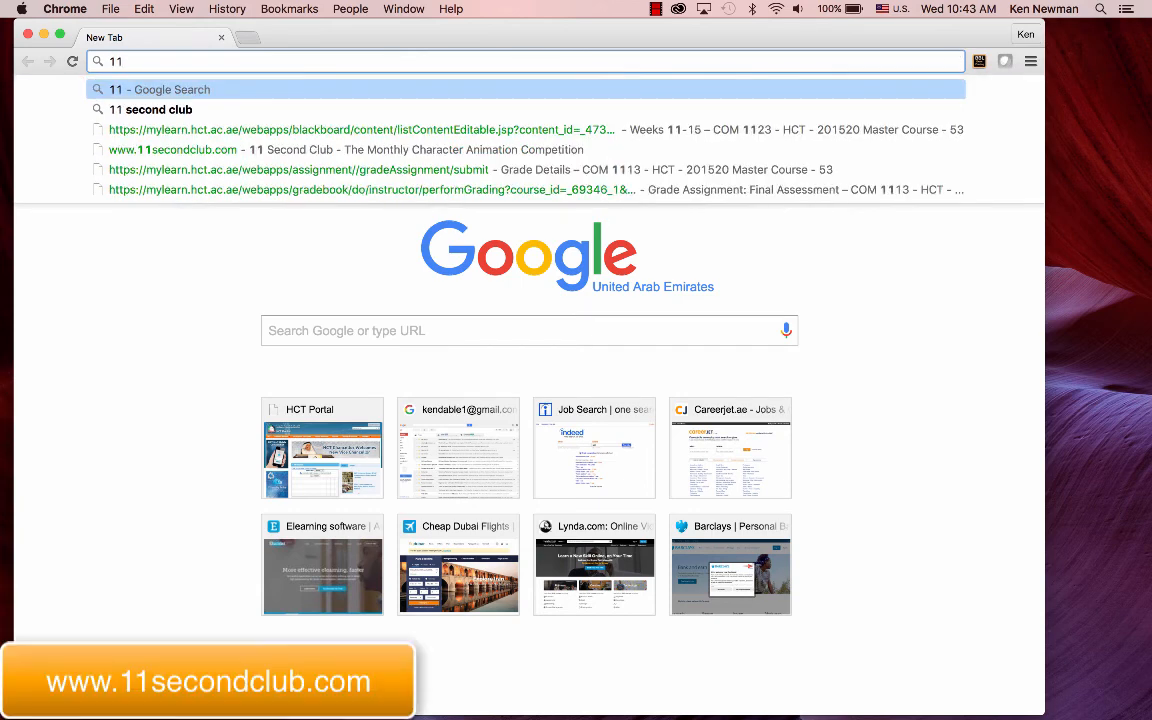
key(Down)
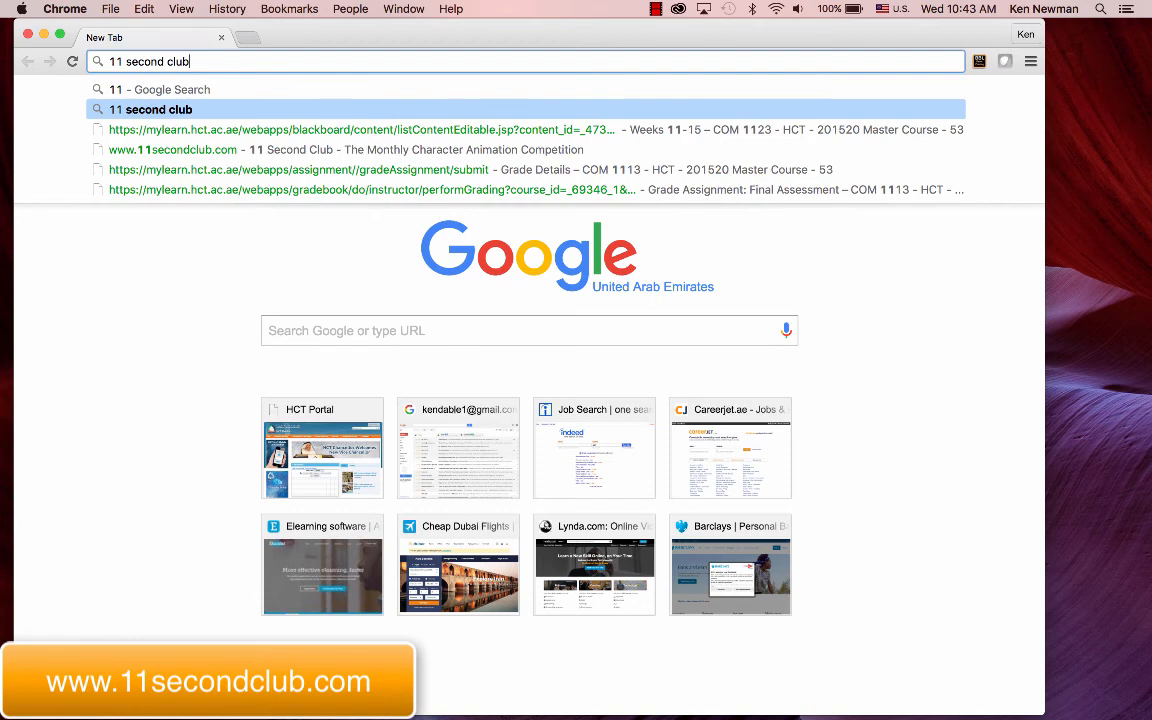
click(180, 109)
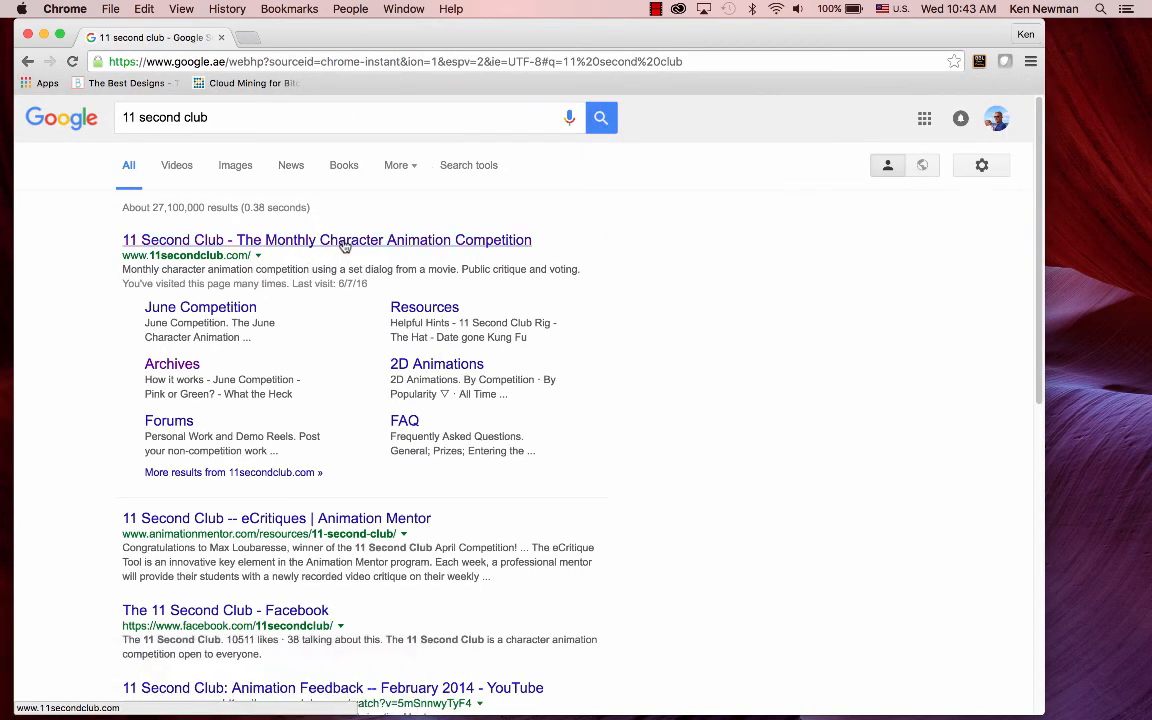
click(345, 246)
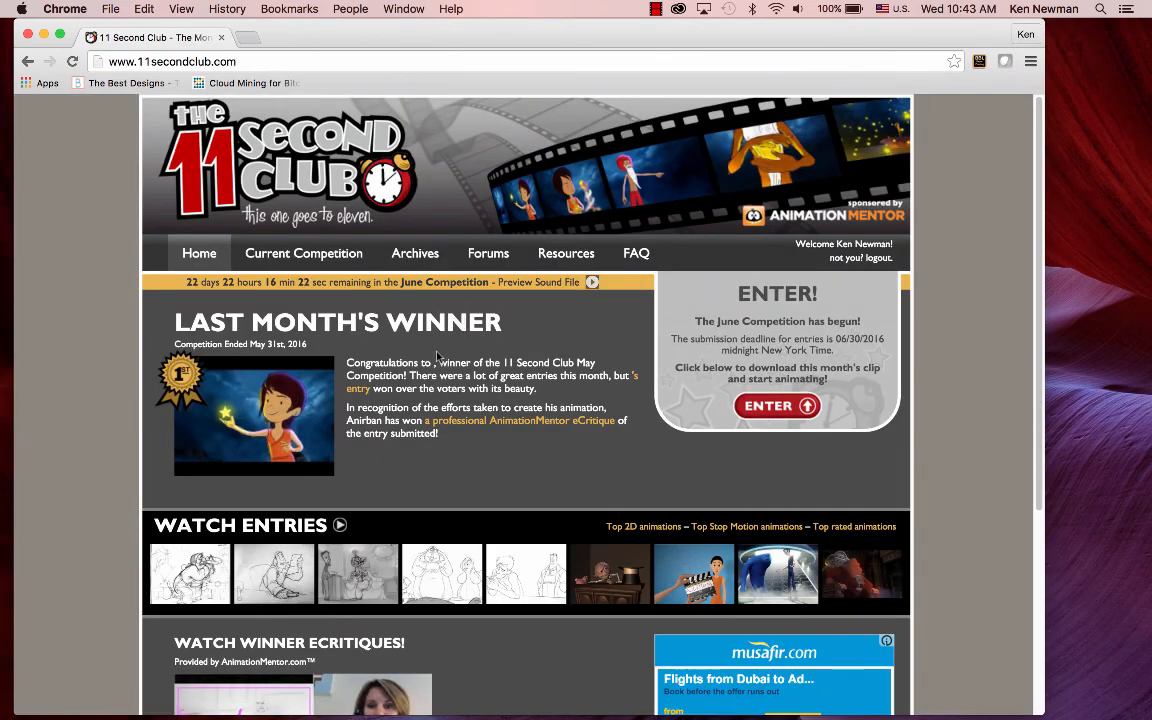
- Go to the site's competition archives and open the November 2007 competition page
scroll(437, 356, down, 3)
scroll(423, 202, up, 1)
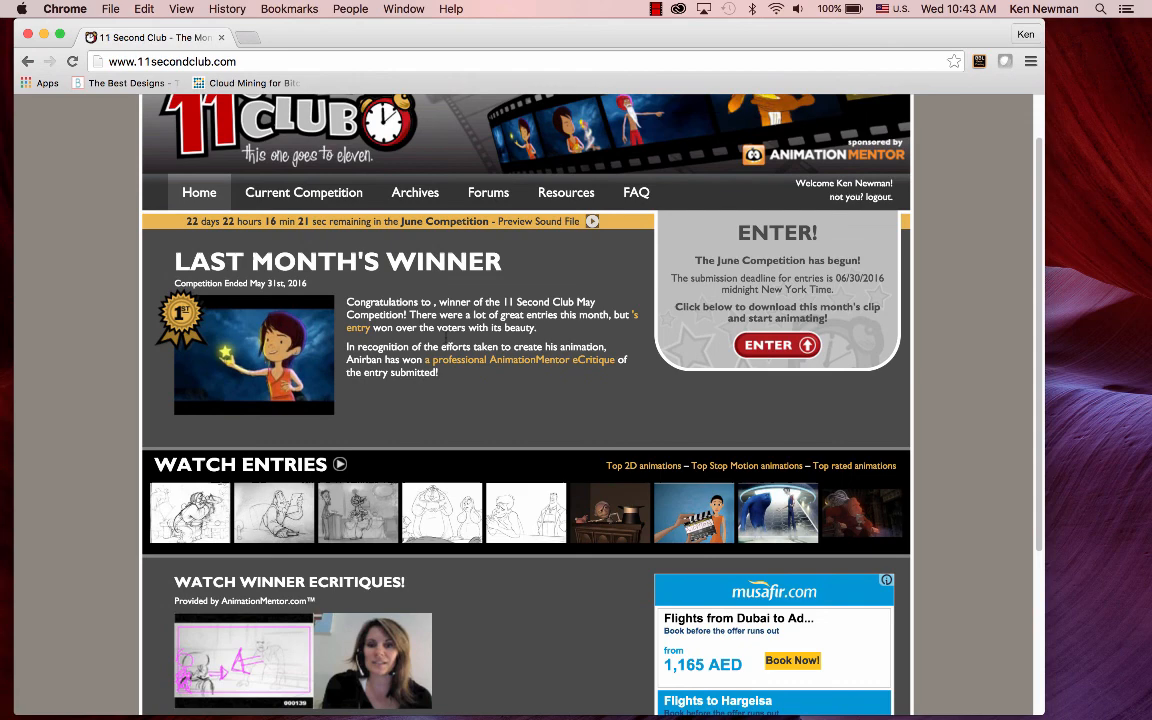
click(418, 194)
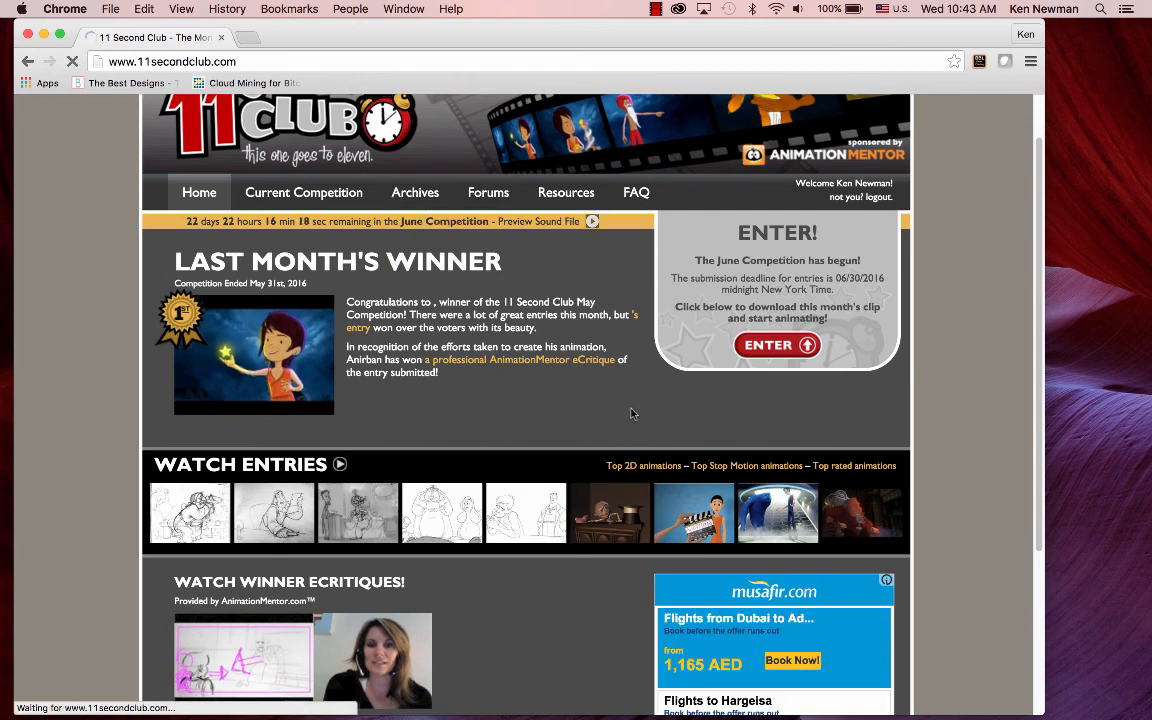
scroll(764, 545, down, 10)
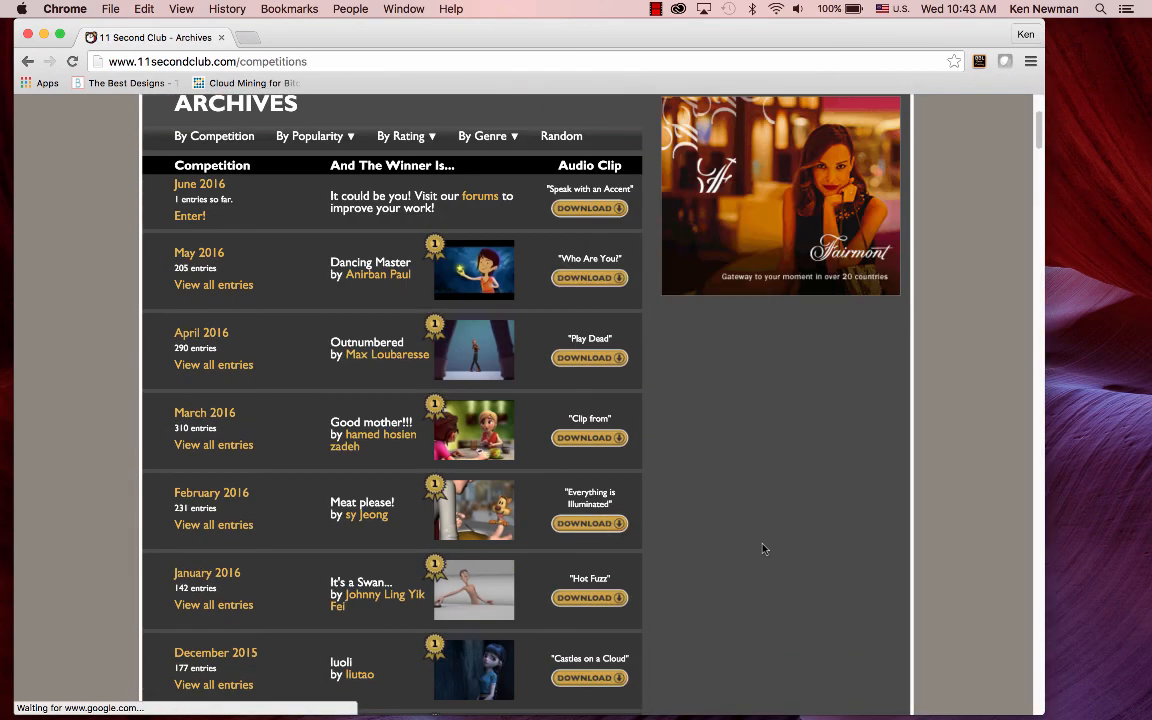
scroll(764, 542, down, 15)
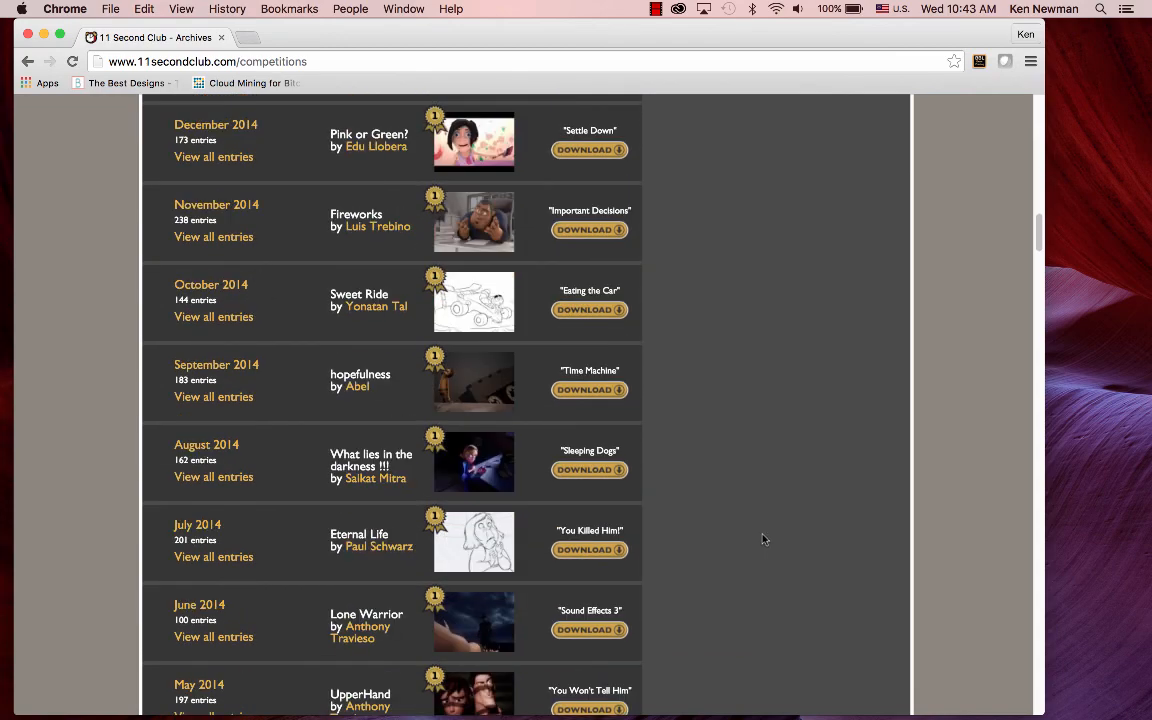
scroll(670, 416, down, 3)
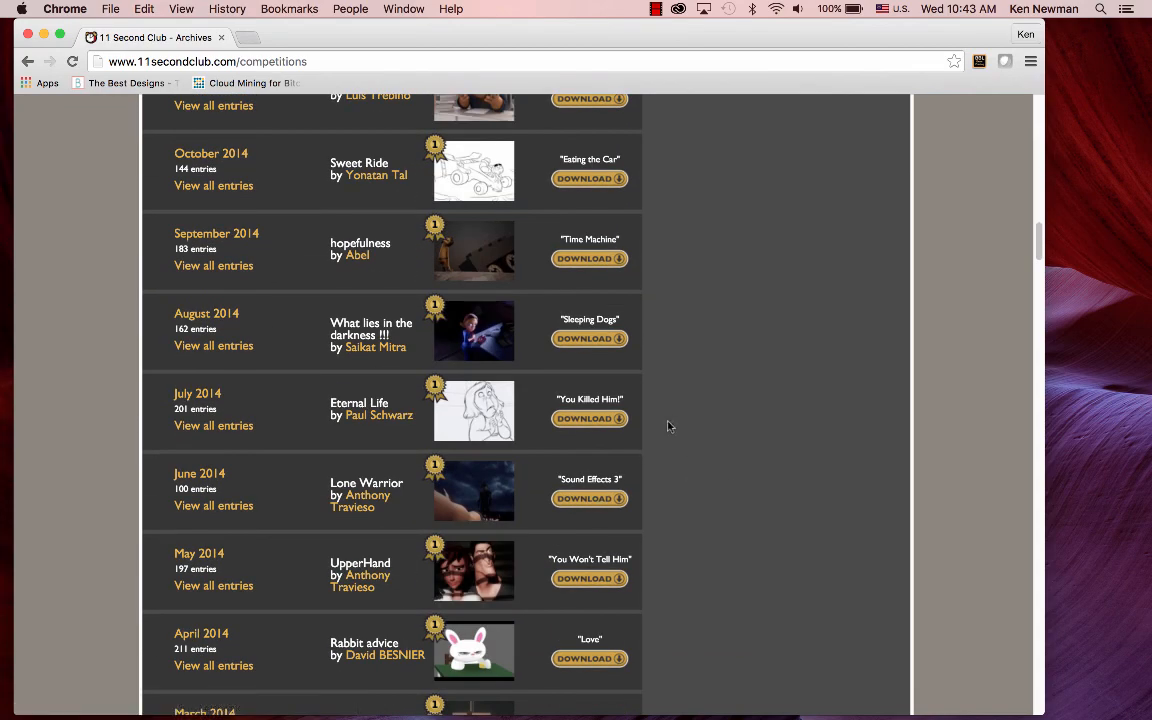
scroll(733, 492, down, 20)
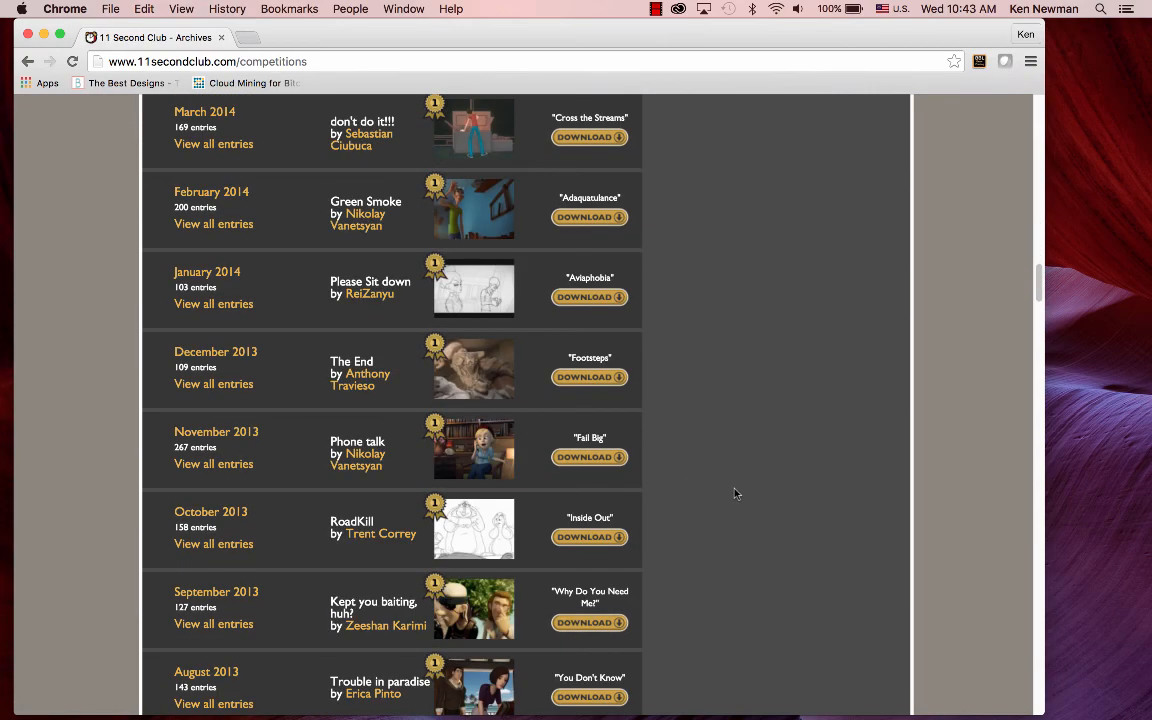
scroll(735, 489, down, 20)
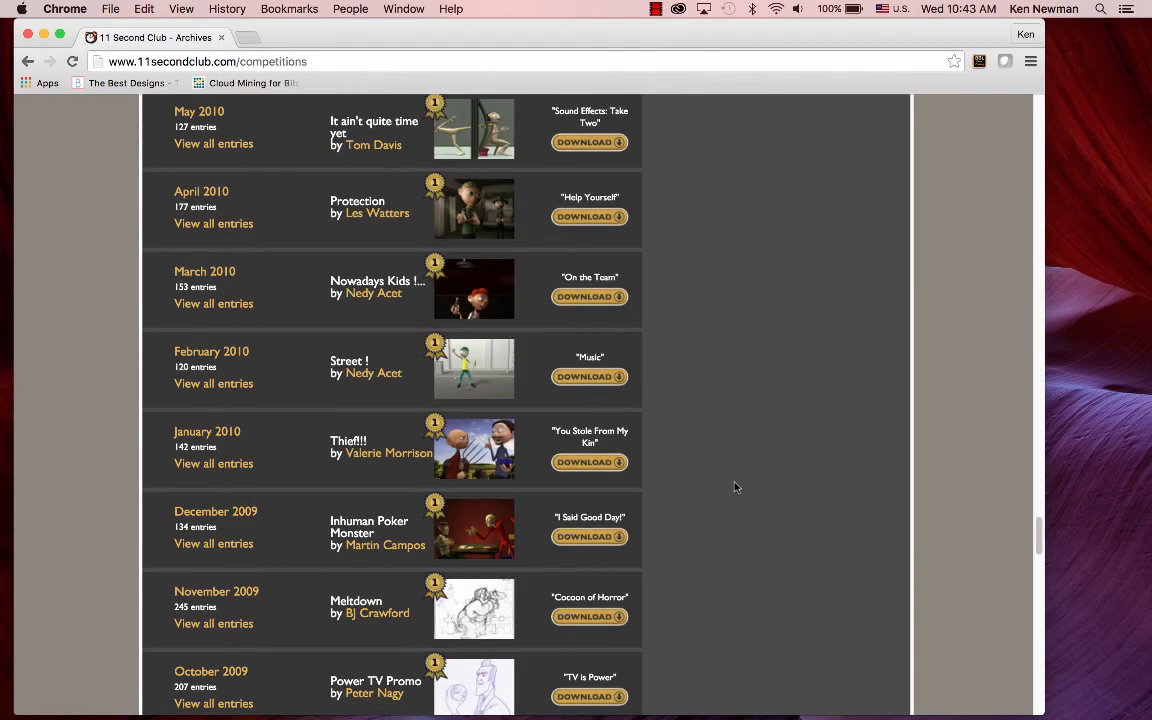
scroll(735, 486, down, 20)
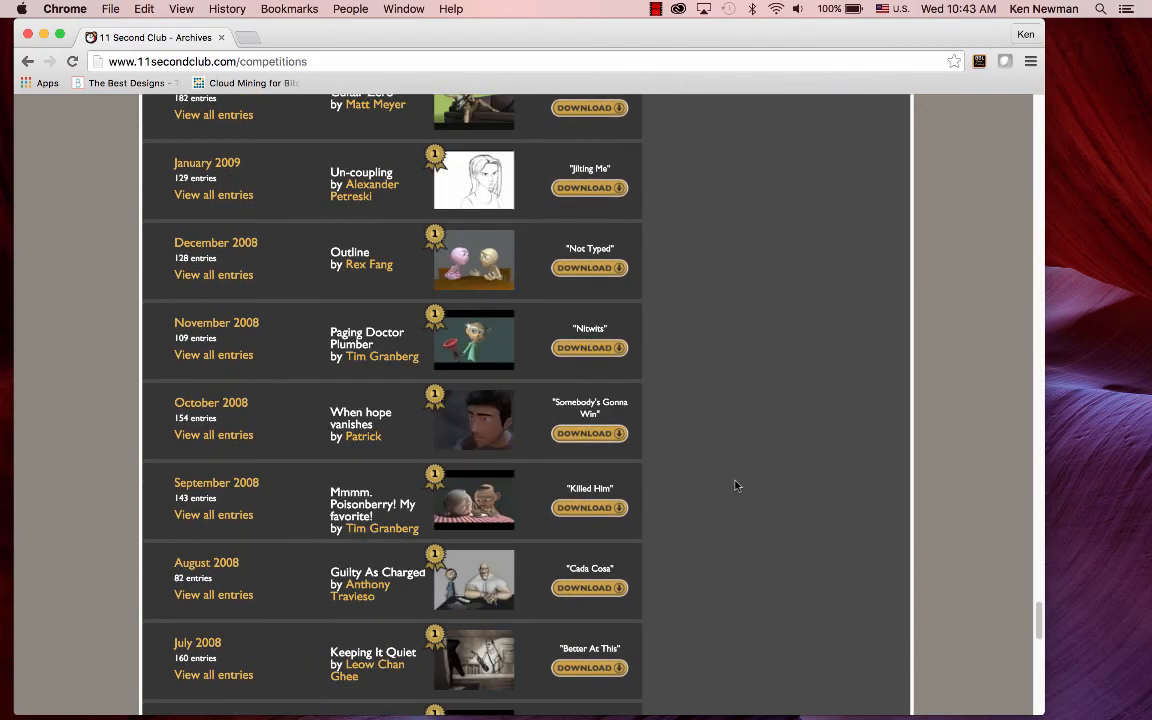
scroll(735, 486, down, 10)
scroll(735, 486, down, 1)
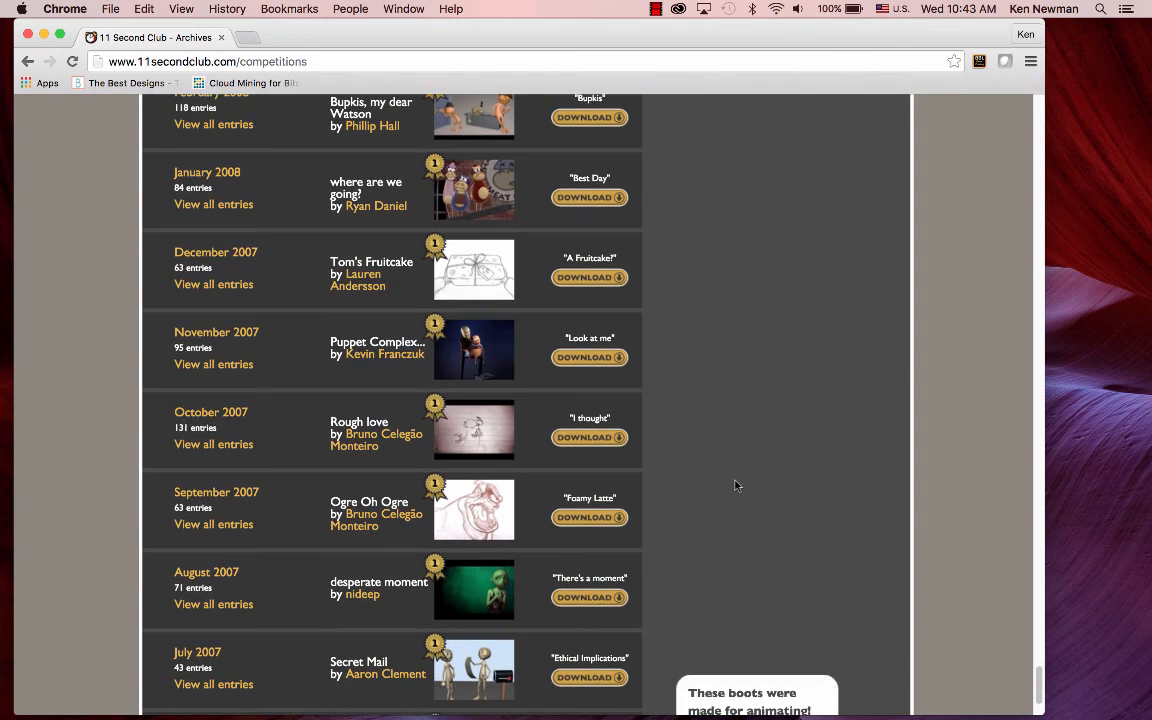
click(205, 332)
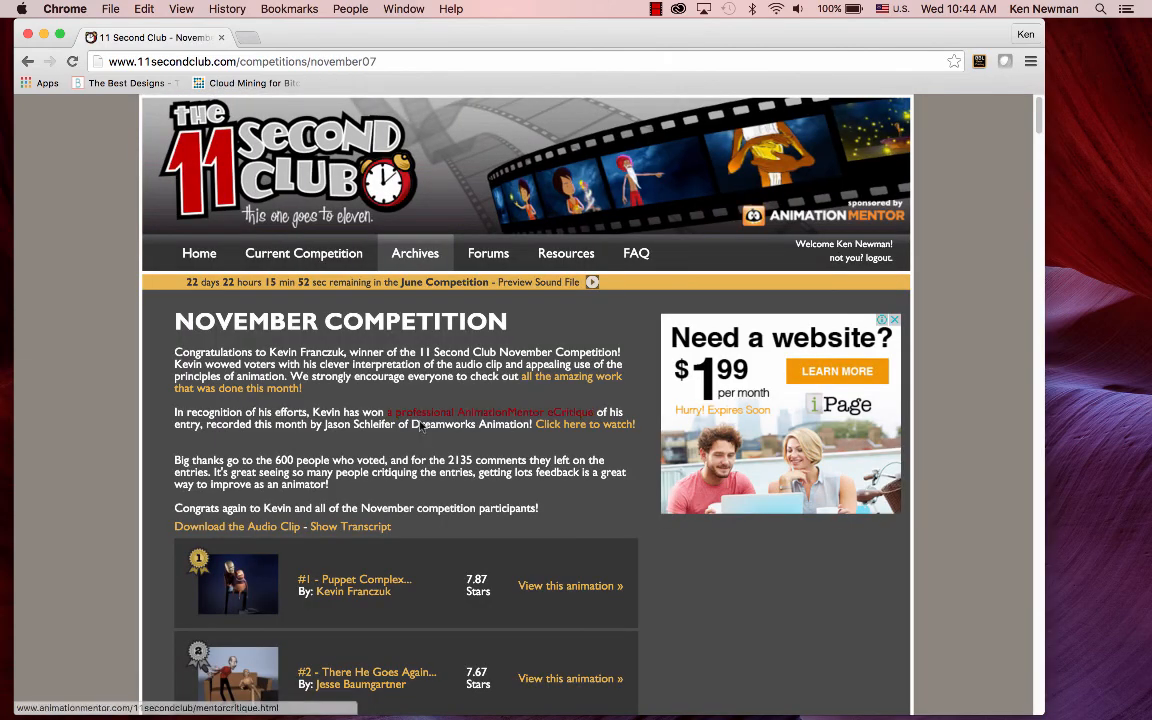
- Read the transcript of the November competition's audio clip, and close it
scroll(420, 425, down, 2)
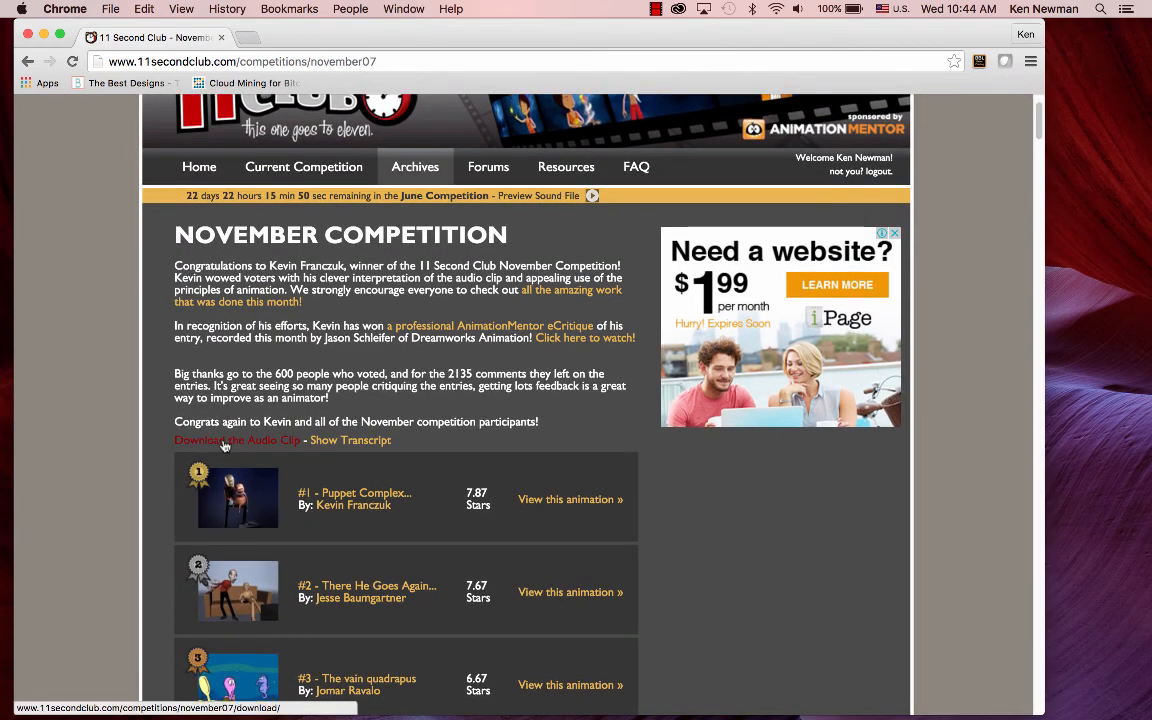
click(335, 441)
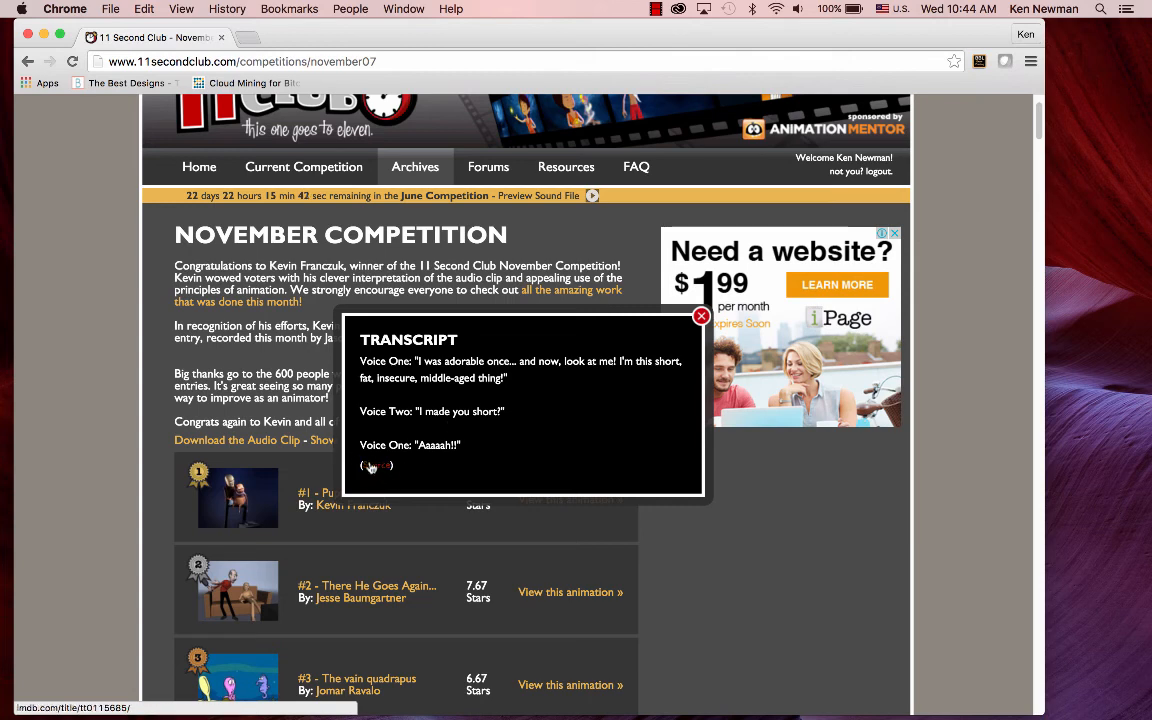
click(701, 316)
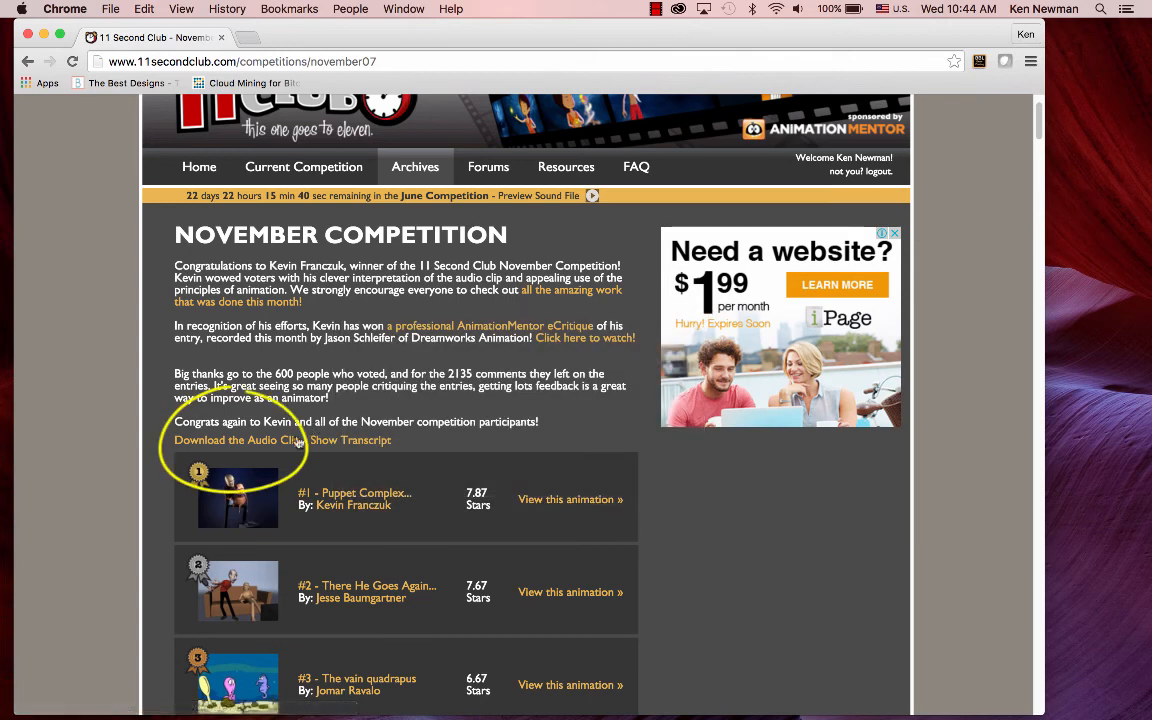
- Download the November competition's audio clip
click(276, 443)
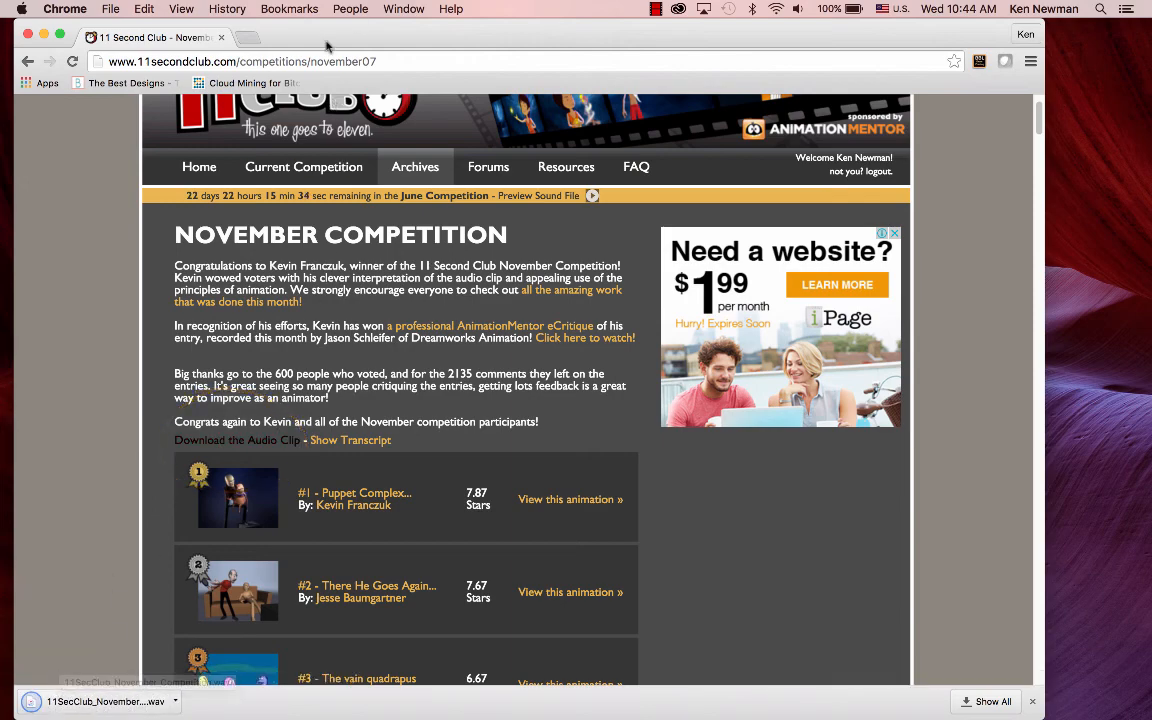
drag(327, 46, 637, 46)
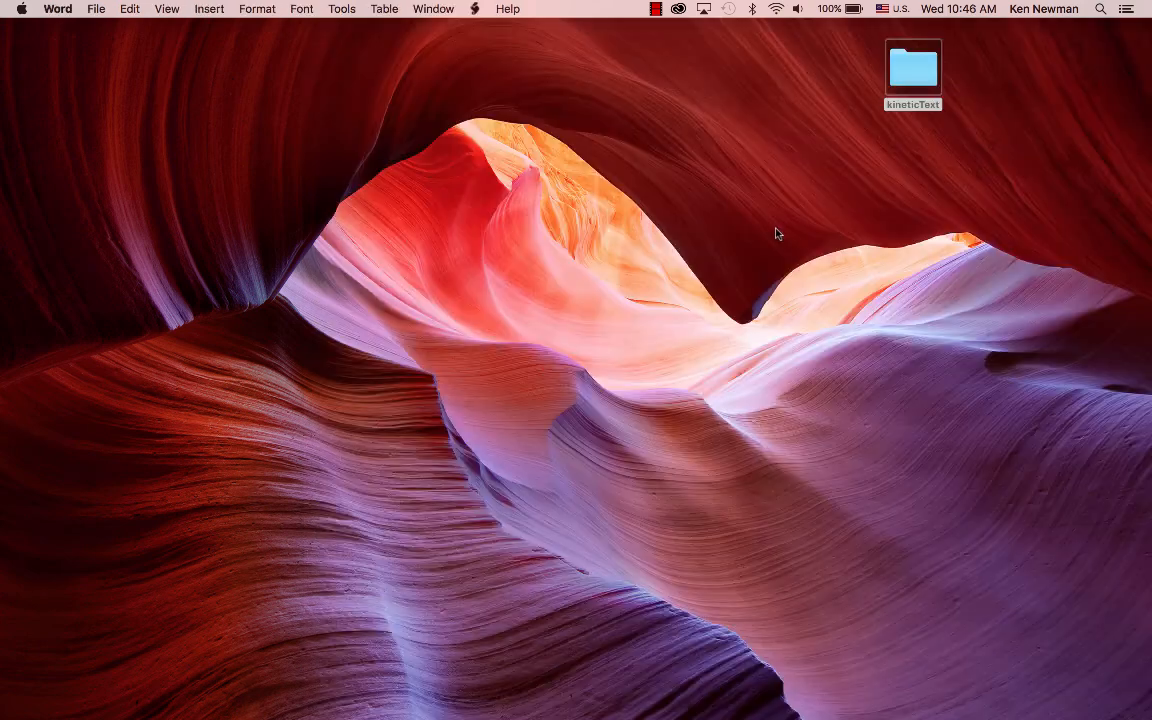
- Open the kineticText folder on the desktop and check the 11SecClub_November_Competition.wav file in it
double_click(922, 70)
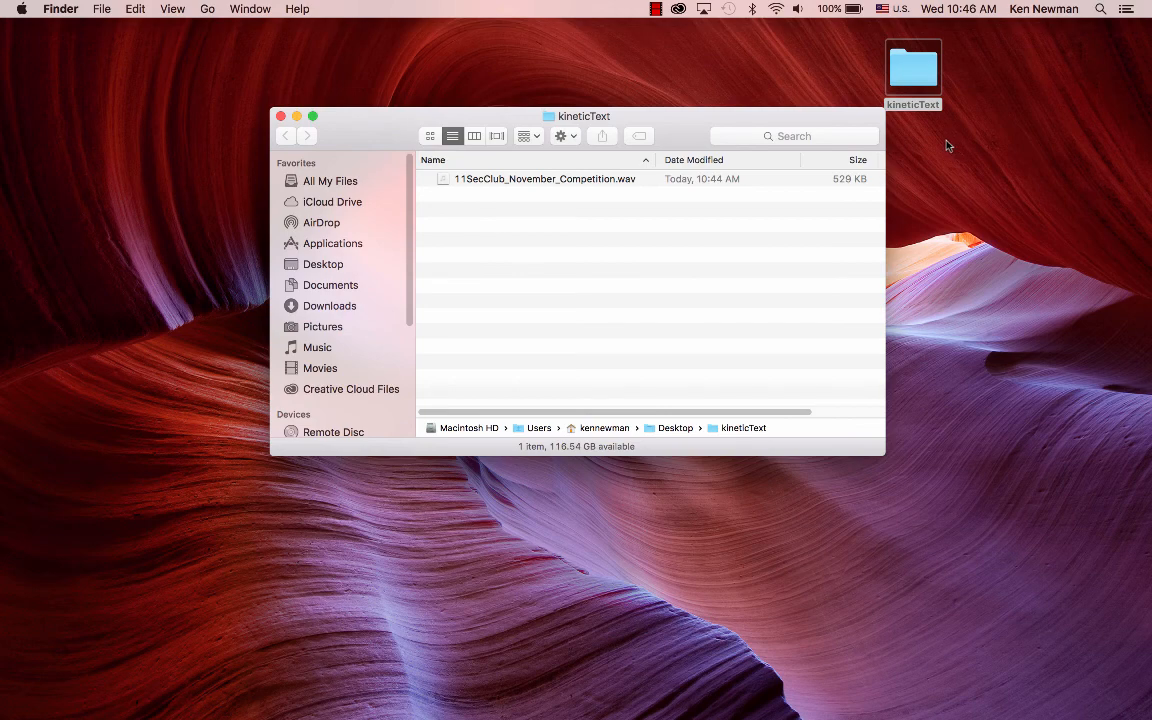
click(560, 181)
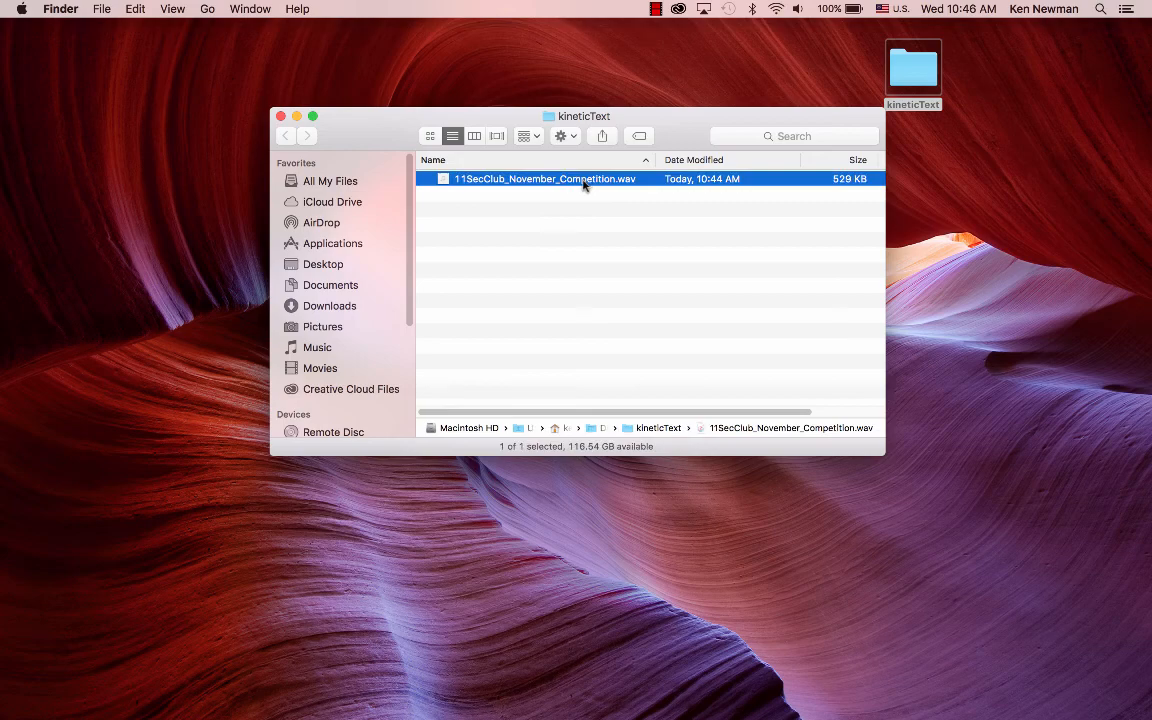
click(584, 181)
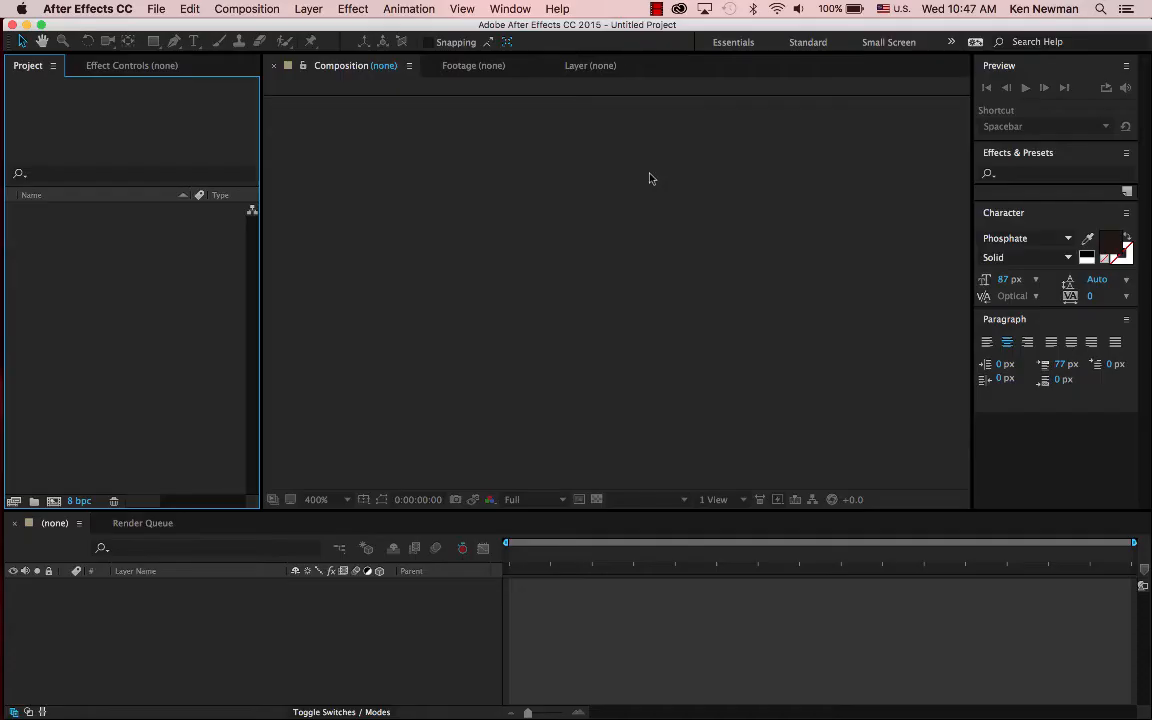
- In After Effects, save the untitled project as "KineticText Project" in the kineticText folder on the desktop
click(157, 10)
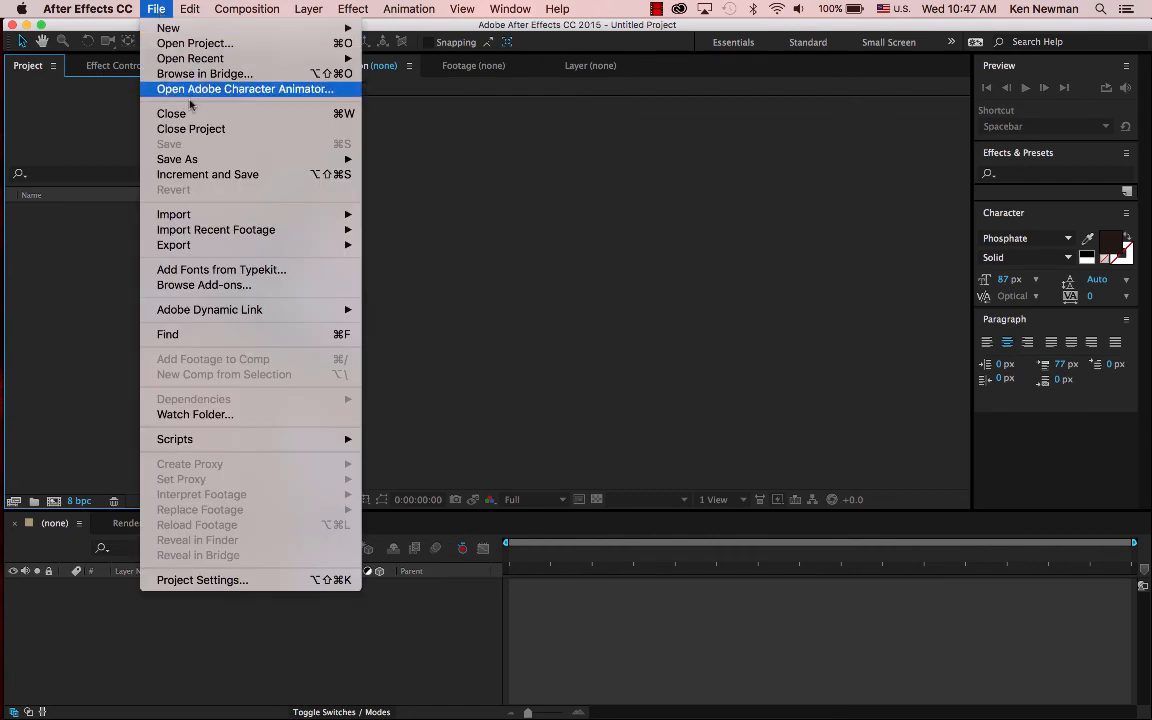
mouse_move(196, 163)
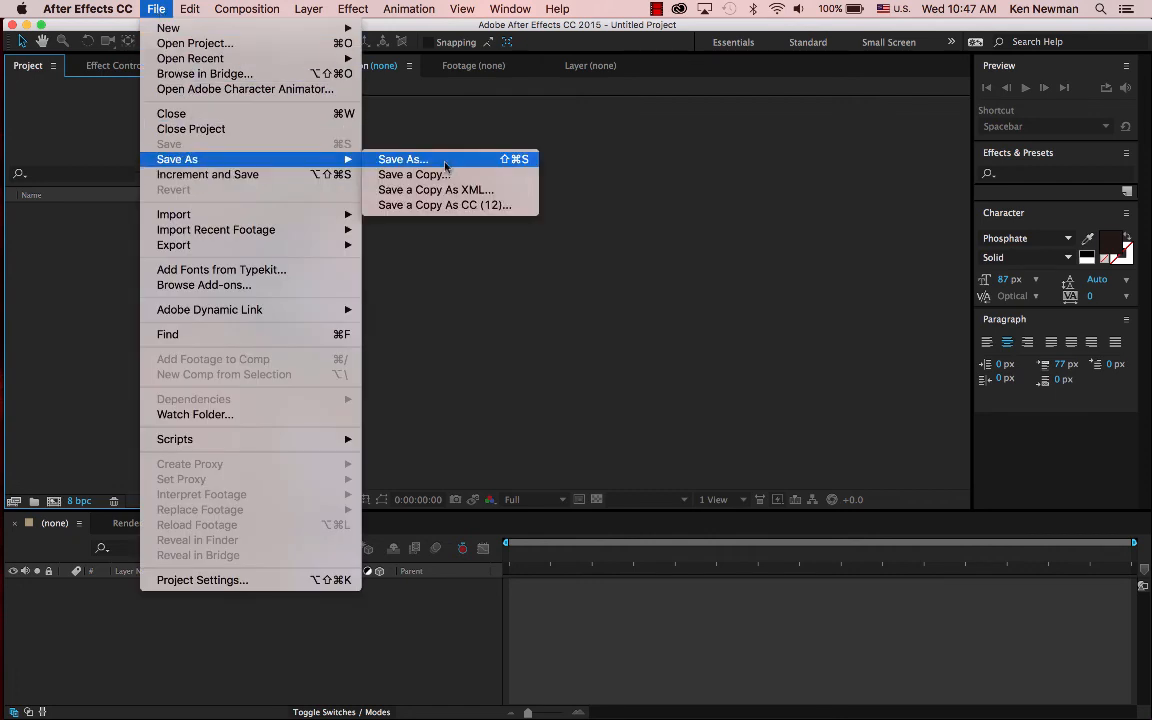
click(390, 159)
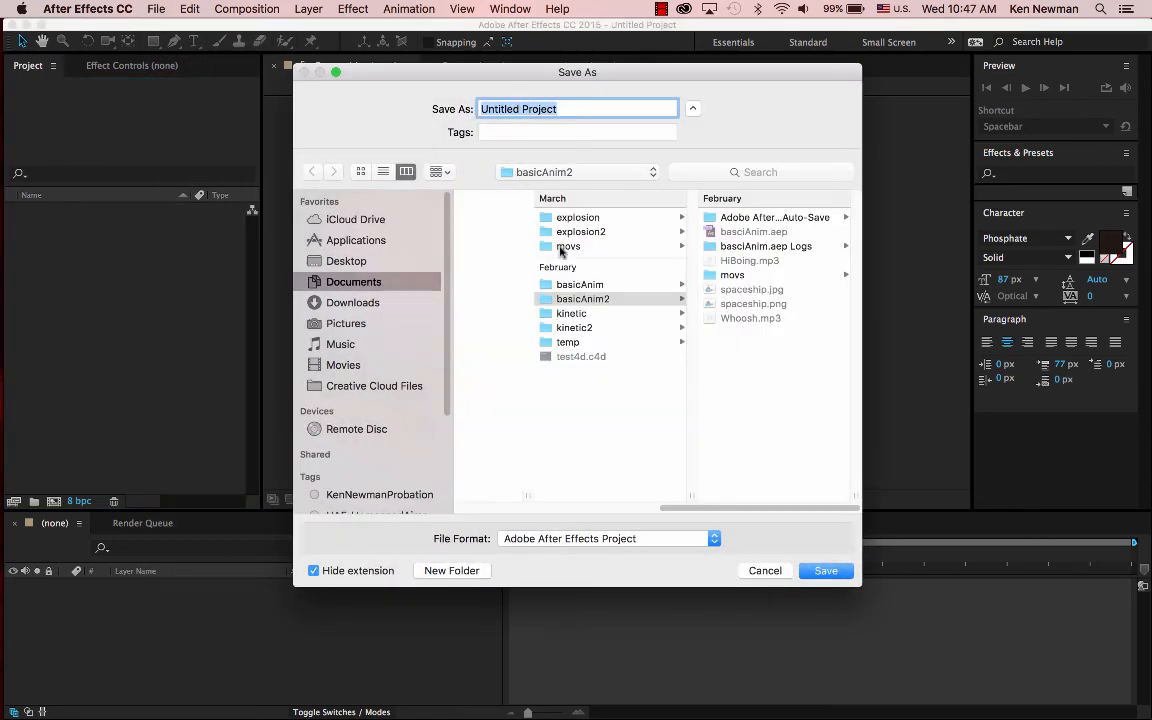
click(352, 262)
click(520, 217)
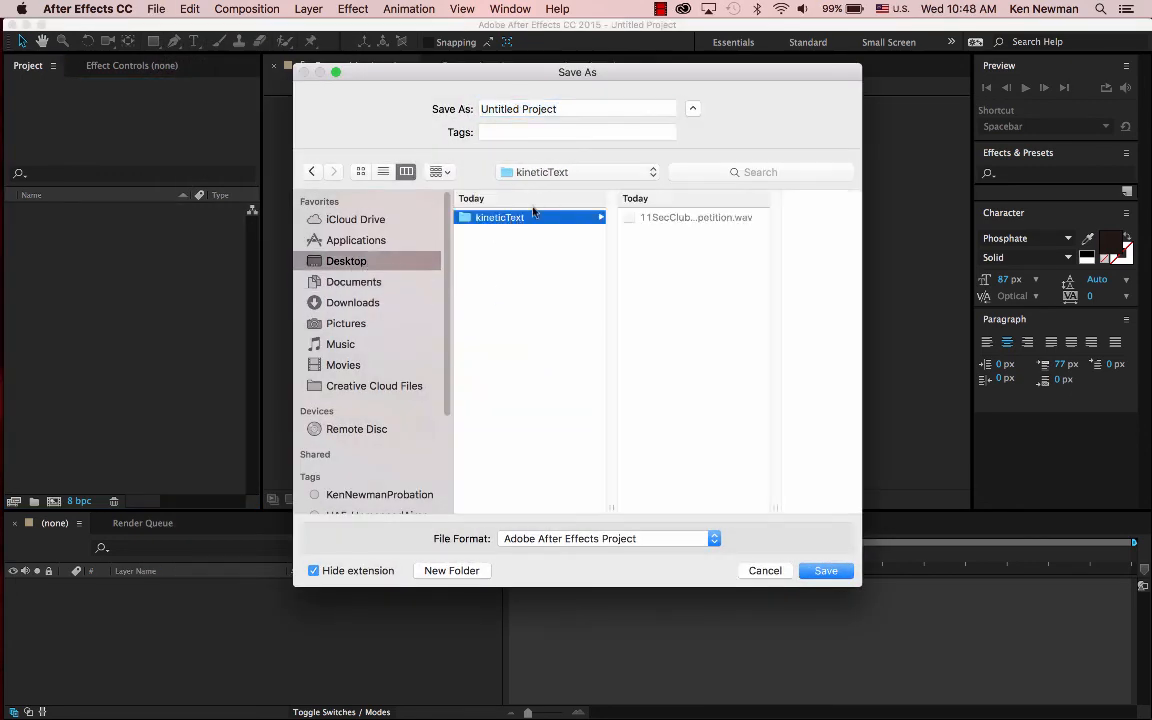
click(519, 109)
drag(519, 109, 460, 110)
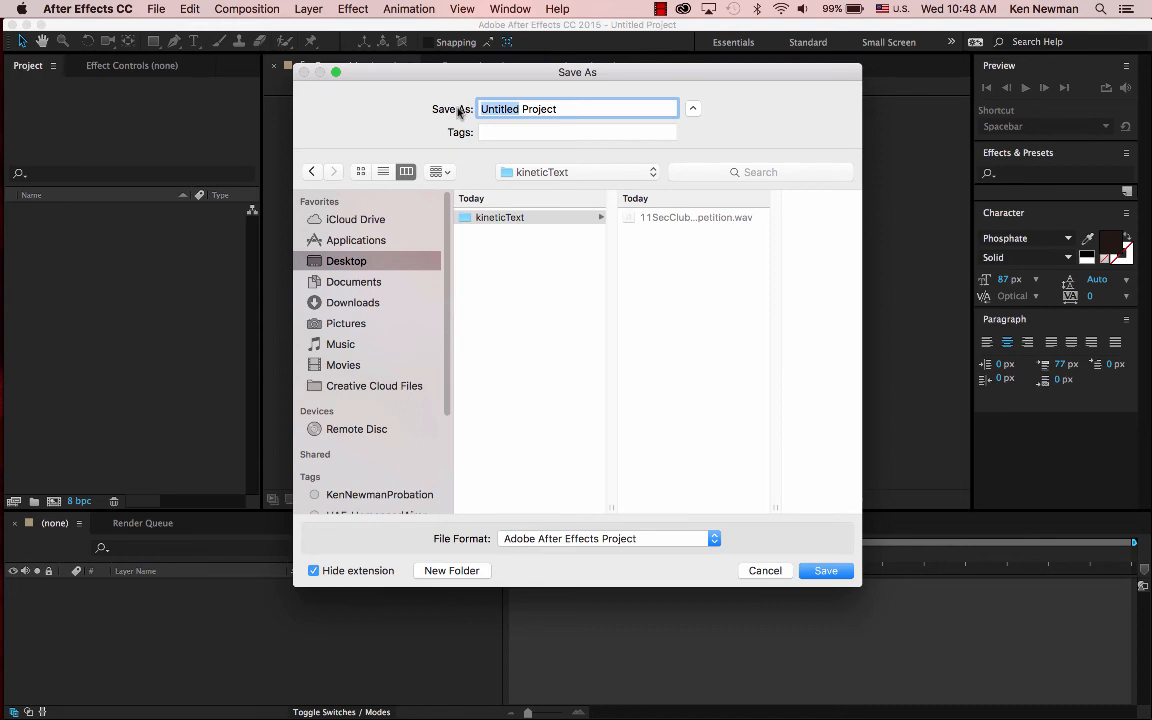
text(Kinetic)
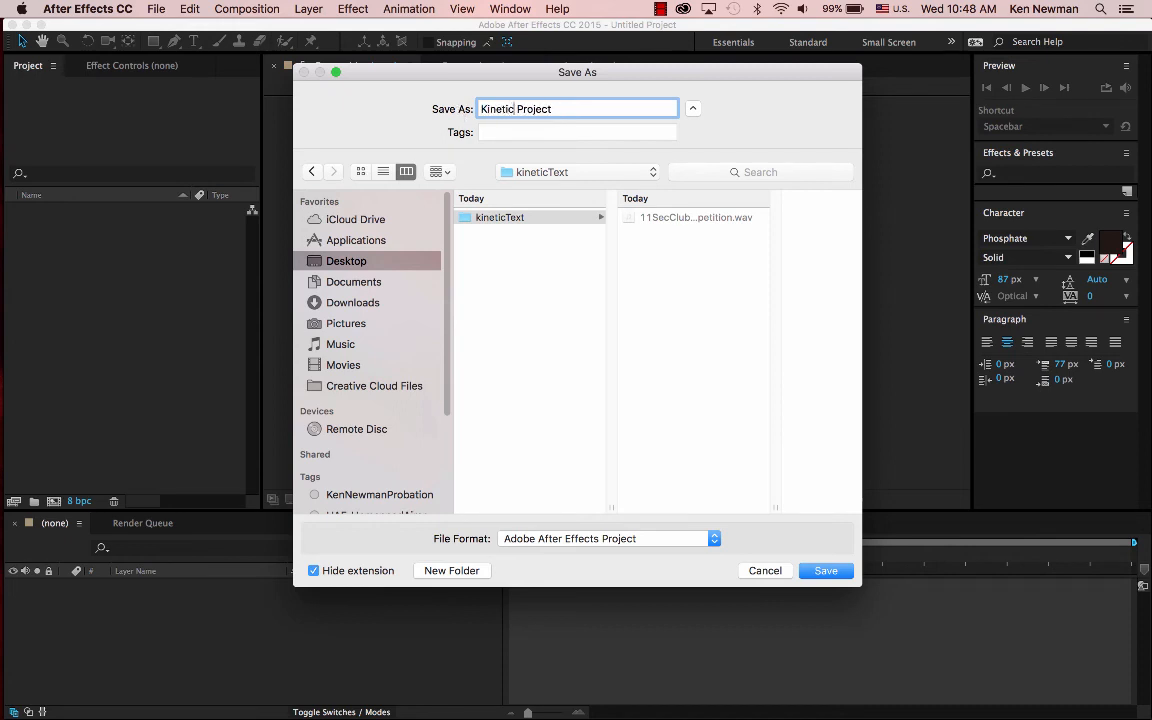
text(Text)
click(831, 572)
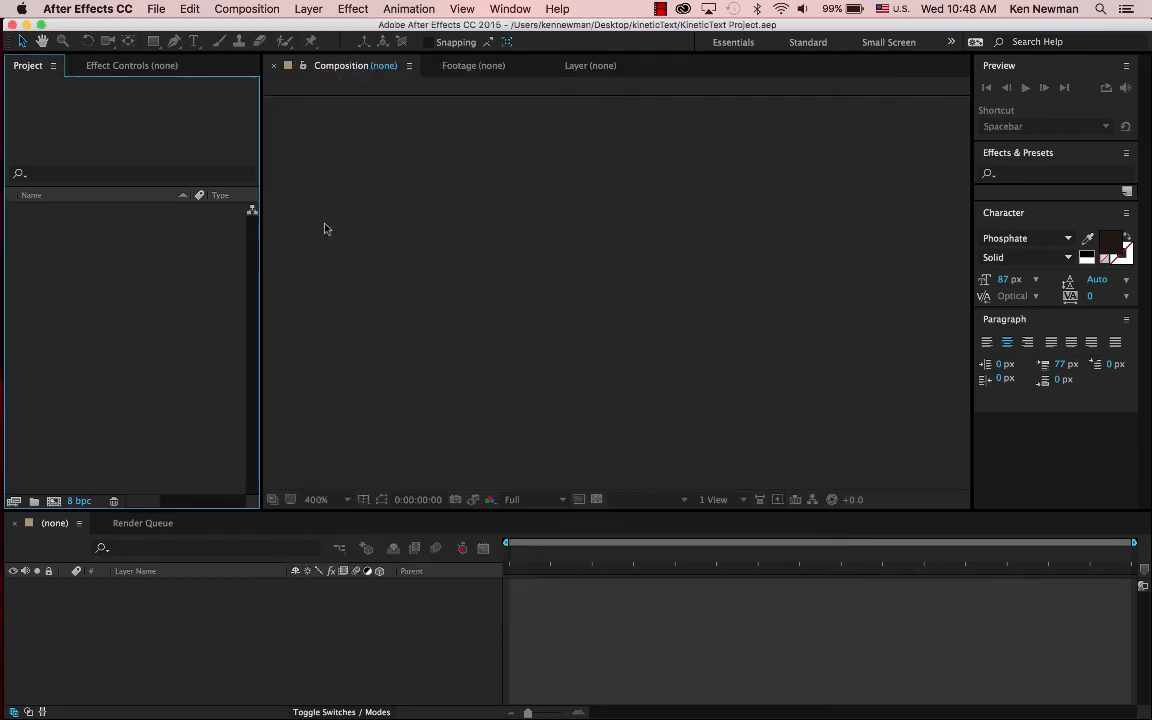
- Import 11SecClub_November_Competition.wav from the desktop's kineticText folder into the project
double_click(159, 303)
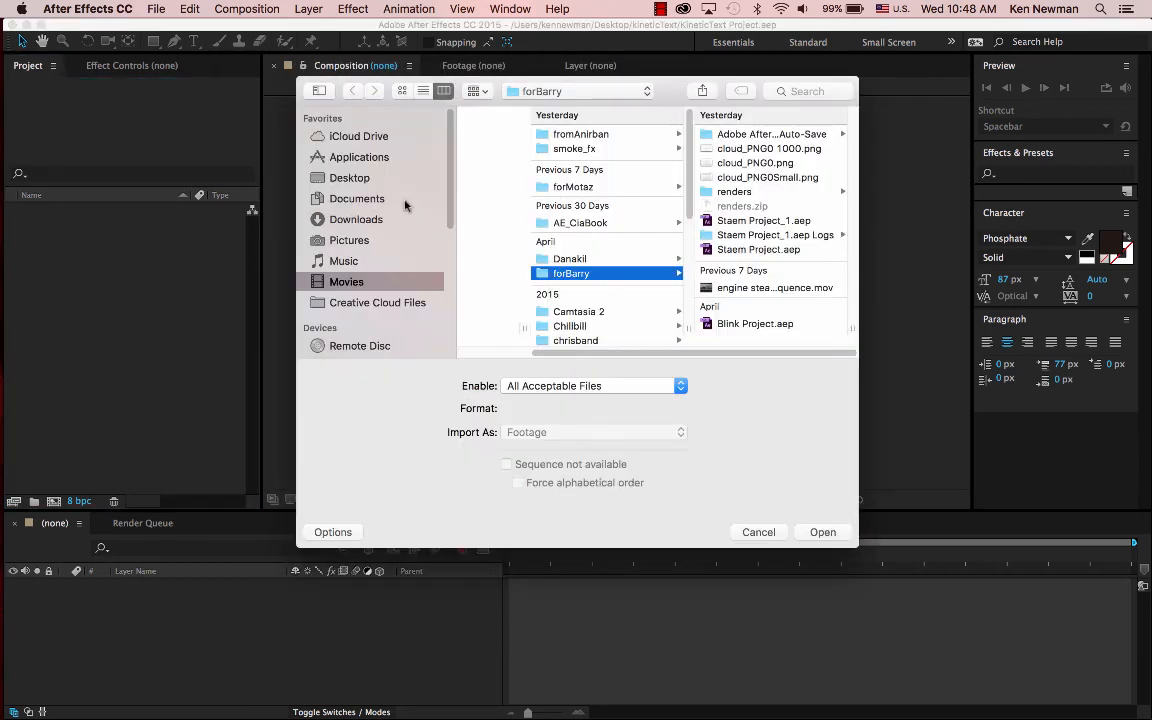
click(345, 198)
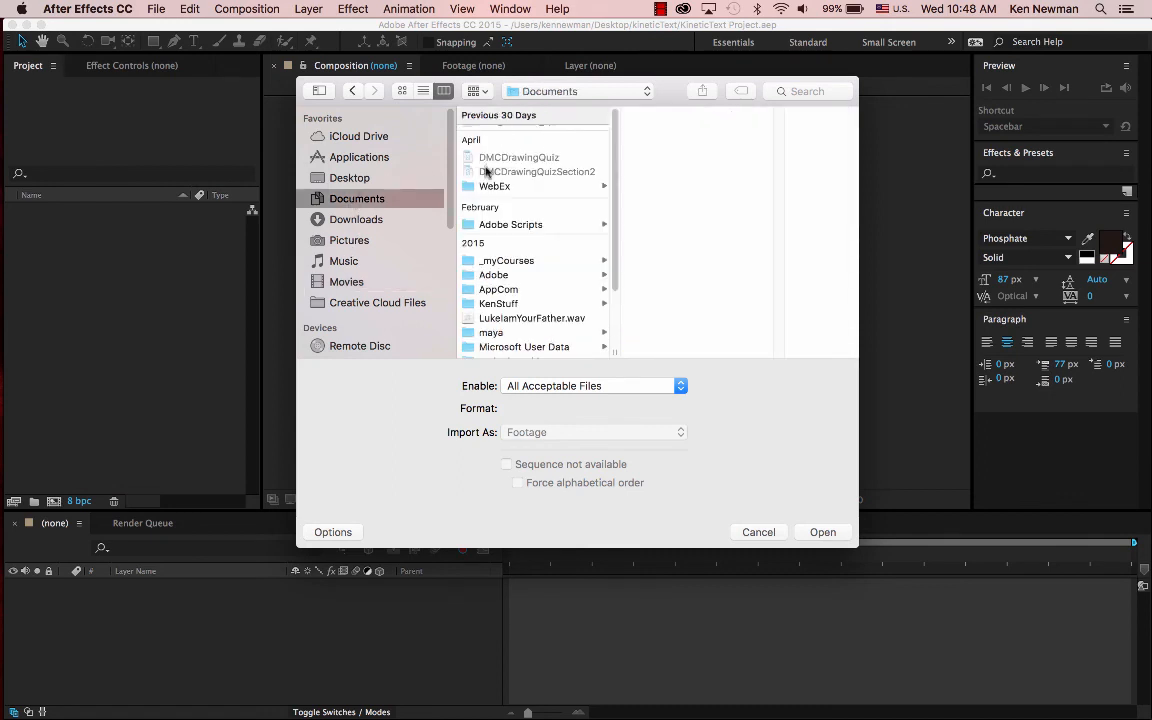
click(345, 177)
click(512, 134)
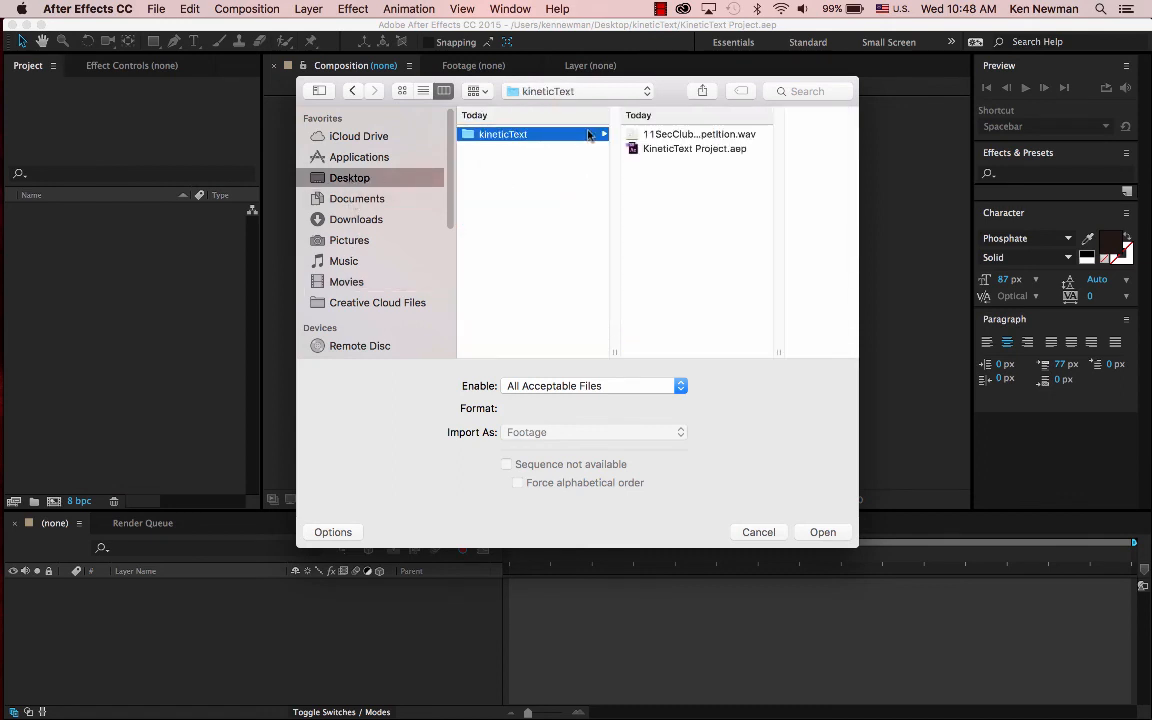
click(700, 136)
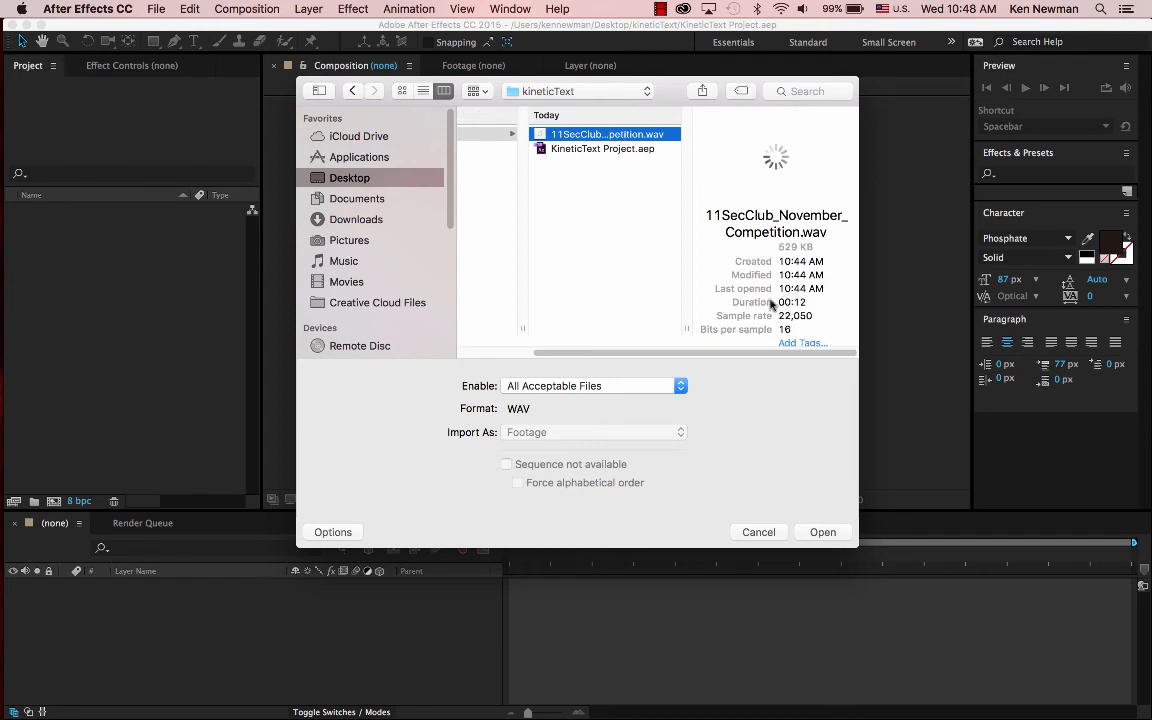
click(823, 532)
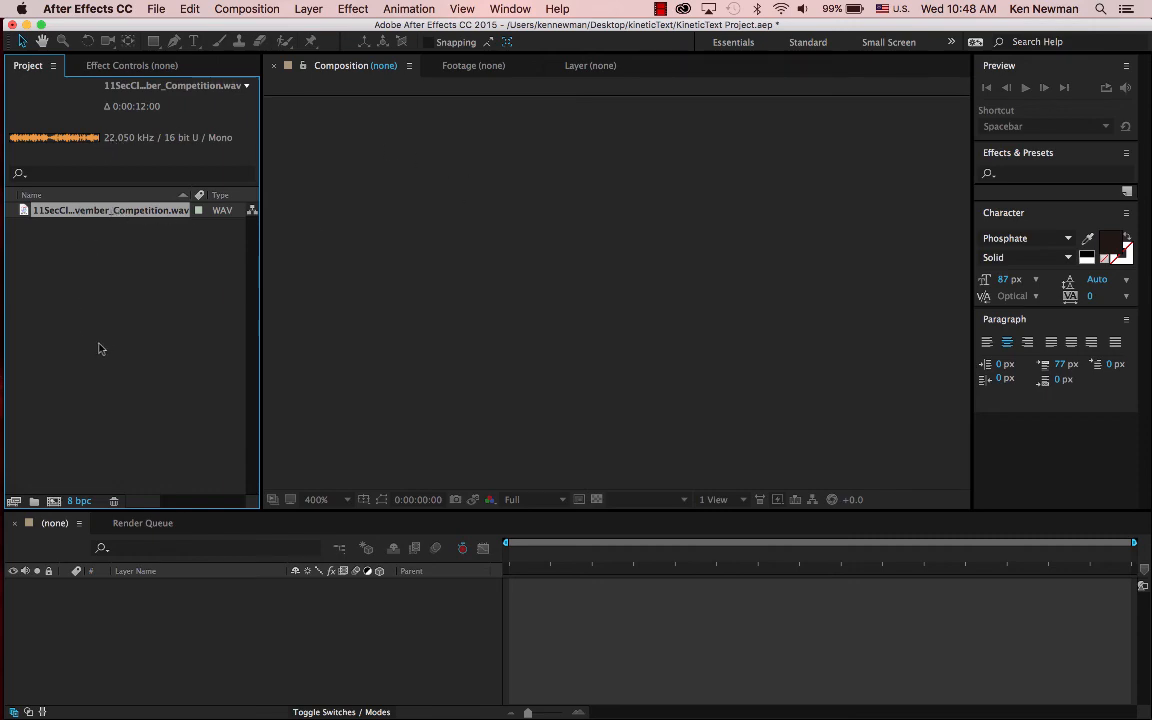
- Start a new composition named Kinetic1 with a duration of 0:00:12:00
click(247, 9)
click(283, 11)
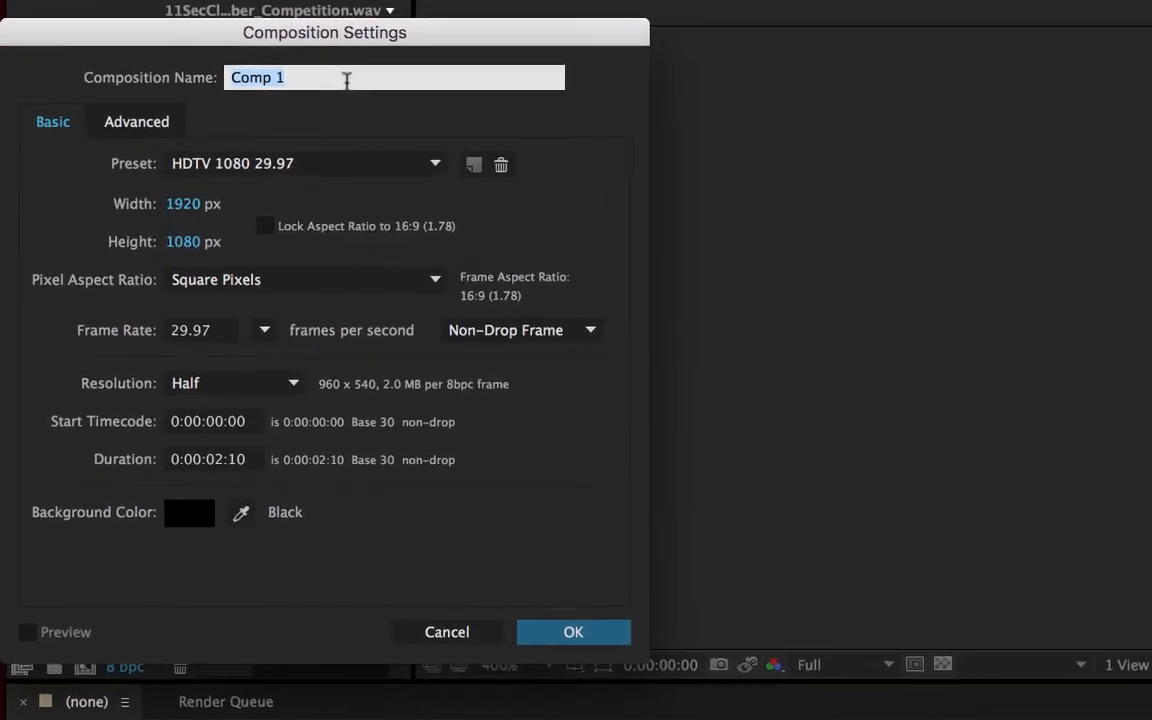
text(Kinetic1)
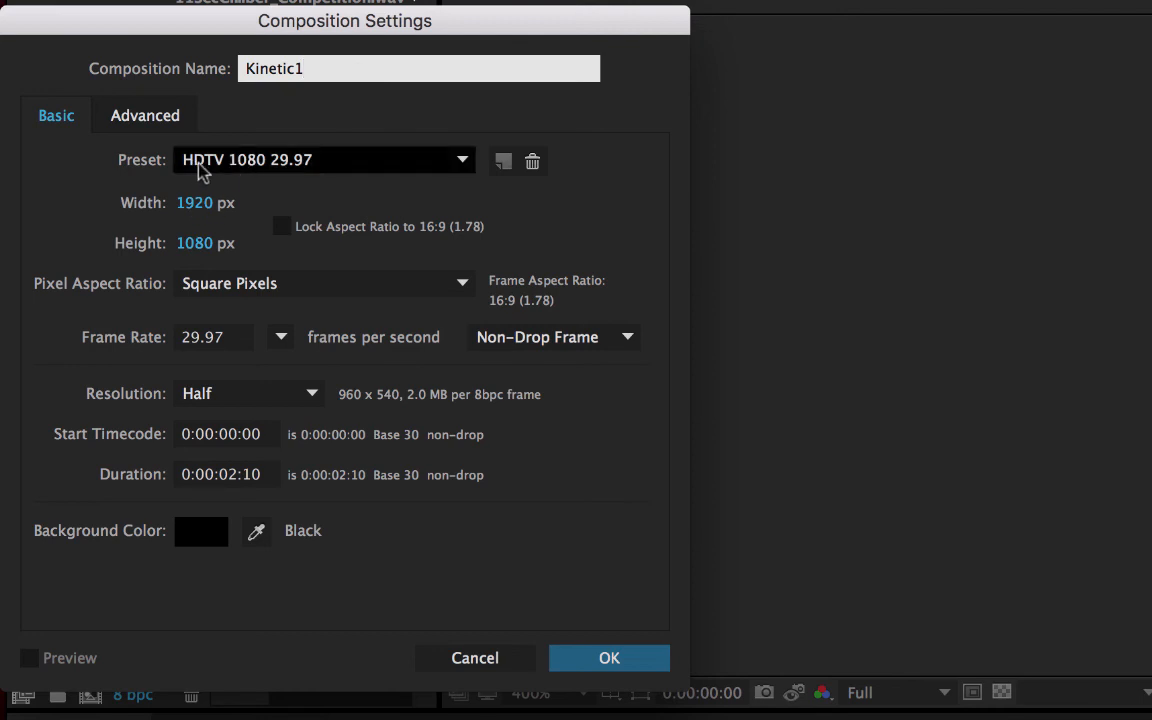
click(231, 474)
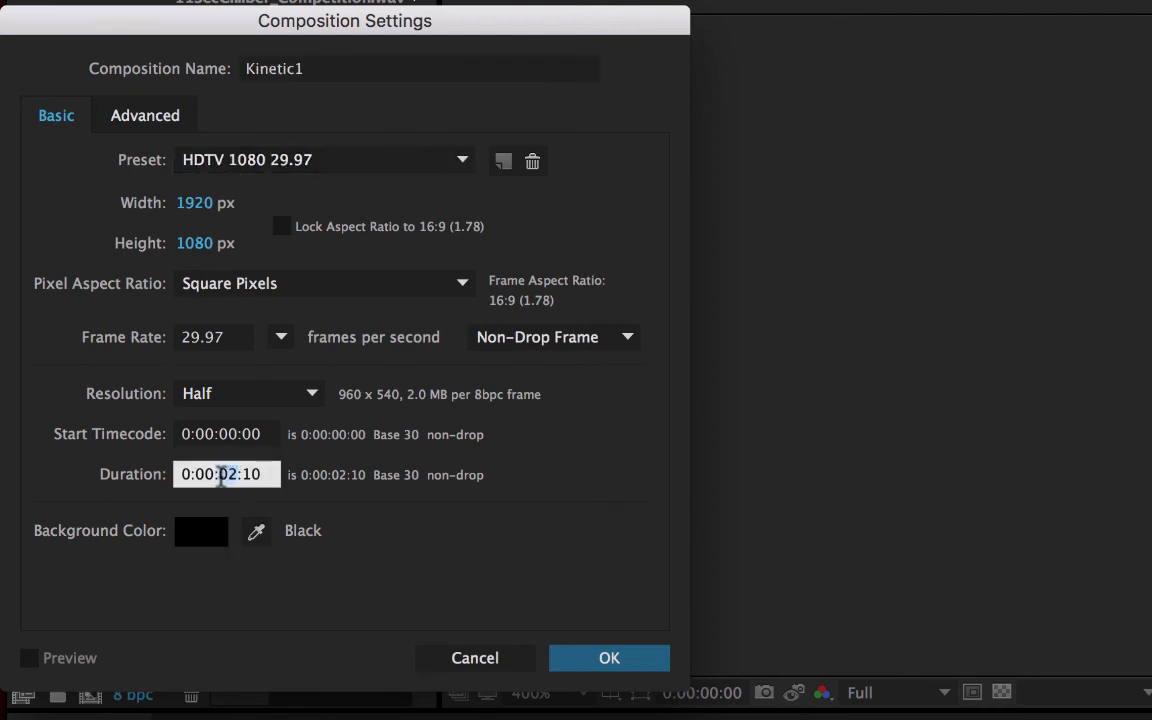
text(1)
drag(265, 475, 243, 475)
text(00)
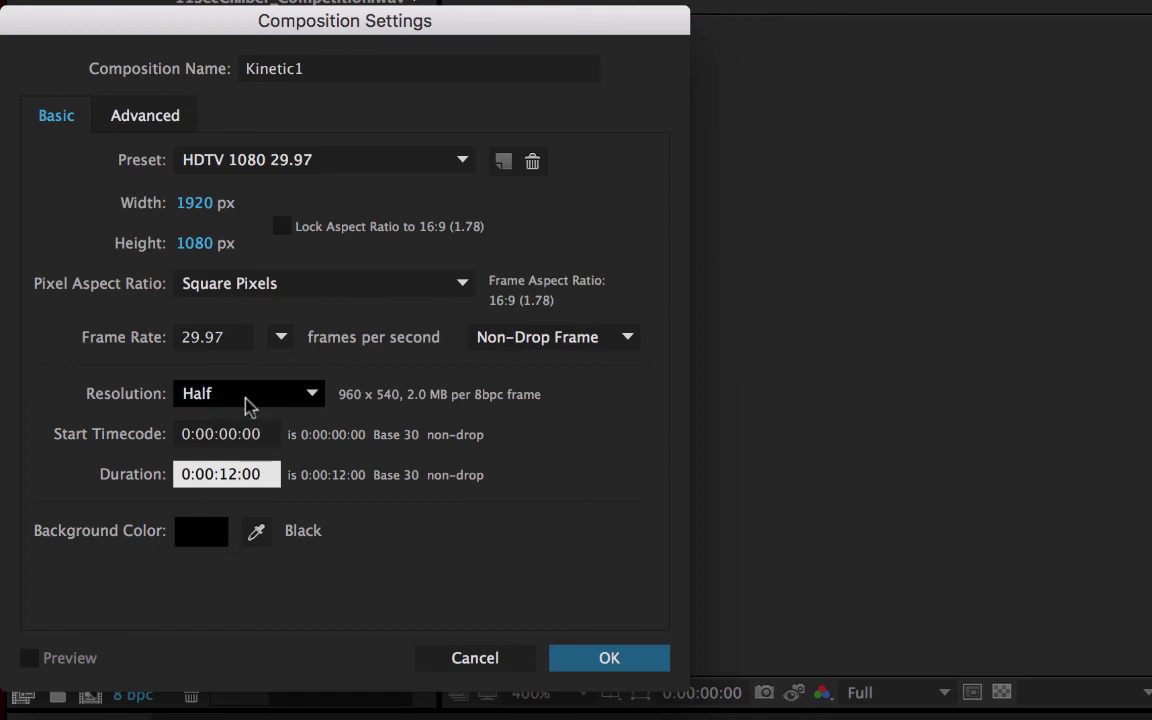
- Set the composition's background color to muted red 9D3C3C and create the composition
click(258, 536)
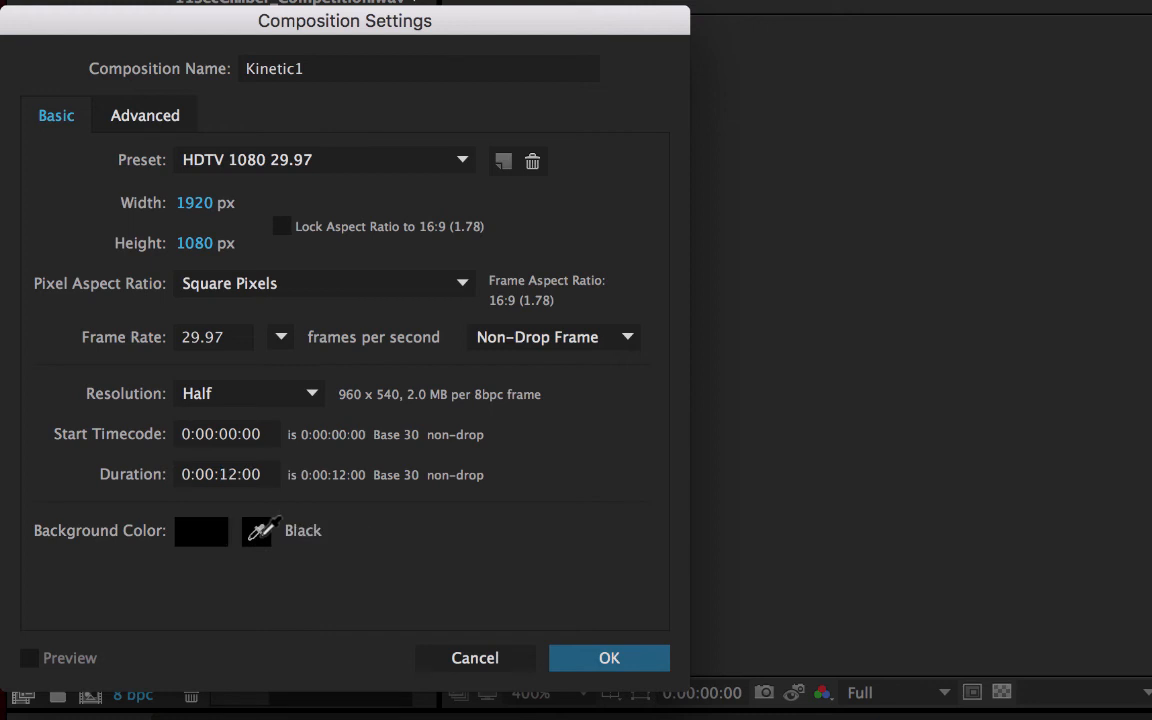
click(216, 533)
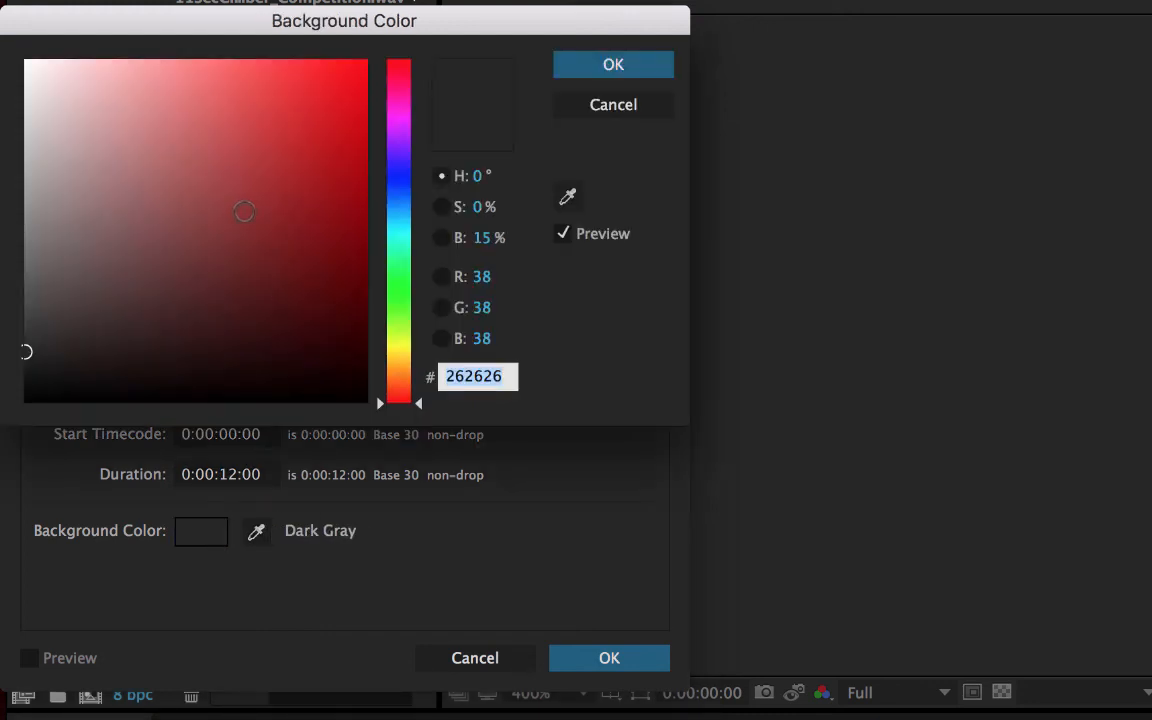
click(212, 226)
click(236, 192)
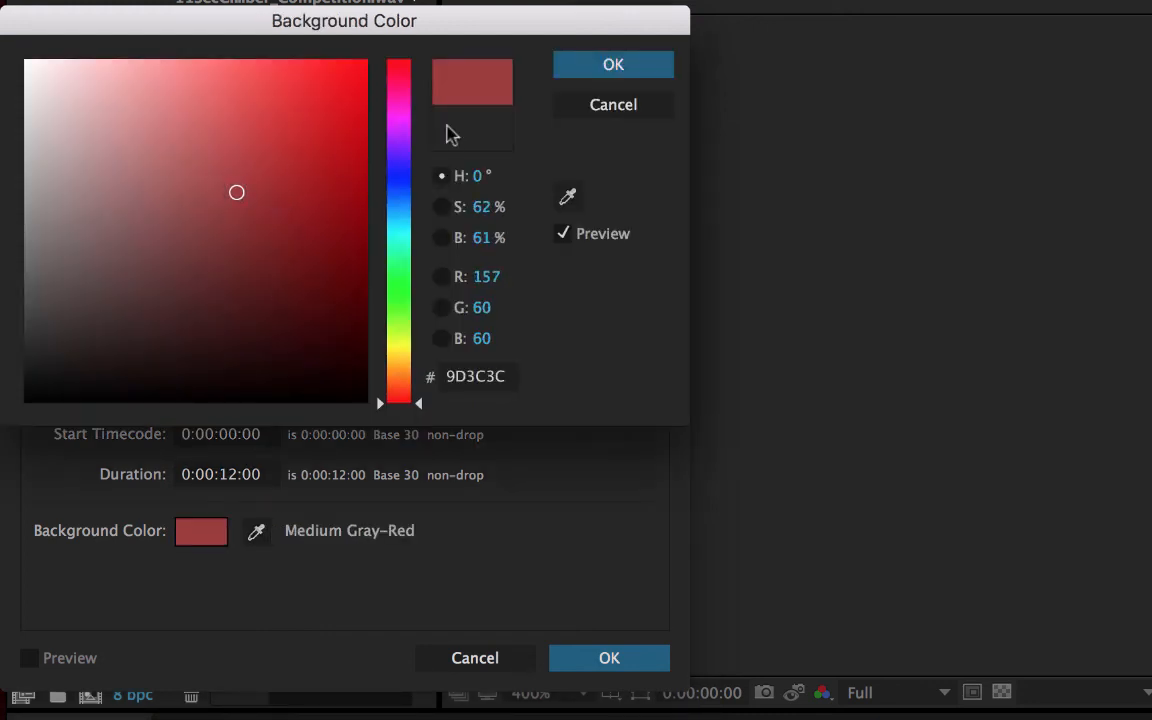
click(613, 65)
click(609, 658)
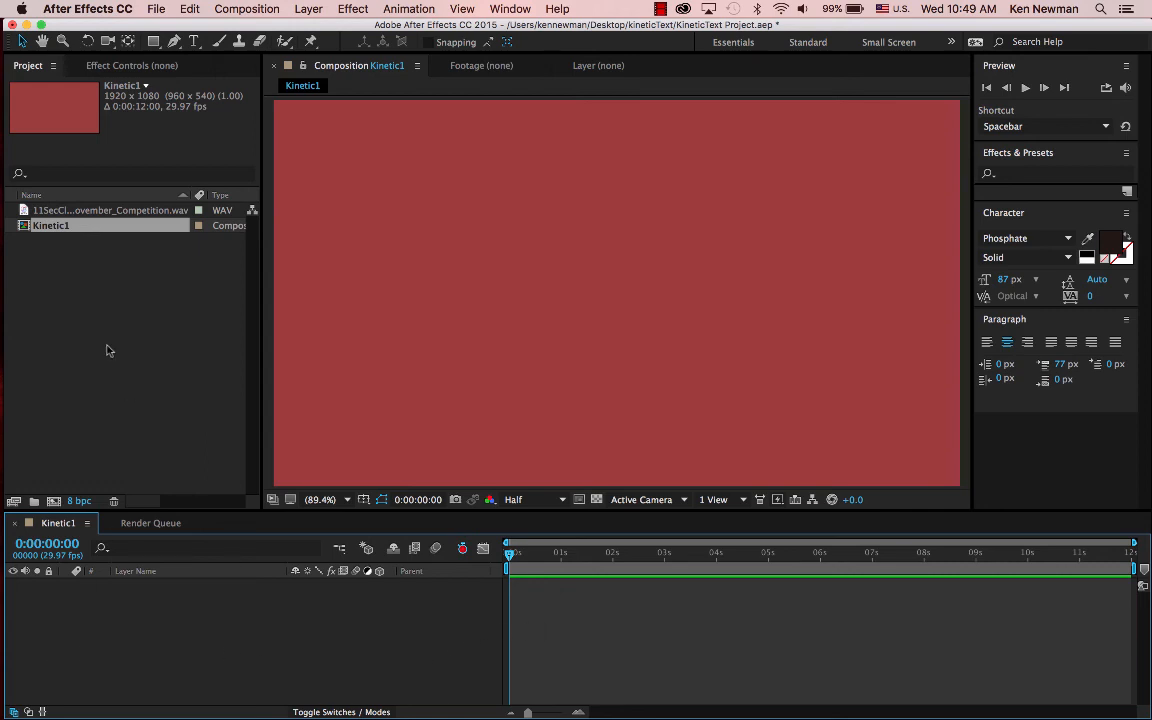
- Add 11SecClub_November_Competition.wav to the Kinetic1 timeline and preview it at a higher system volume, returning the playhead to 0:00:00:00
drag(64, 211, 168, 607)
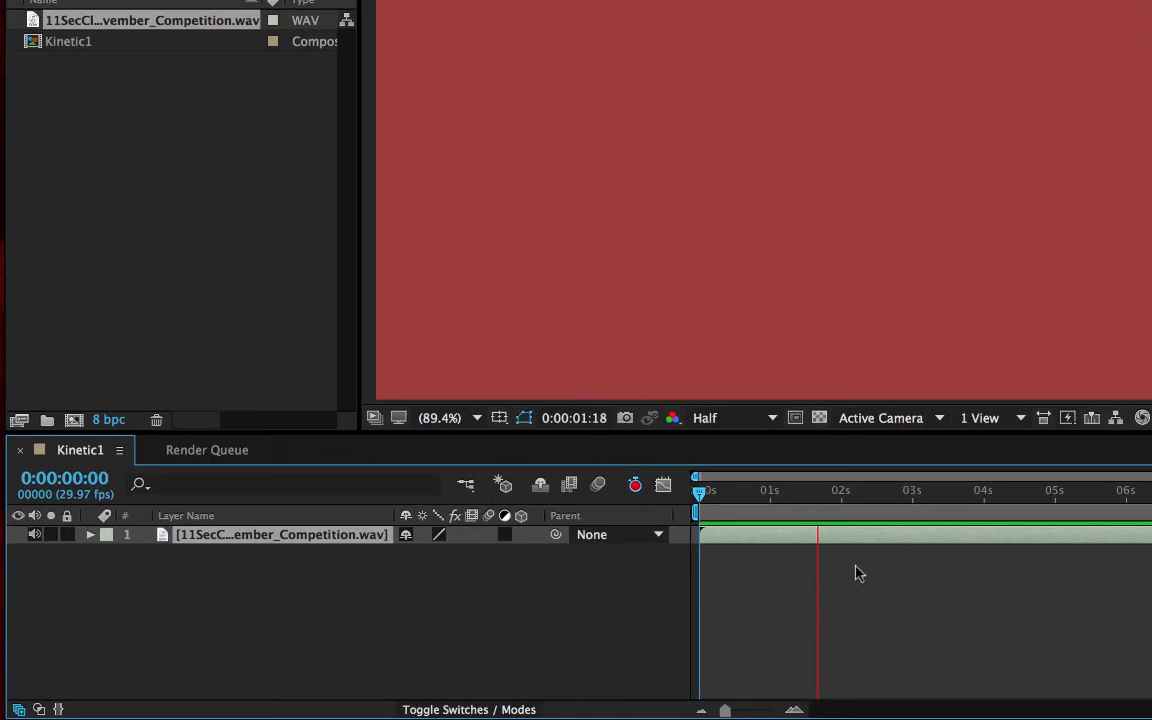
key(XF86AudioRaiseVolume)
key(XF86AudioRaiseVolume)
key(XF86AudioRaiseVolume)
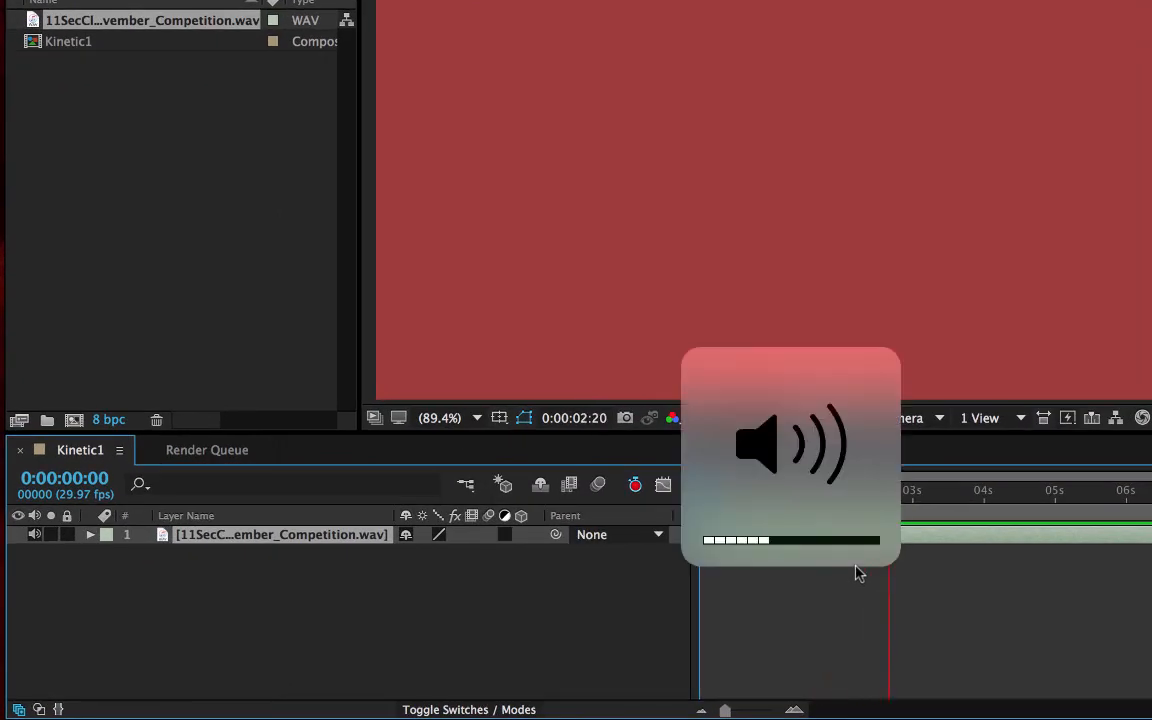
key(XF86AudioRaiseVolume)
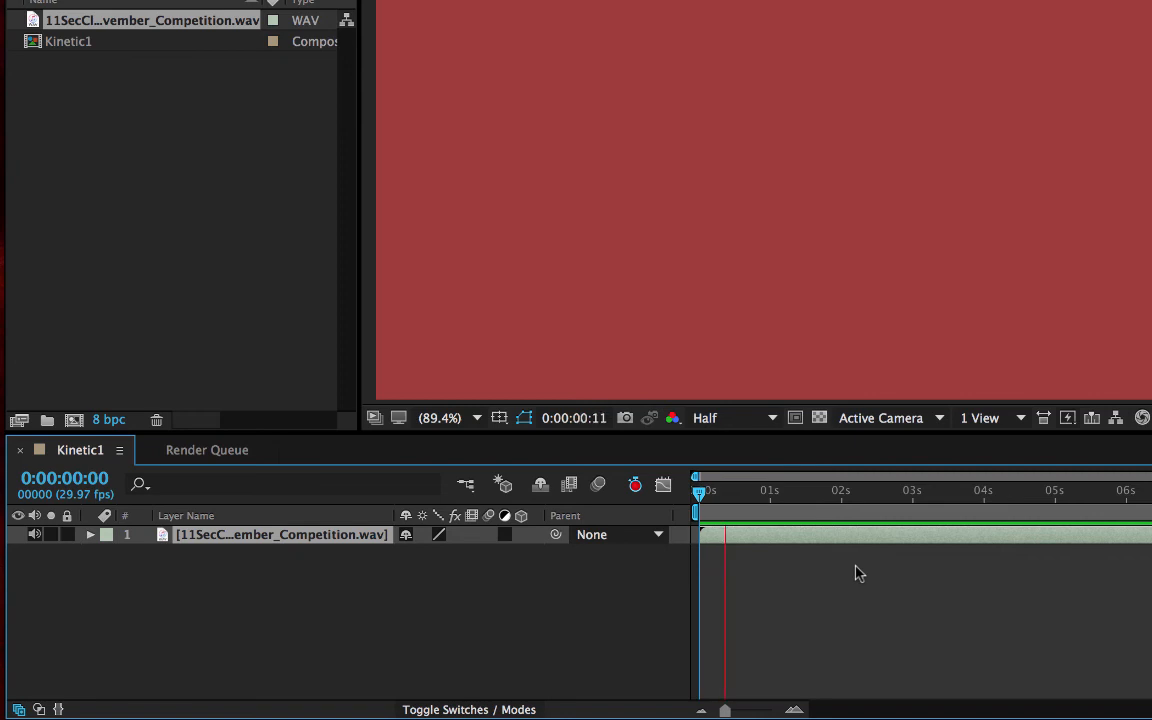
key(space)
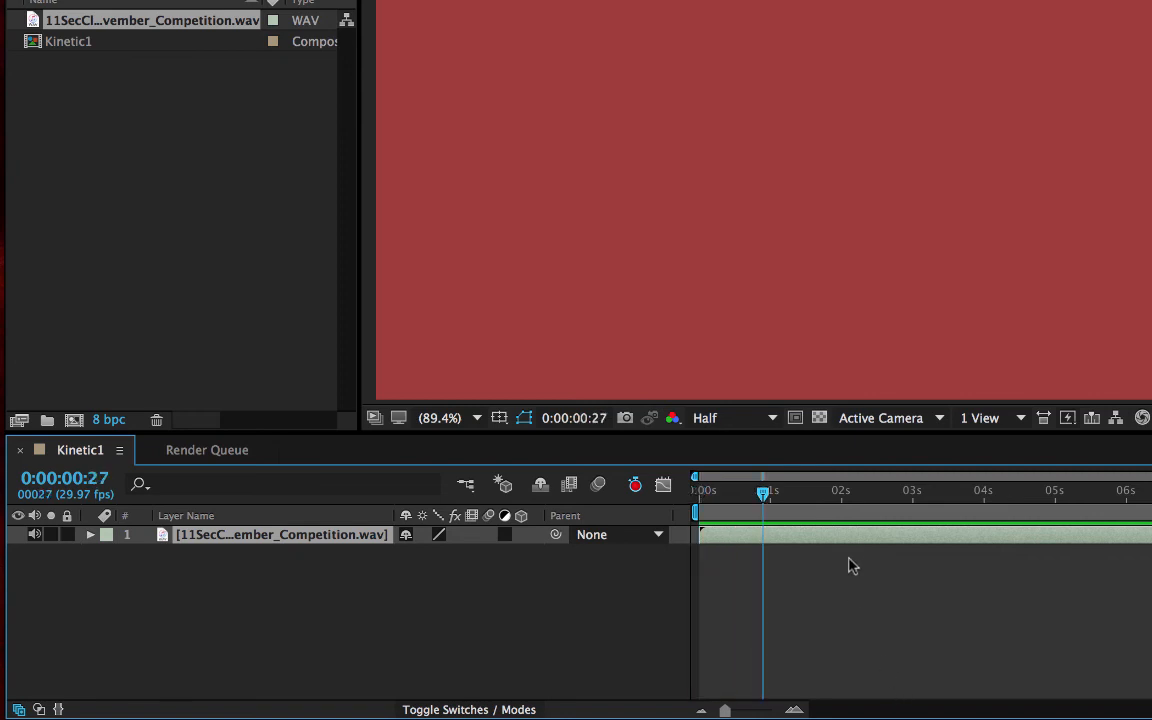
drag(763, 492, 702, 500)
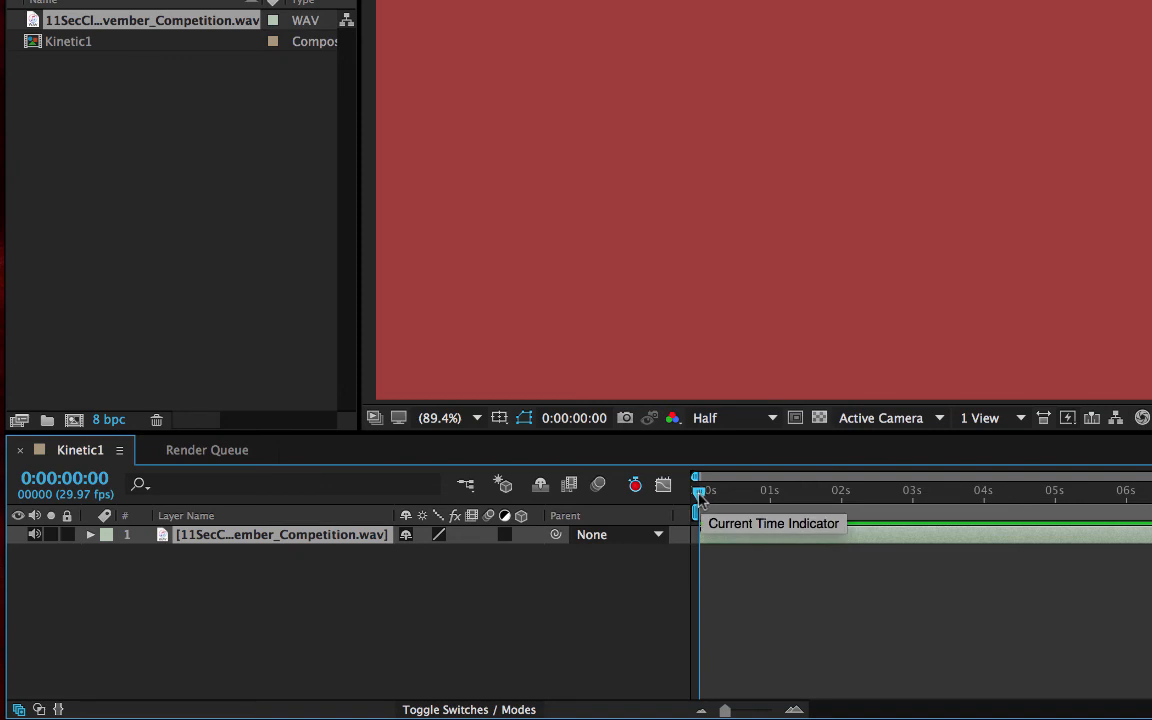
- Scrub to 0:00:01:15 and reveal the audio layer's waveform in the timeline
drag(726, 711, 757, 711)
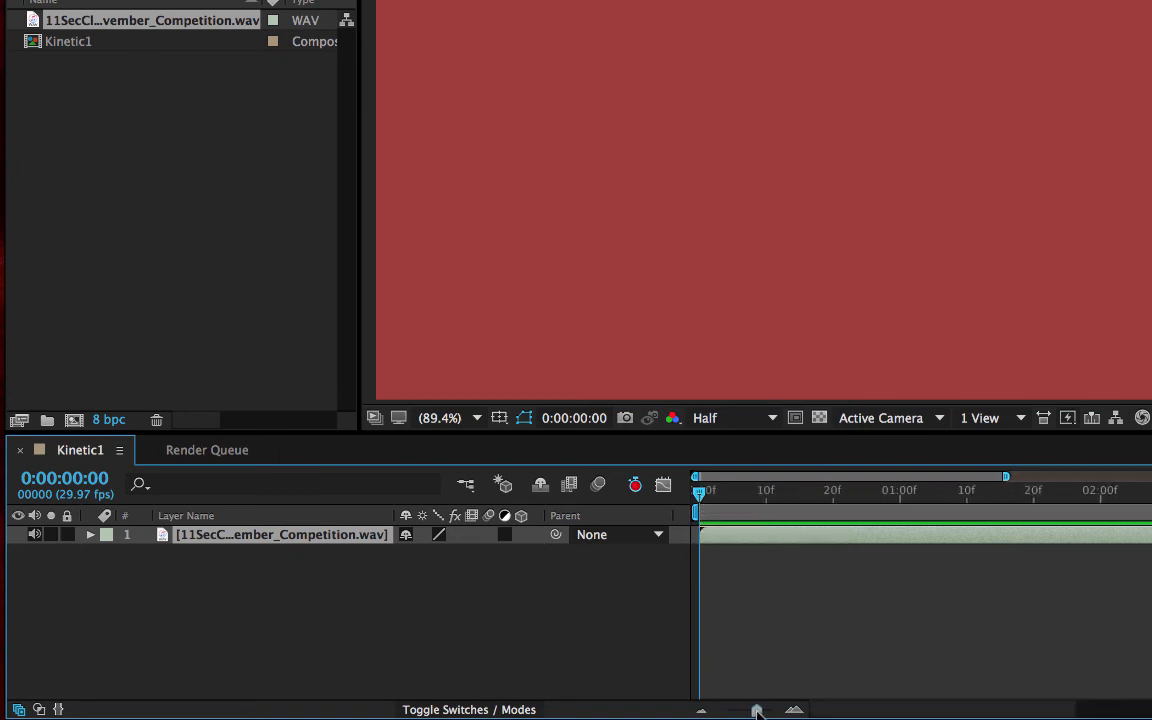
drag(702, 500, 997, 528)
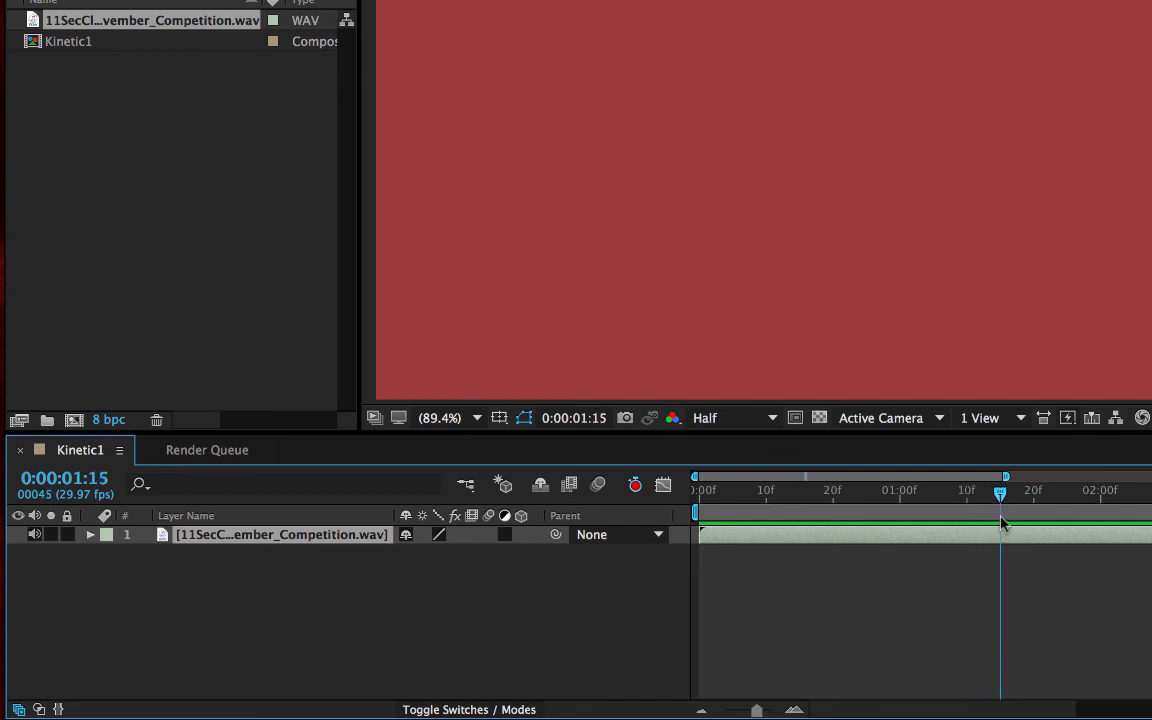
click(90, 536)
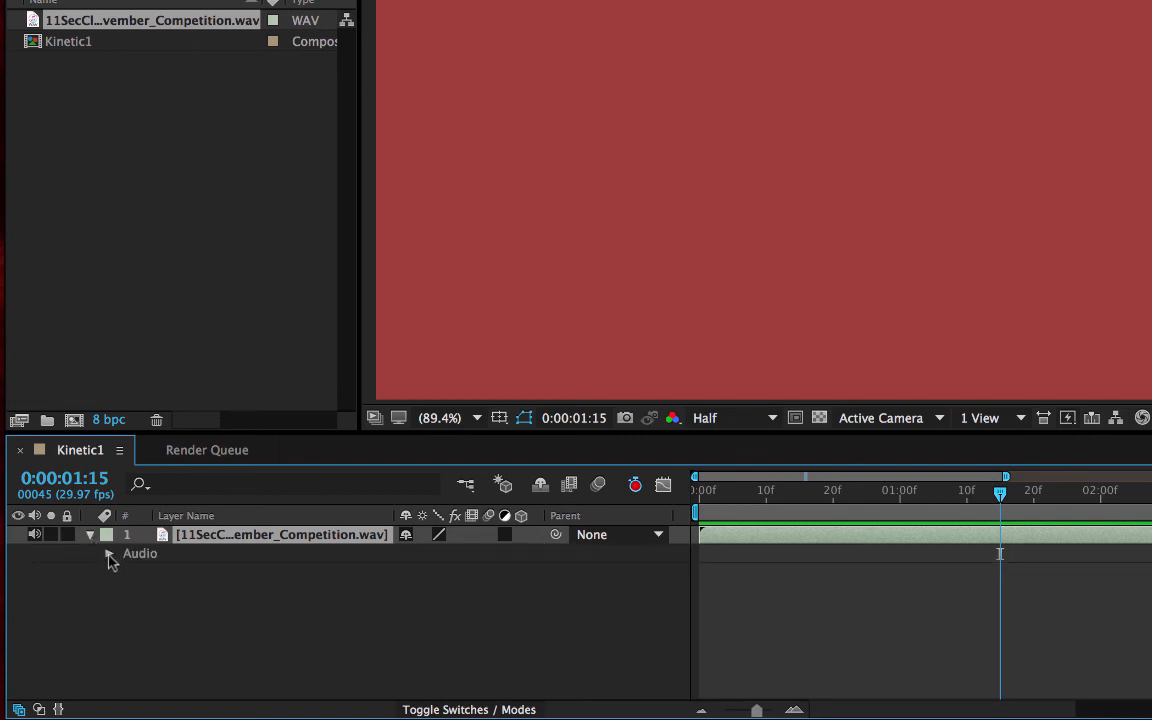
click(109, 554)
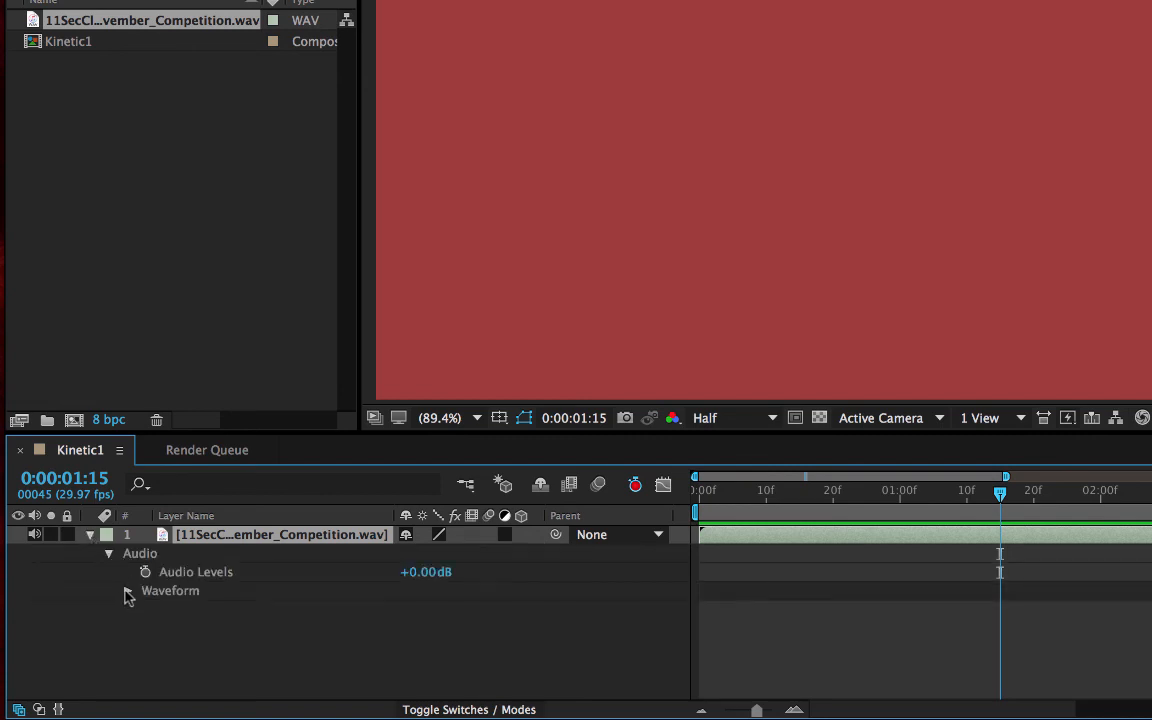
click(128, 591)
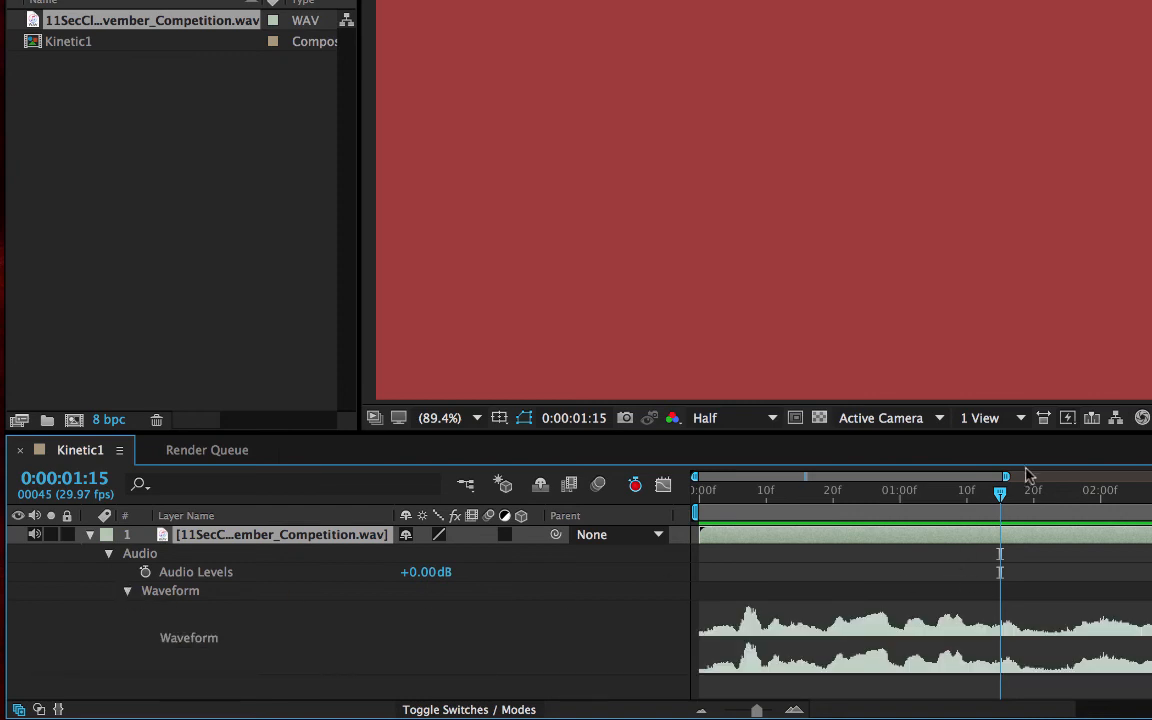
- Scrub the playhead along the waveform to examine how its peaks match the audio, including the first peak, ending at 0:00:00:00
drag(1003, 497, 1151, 548)
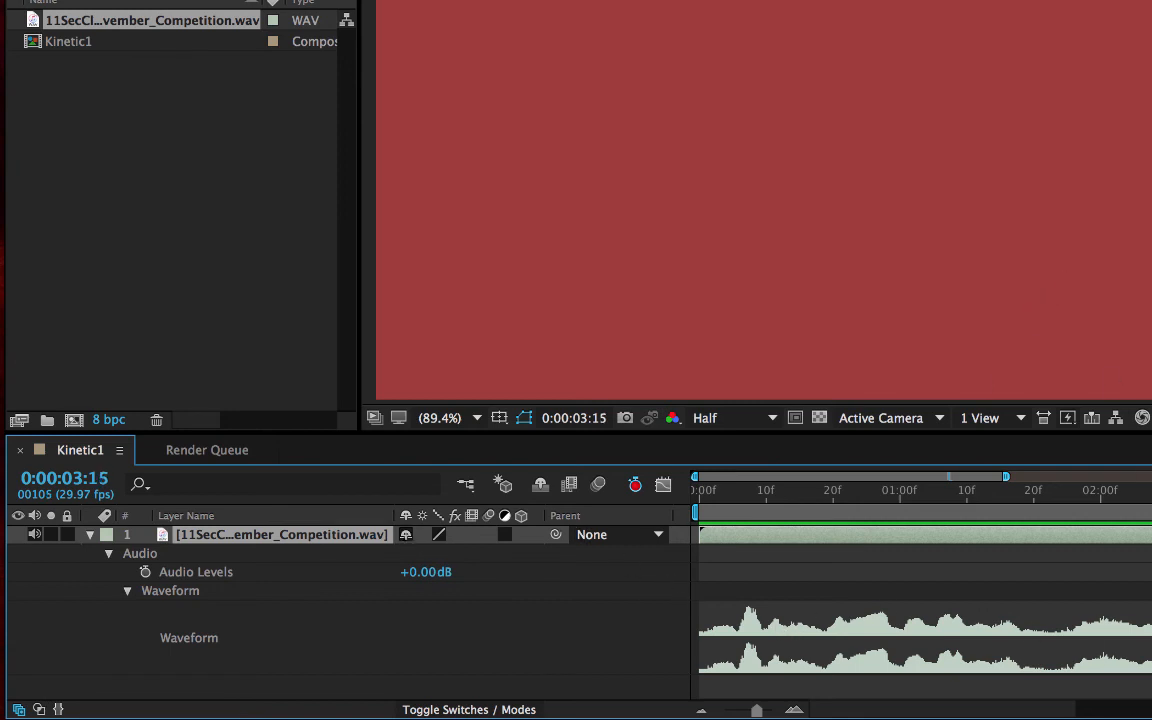
drag(1151, 480, 773, 467)
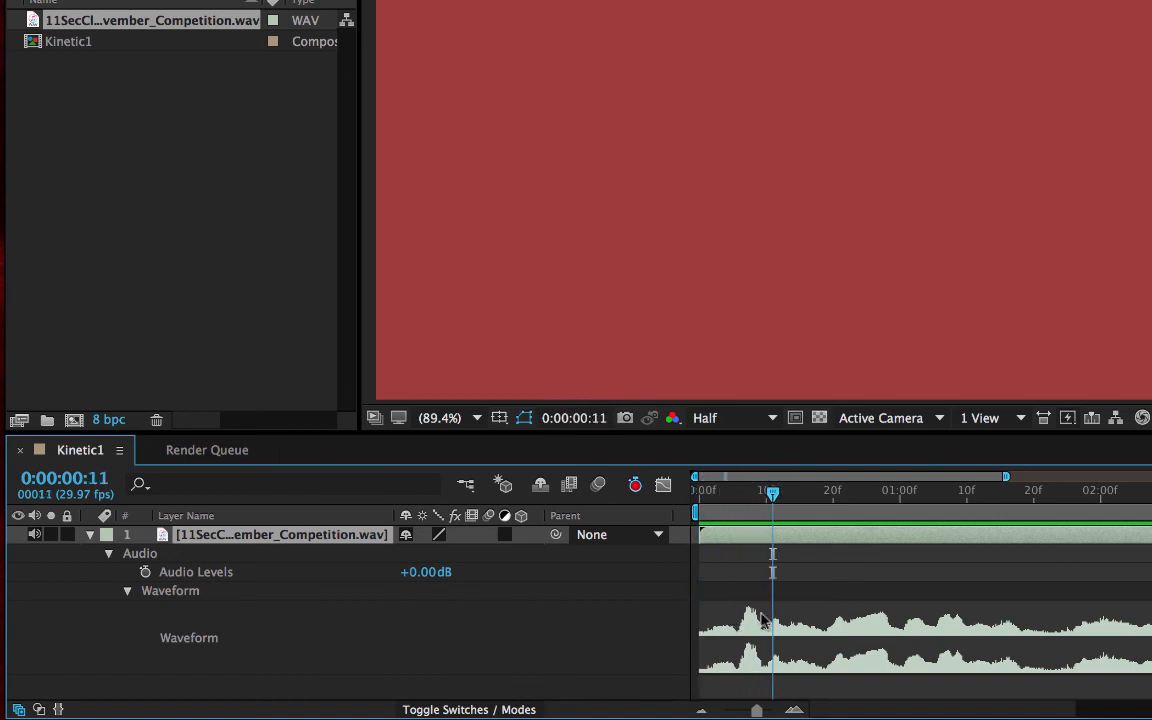
click(733, 492)
drag(733, 492, 753, 492)
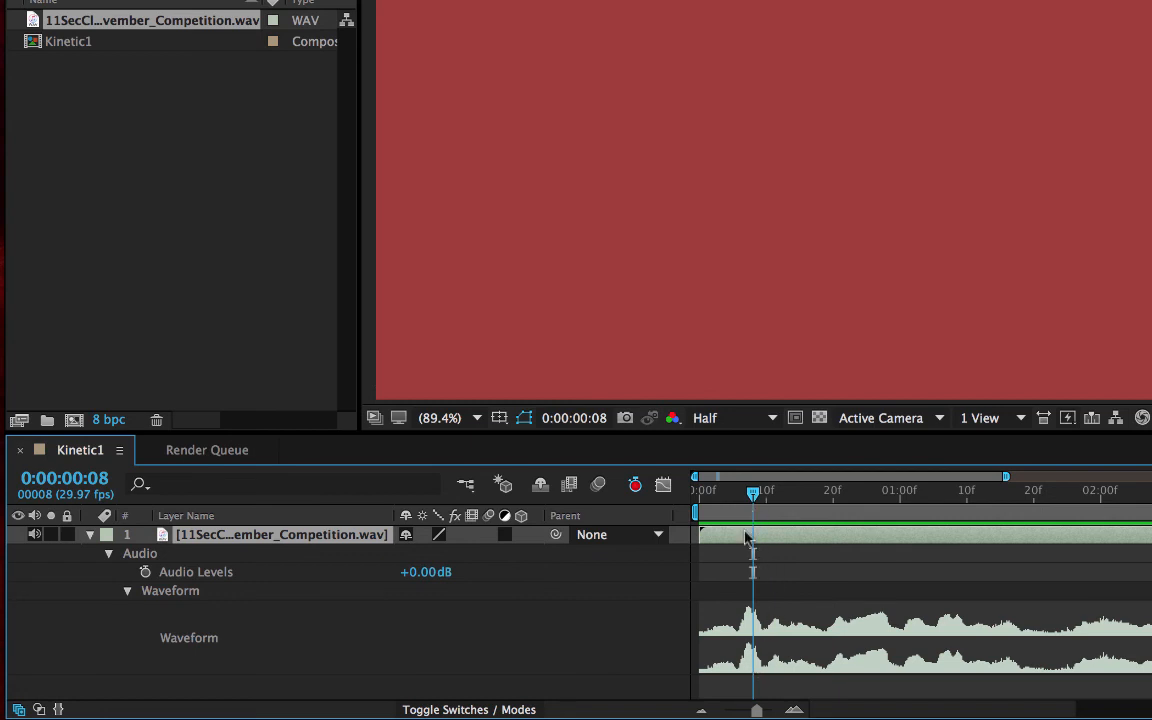
drag(753, 492, 697, 492)
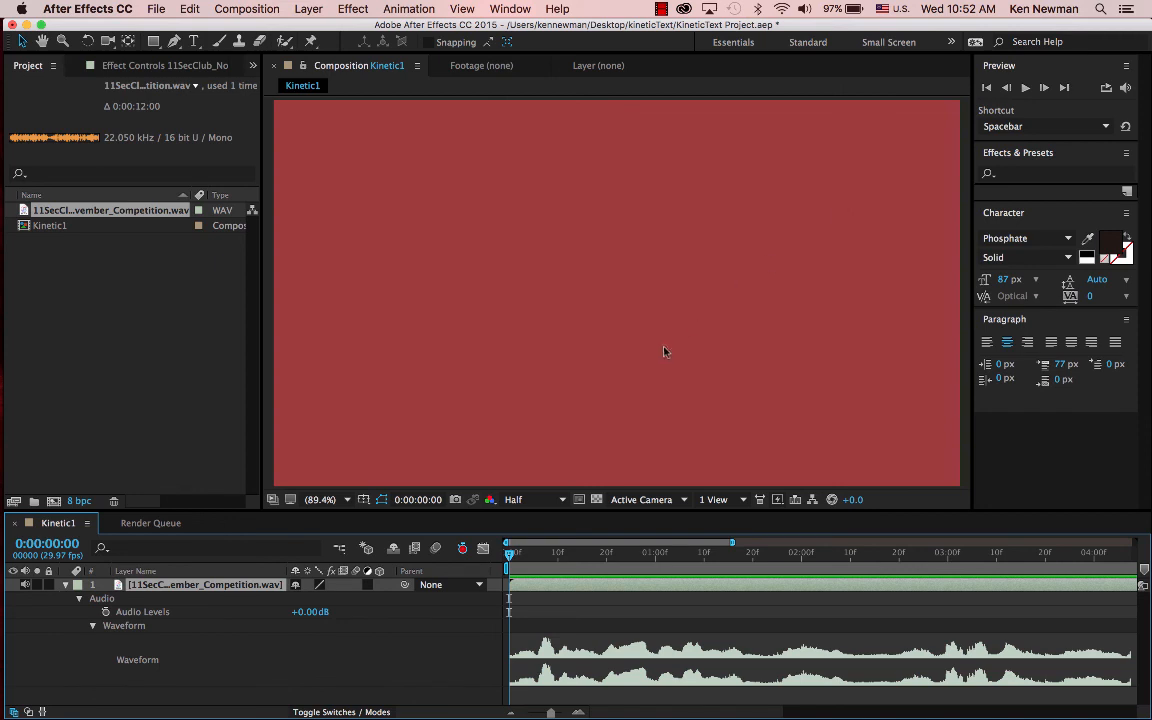
- Collapse the audio layer's properties and create a new text layer reading "I"
click(65, 586)
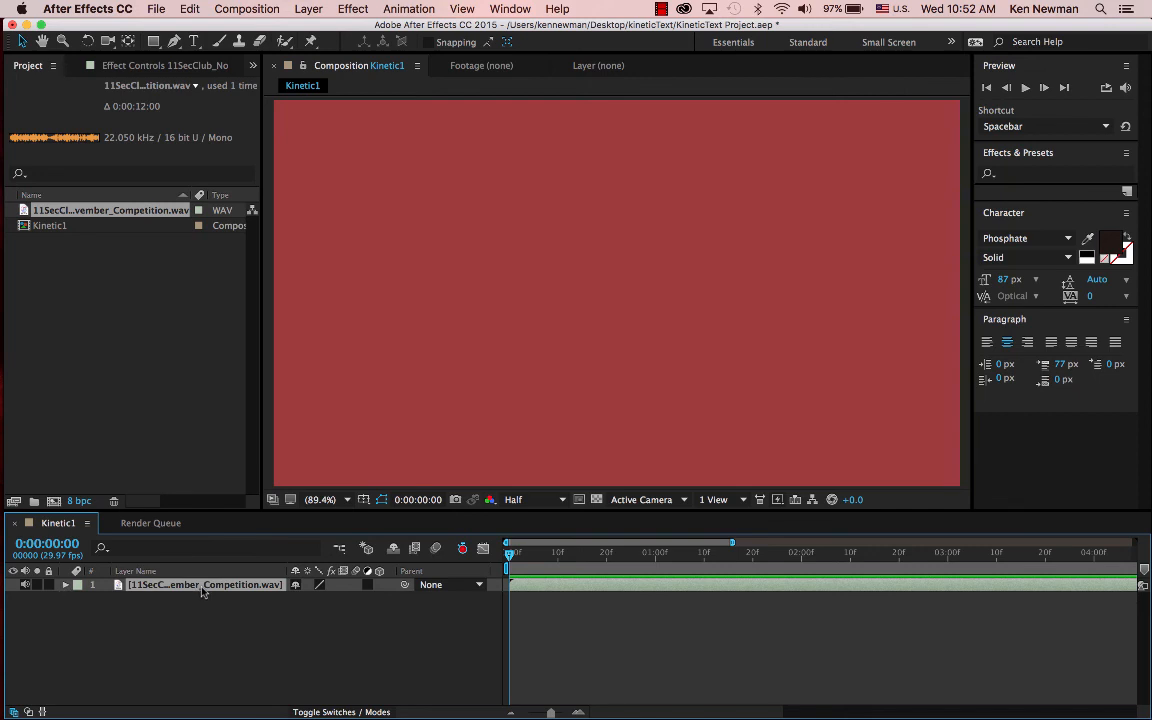
click(306, 9)
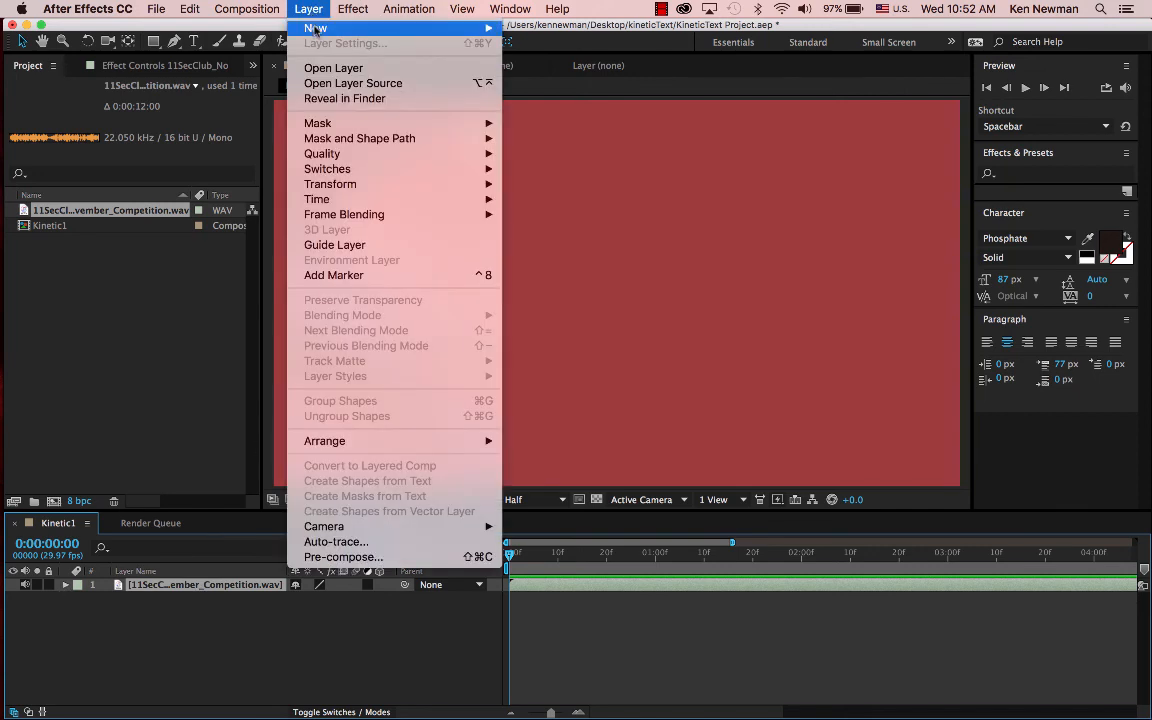
mouse_move(315, 29)
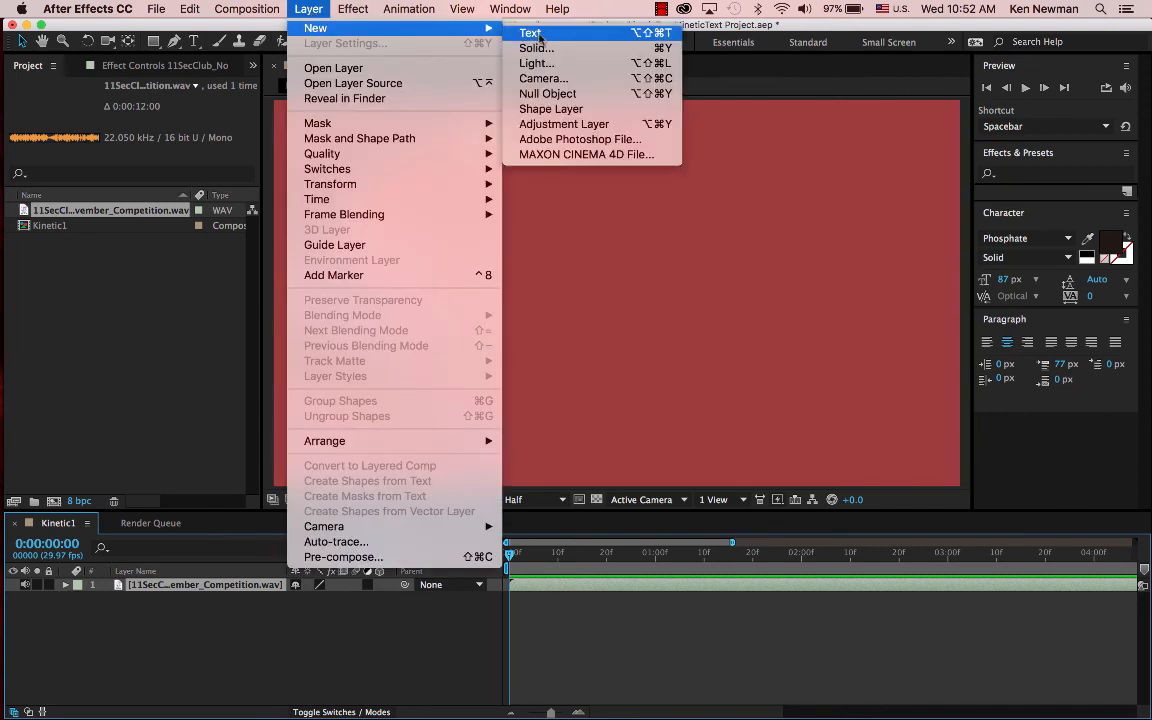
click(537, 35)
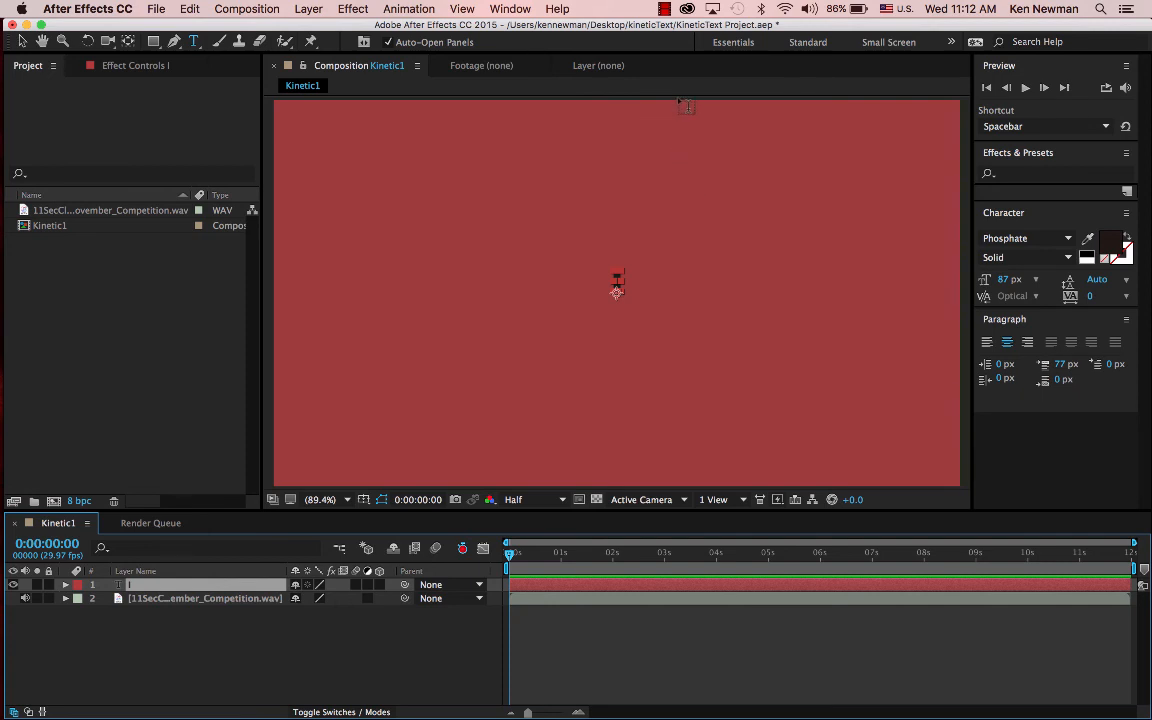
- Create a second text layer reading "was" above the "I" layer
click(308, 9)
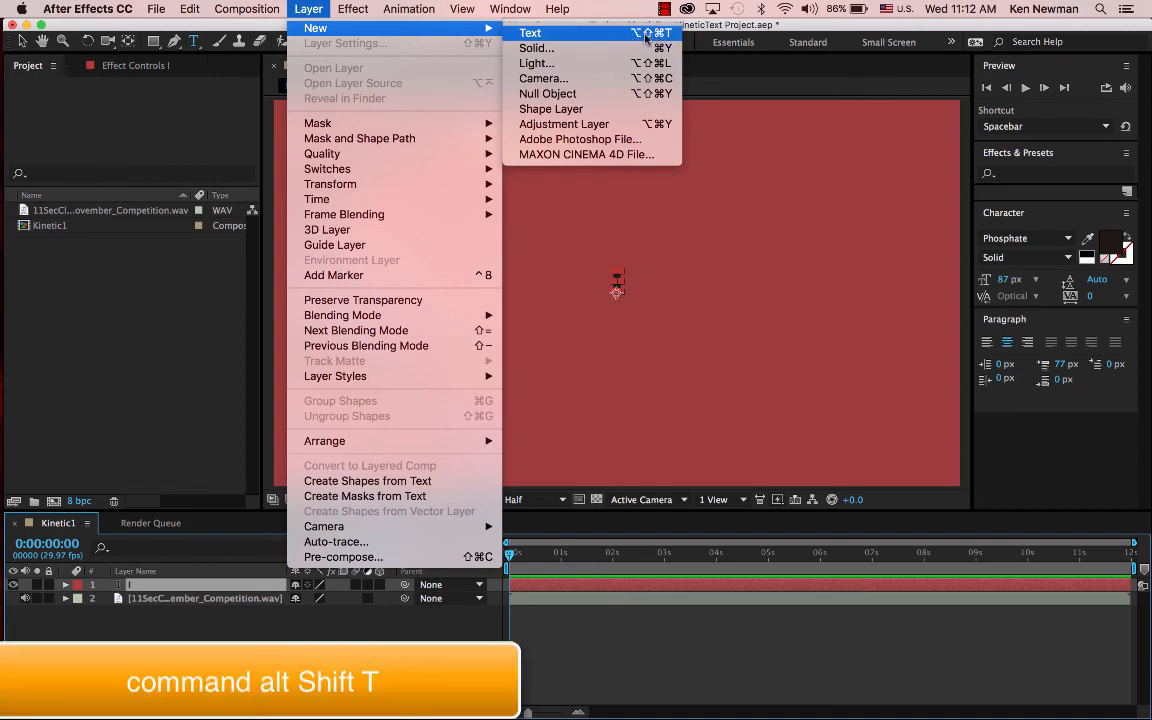
click(659, 232)
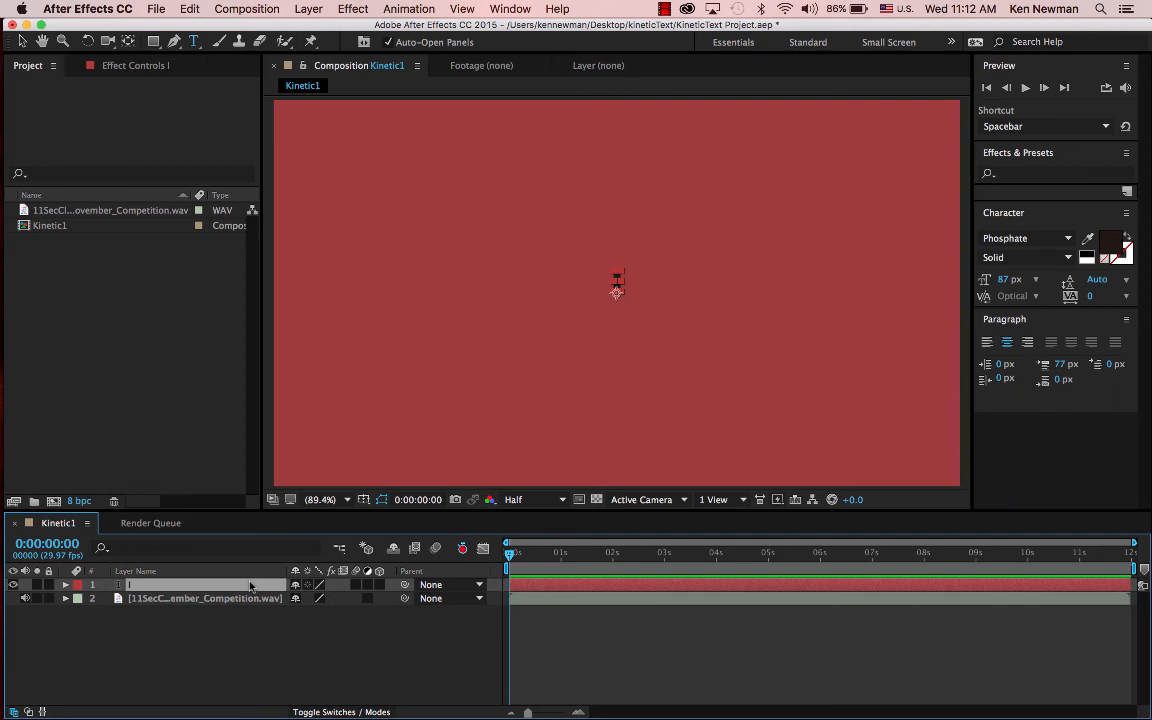
key(super+alt+shift+t)
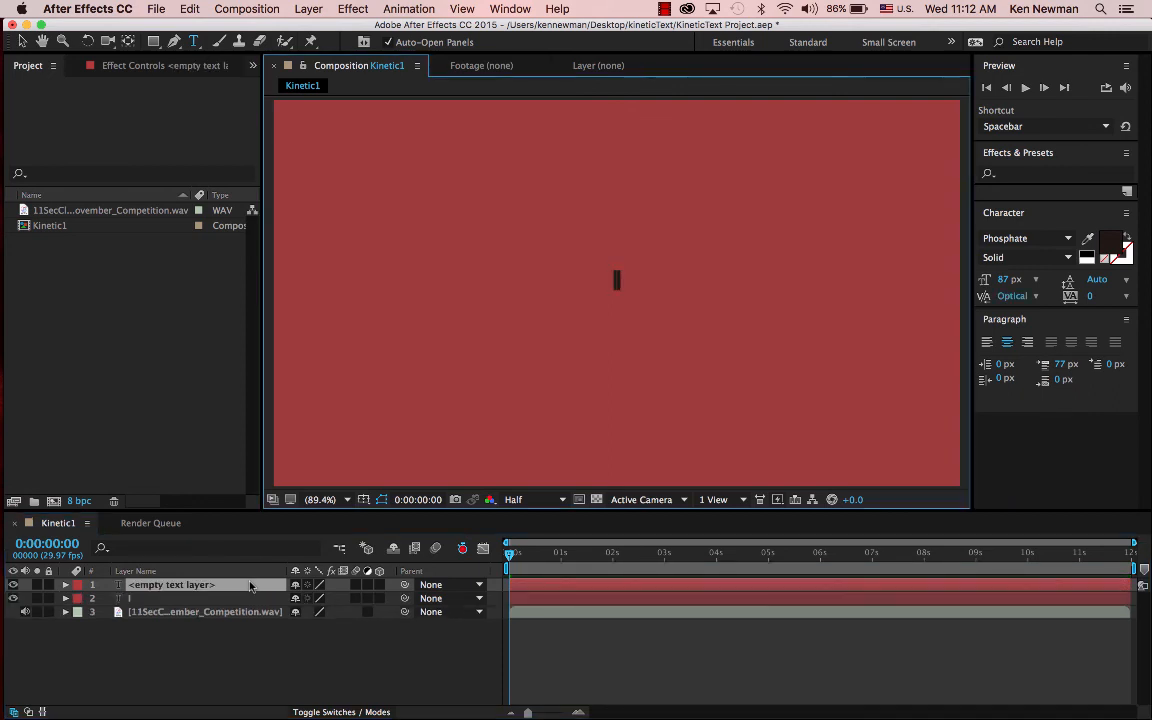
text(was)
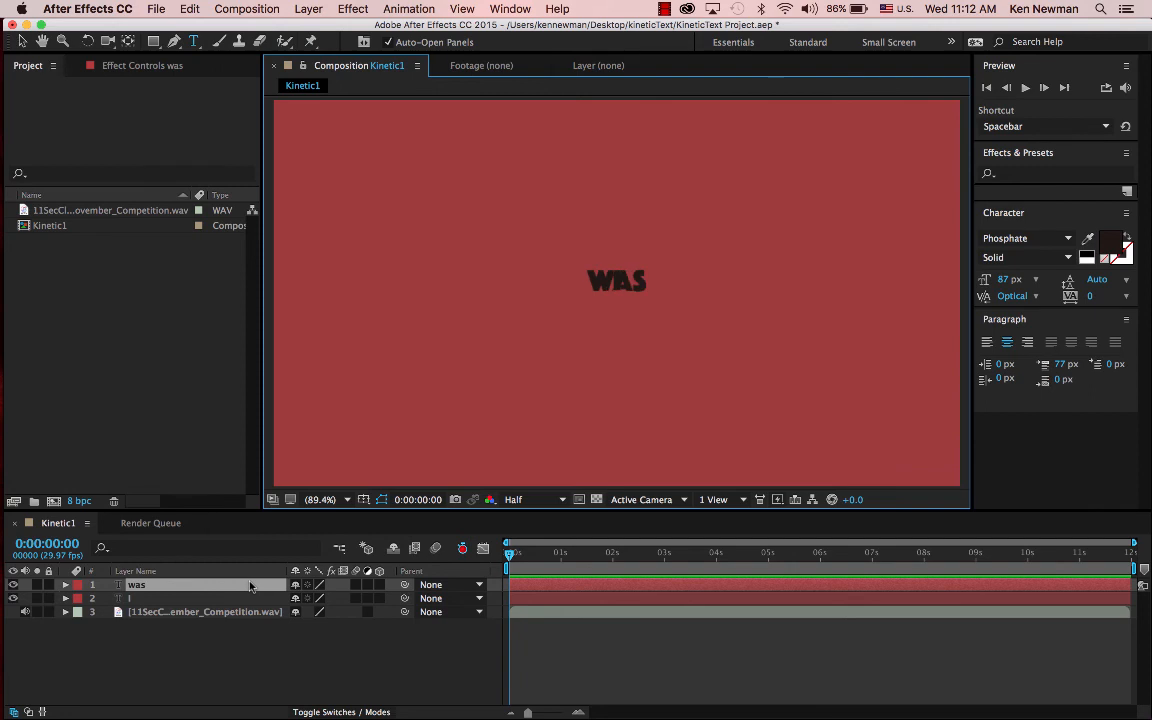
click(231, 590)
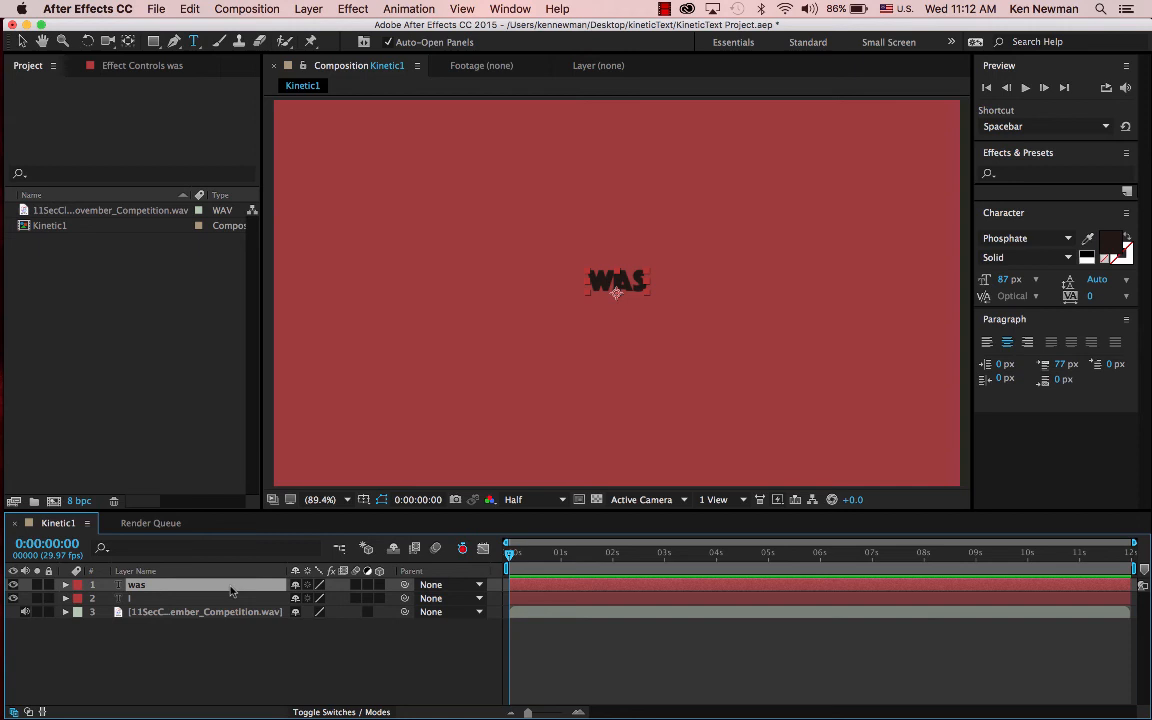
- Create a third text layer reading "adorable" above the "was" layer
key(super+alt+shift+t)
text(ad)
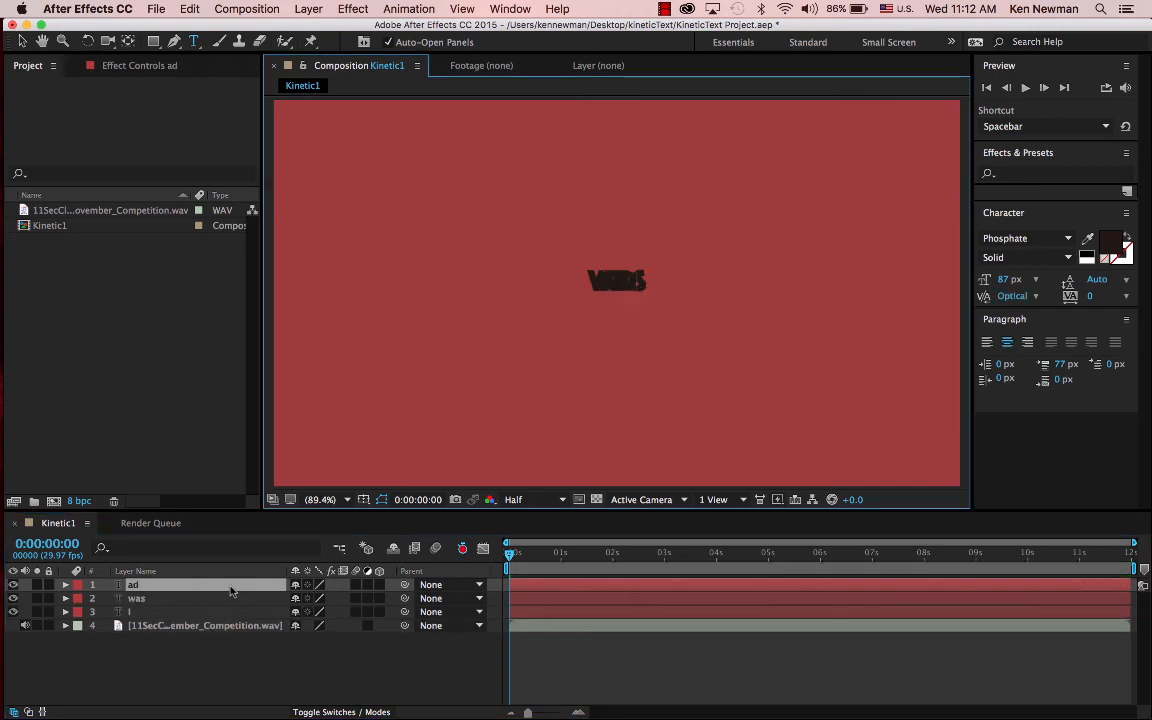
text(orable)
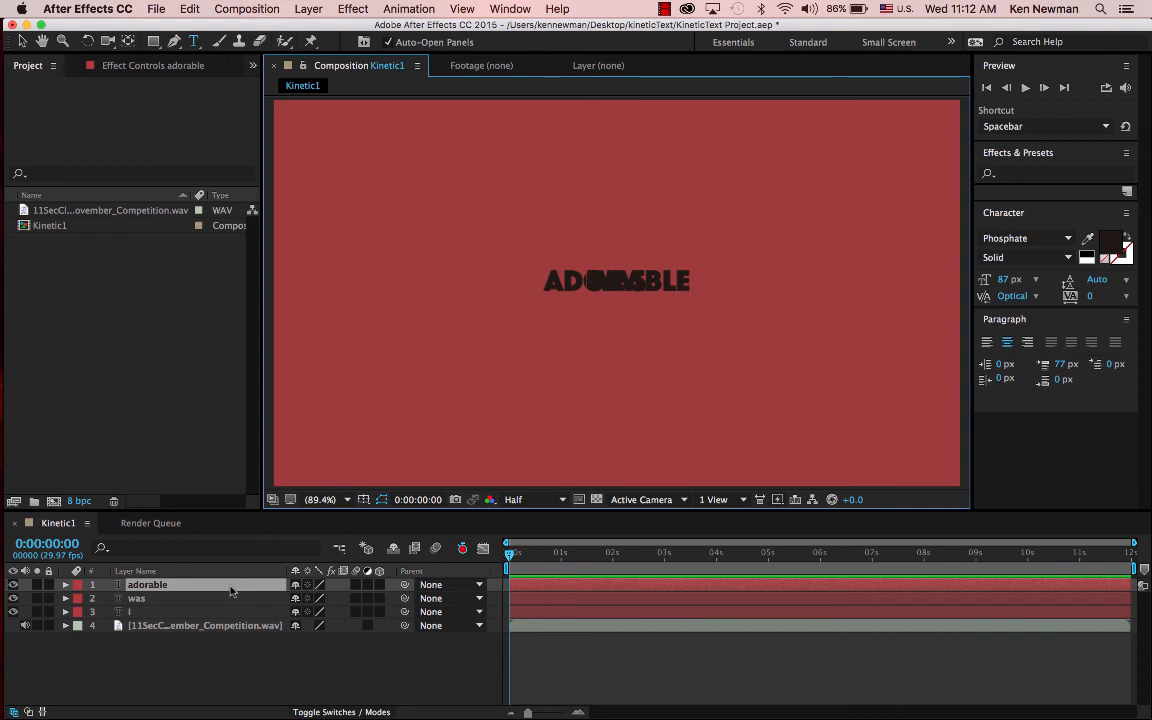
click(218, 588)
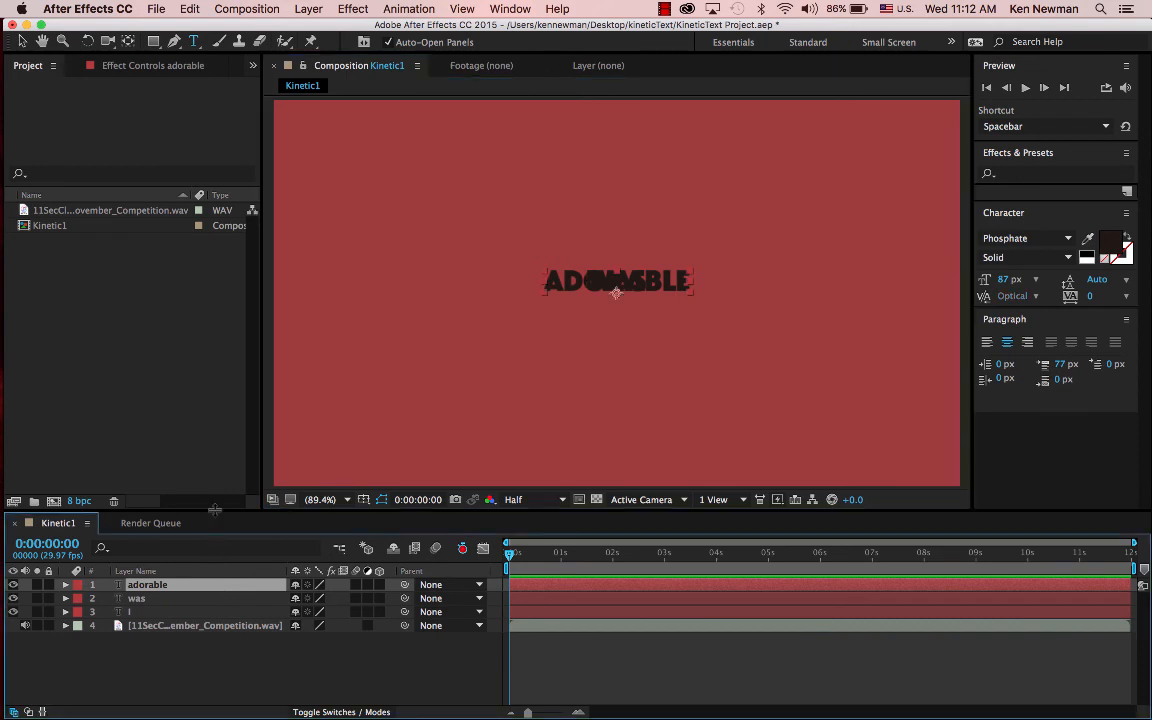
- Create a fourth text layer reading "once" above the "adorable" layer, ending with the Selection tool active
key(super+alt+shift+t)
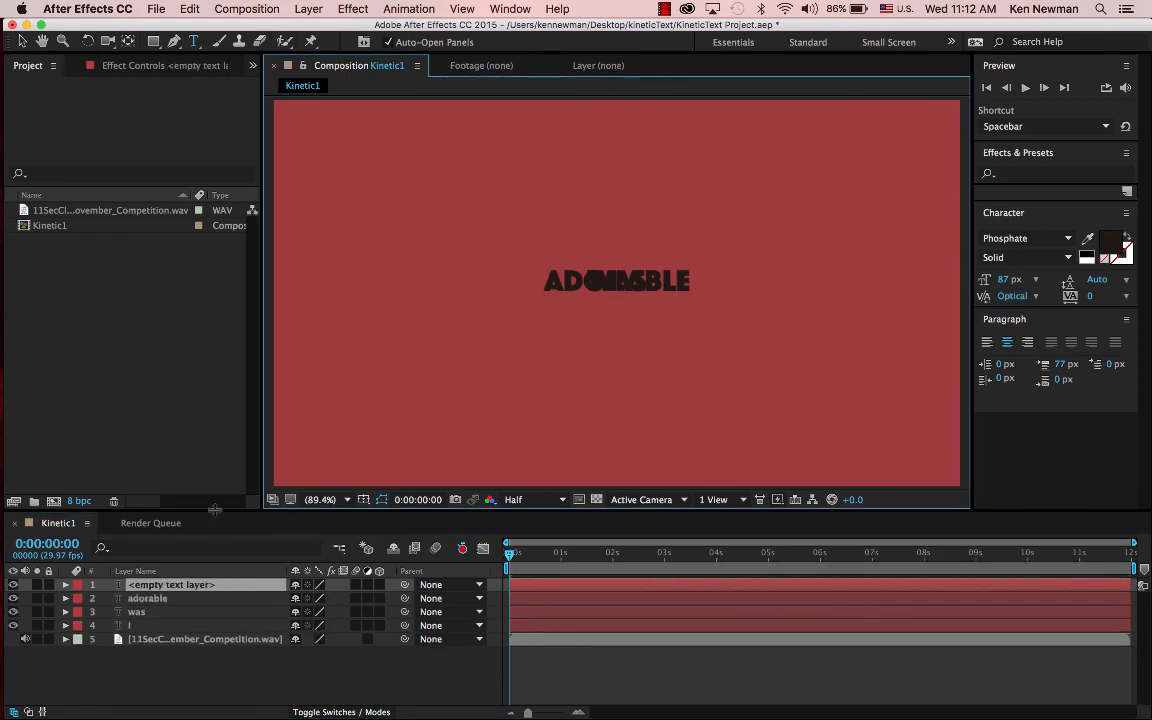
text(once)
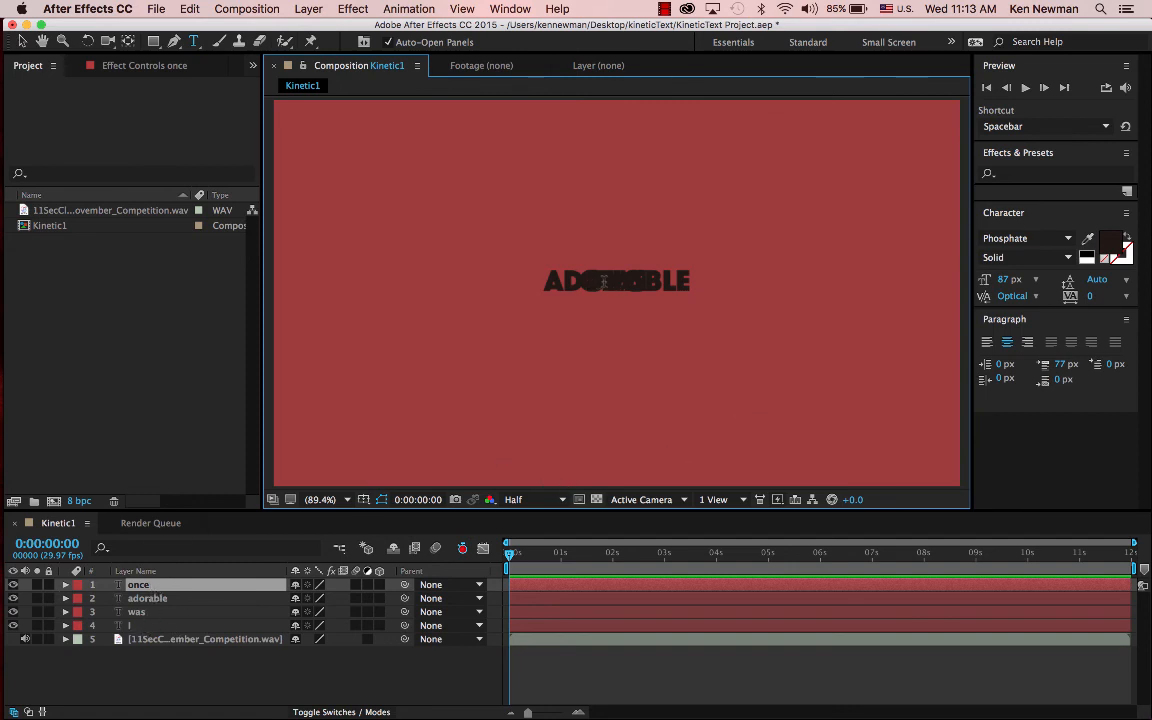
click(22, 42)
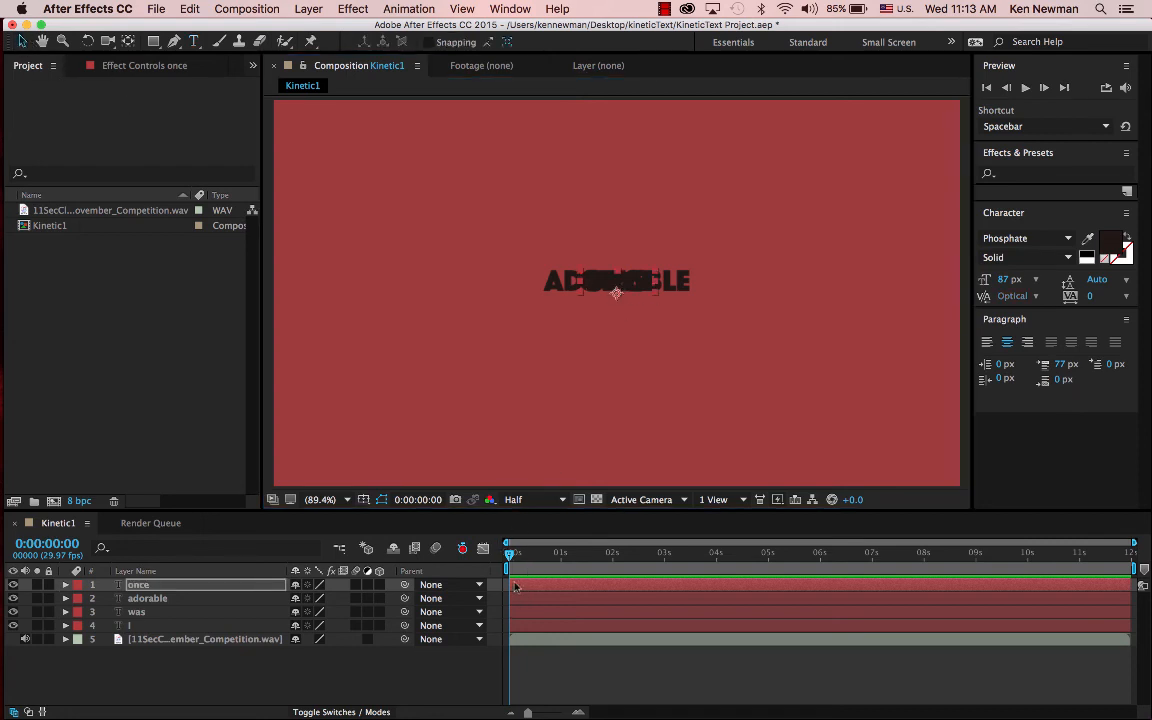
click(565, 555)
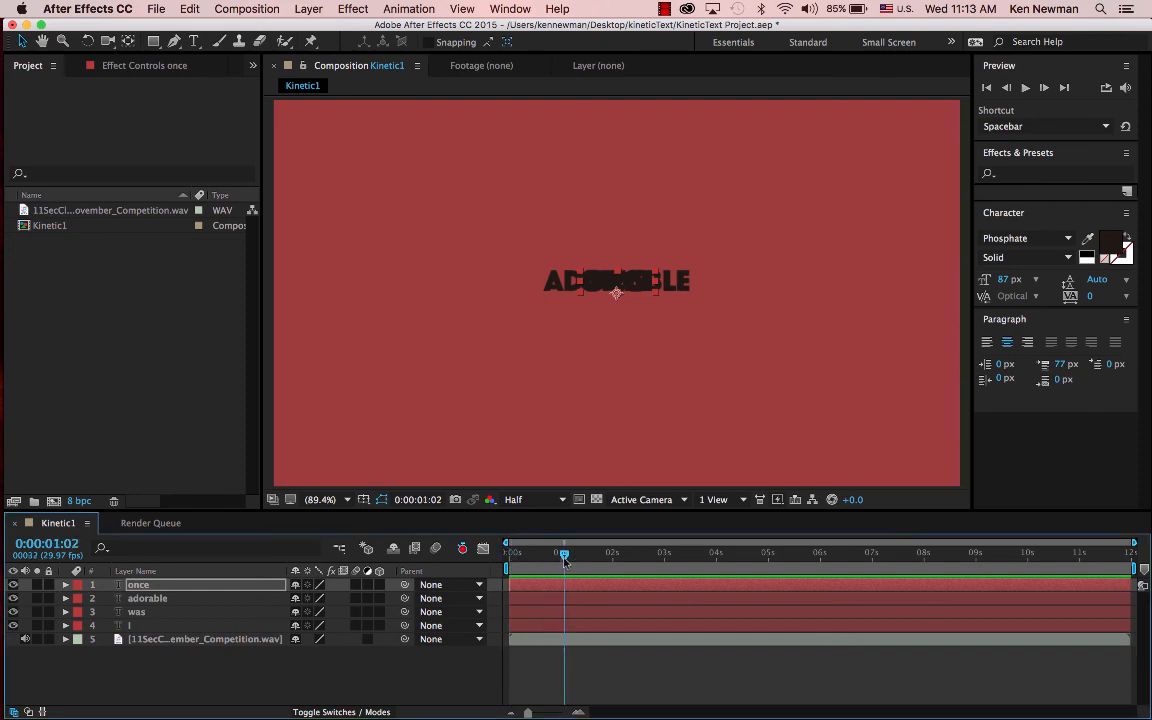
drag(565, 555, 440, 500)
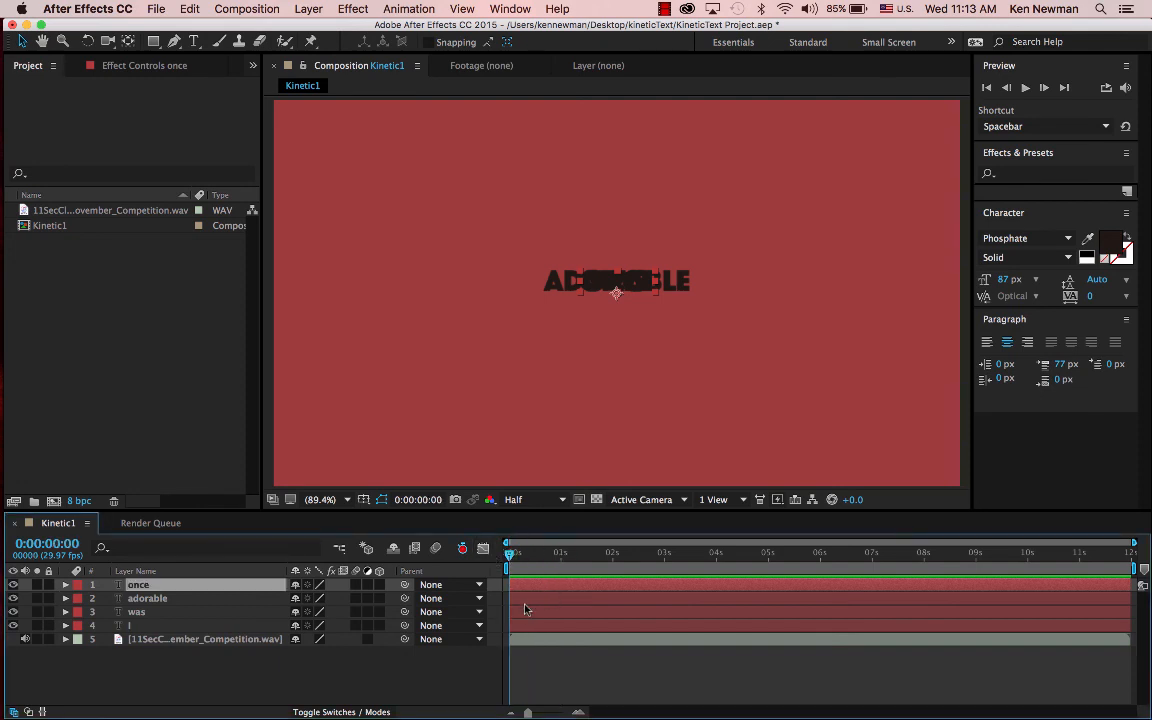
drag(509, 555, 713, 590)
key(Home)
- Separate the overlapping words by moving ONCE, ADORABLE and WAS below the I in the frame
click(617, 290)
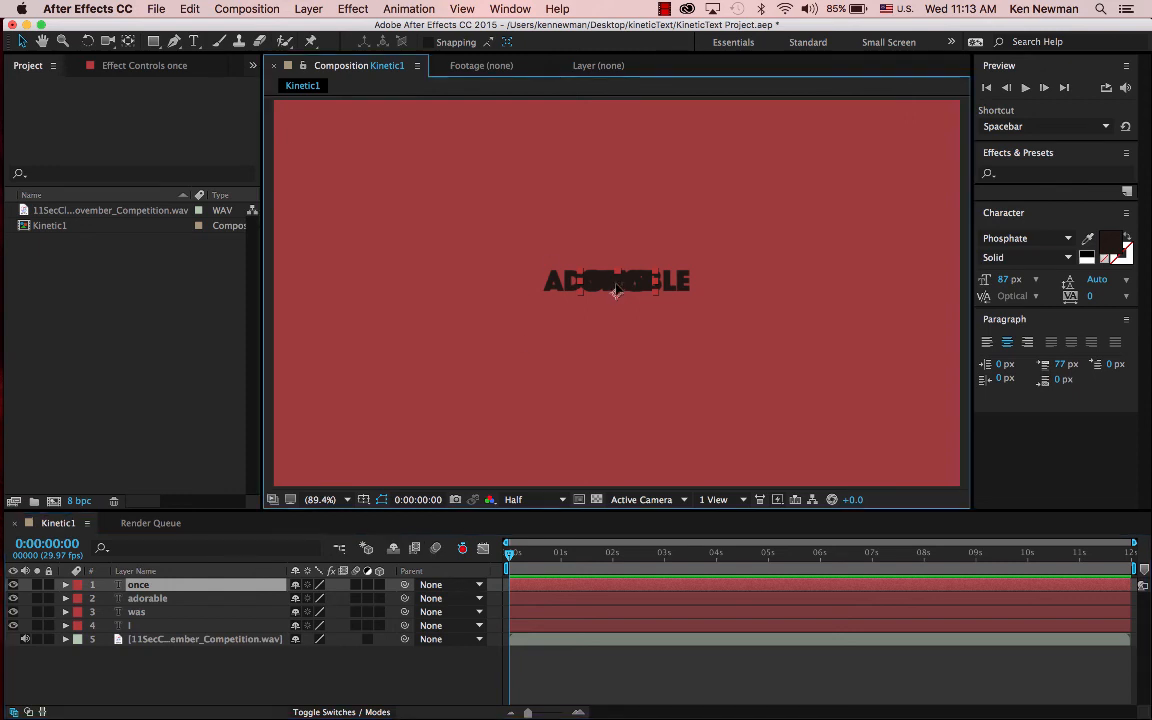
drag(617, 290, 597, 428)
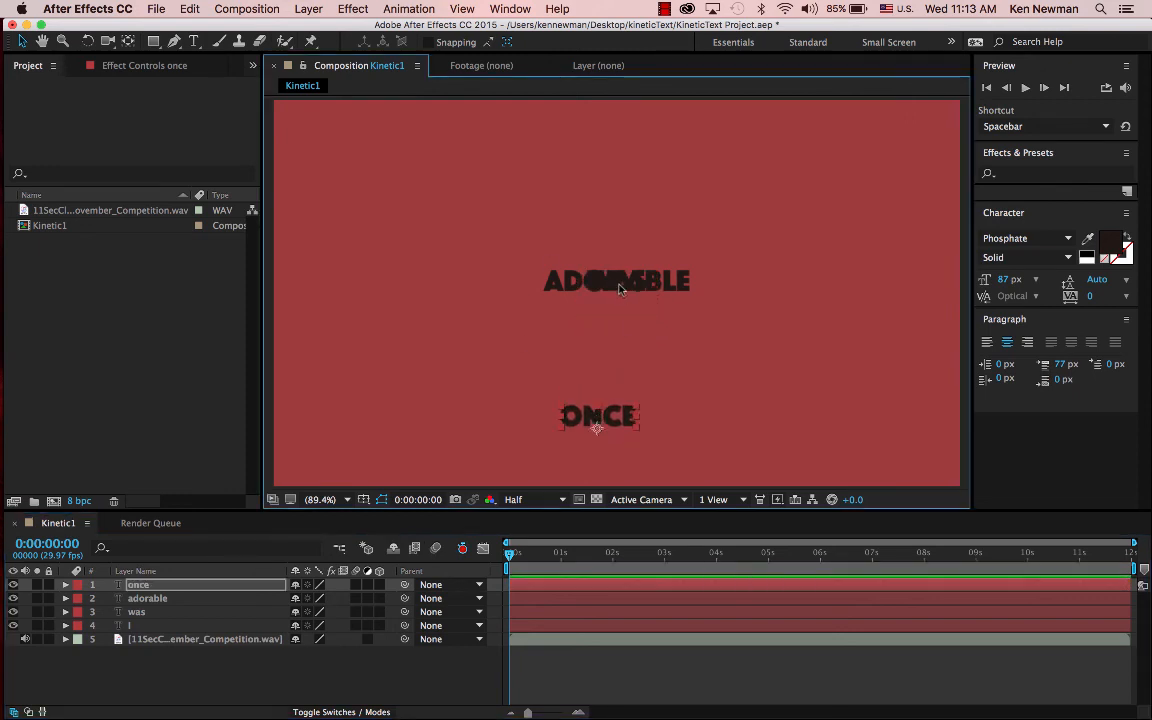
drag(618, 289, 606, 392)
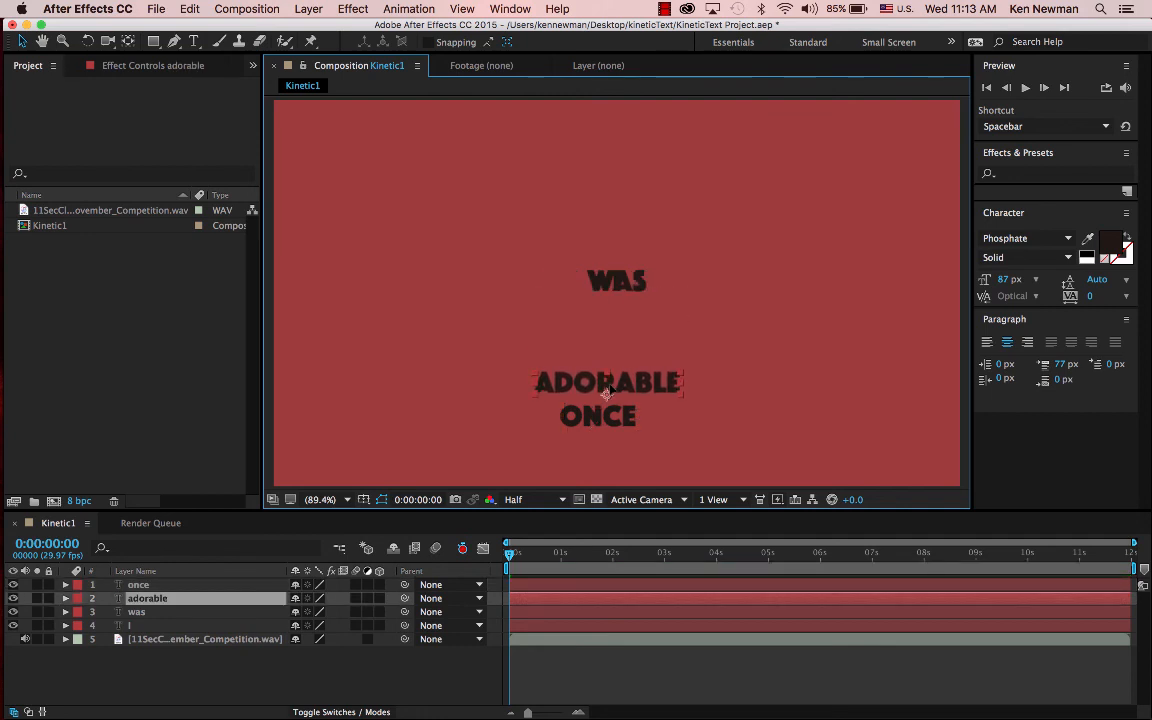
drag(617, 288, 608, 345)
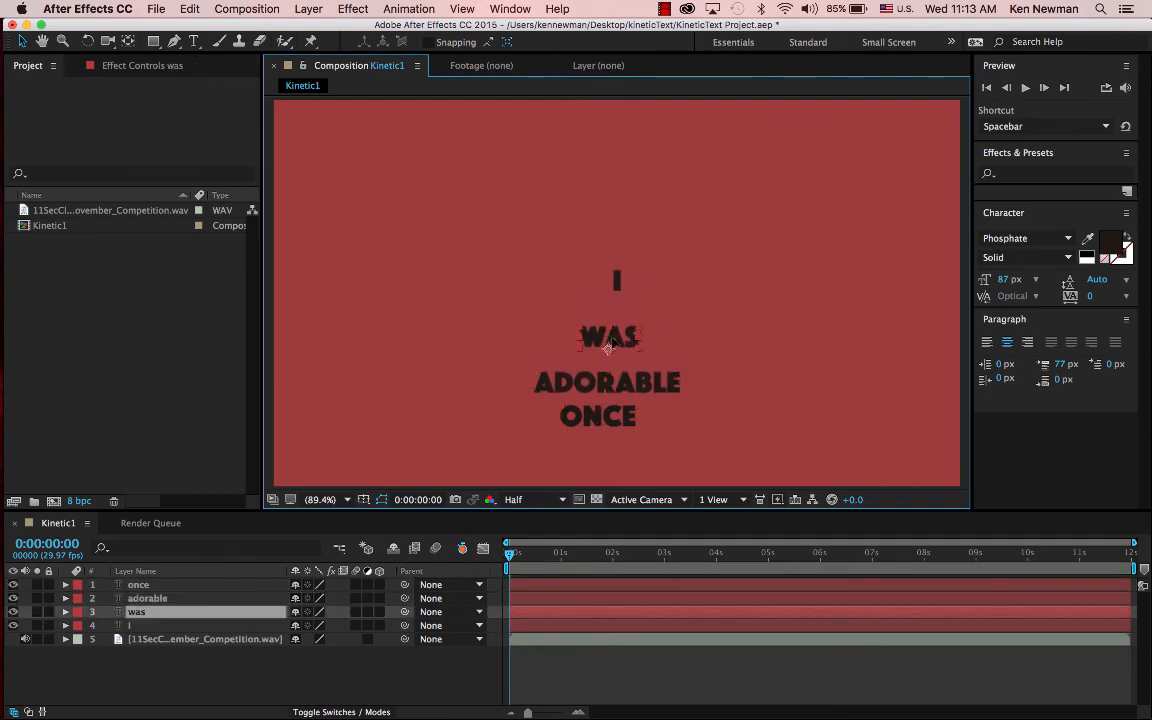
- Move I near the upper edge of the frame and stack WAS, ADORABLE and ONCE closely beneath it in order
click(618, 285)
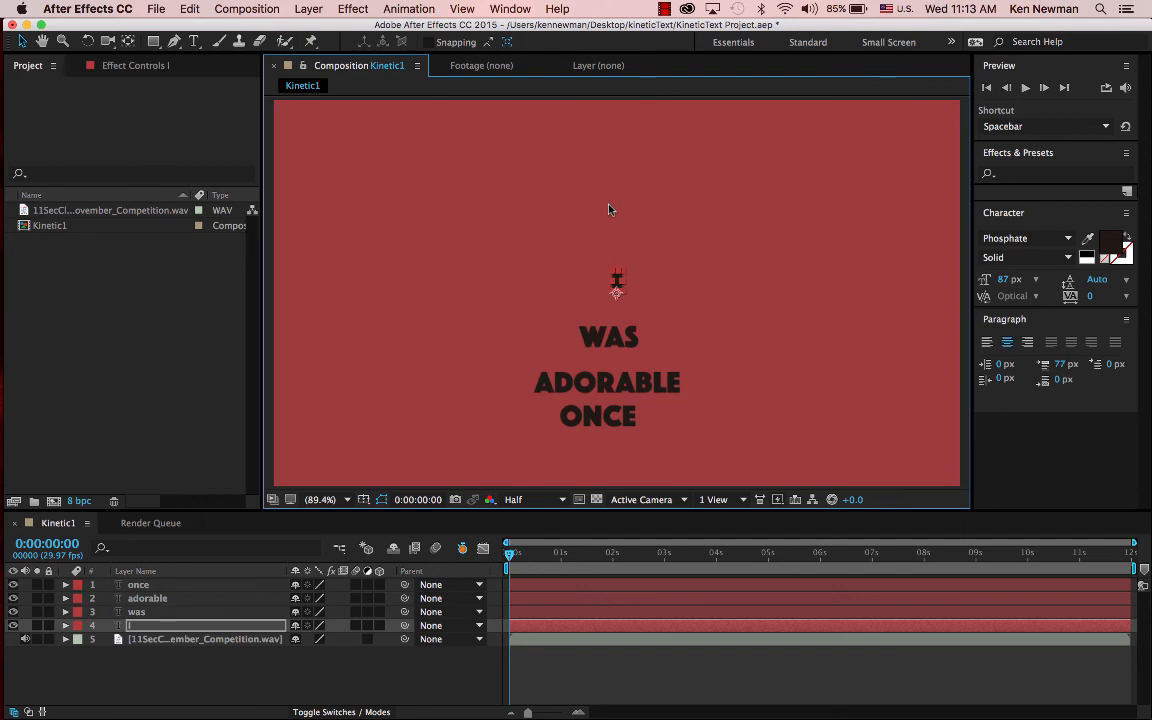
drag(609, 205, 621, 224)
drag(617, 283, 586, 158)
click(603, 340)
drag(604, 345, 589, 202)
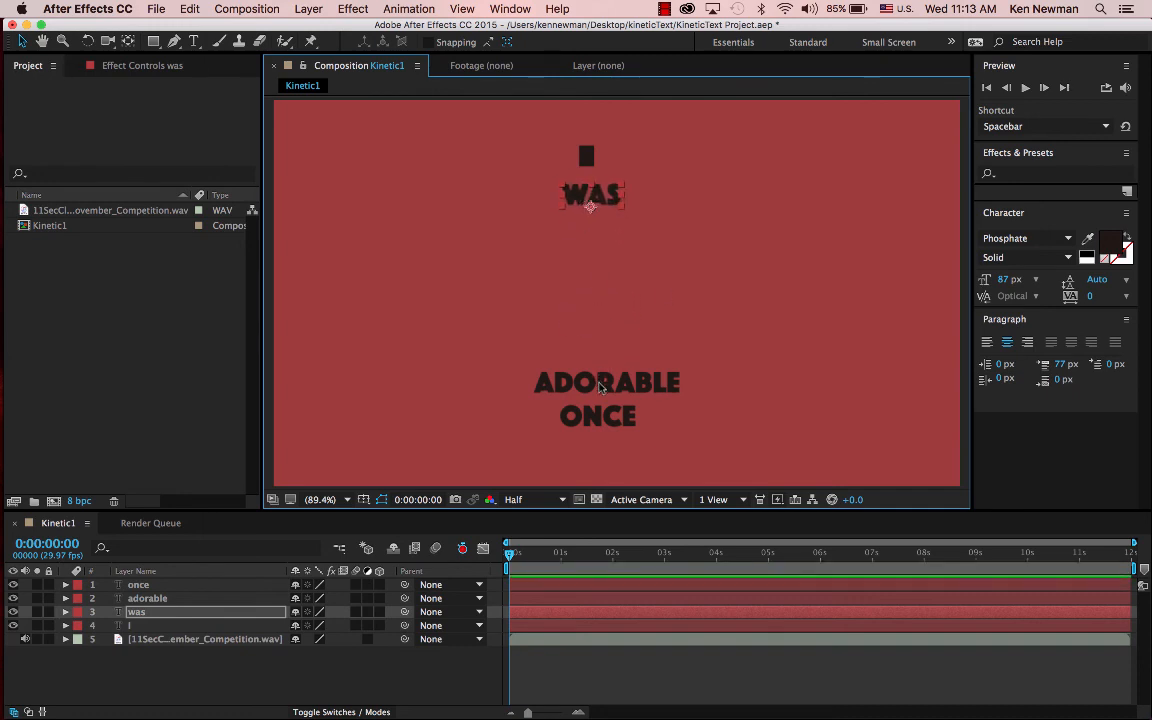
drag(600, 387, 597, 250)
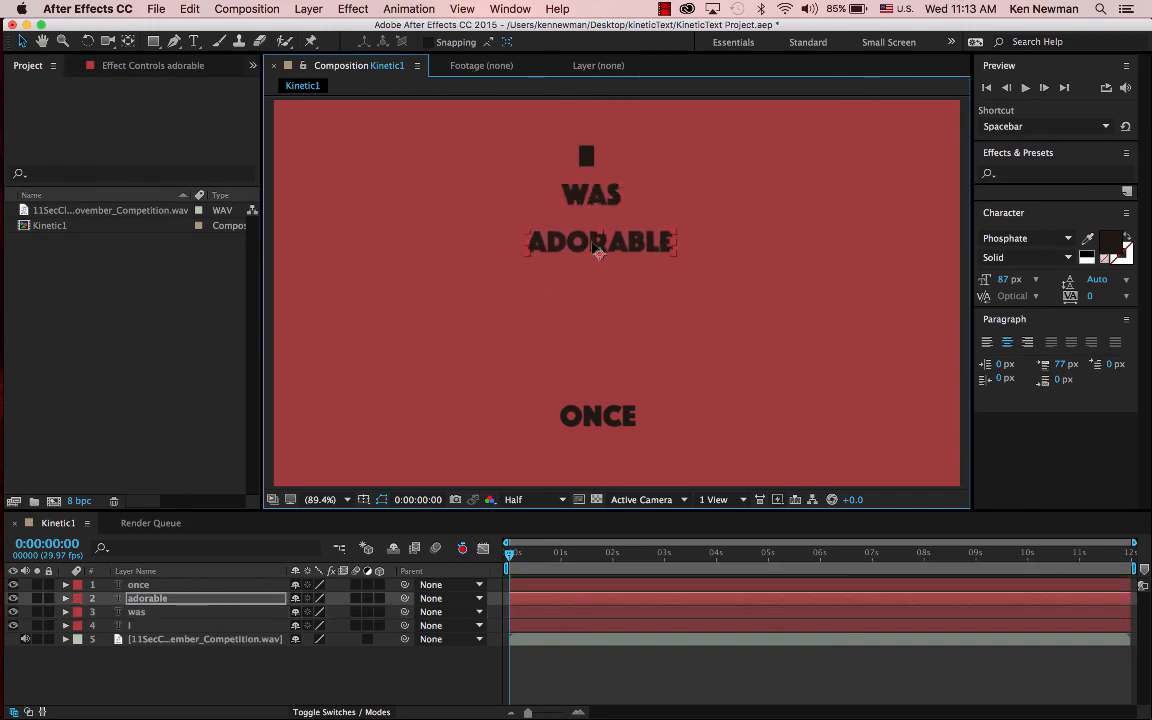
drag(598, 415, 589, 304)
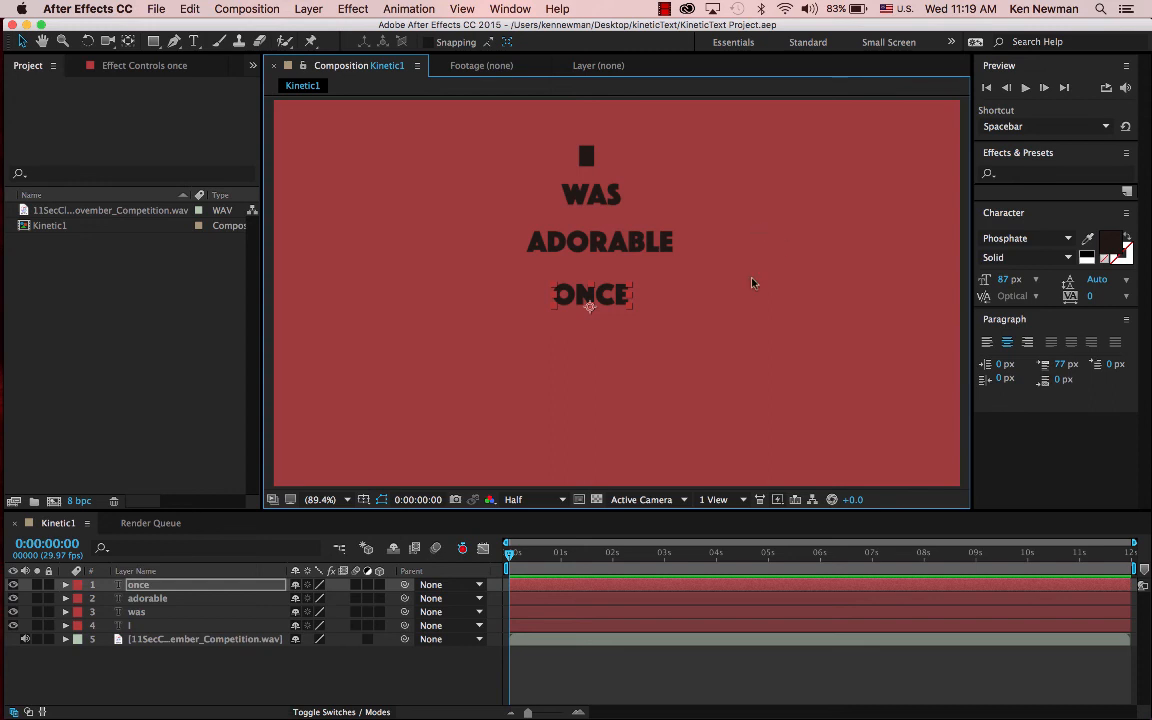
- Move all four words together down to the centre of the composition and deselect them
drag(510, 129, 647, 354)
drag(629, 355, 624, 350)
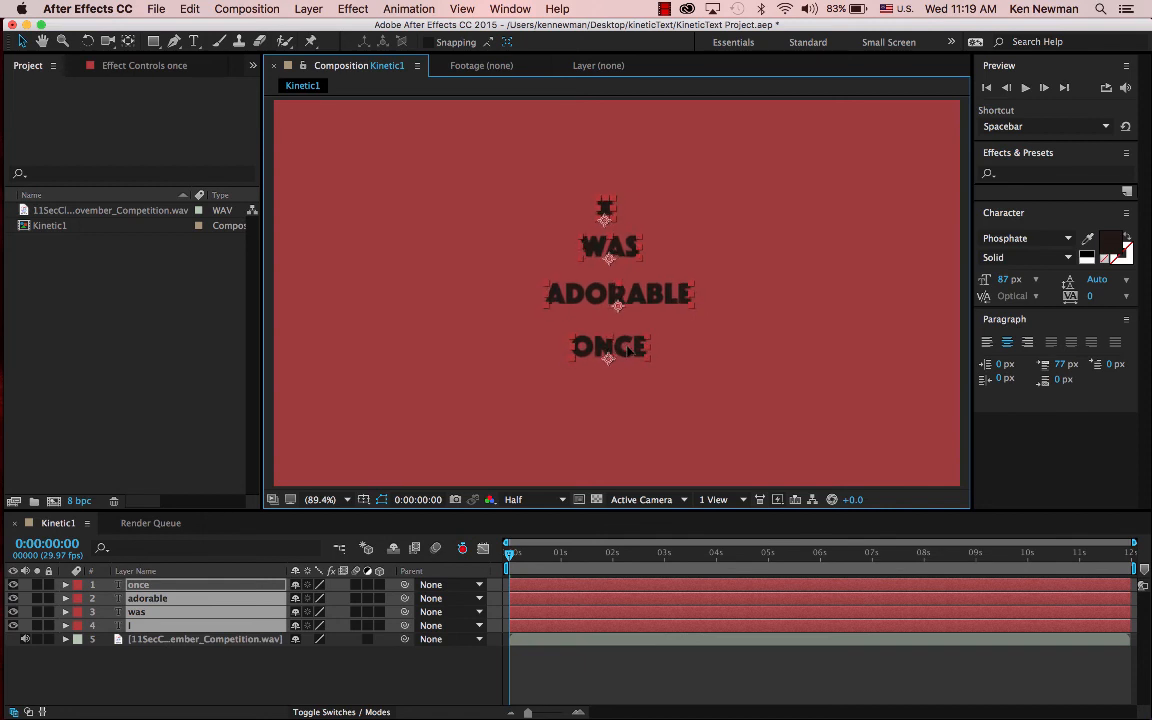
click(704, 198)
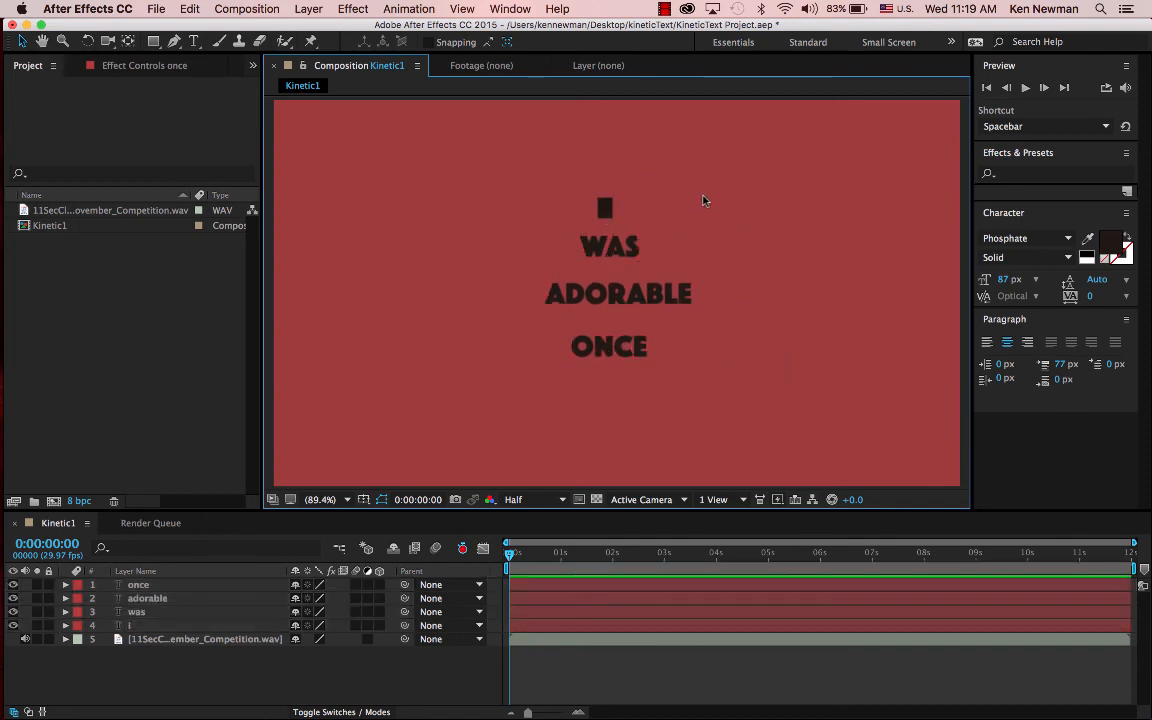
- Scale I up into a large, tall block and enlarge WAS to fit directly beneath it
click(608, 207)
drag(613, 203, 629, 139)
click(609, 248)
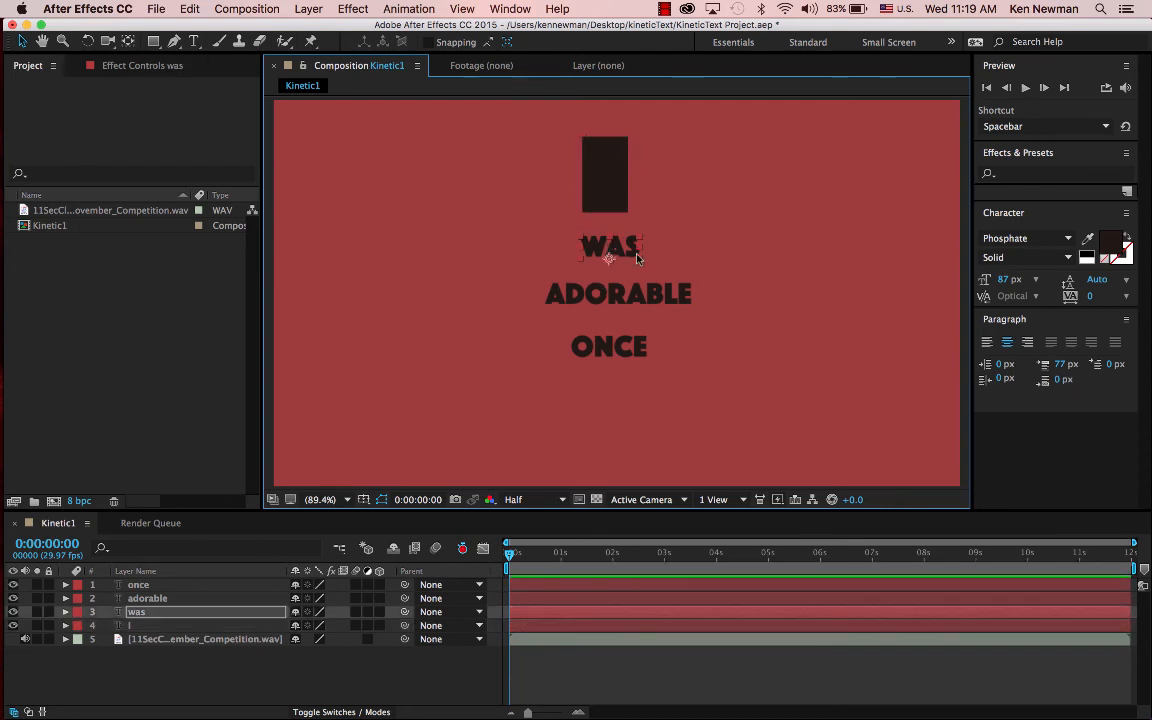
drag(641, 242, 676, 226)
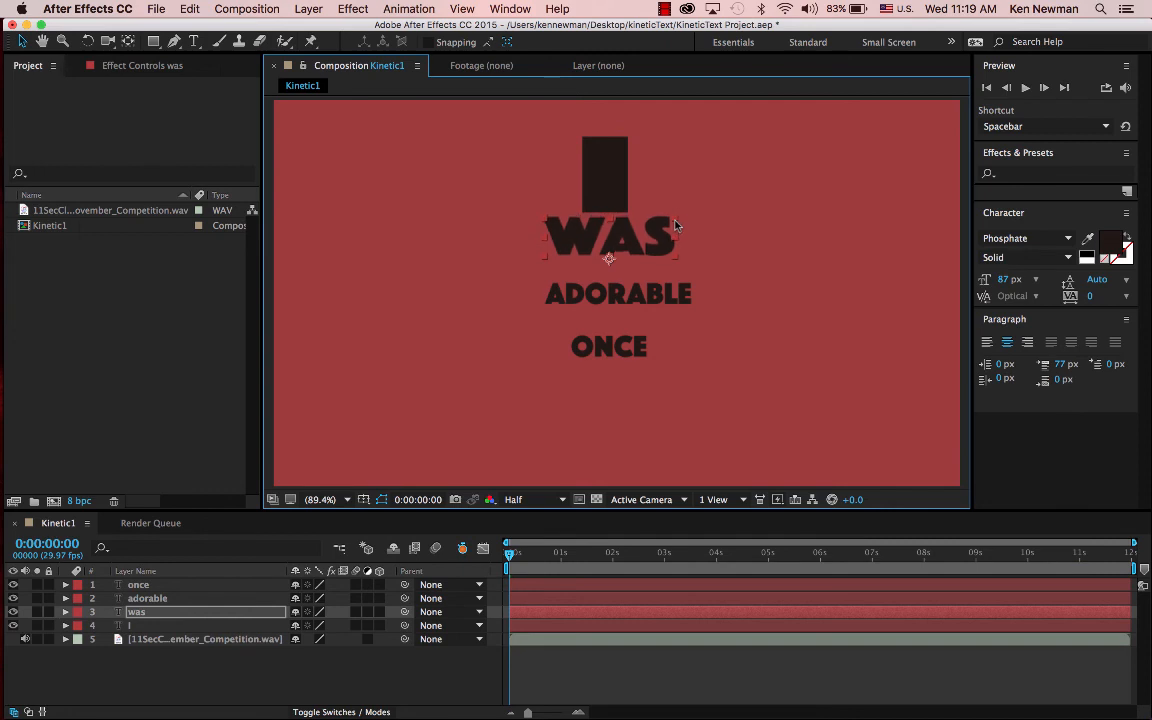
- Stretch ADORABLE wider than WAS and scale ONCE up into tall letters just below it
click(627, 300)
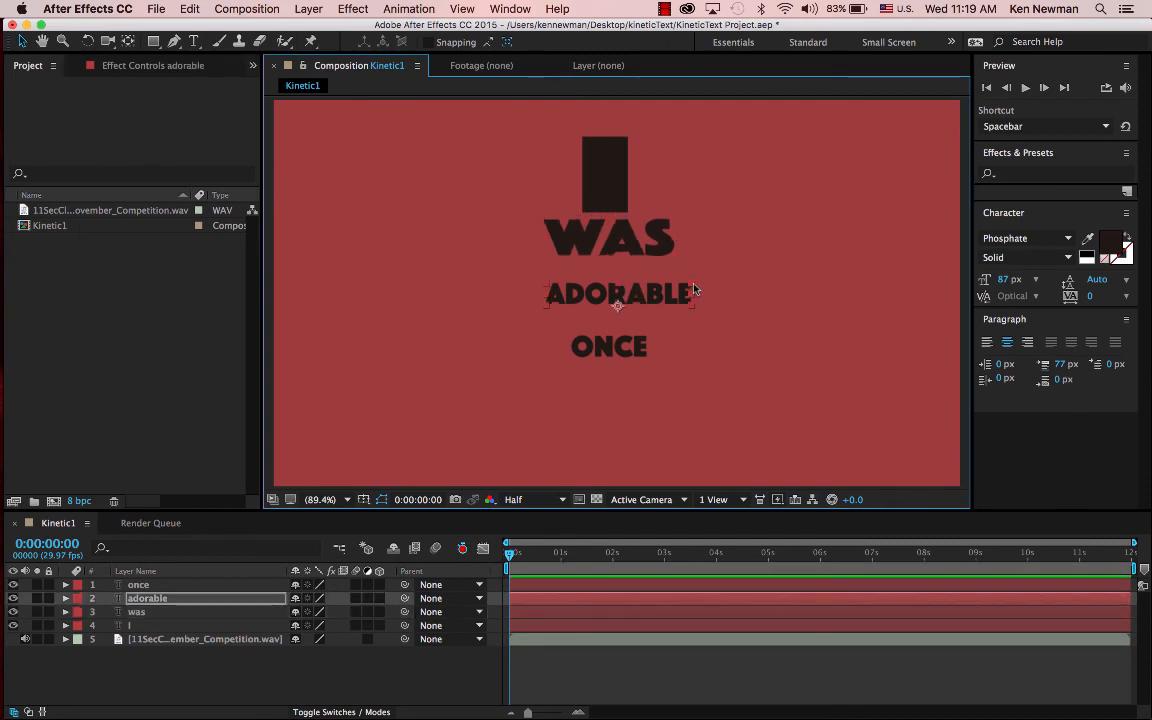
drag(695, 290, 781, 276)
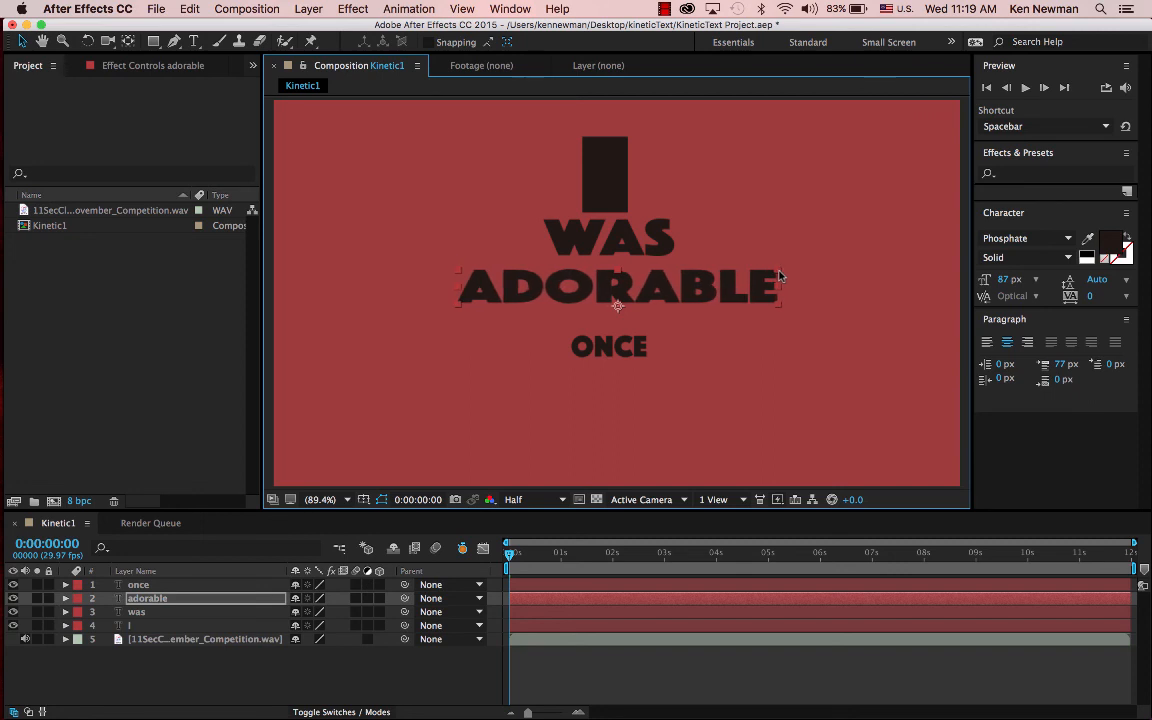
click(638, 346)
drag(636, 349, 613, 320)
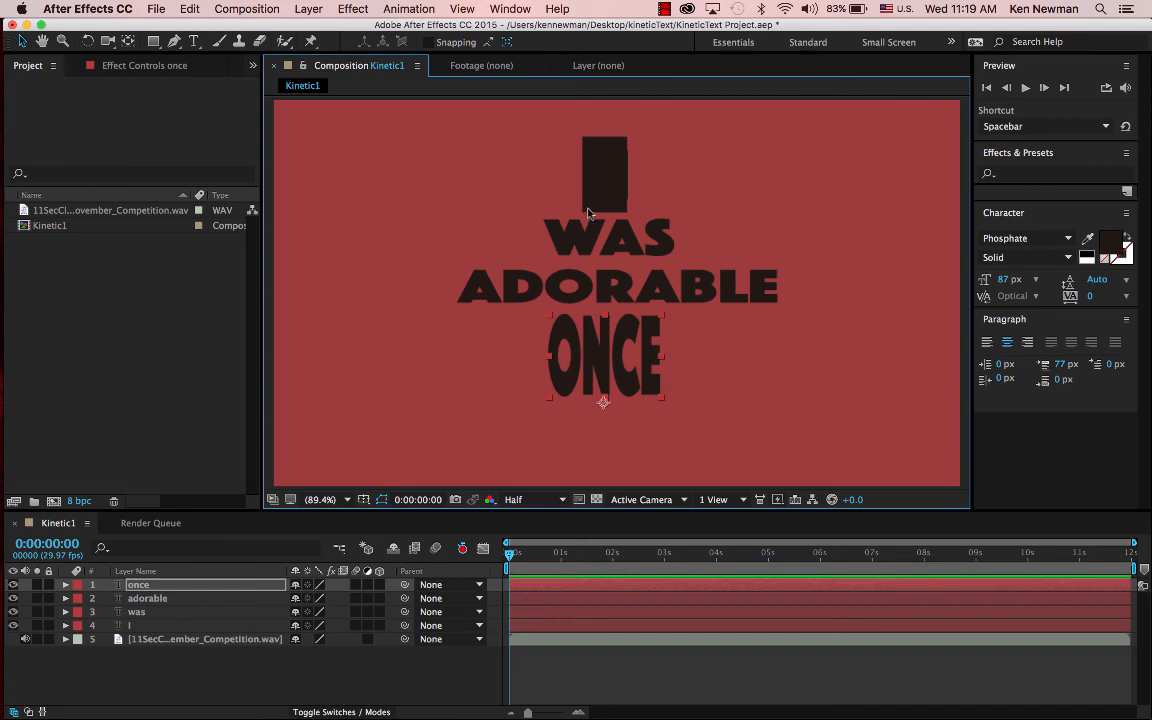
- Stretch ADORABLE across most of the frame's width and nudge the neighbouring words to even out the spacing
click(561, 296)
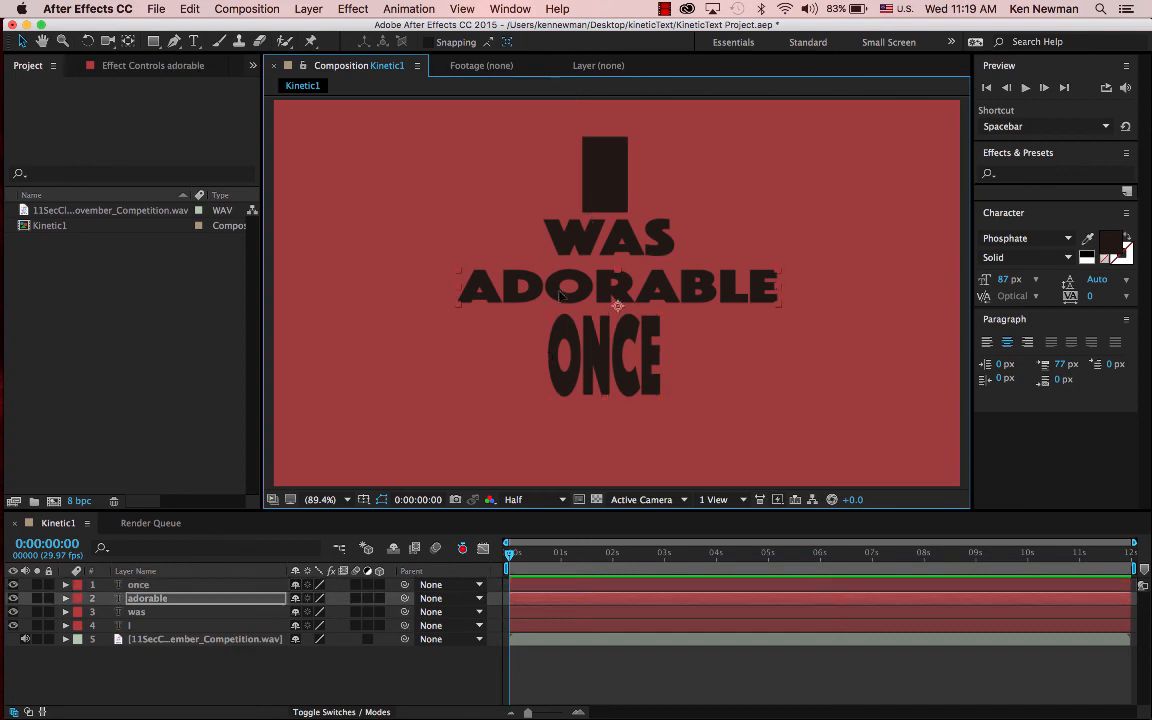
drag(778, 275, 895, 270)
drag(641, 355, 645, 356)
click(618, 300)
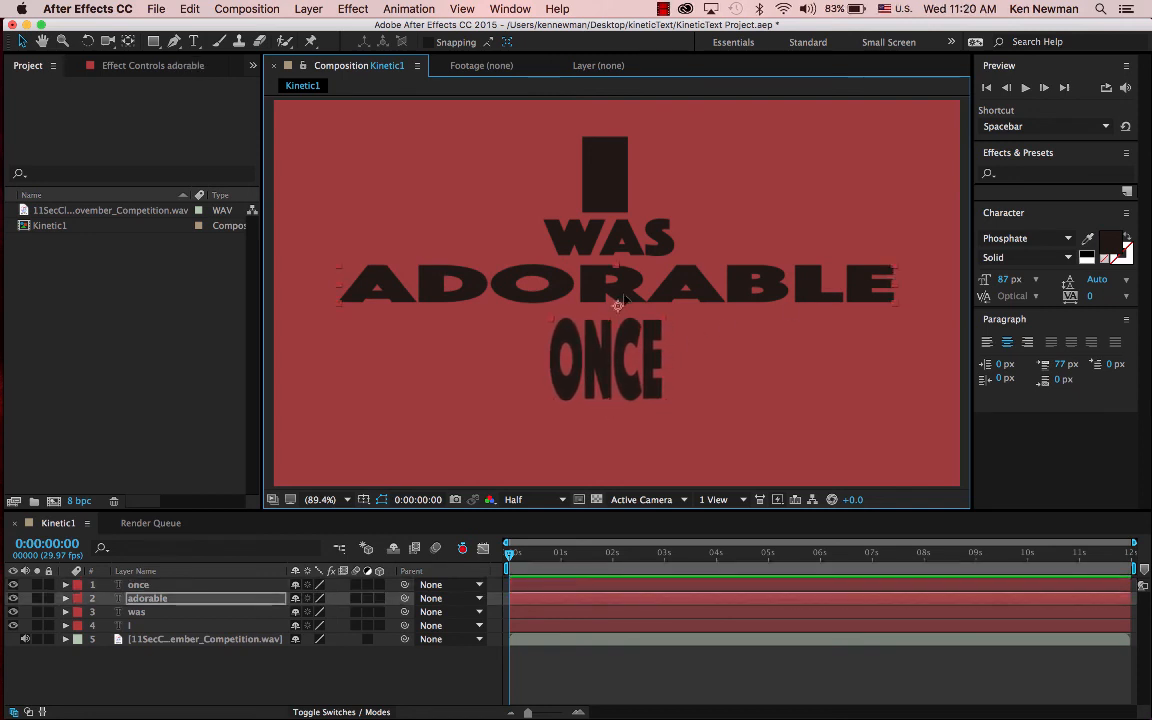
drag(609, 177, 611, 168)
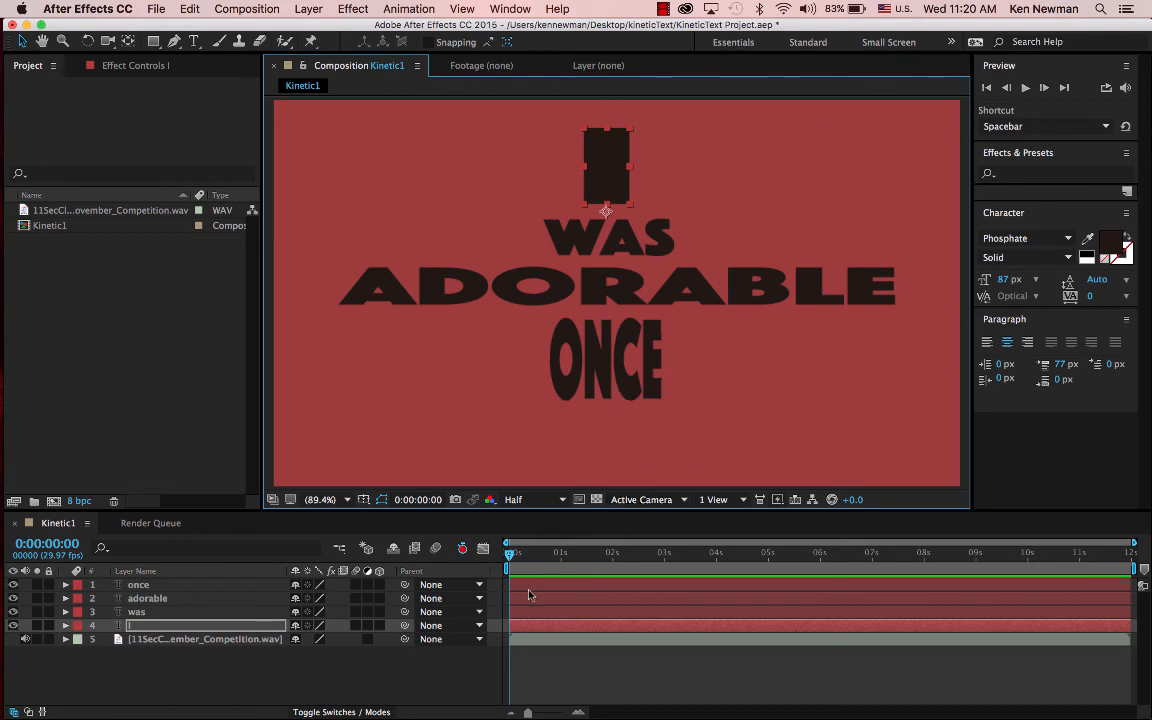
- Reveal the audio layer's waveform and enlarge the timeline area so all layers and the waveform fit
click(70, 631)
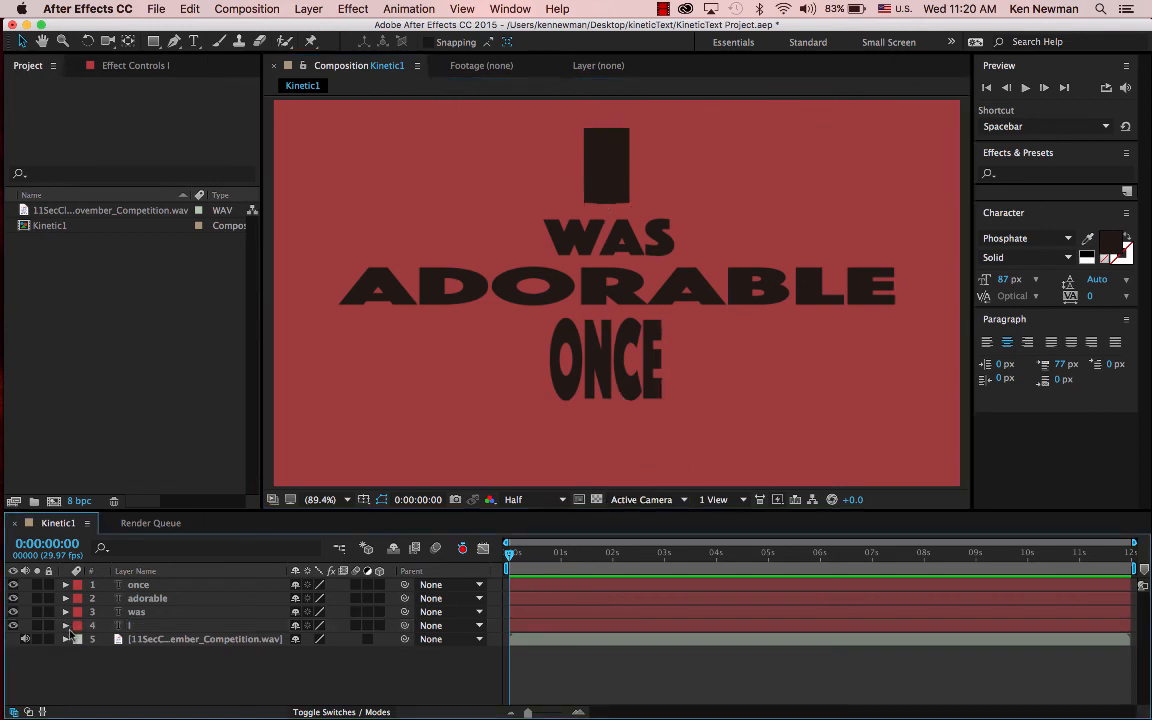
click(65, 639)
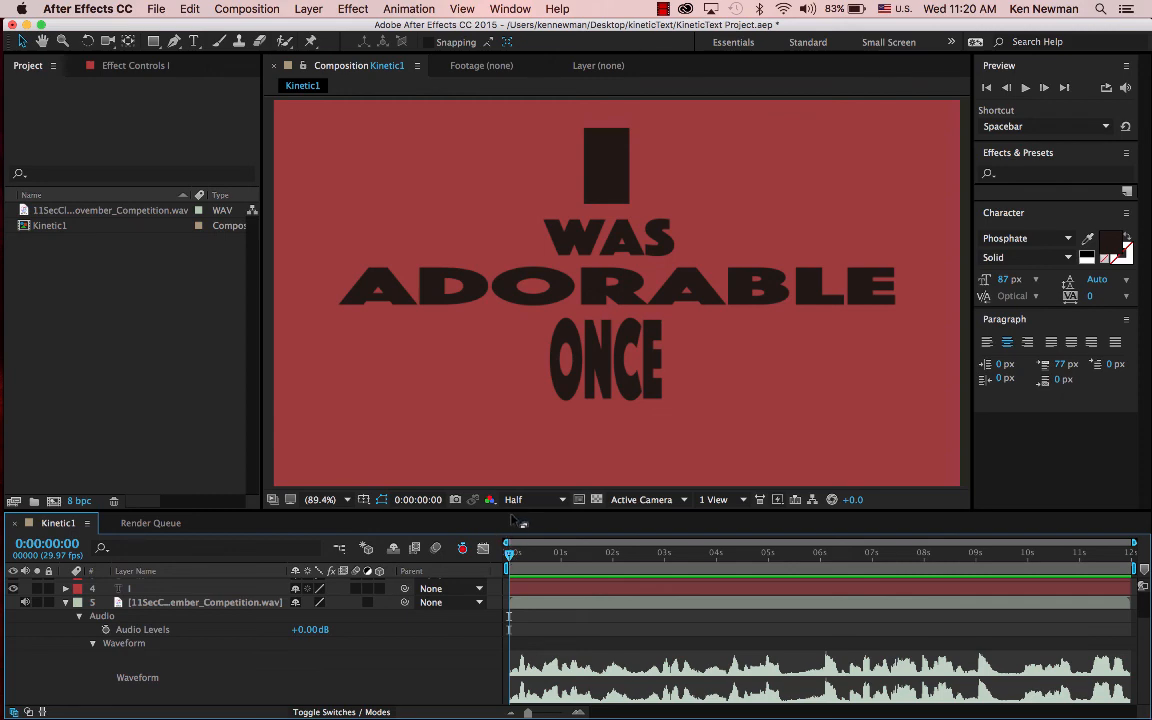
drag(512, 519, 510, 367)
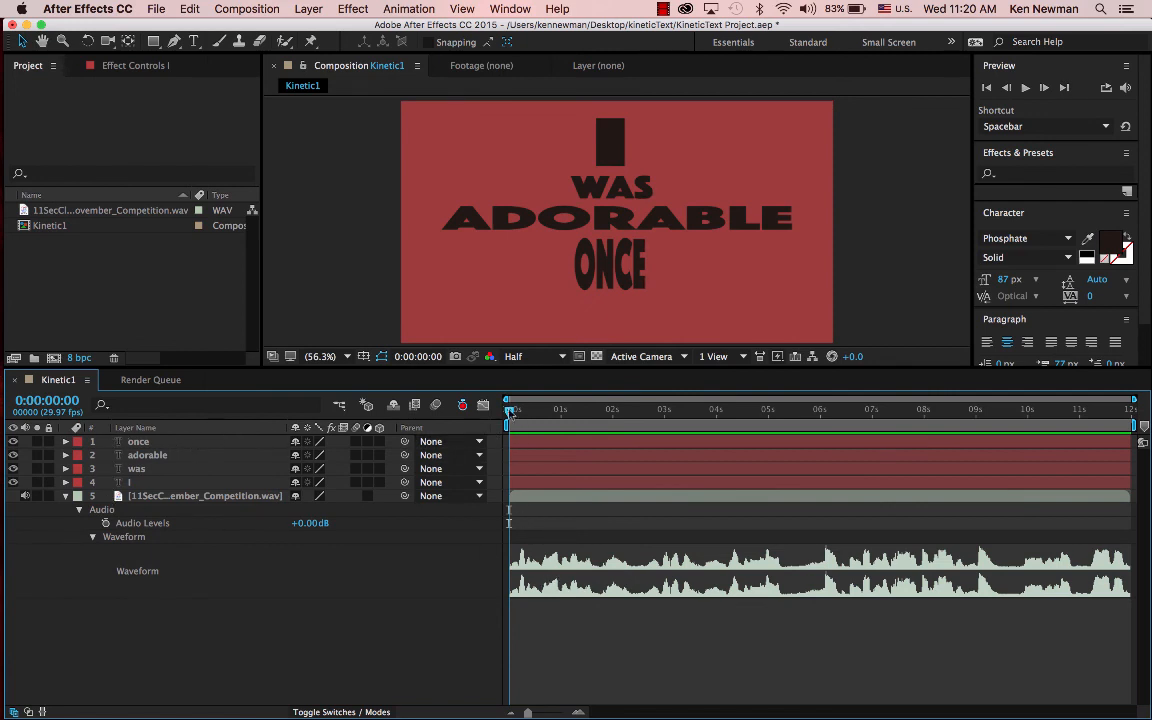
- Scrub the audio to find the first words, trimming the I layer's start to just before the first peak and WAS to 0:00:00:11
drag(509, 411, 514, 437)
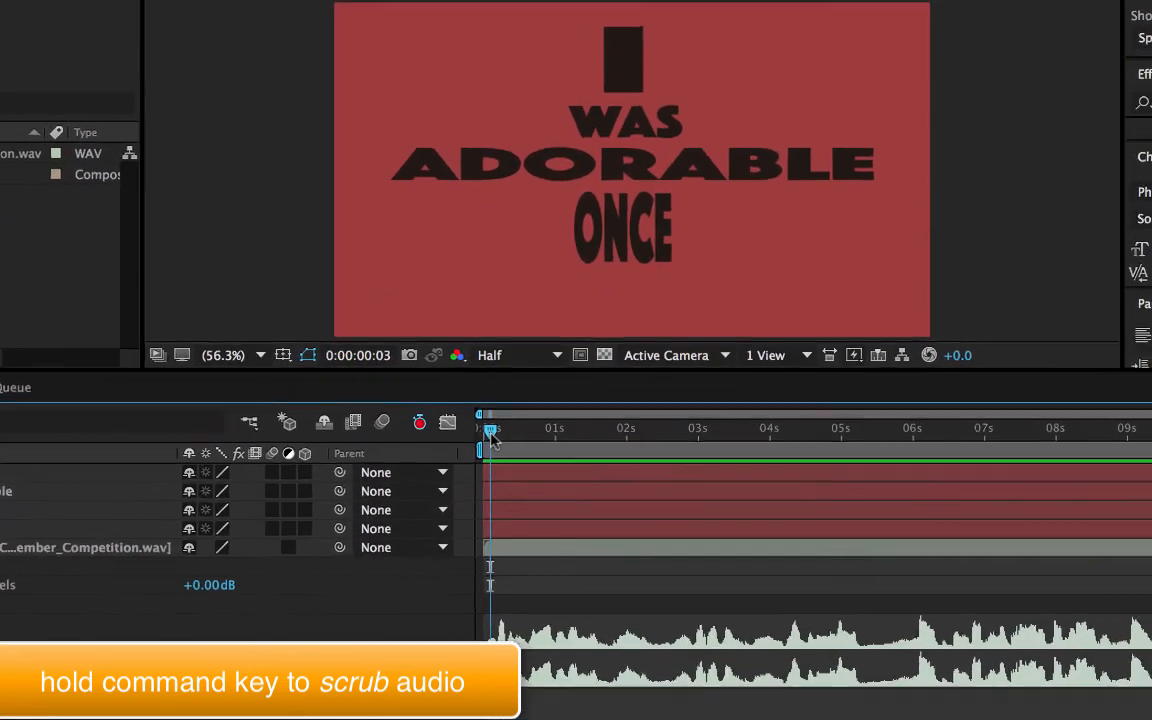
drag(519, 418, 492, 445)
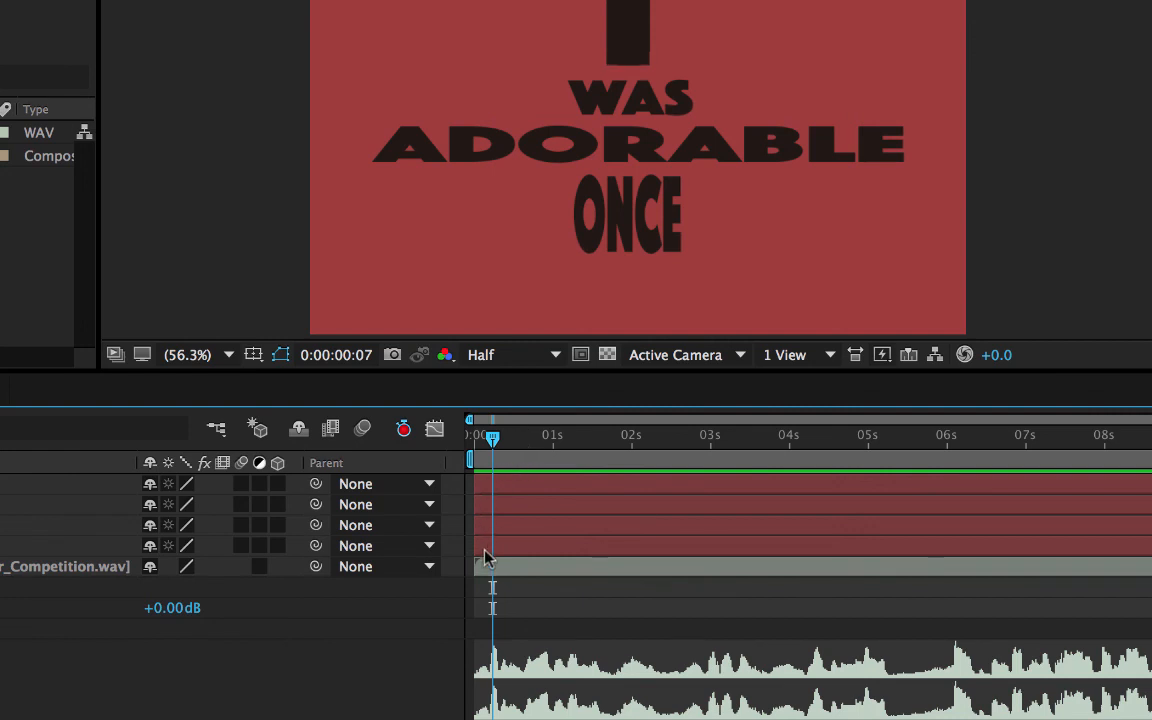
click(480, 547)
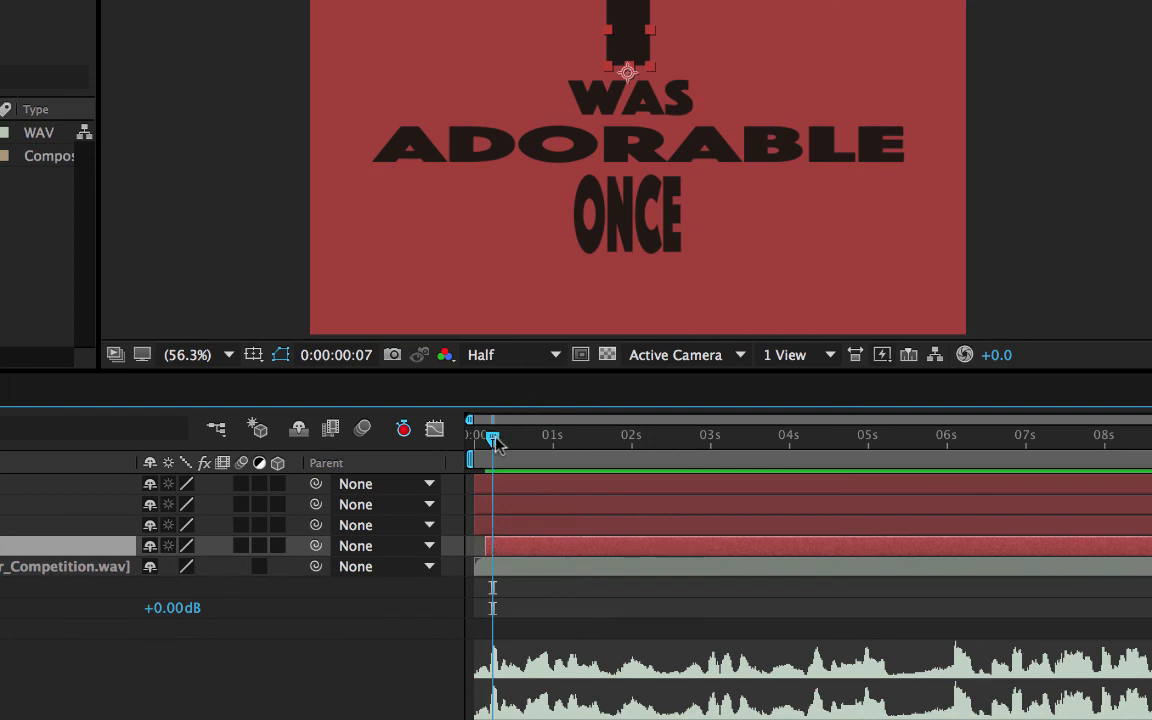
drag(496, 441, 508, 446)
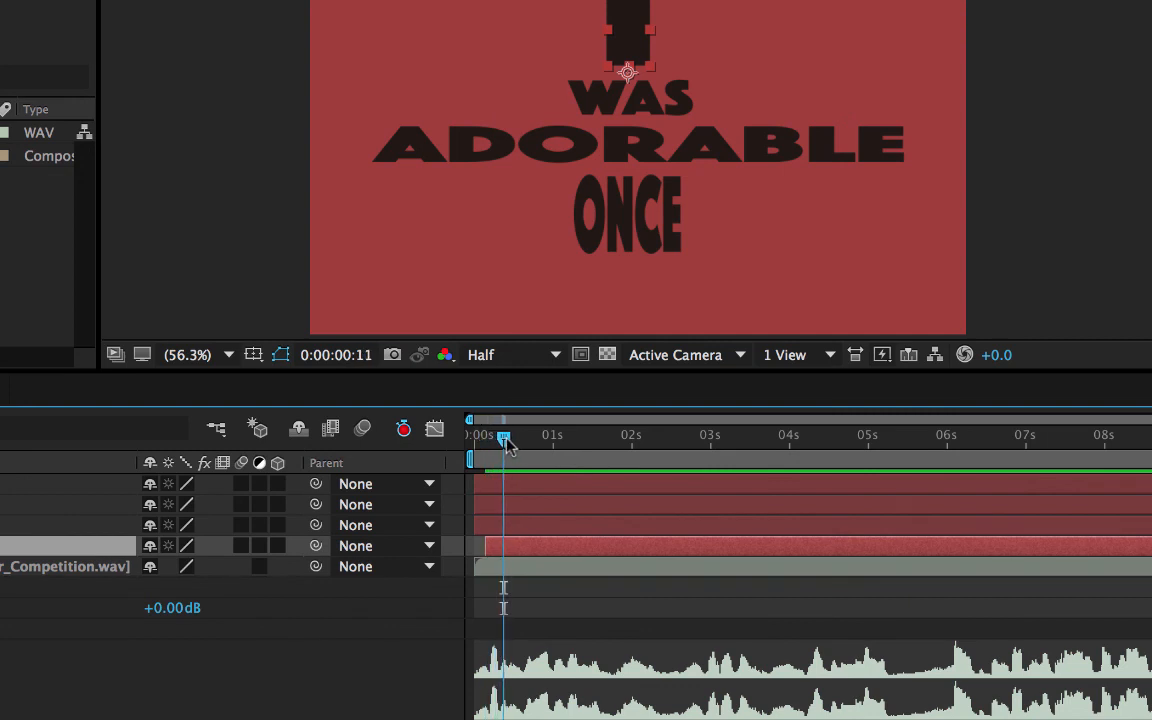
click(483, 524)
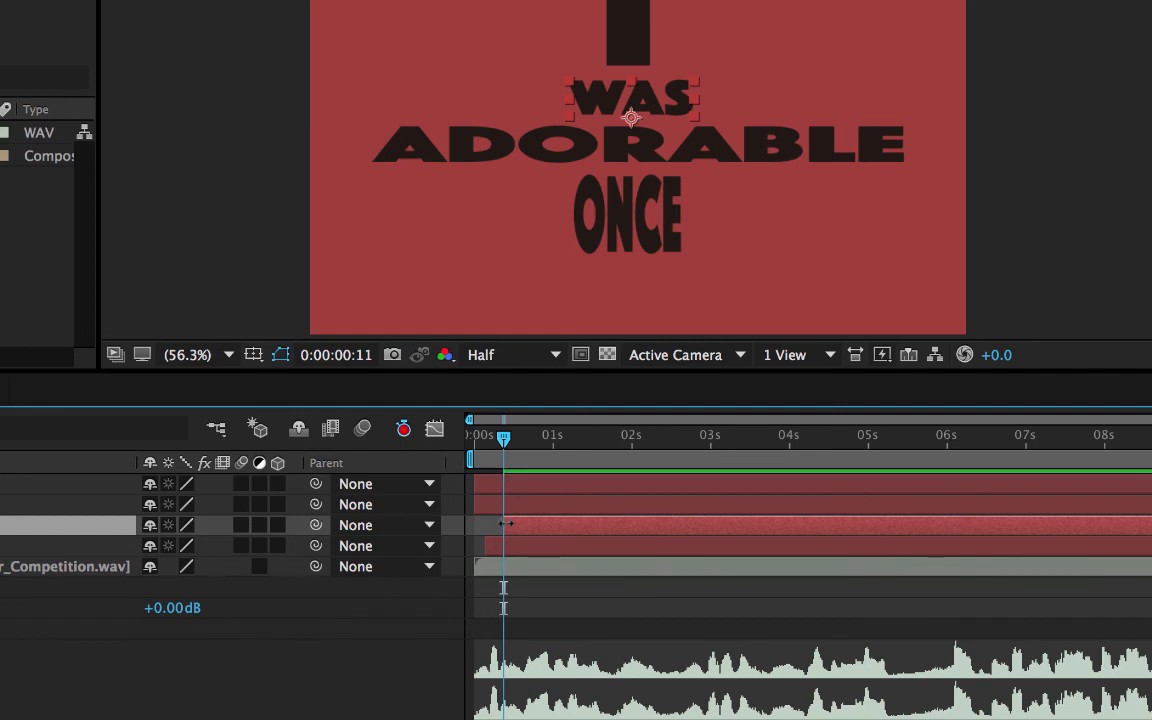
- Scrub the audio for the next two words and trim the layer starts: "adorable" at 0:00:00:15 and "once" at 0:00:01:07
mouse_move(505, 443)
mouse_down()
mouse_move(517, 444)
mouse_move(488, 448)
mouse_move(531, 452)
mouse_move(516, 455)
mouse_up()
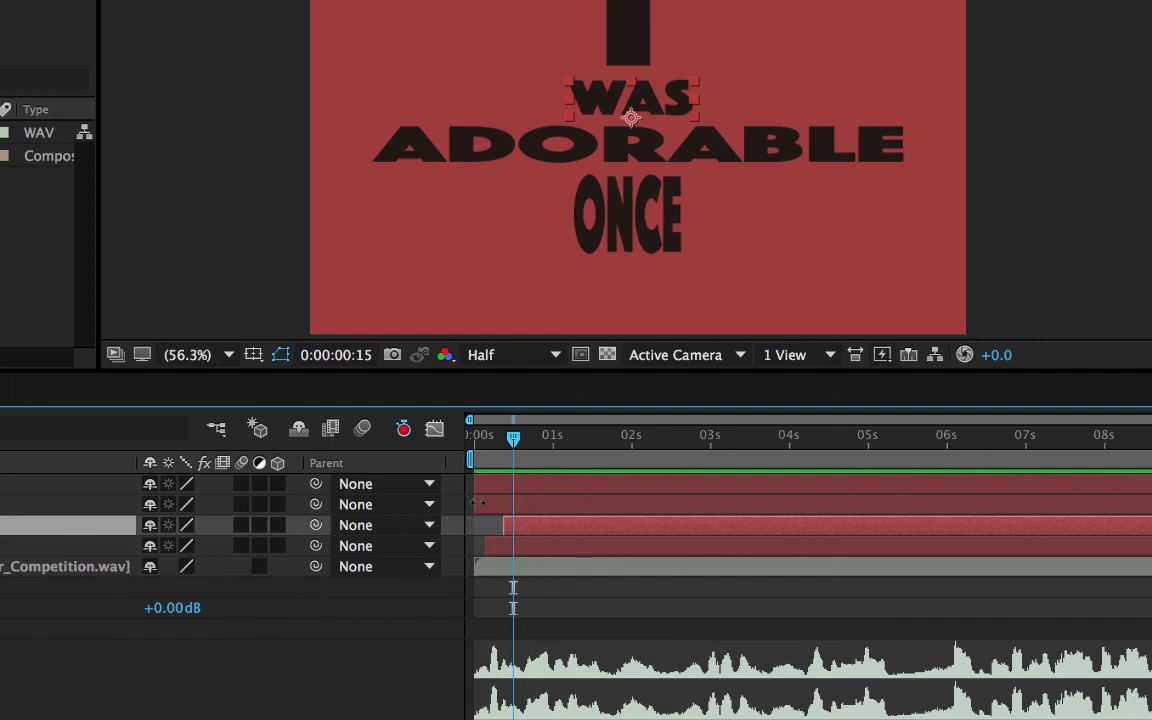
drag(478, 503, 515, 505)
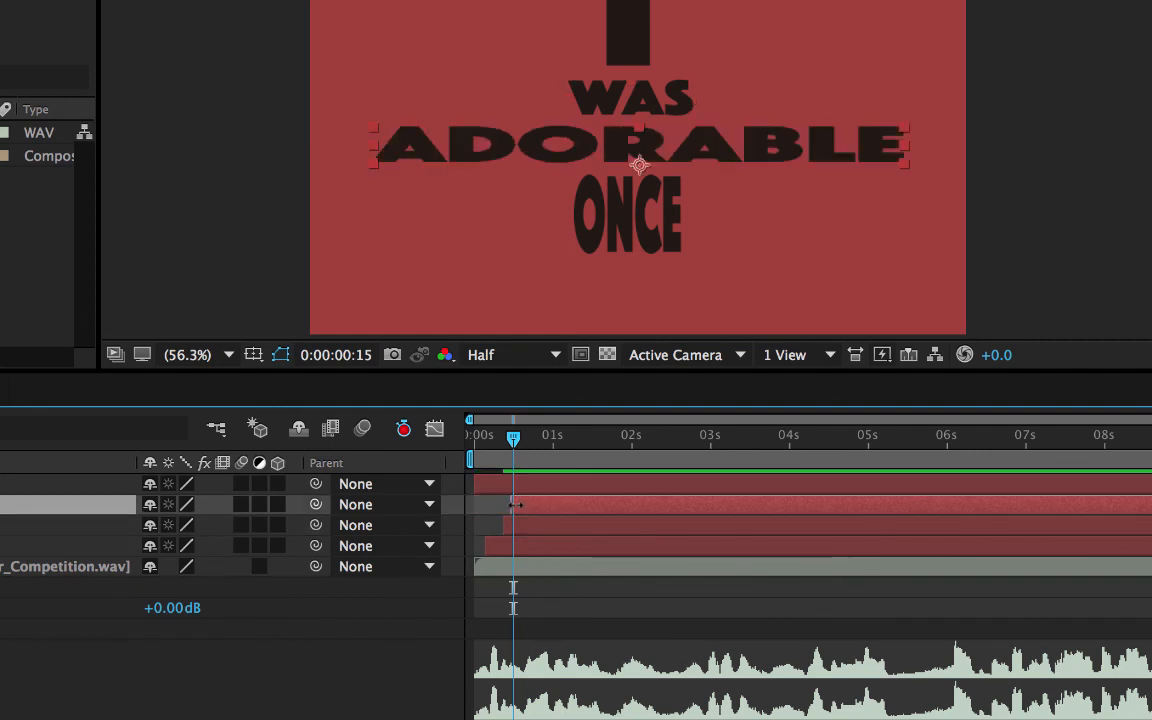
drag(513, 440, 576, 456)
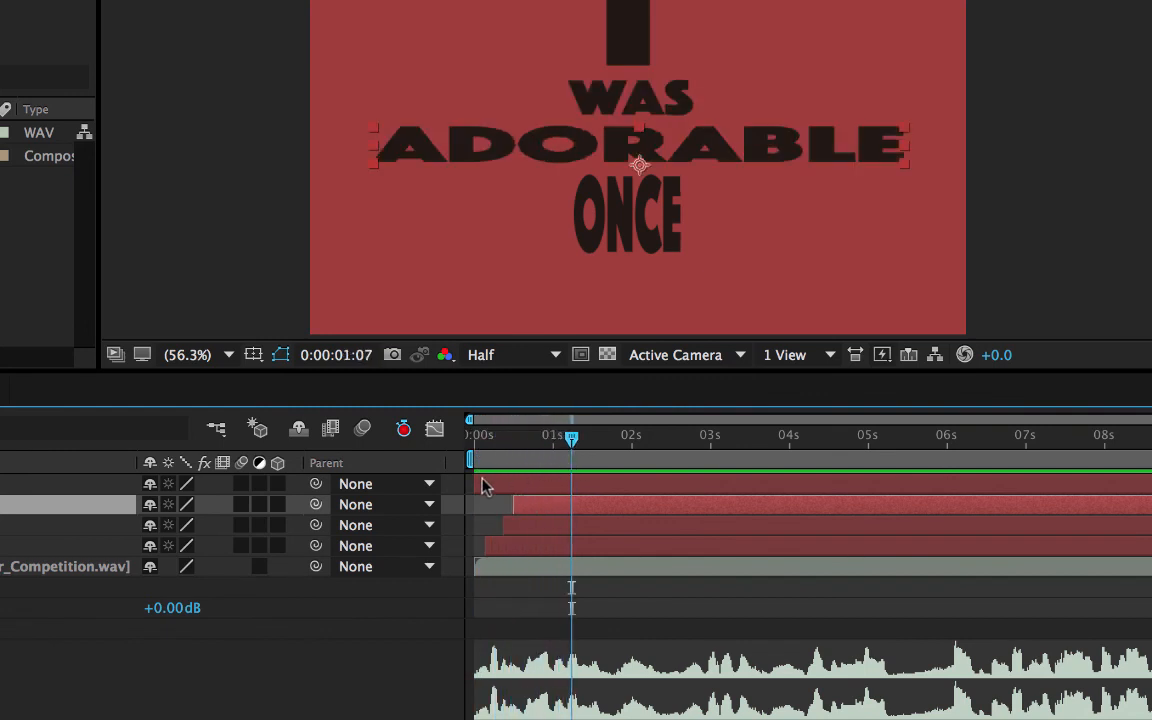
drag(479, 483, 575, 486)
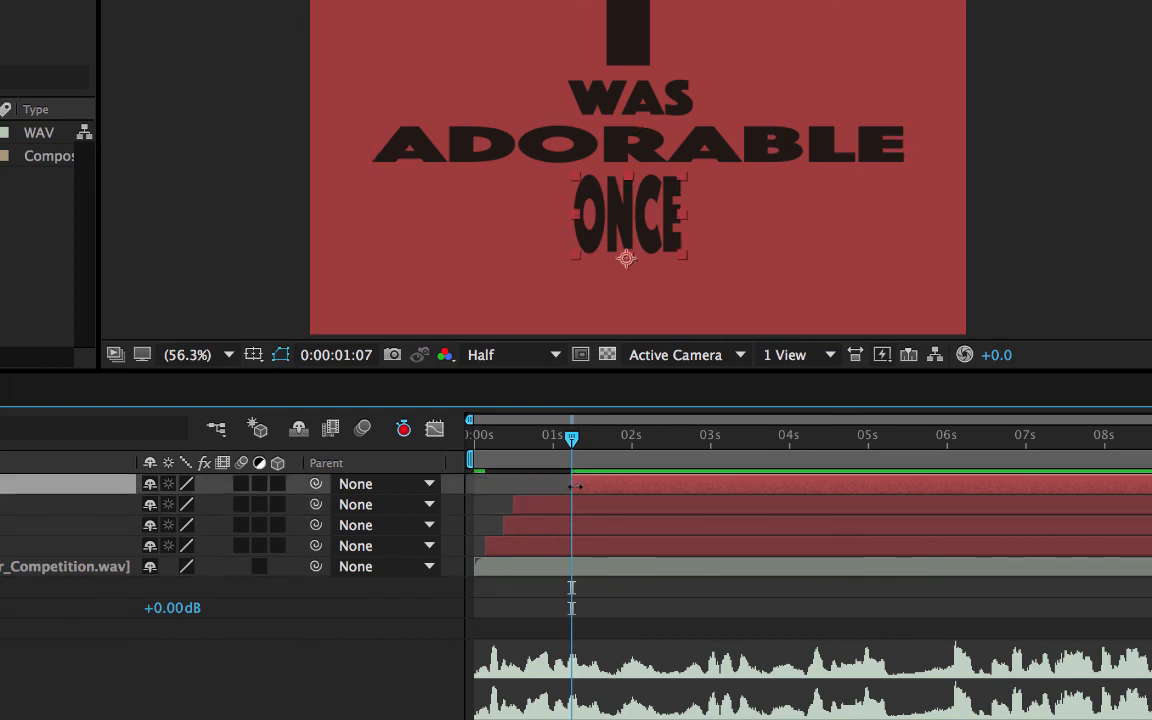
- Play and scrub the animation from the start to check the four words' timing against the audio
click(470, 455)
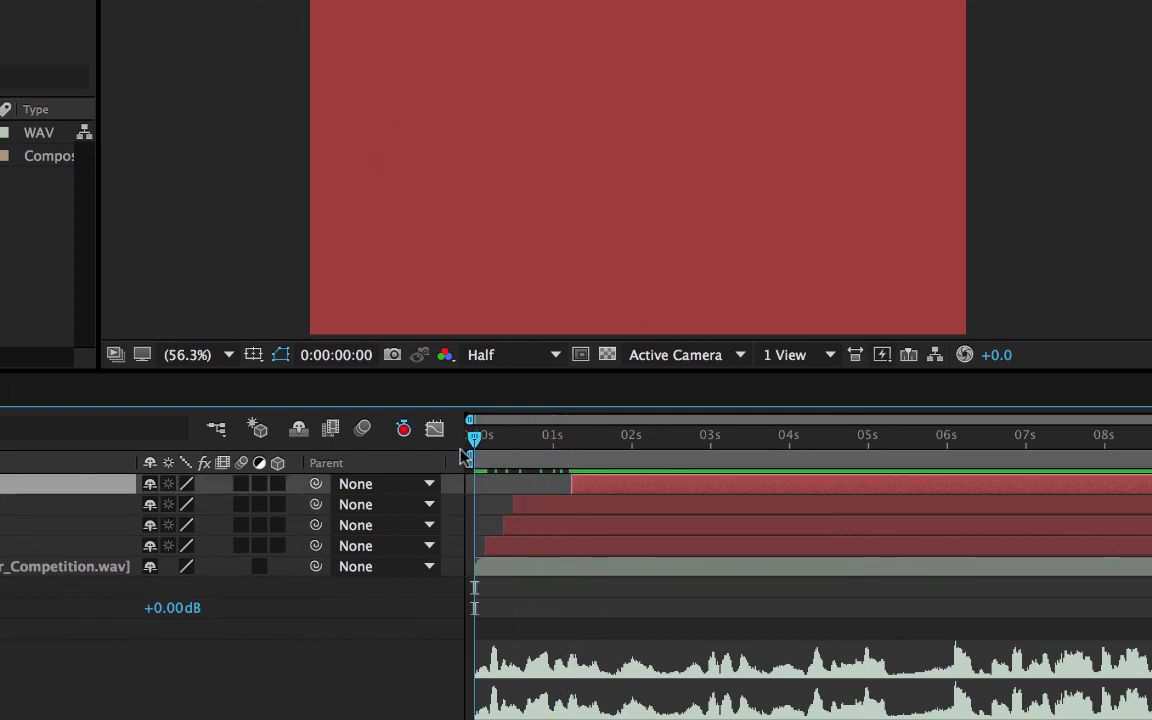
key(space)
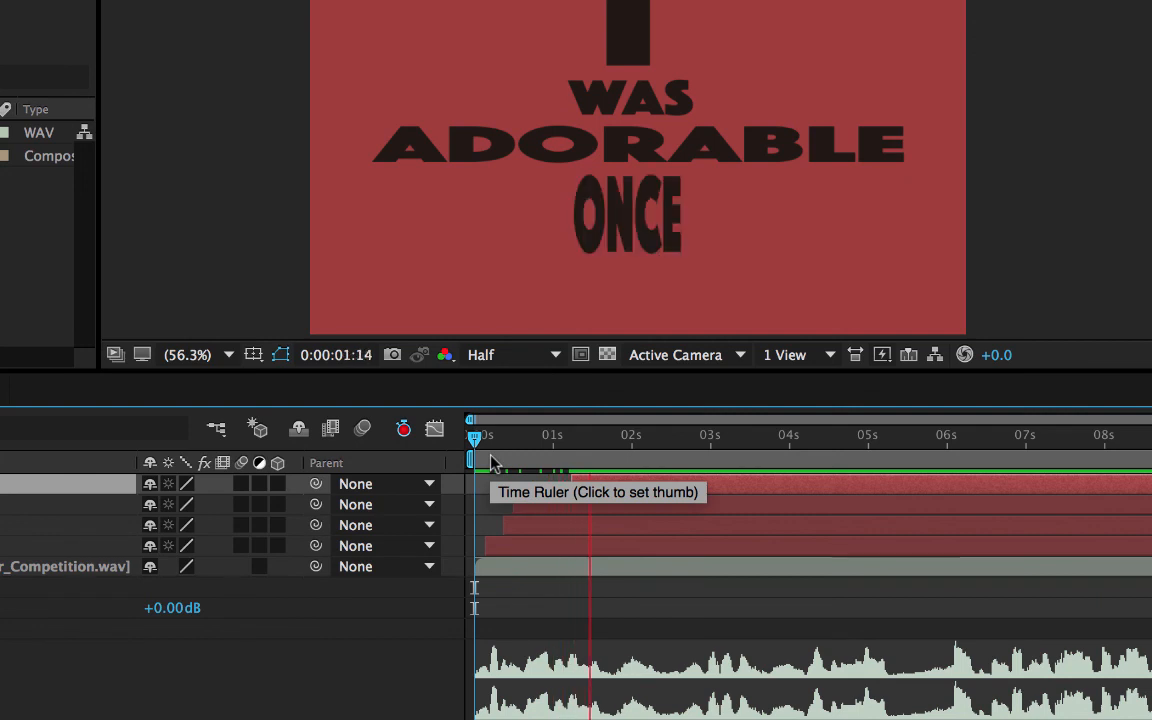
key(space)
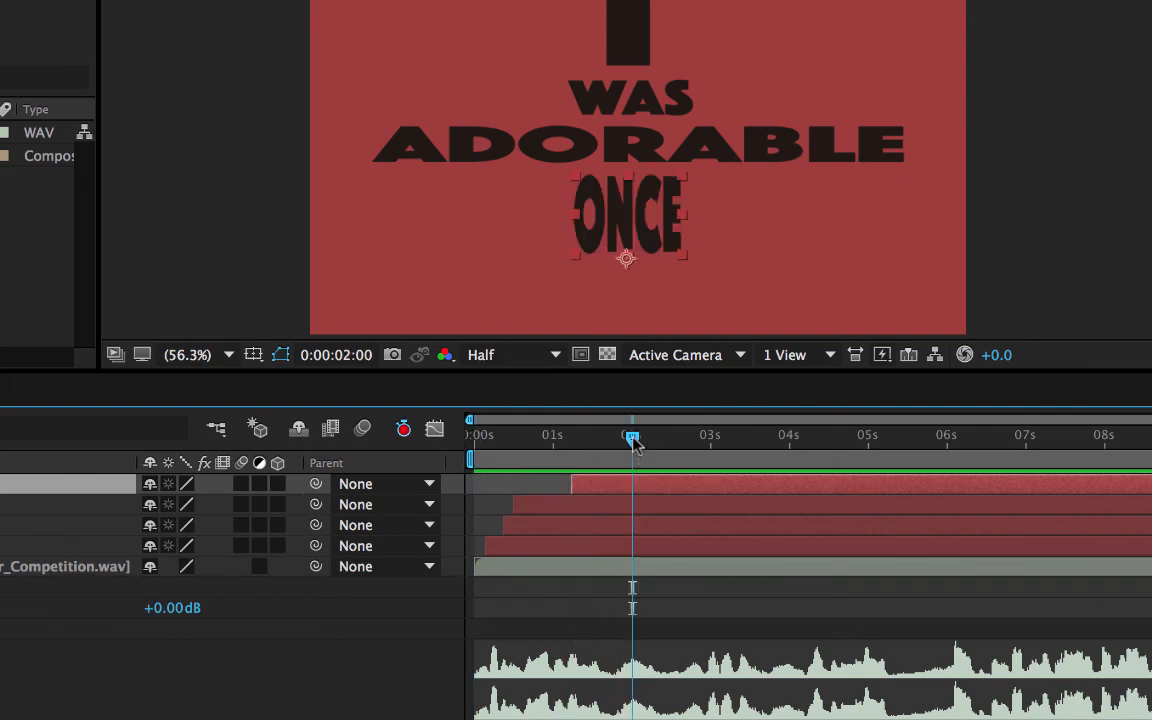
mouse_move(637, 440)
mouse_down()
mouse_move(535, 442)
mouse_move(617, 442)
mouse_up()
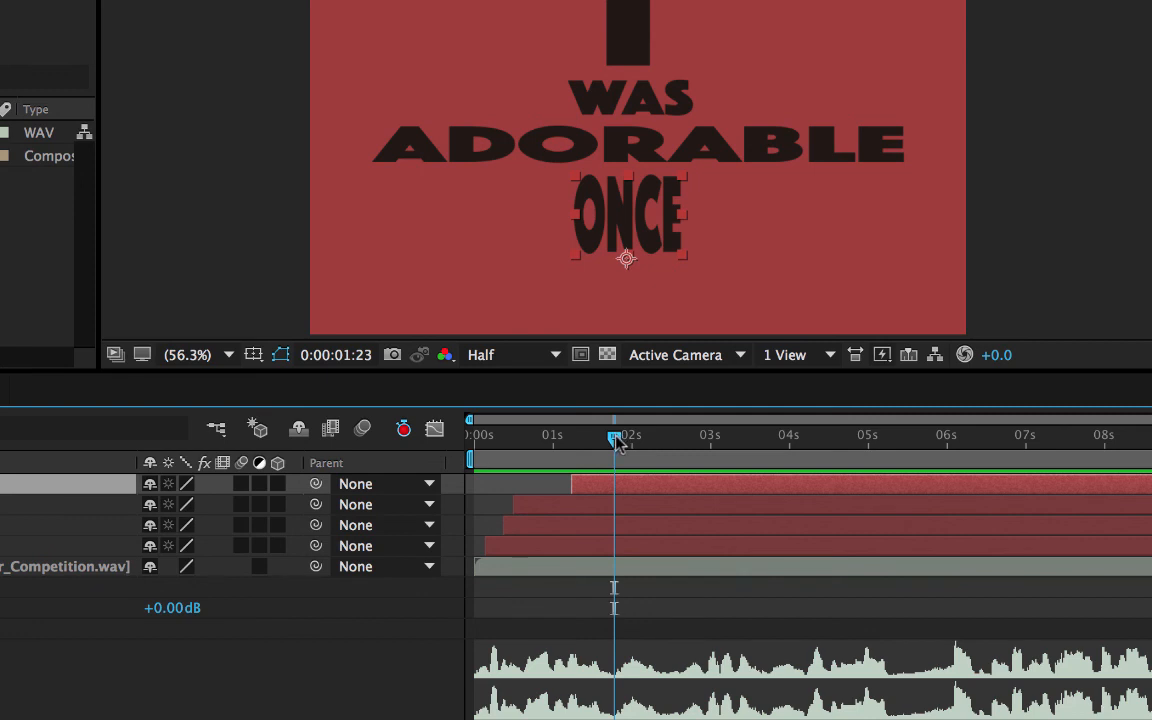
drag(617, 442, 481, 452)
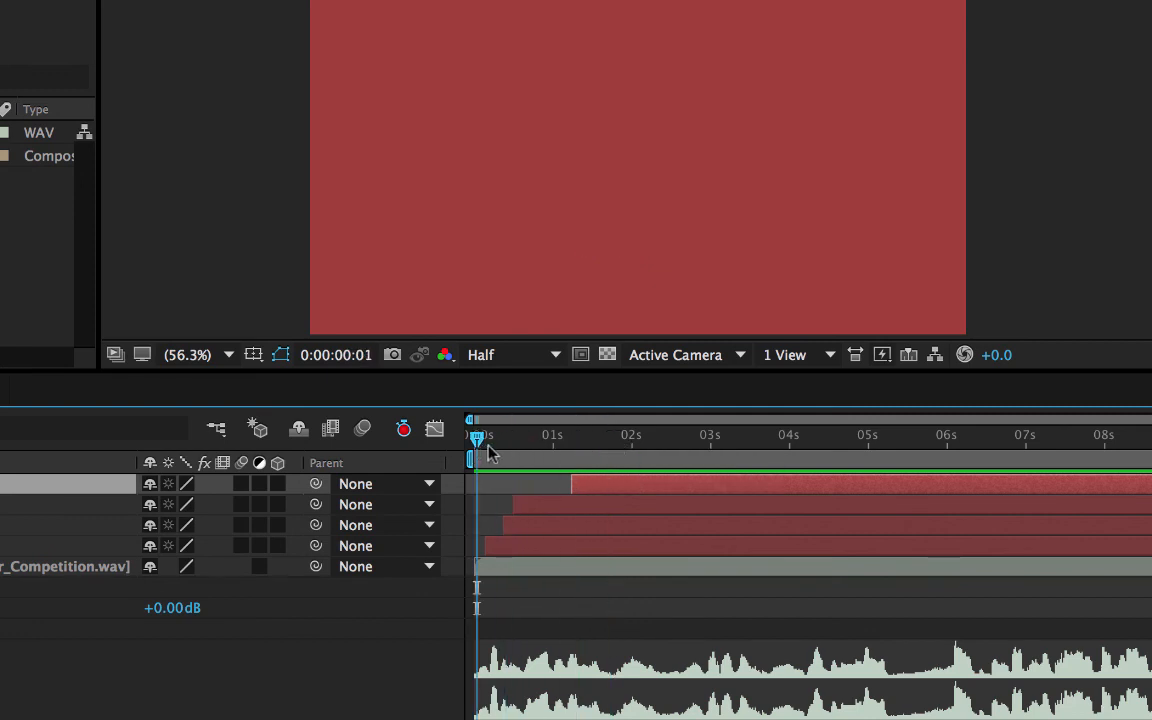
key(space)
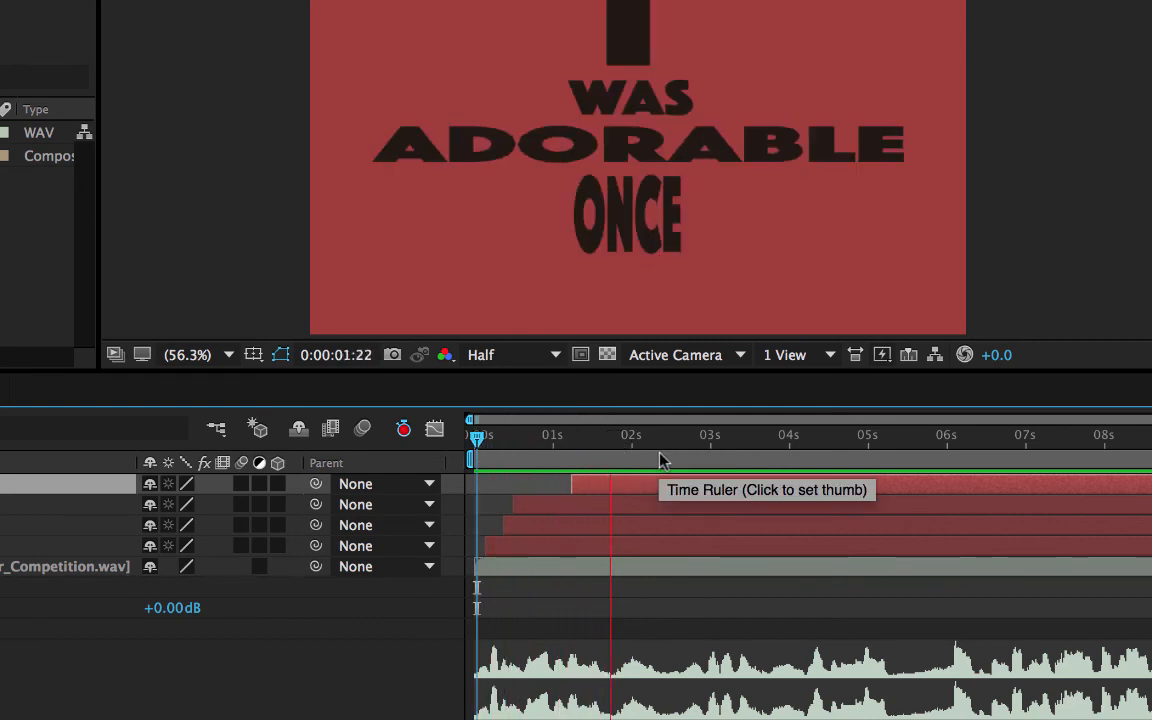
key(space)
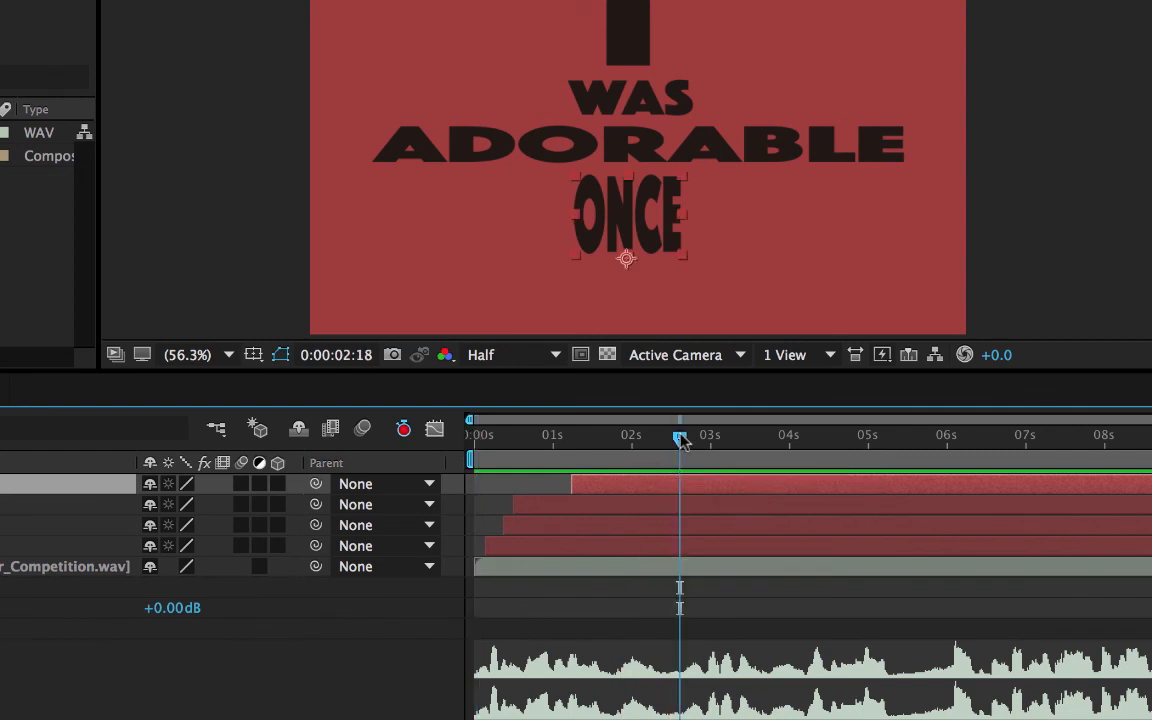
- Trim the ends of the once, adorable, was and I layers to 0:00:01:21 and play the result from the start
drag(679, 440, 613, 452)
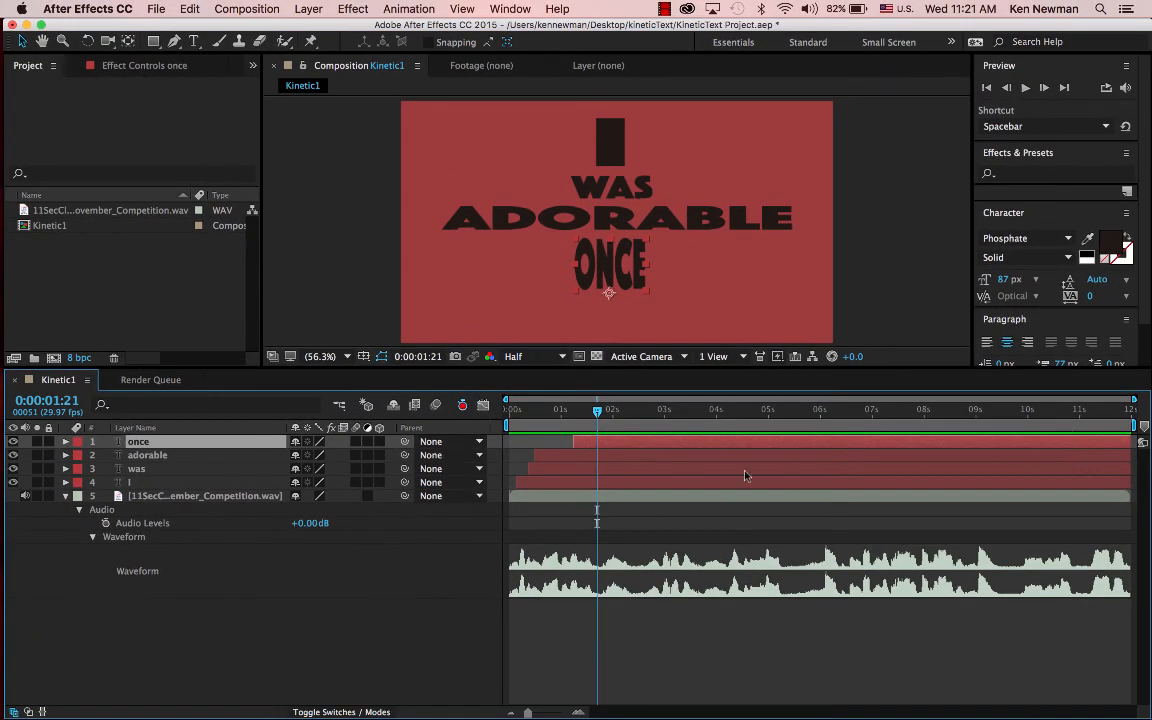
shift+click(603, 486)
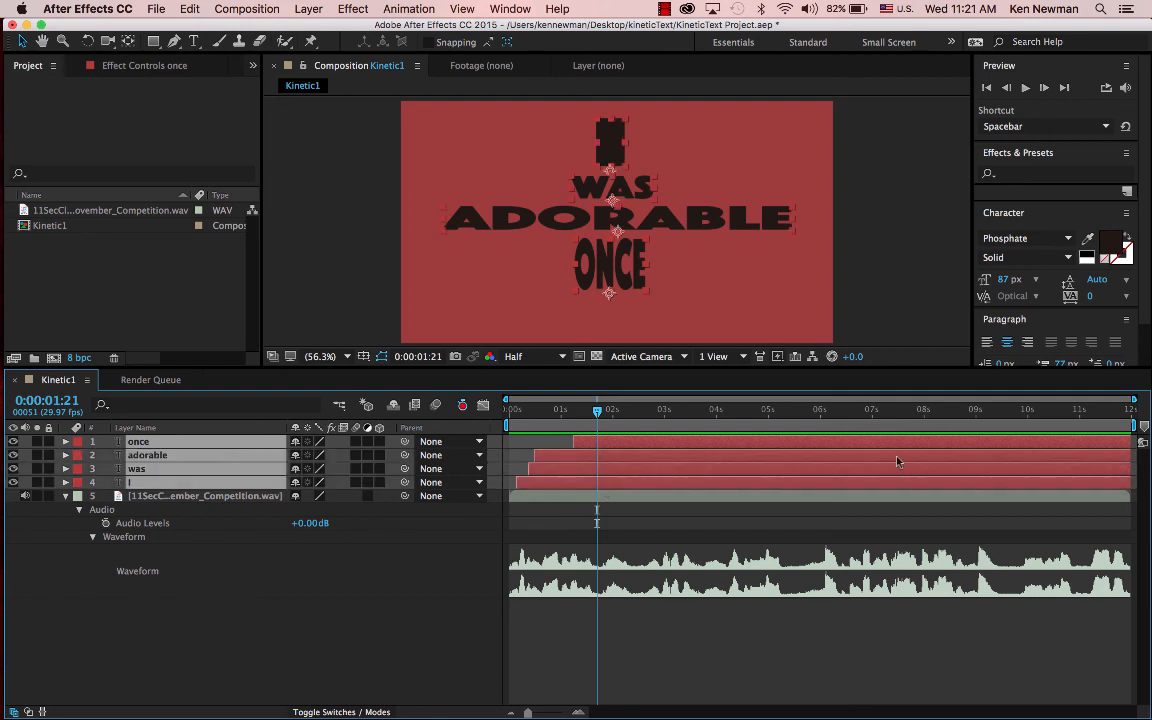
drag(1122, 457, 597, 462)
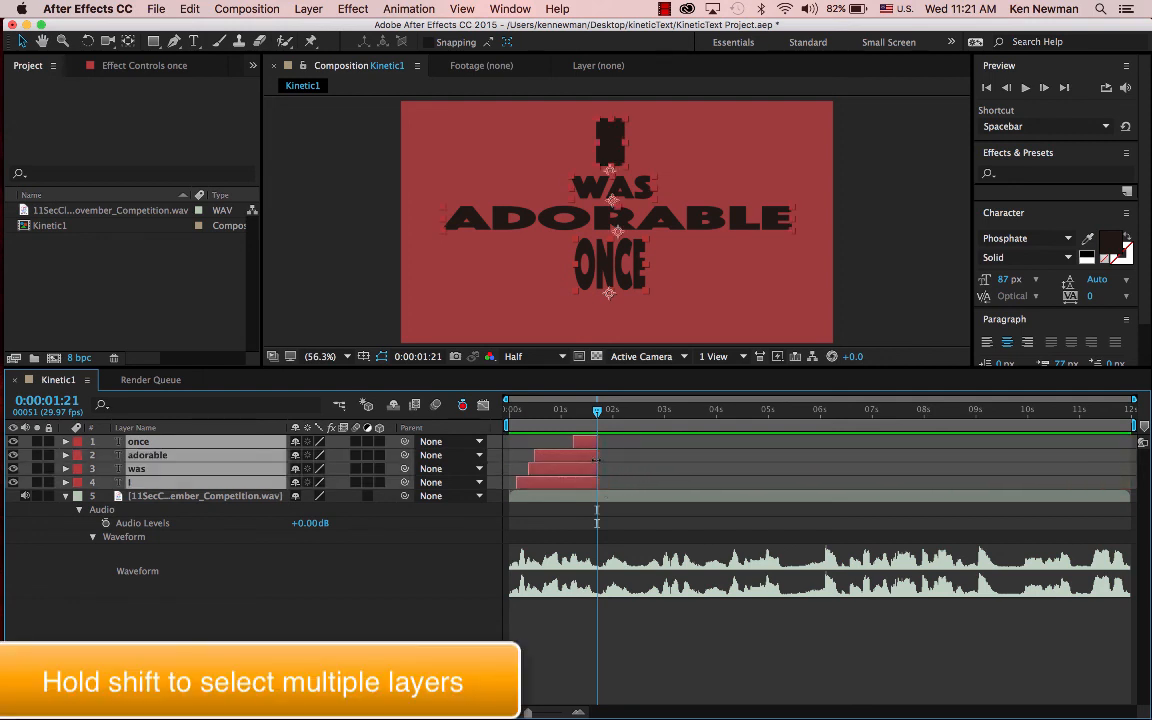
click(507, 424)
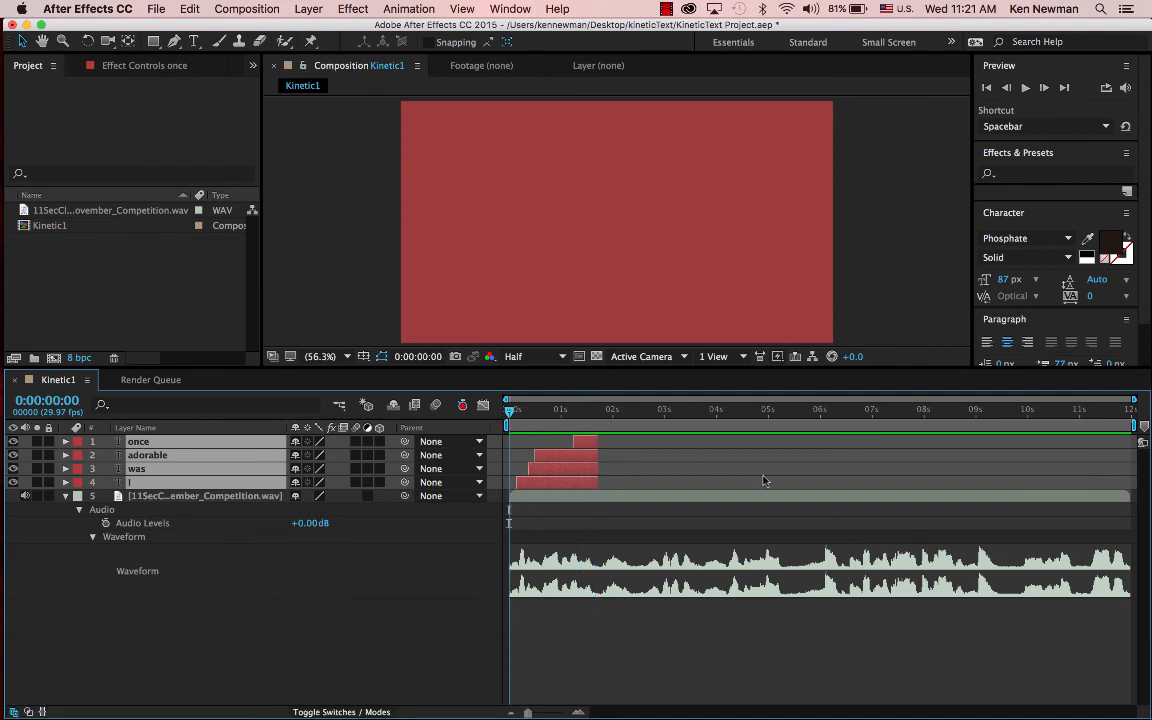
key(space)
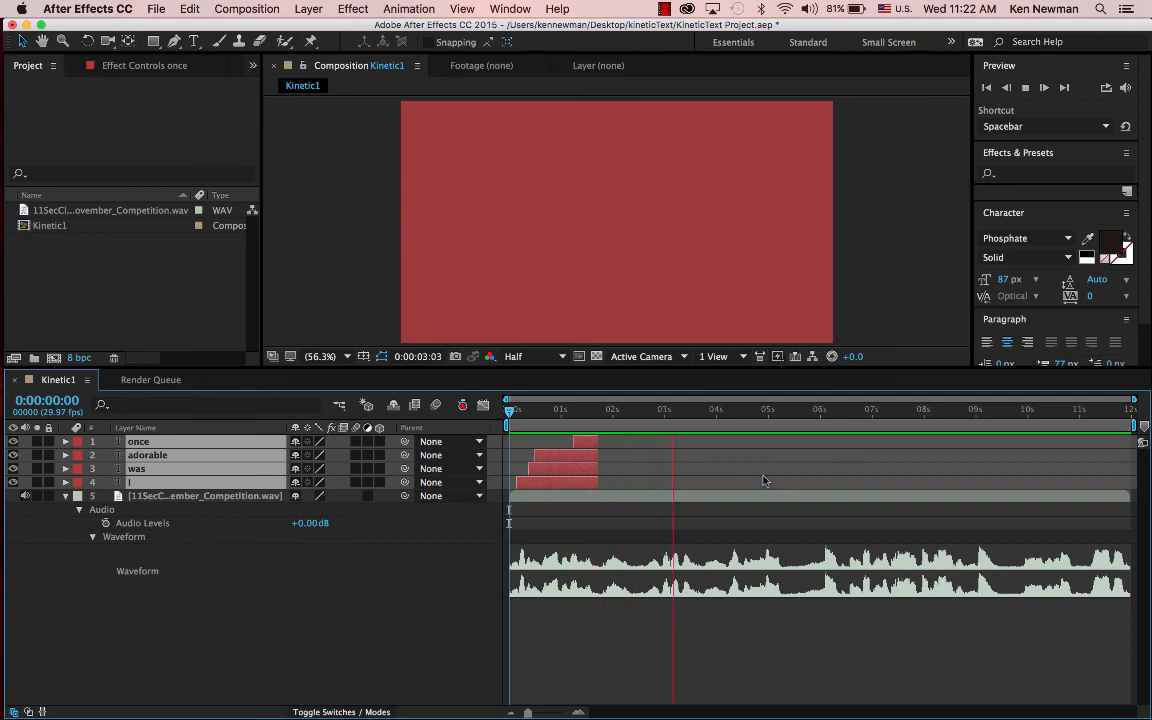
key(space)
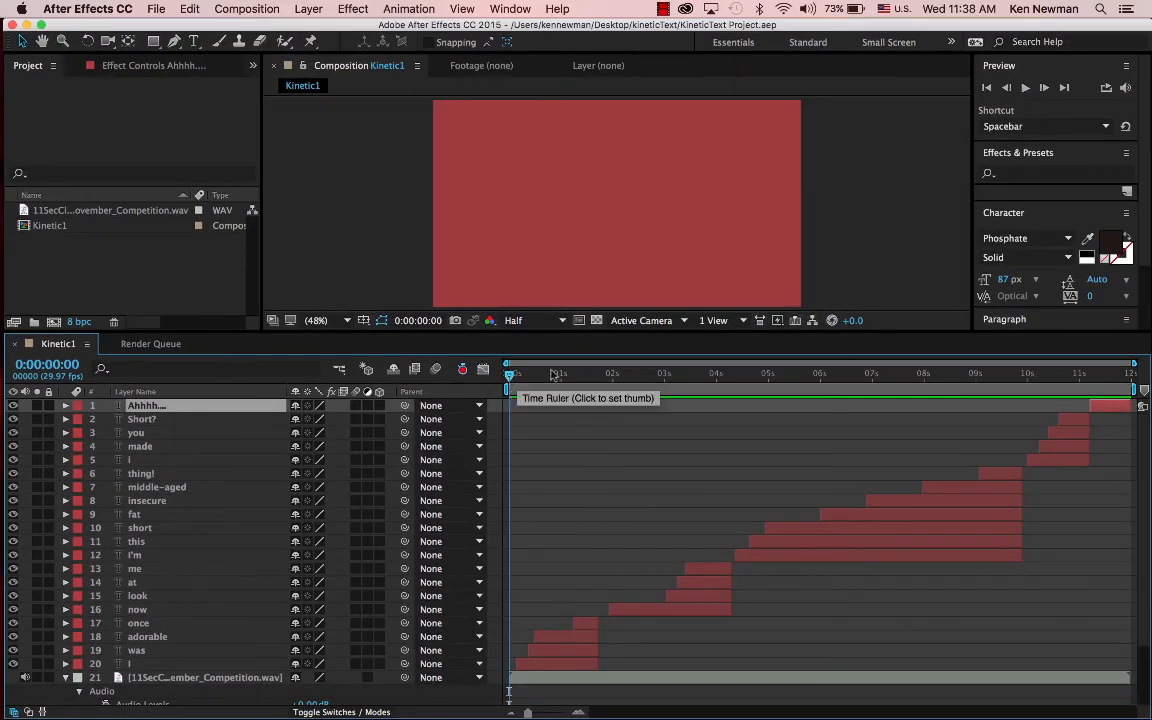
- Preview the timing of the complete set of word layers and scrub through the opening words to 0:00:01:11
key(space)
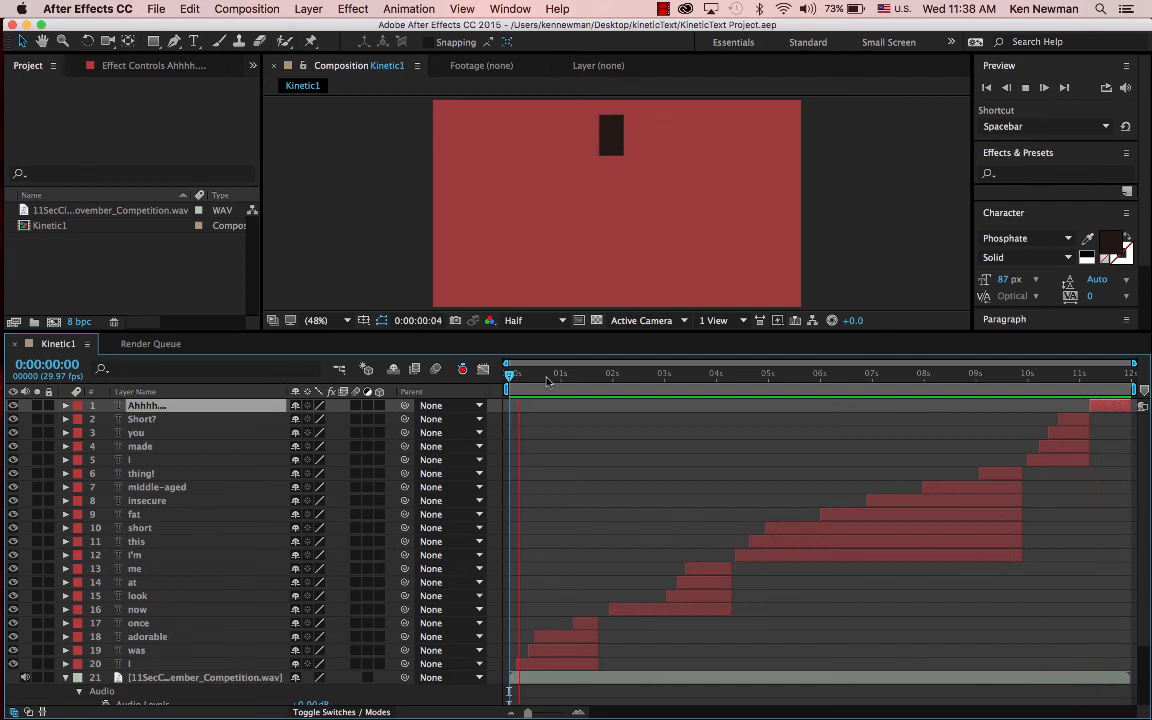
key(space)
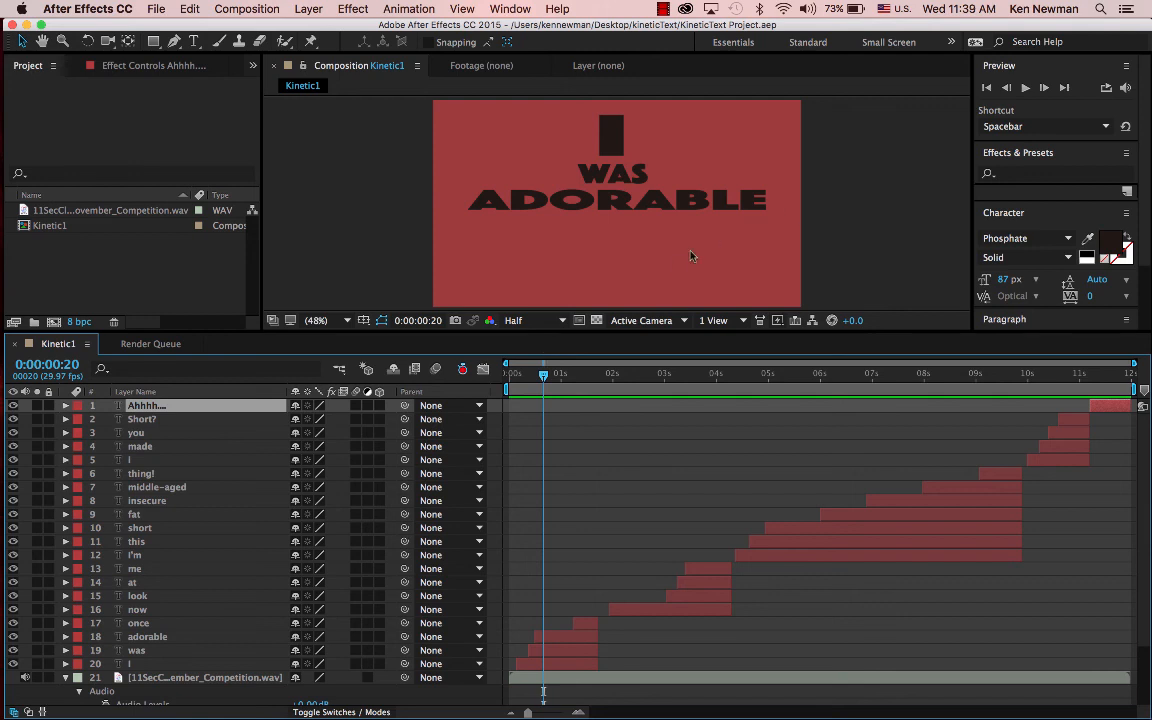
drag(545, 377, 581, 378)
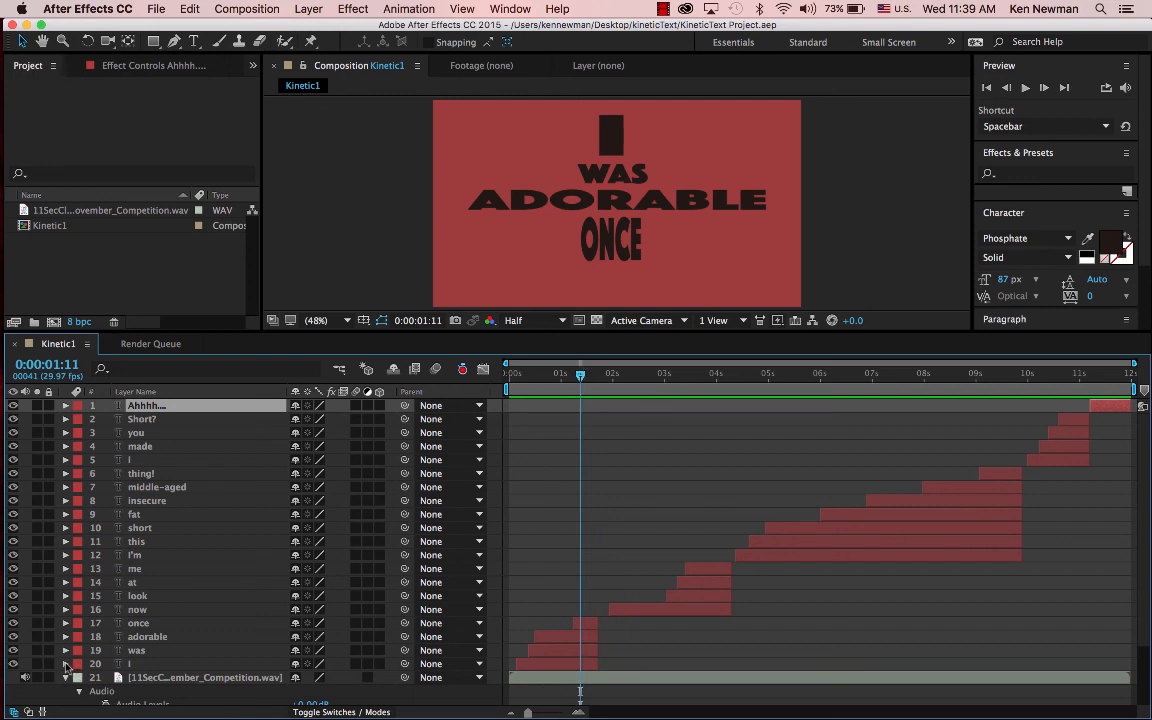
- Move the first I layer's Position keyframe to 0:00:00:05 and remove the keyframing from its Scale
click(66, 665)
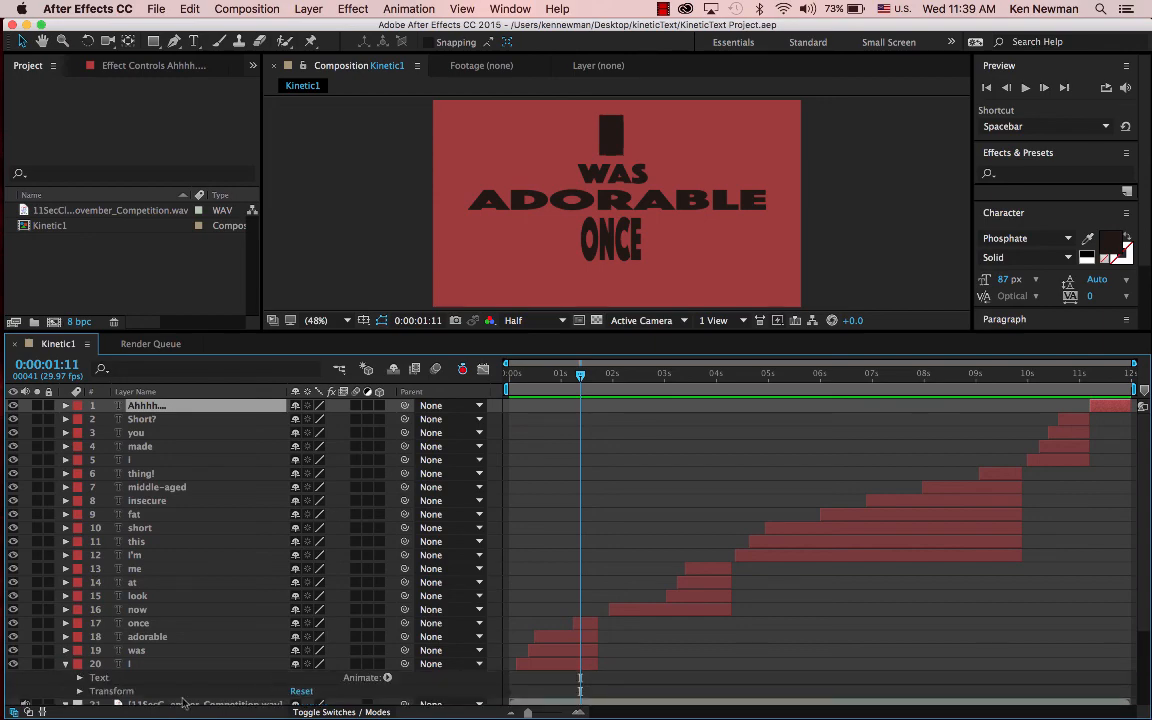
click(80, 691)
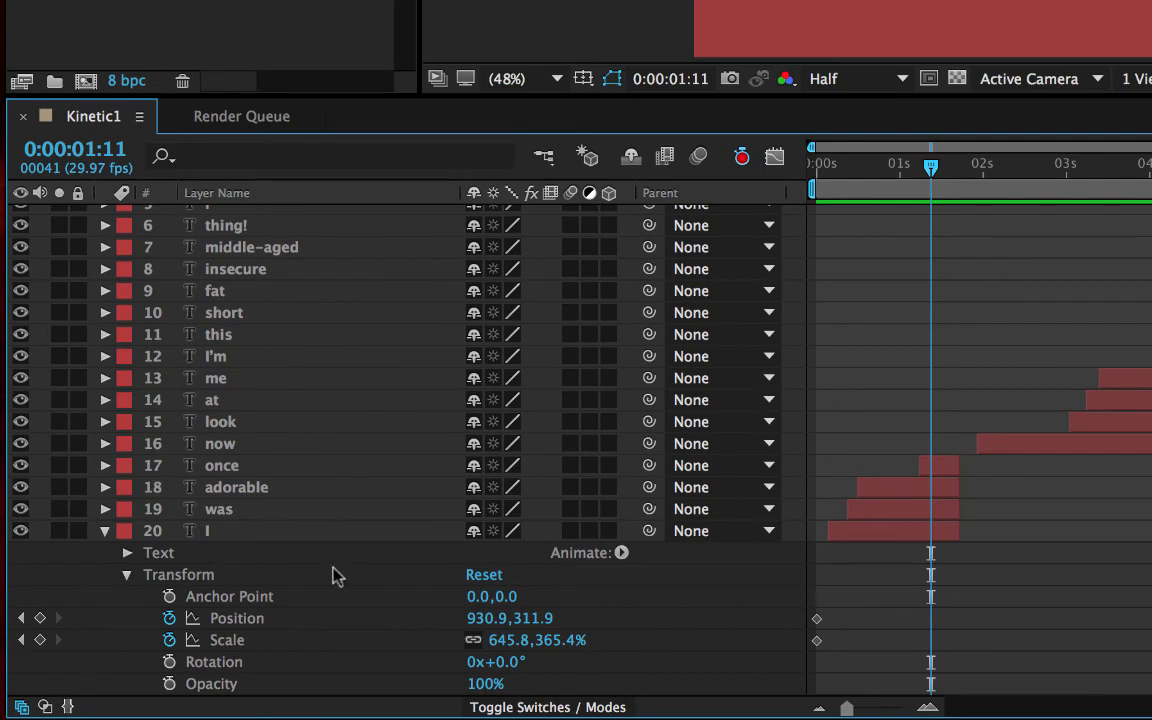
click(206, 534)
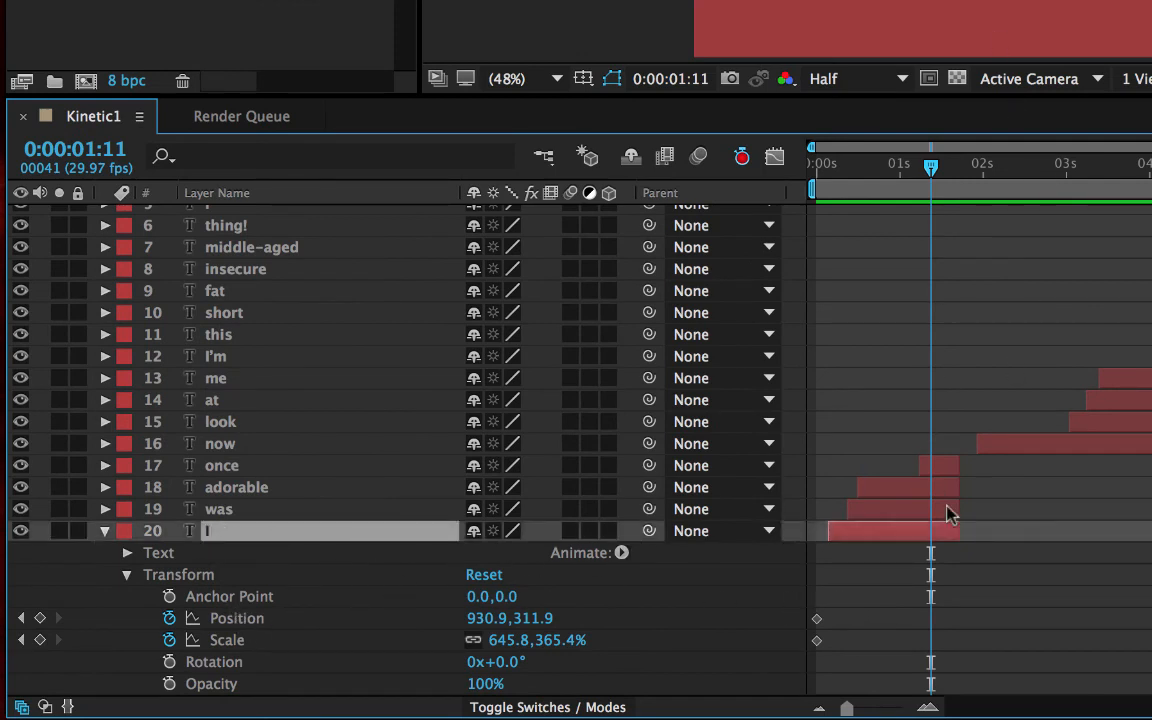
drag(931, 166, 834, 172)
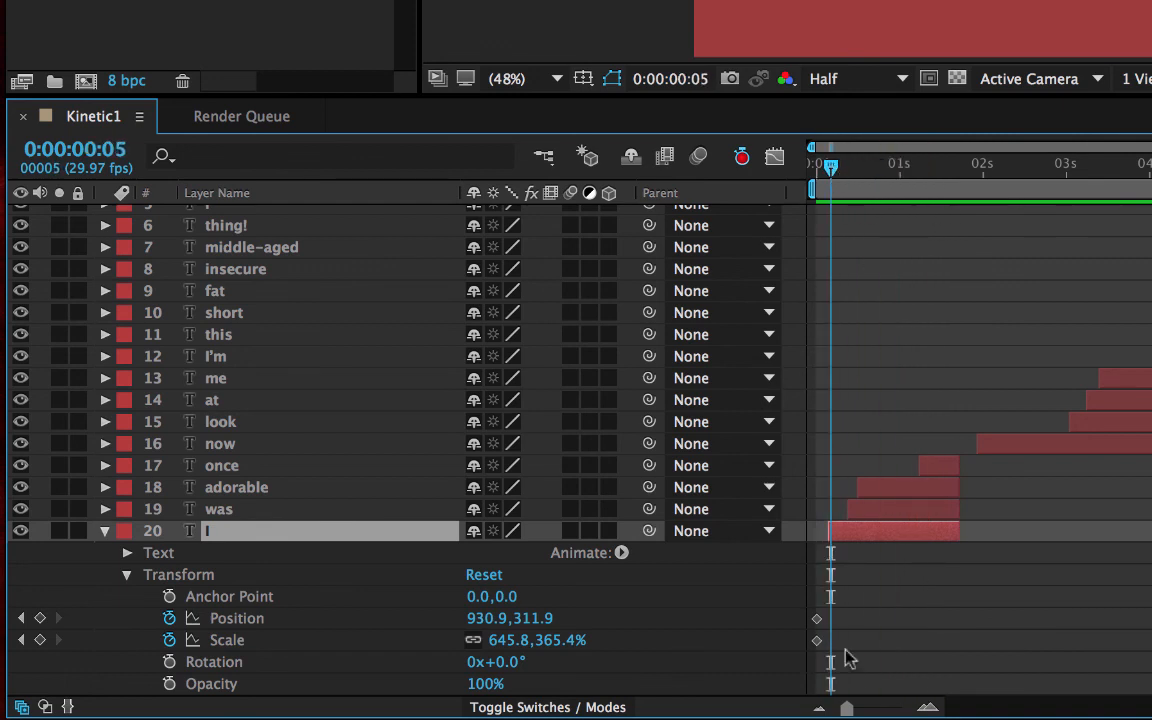
drag(817, 620, 831, 622)
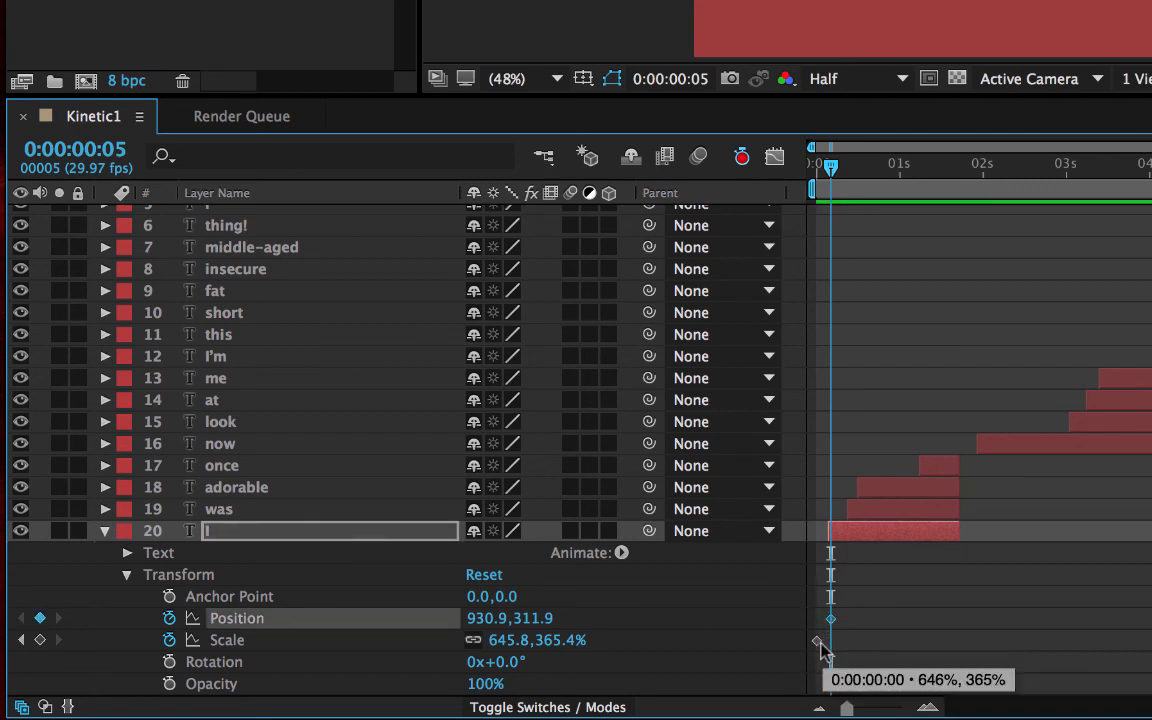
click(819, 644)
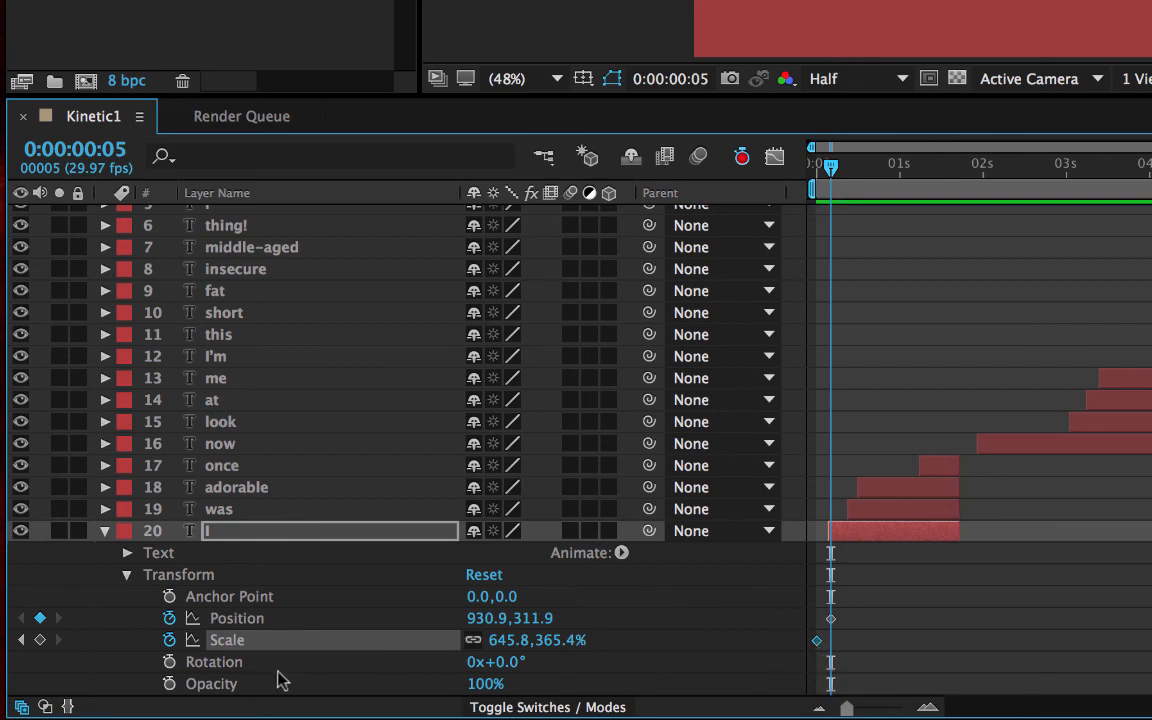
click(169, 641)
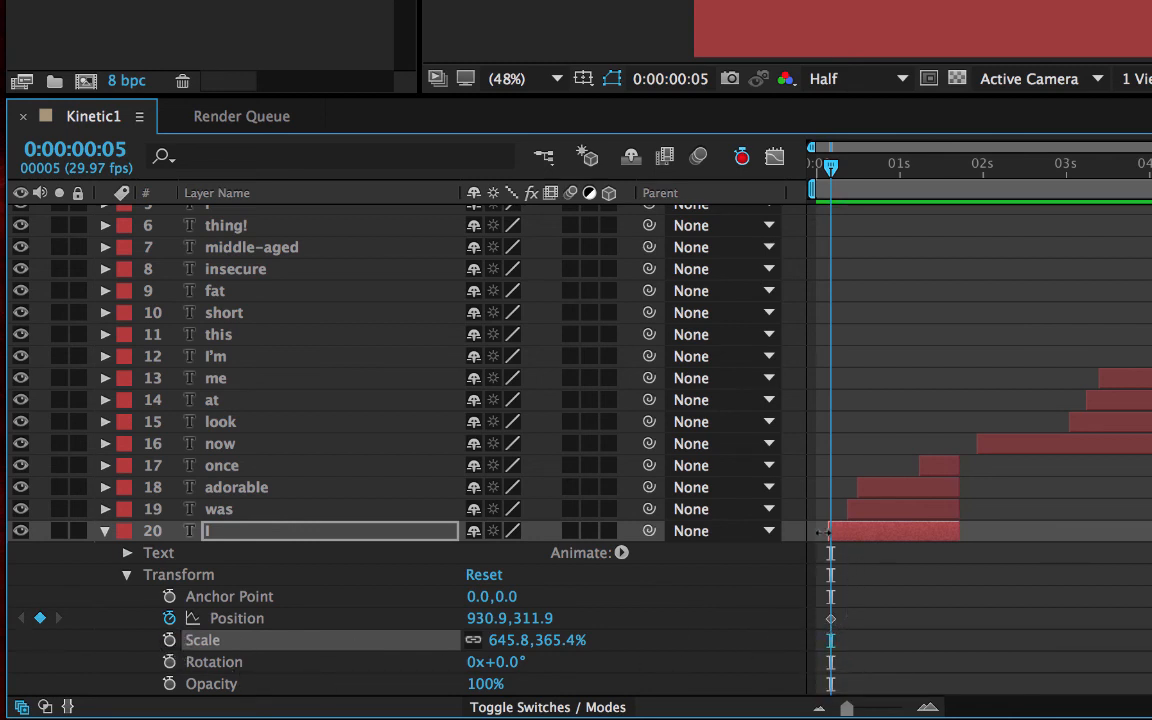
- Extend the I layer's start to 0:00:00:00 and keyframe the word there above the frame at Position 930.9, -42.5
drag(826, 532, 814, 532)
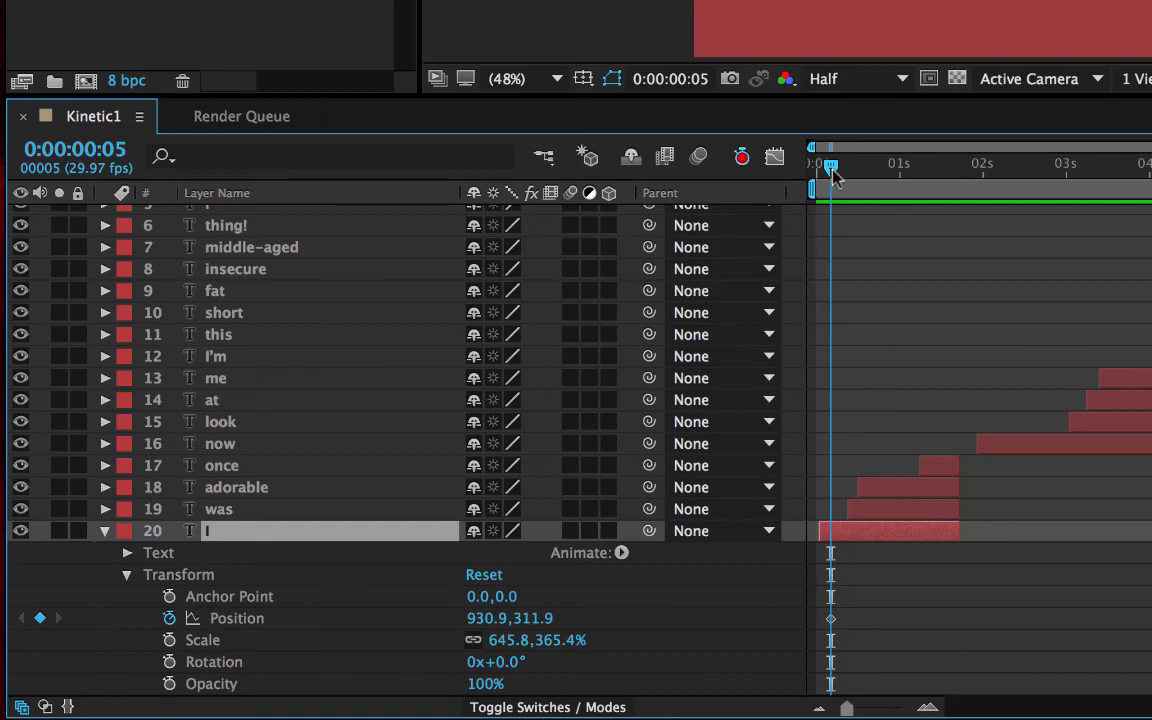
drag(835, 175, 818, 170)
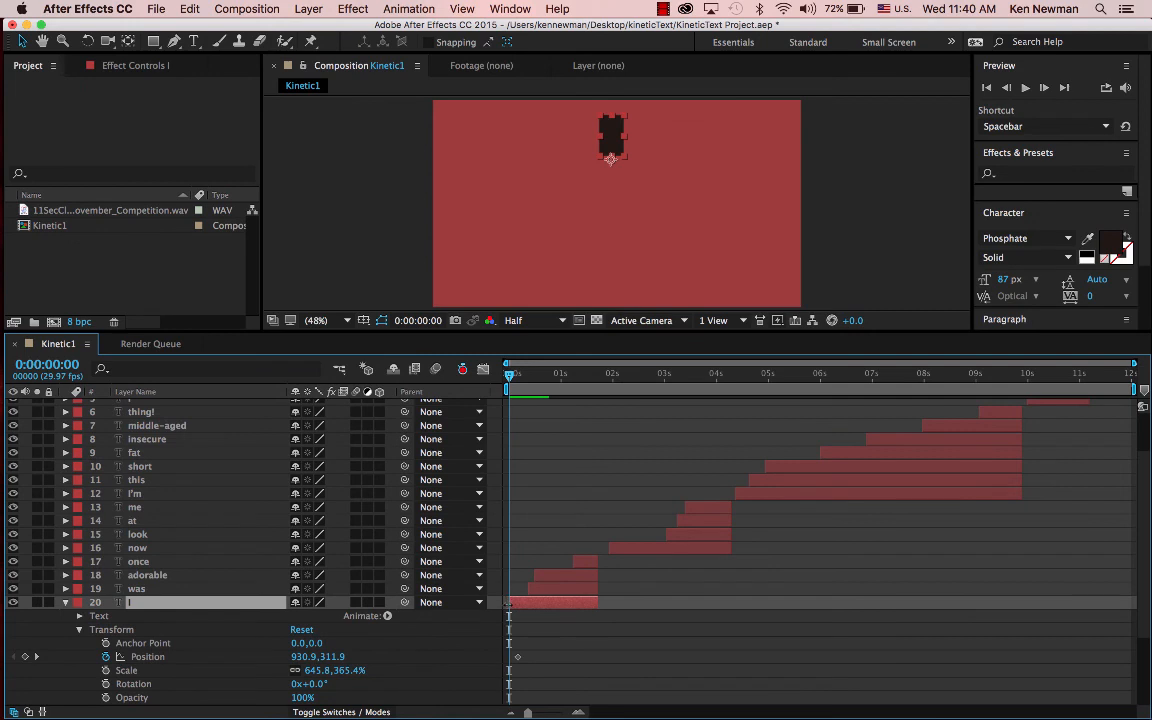
drag(620, 163, 612, 75)
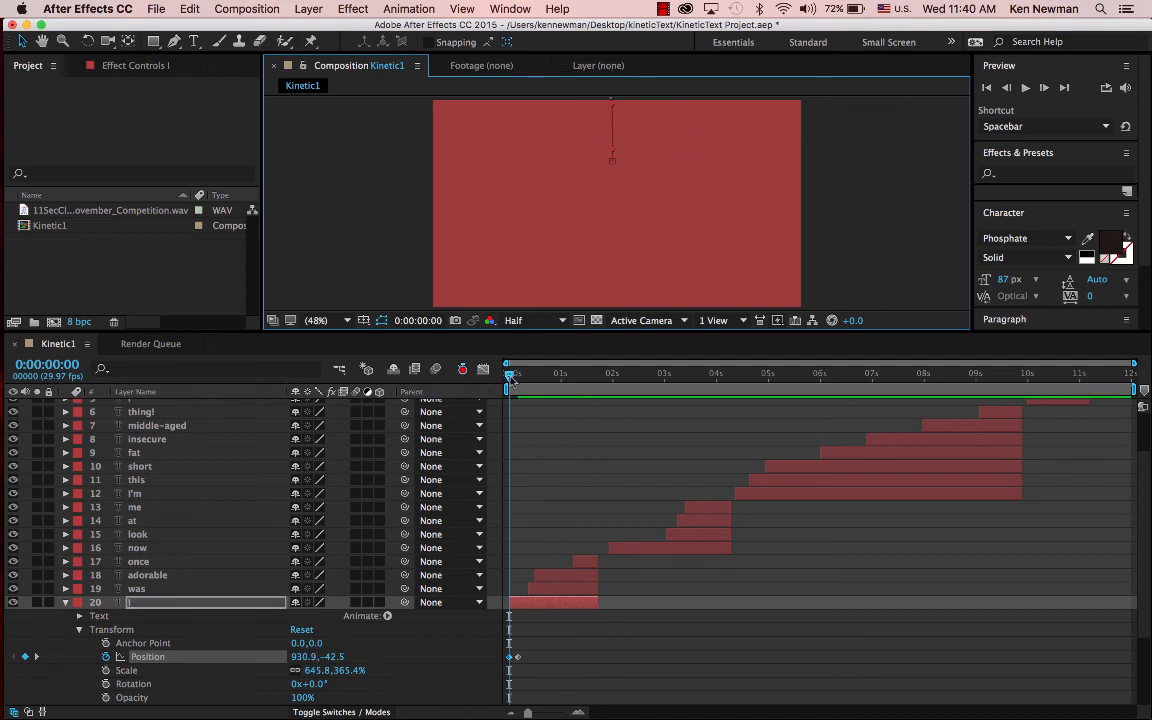
- Scrub through the I layer's drop-in and enable motion blur for the layer and the composition
mouse_move(510, 377)
mouse_down()
mouse_move(529, 380)
mouse_move(516, 380)
mouse_up()
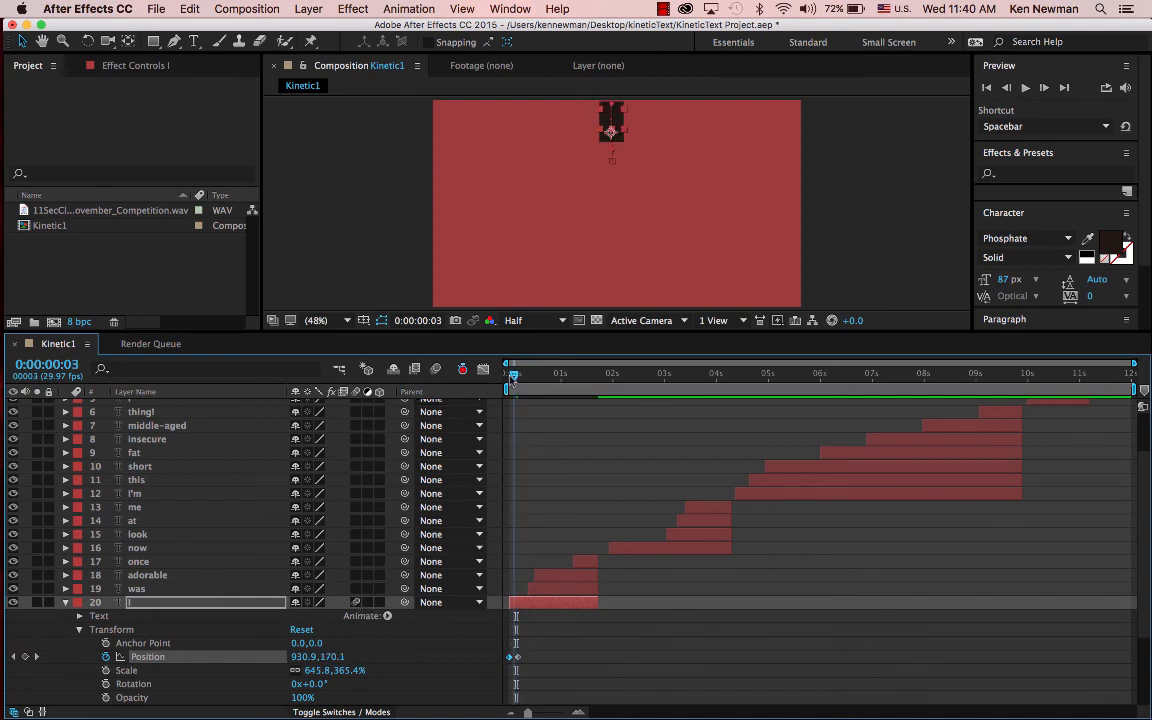
click(518, 380)
mouse_move(518, 380)
mouse_down()
mouse_move(508, 380)
mouse_move(521, 375)
mouse_up()
click(436, 370)
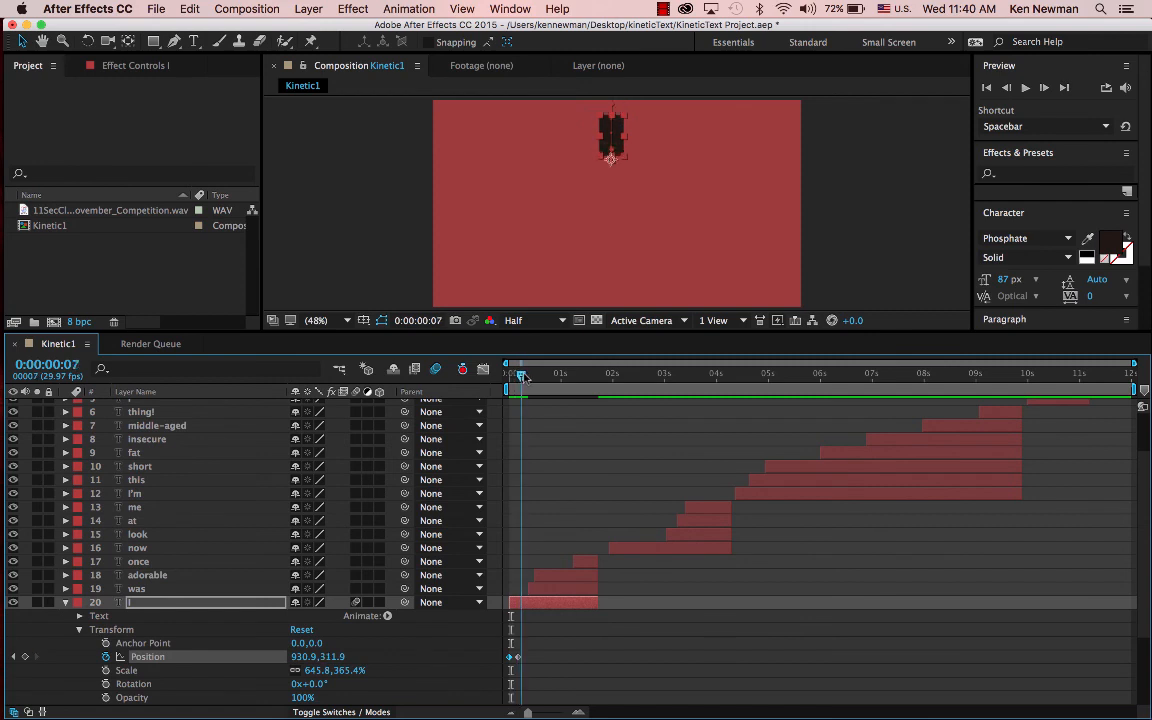
- Reveal the was layer's Position property and move its keyframe to 0:00:00:11, collapsing the I layer's properties
click(628, 596)
mouse_move(521, 377)
mouse_down()
mouse_move(511, 377)
mouse_move(528, 374)
mouse_up()
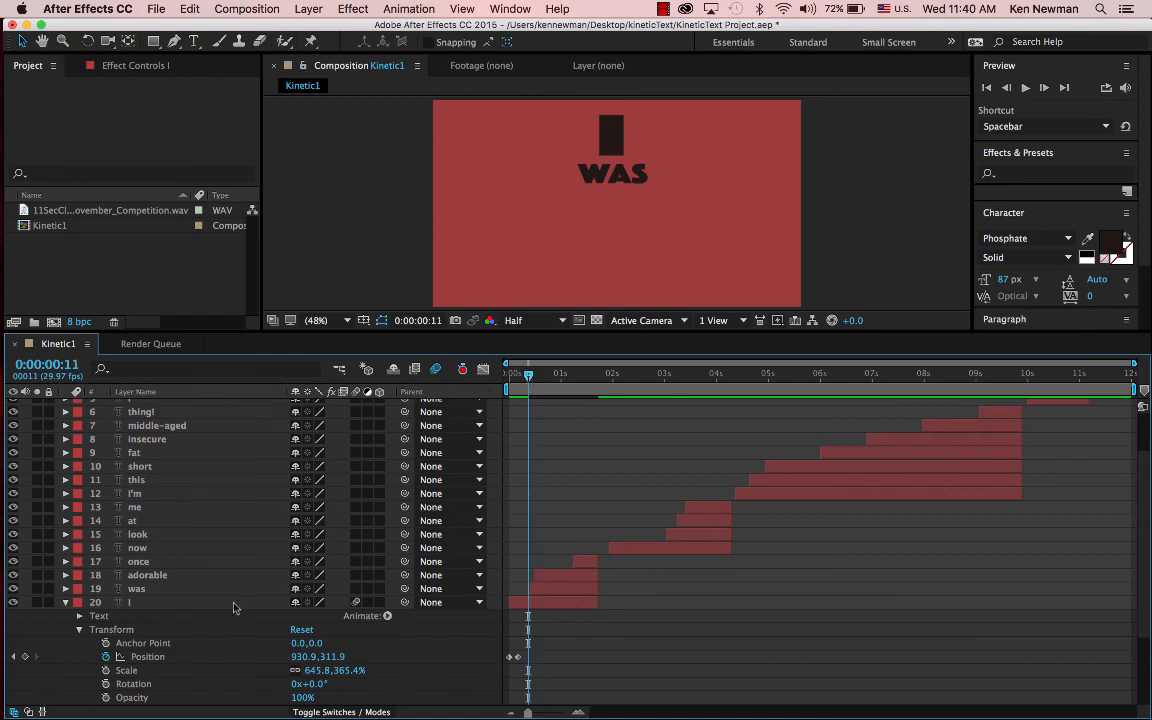
click(143, 591)
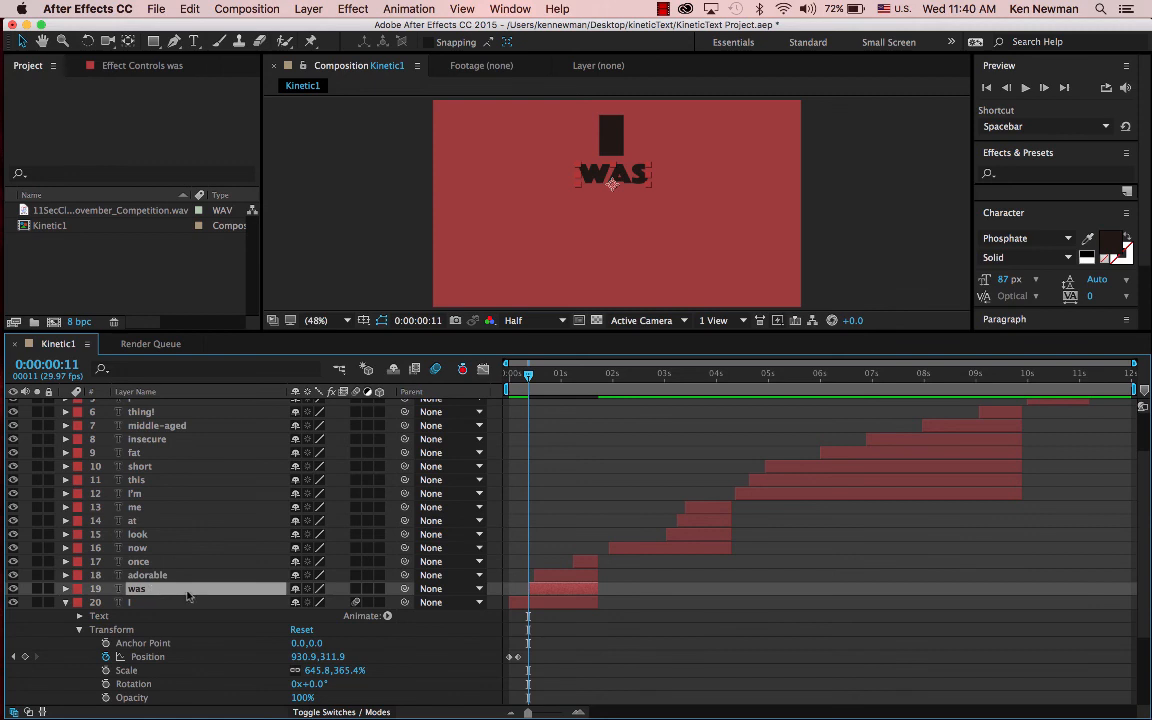
key(p)
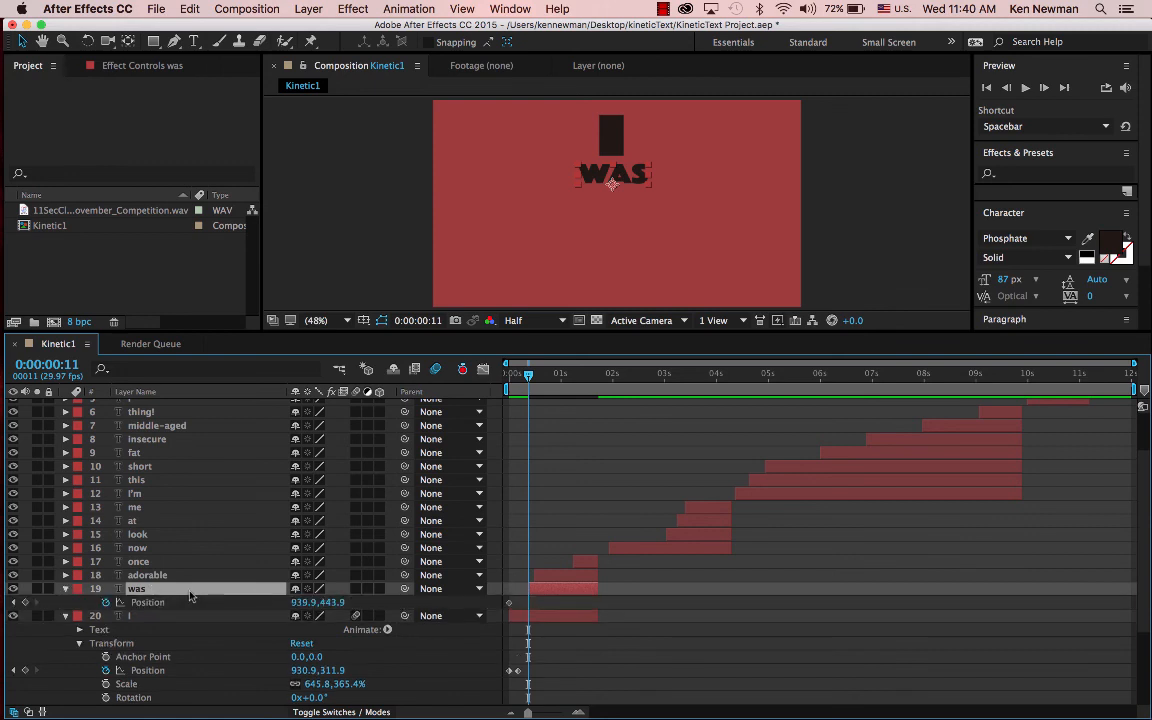
click(66, 616)
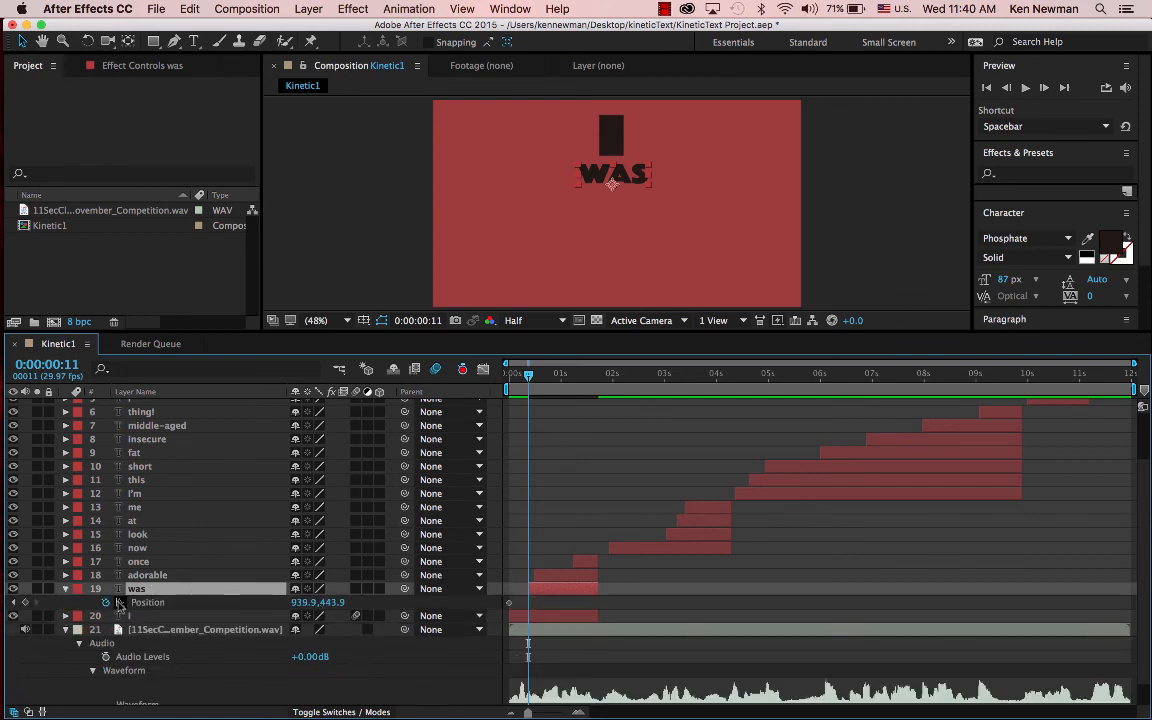
drag(512, 605, 528, 607)
- Extend the was layer's start to 0:00:00:05 and keyframe the word there above the frame at Position 939.9, -27.3
click(528, 589)
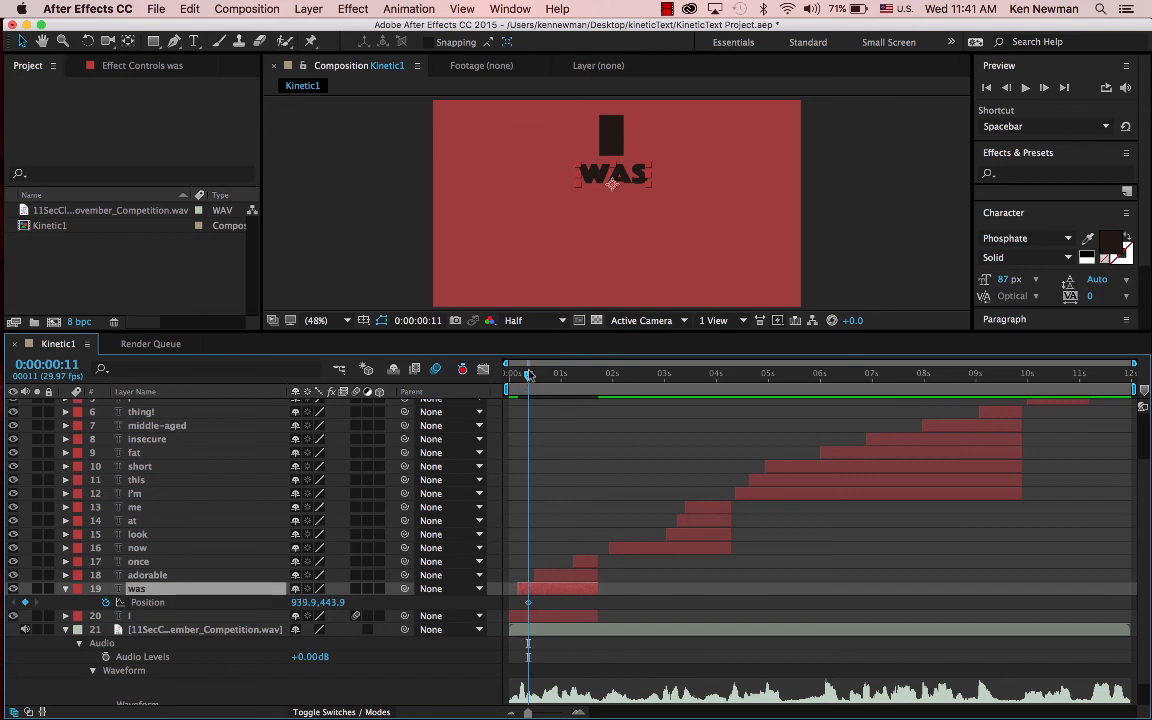
drag(530, 375, 517, 375)
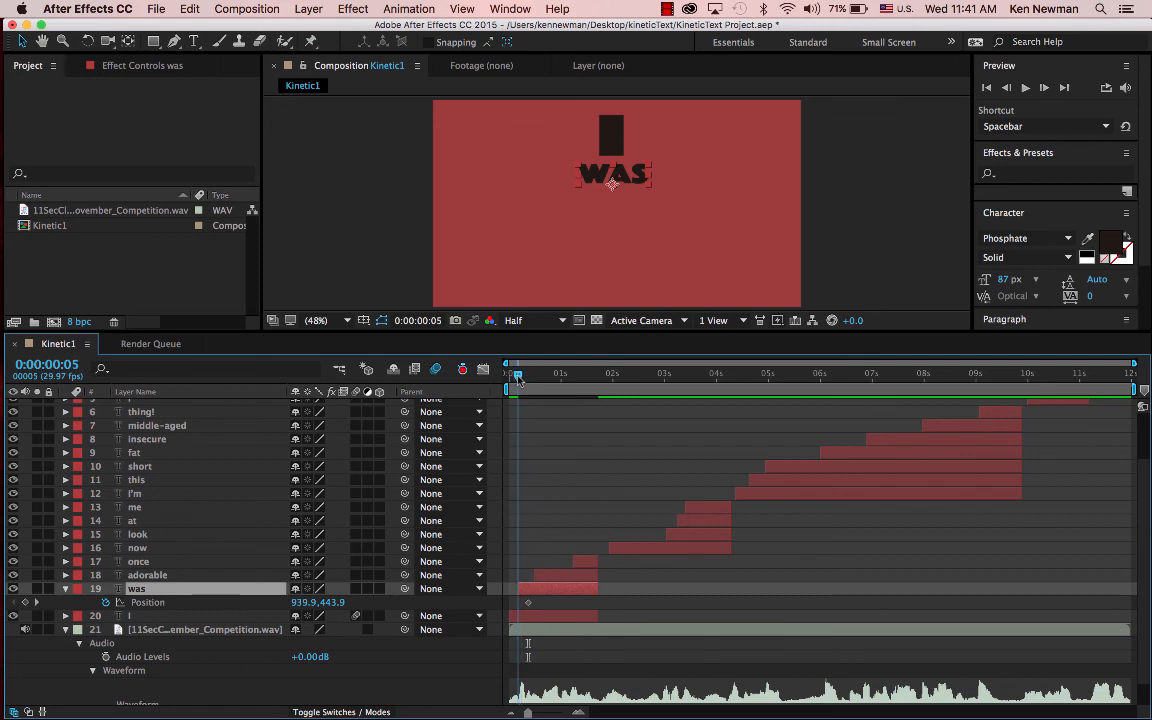
drag(612, 183, 593, 85)
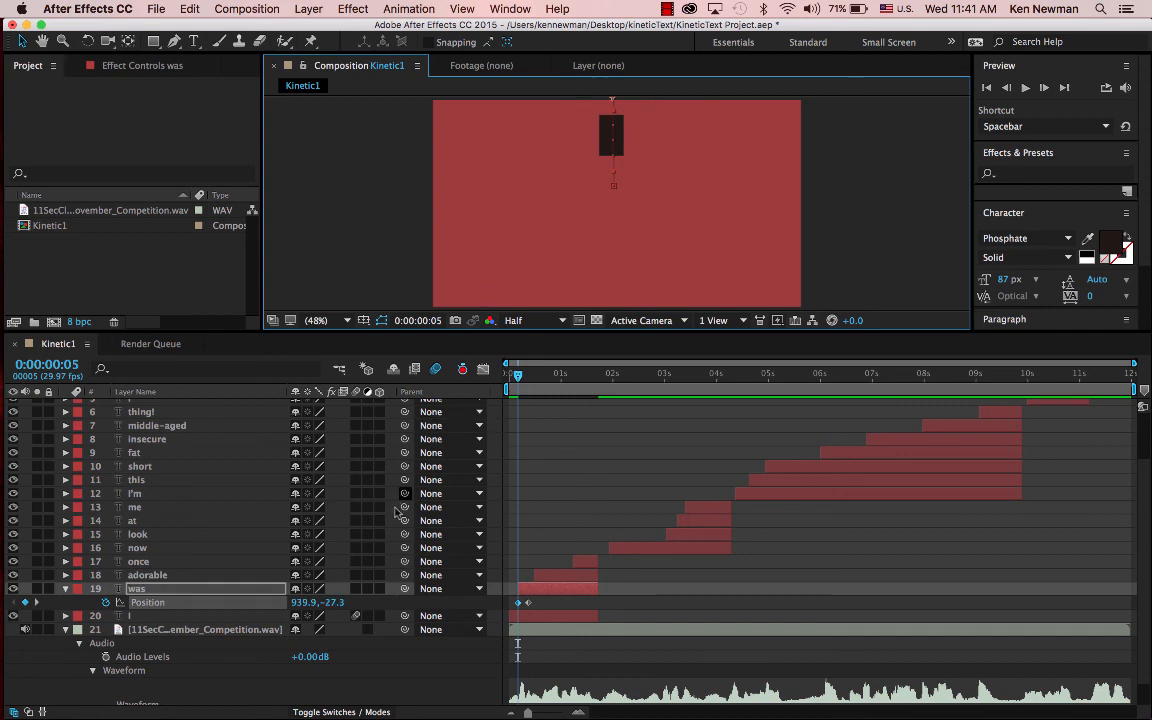
- Enable motion blur for the was, adorable and once layers, and move adorable's Position keyframe to where its word starts
drag(356, 589, 356, 561)
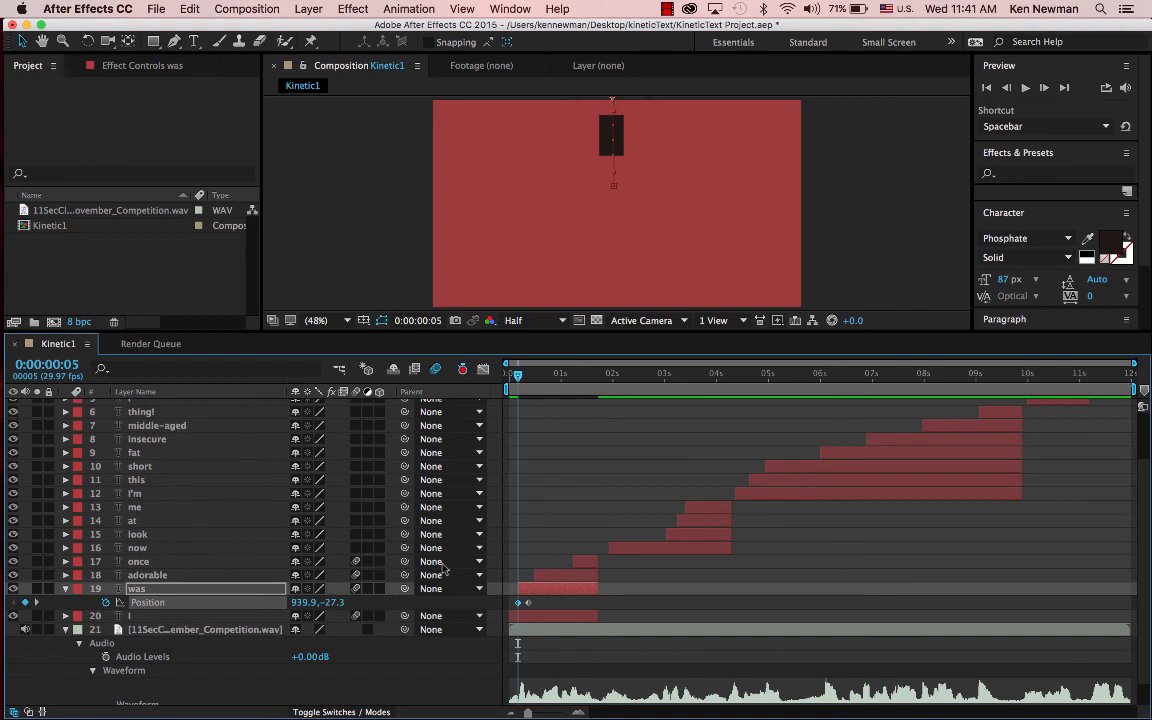
click(160, 575)
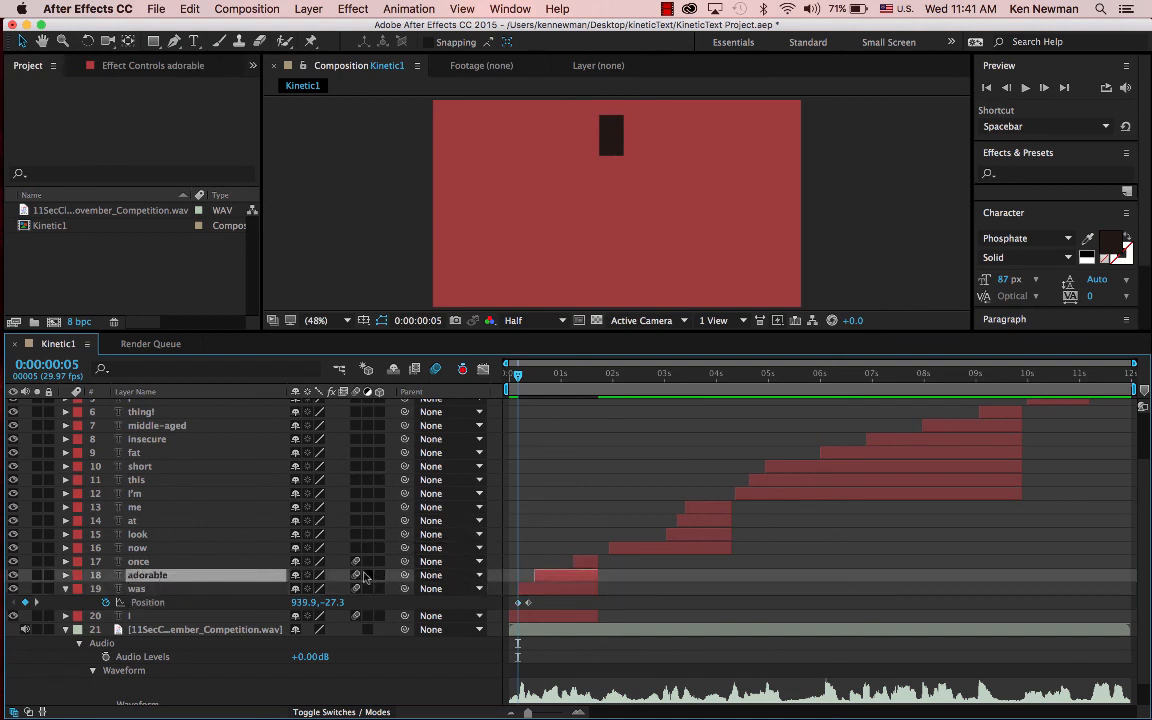
key(p)
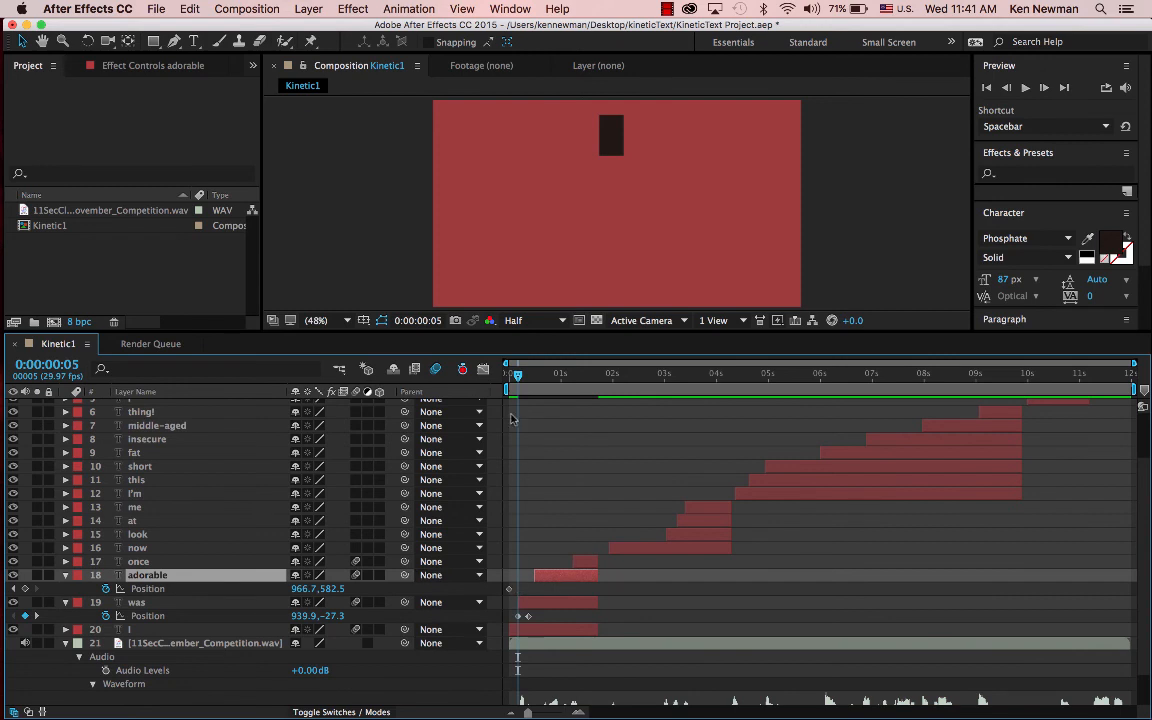
mouse_move(509, 590)
mouse_down()
mouse_move(536, 595)
mouse_move(521, 577)
mouse_up()
- With the adorable layer starting at 0:00:00:06, keyframe the word there above the frame at Position 966.7, -80.5
drag(517, 376, 519, 378)
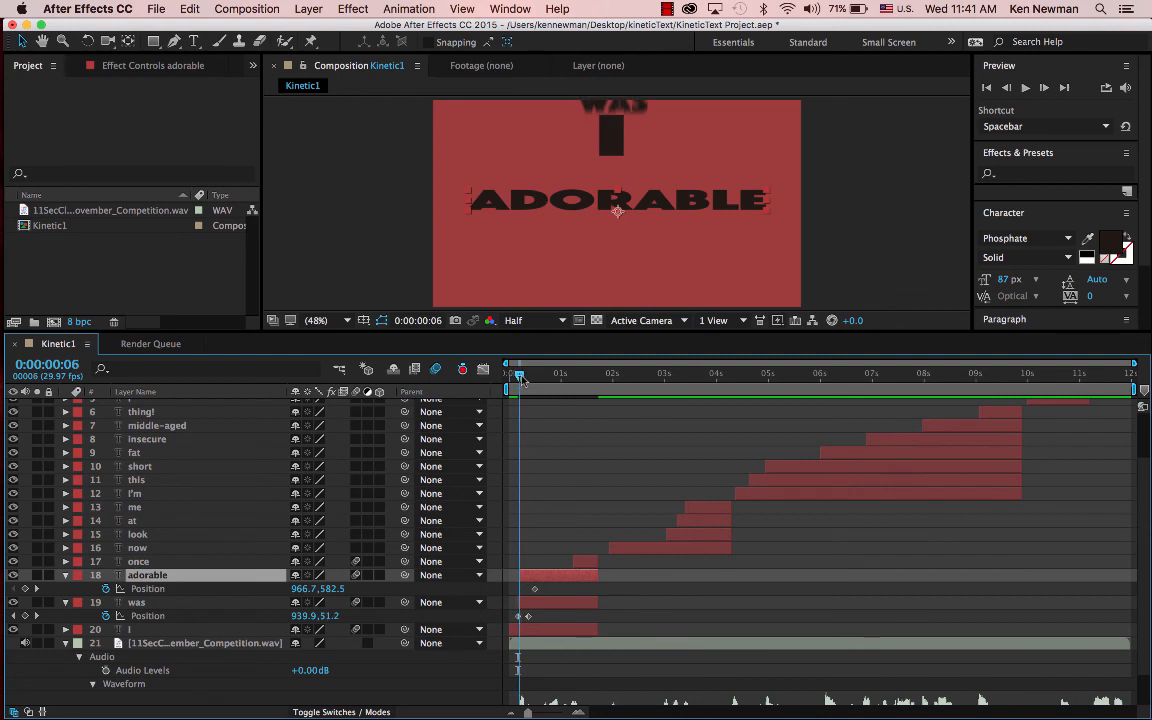
drag(586, 202, 586, 84)
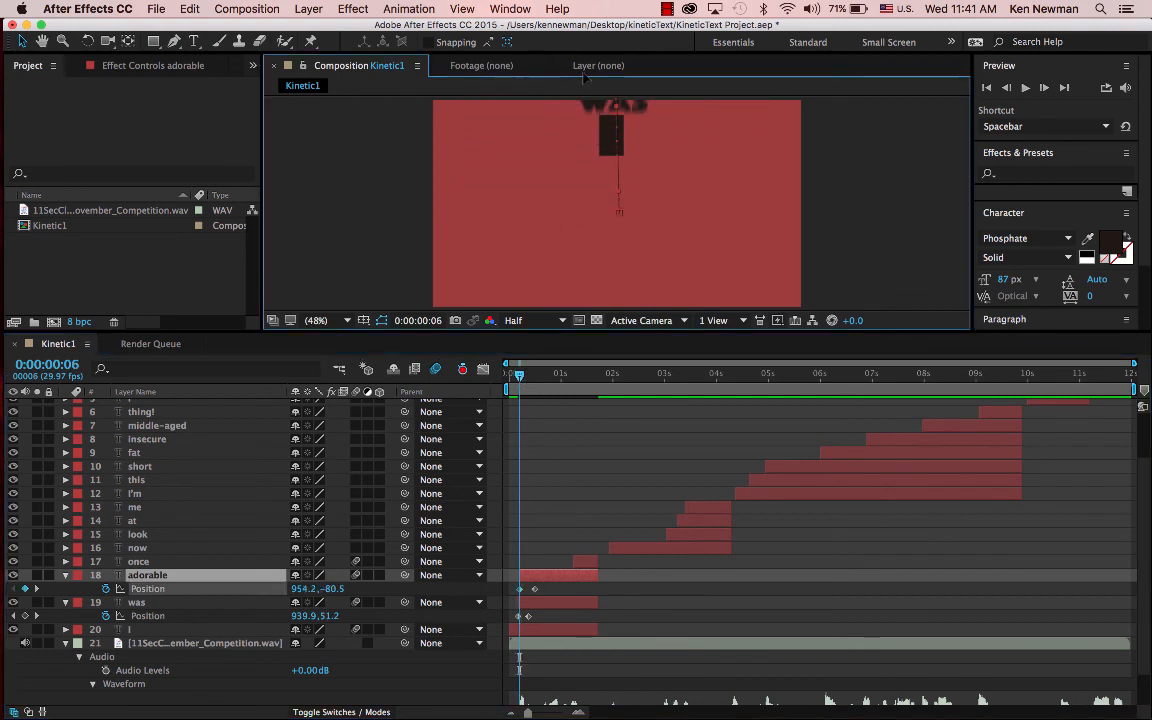
key(Right)
key(Right)
key(Right)
key(Right)
key(Right)
key(Right)
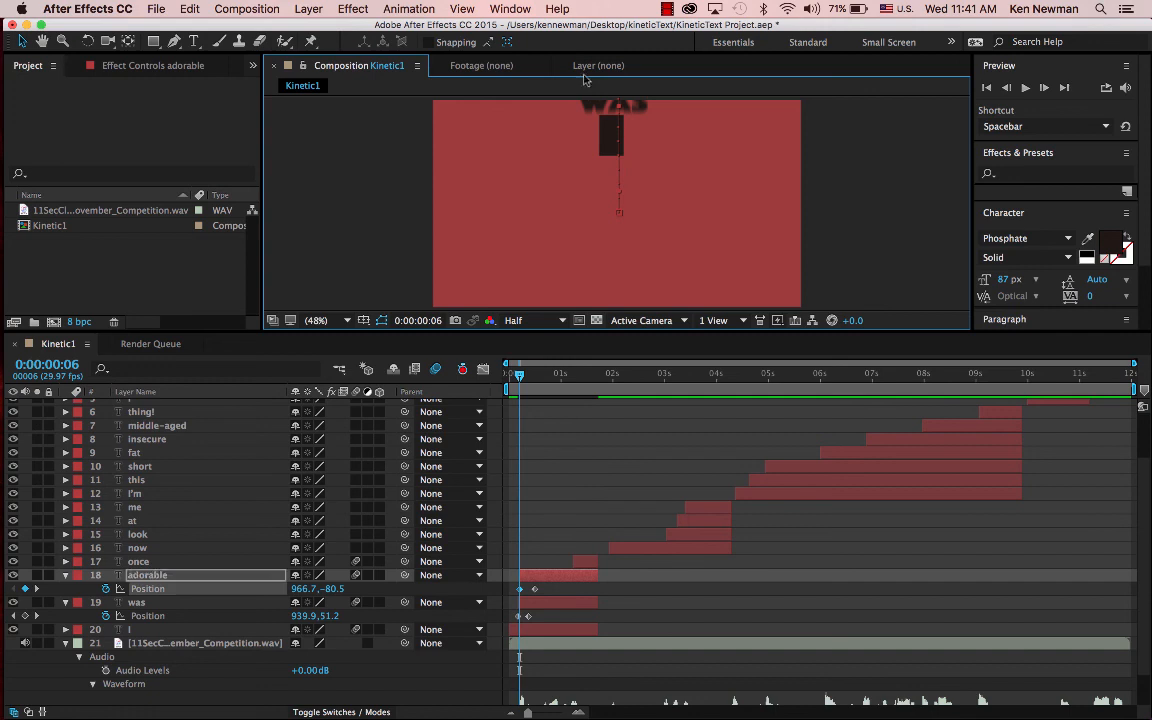
- Reveal the once layer's Position property and move its keyframe to 0:00:01:07, where the word starts
click(585, 562)
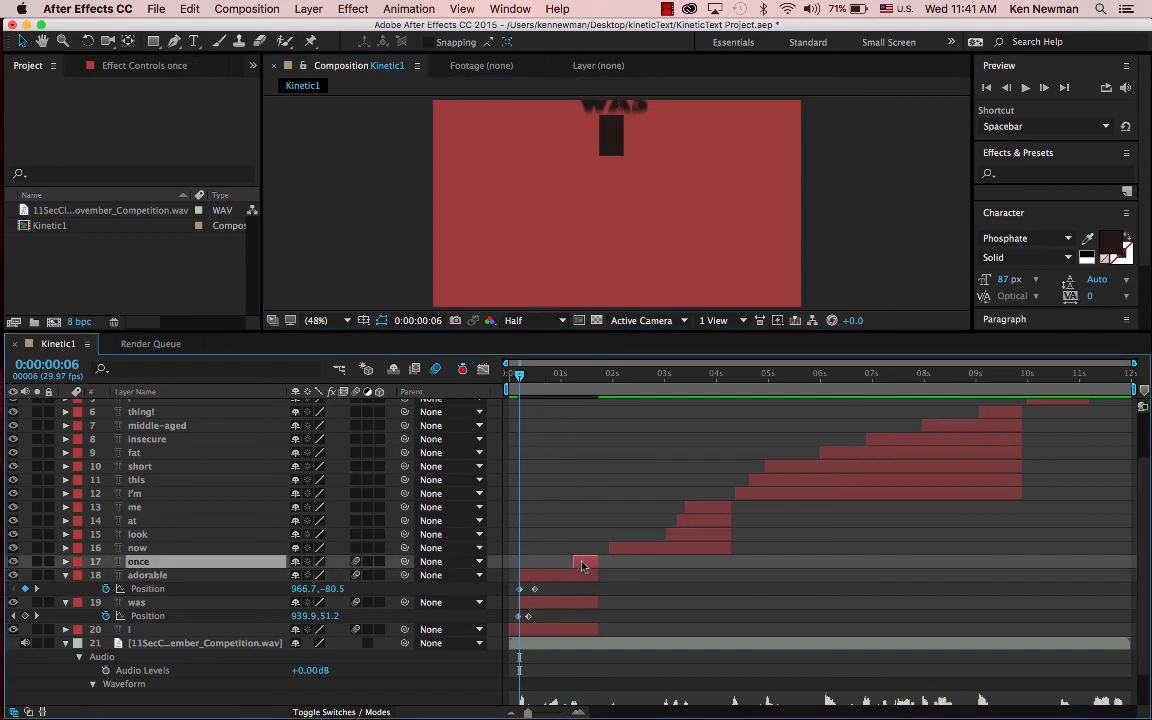
drag(519, 376, 575, 382)
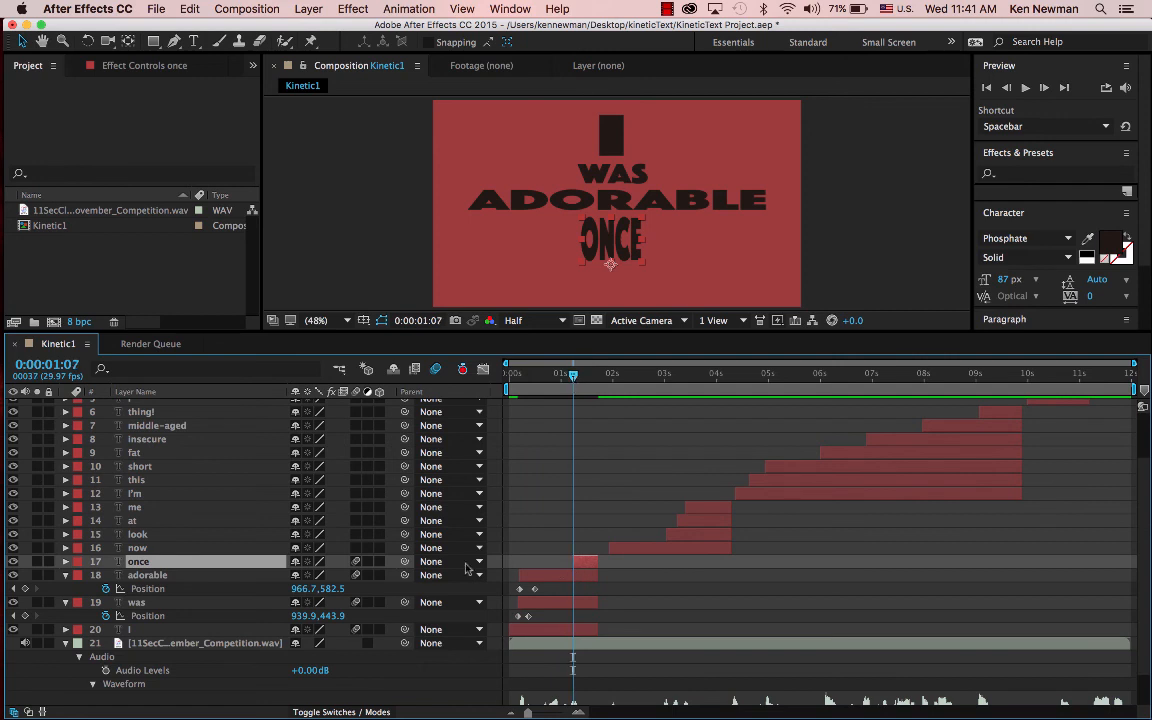
key(p)
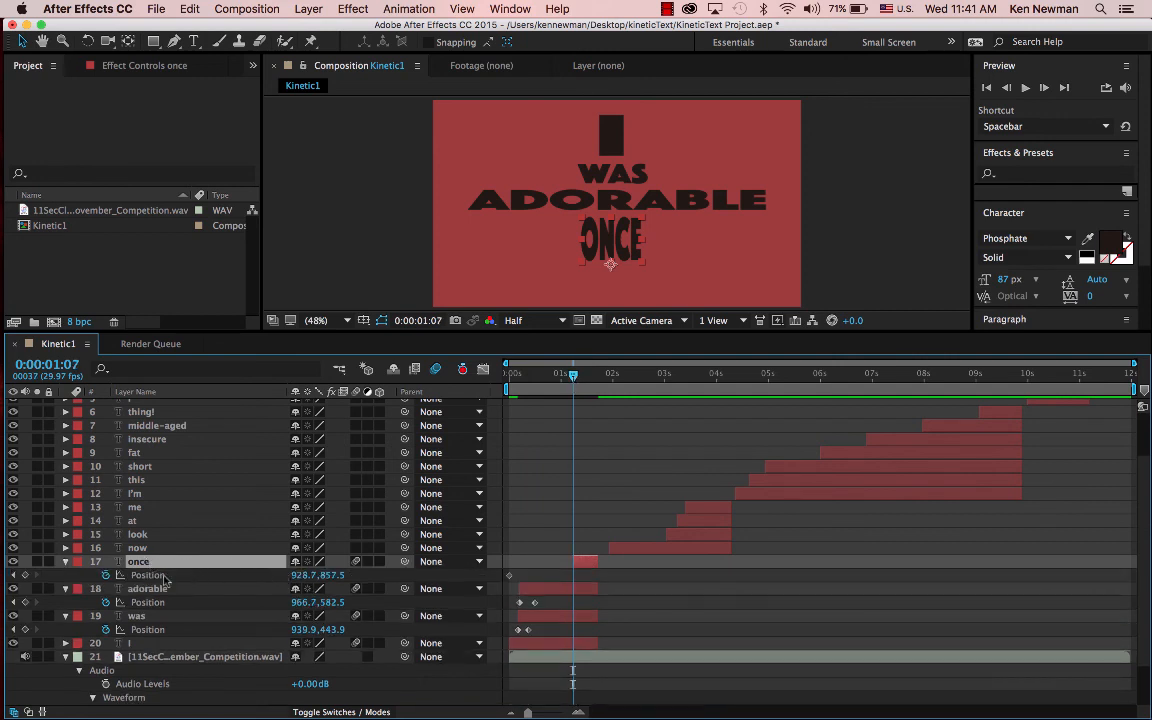
drag(510, 578, 573, 576)
- Extend the once layer's start to 0:00:00:23 and keyframe the word there above the frame at Position 928.7, -72.4
click(572, 561)
drag(575, 377, 551, 380)
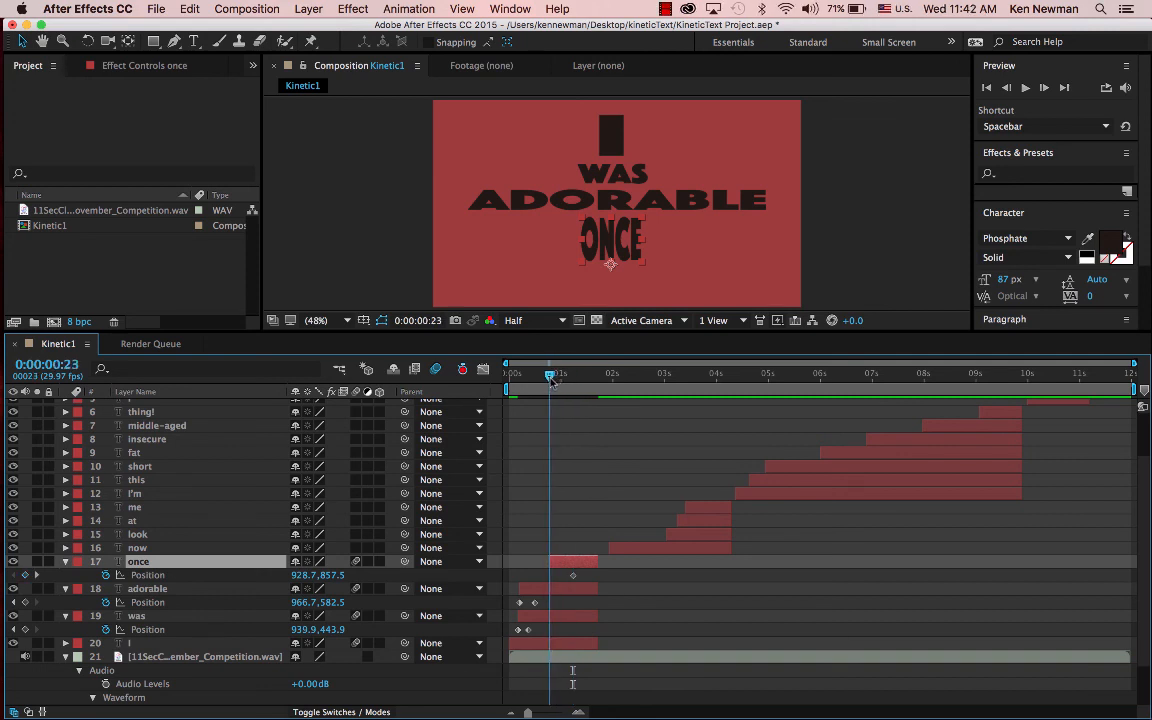
key(alt+shift+p)
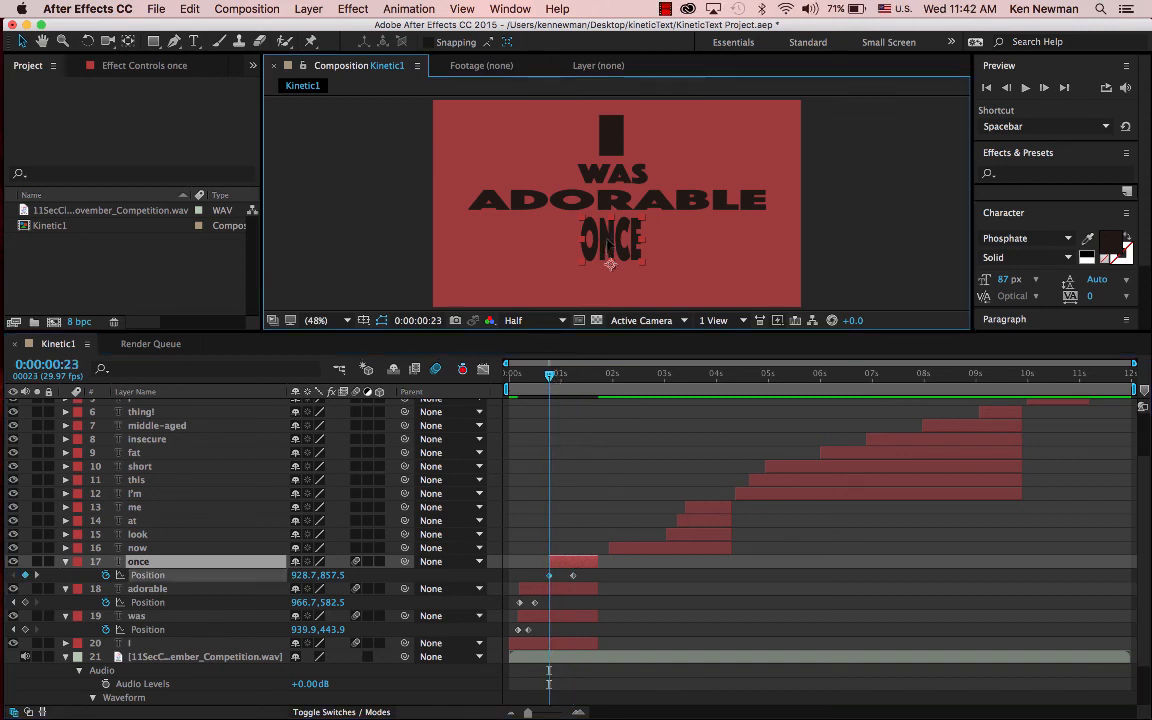
drag(608, 245, 604, 72)
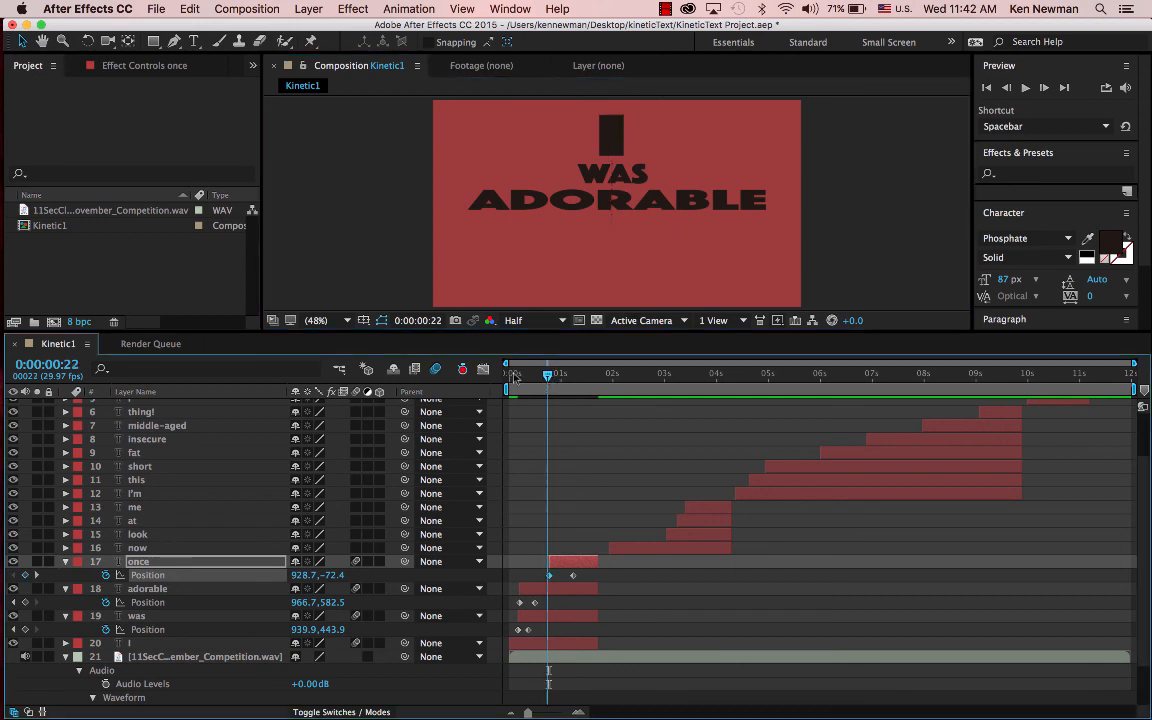
- Play the composition from the beginning to check the drop-in timing of the I was adorable once phrase
key(Home)
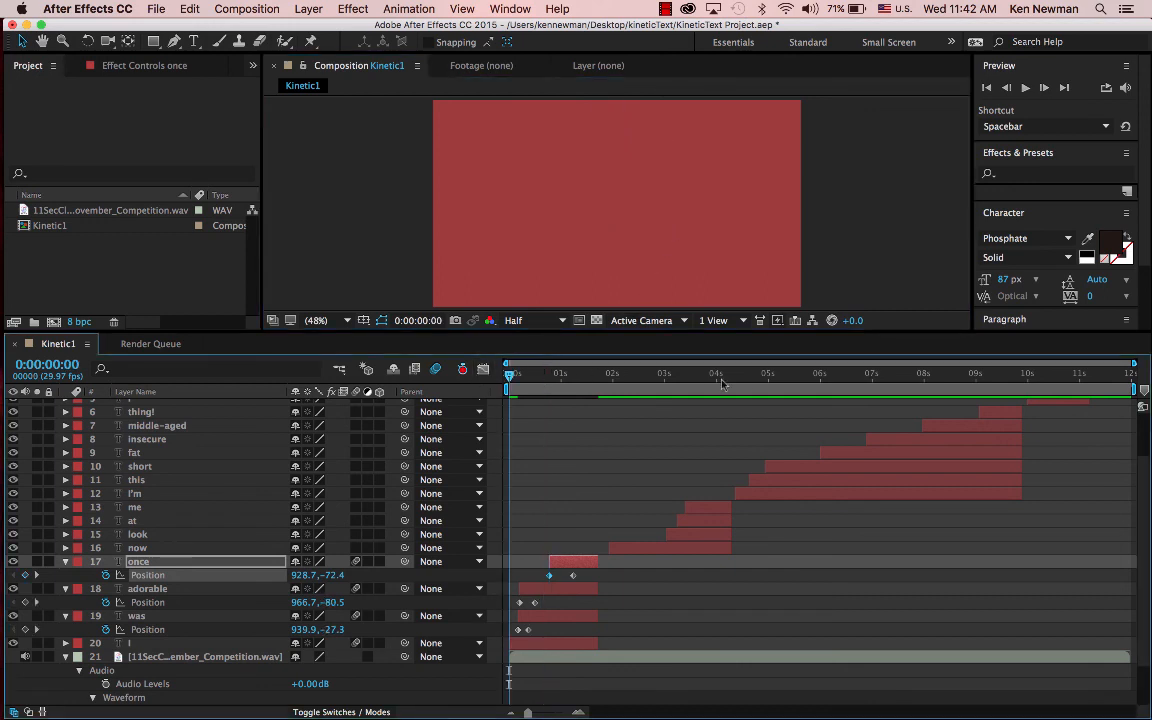
key(space)
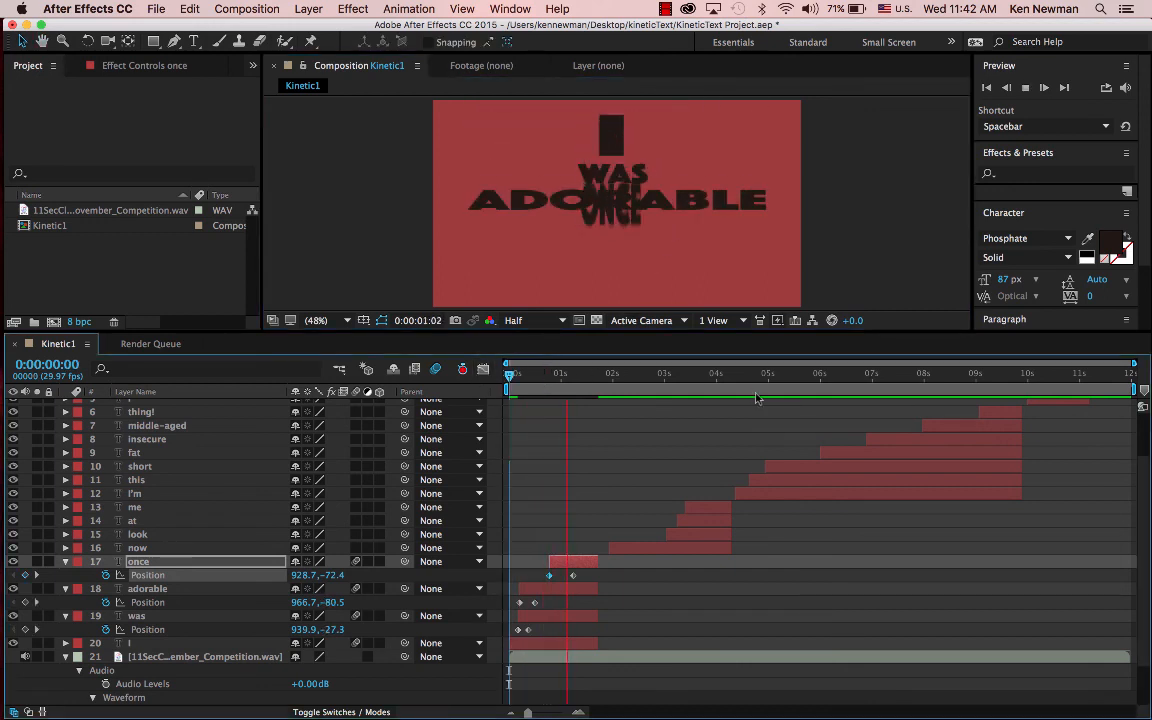
key(space)
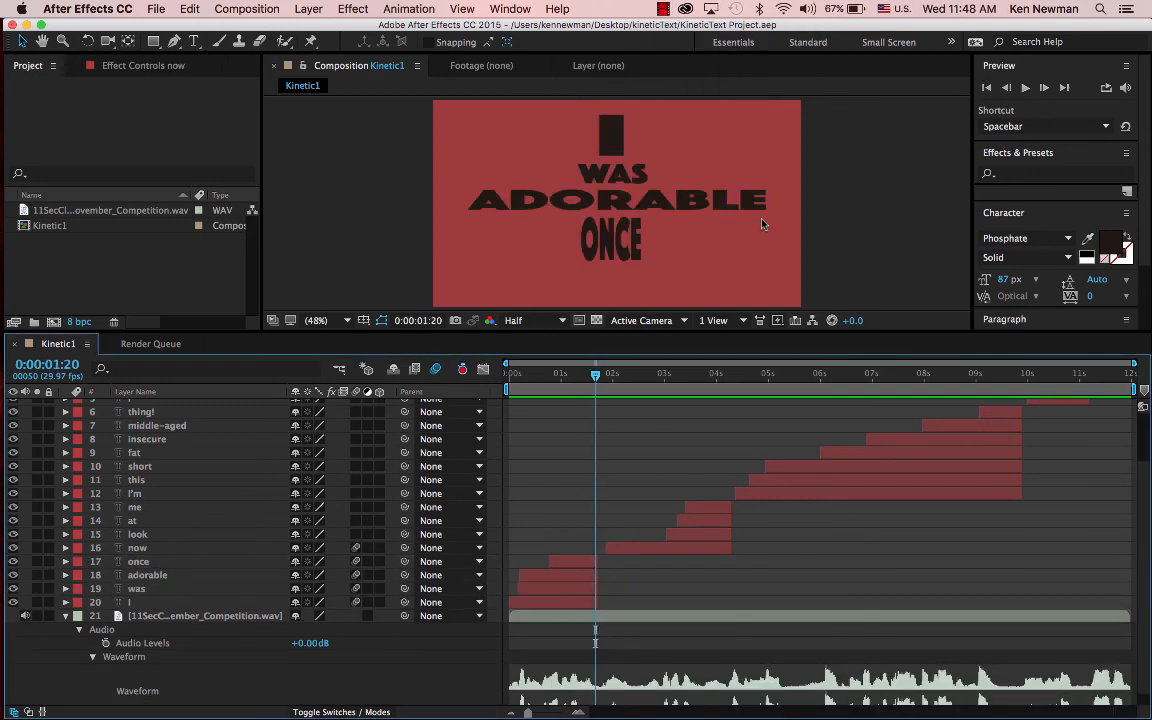
- Expand the now layer's Transform properties and keyframe its Anchor Point at 0.0, 400.0 at 0:00:02:01
click(601, 375)
drag(601, 375, 613, 375)
mouse_move(632, 376)
mouse_down()
mouse_move(720, 380)
mouse_move(647, 381)
mouse_up()
click(625, 548)
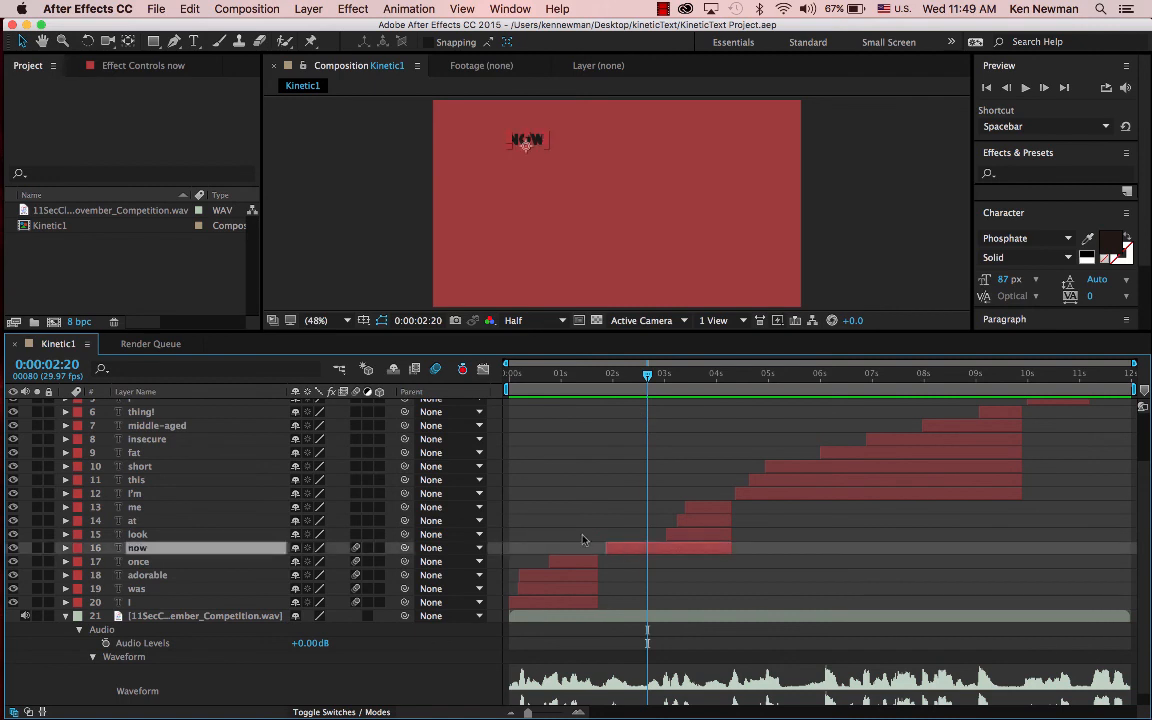
click(65, 548)
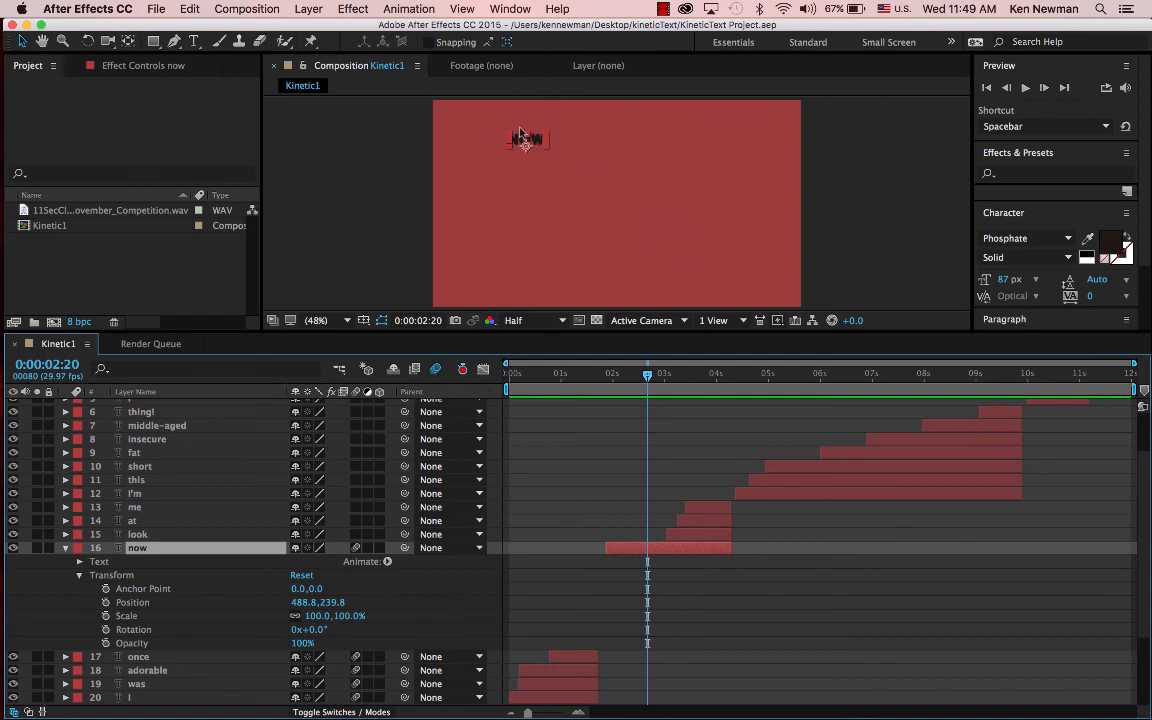
drag(647, 378, 614, 376)
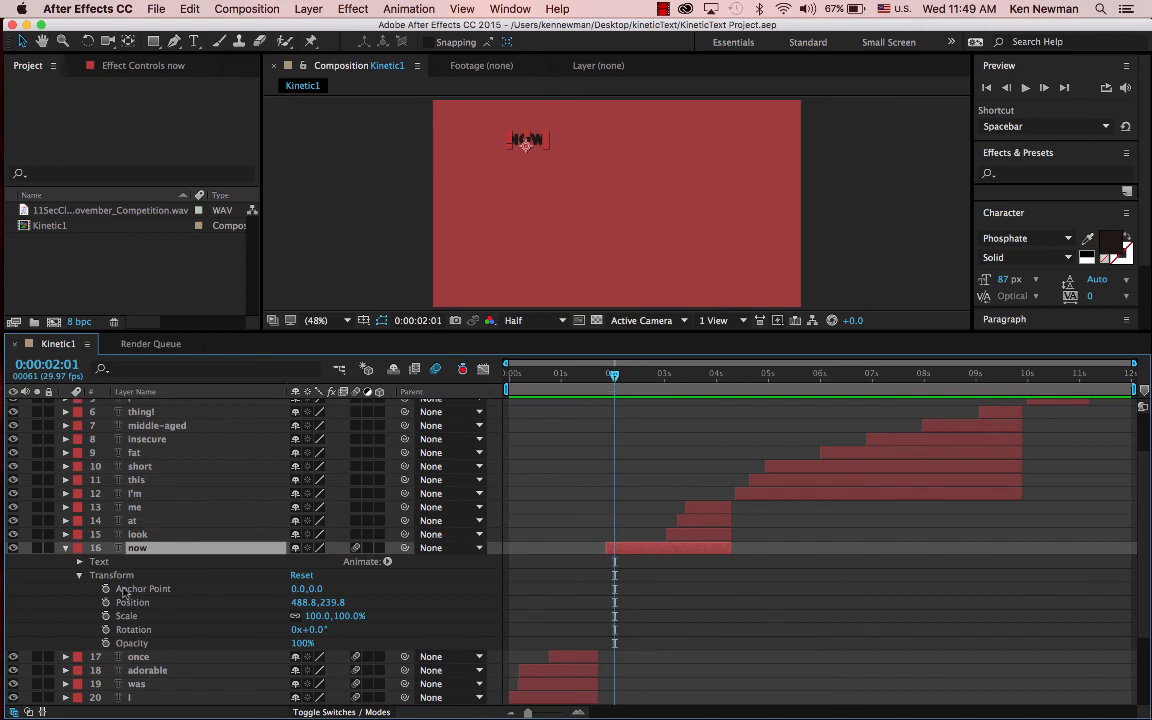
drag(316, 589, 322, 591)
click(318, 590)
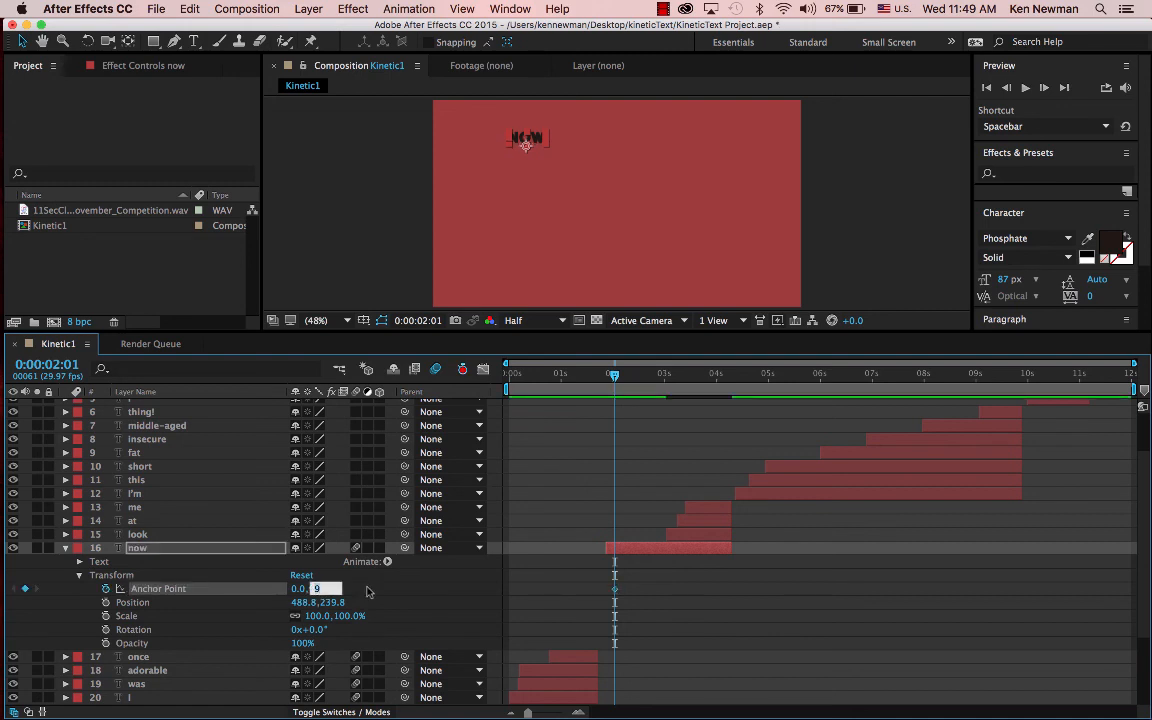
text(400)
key(Return)
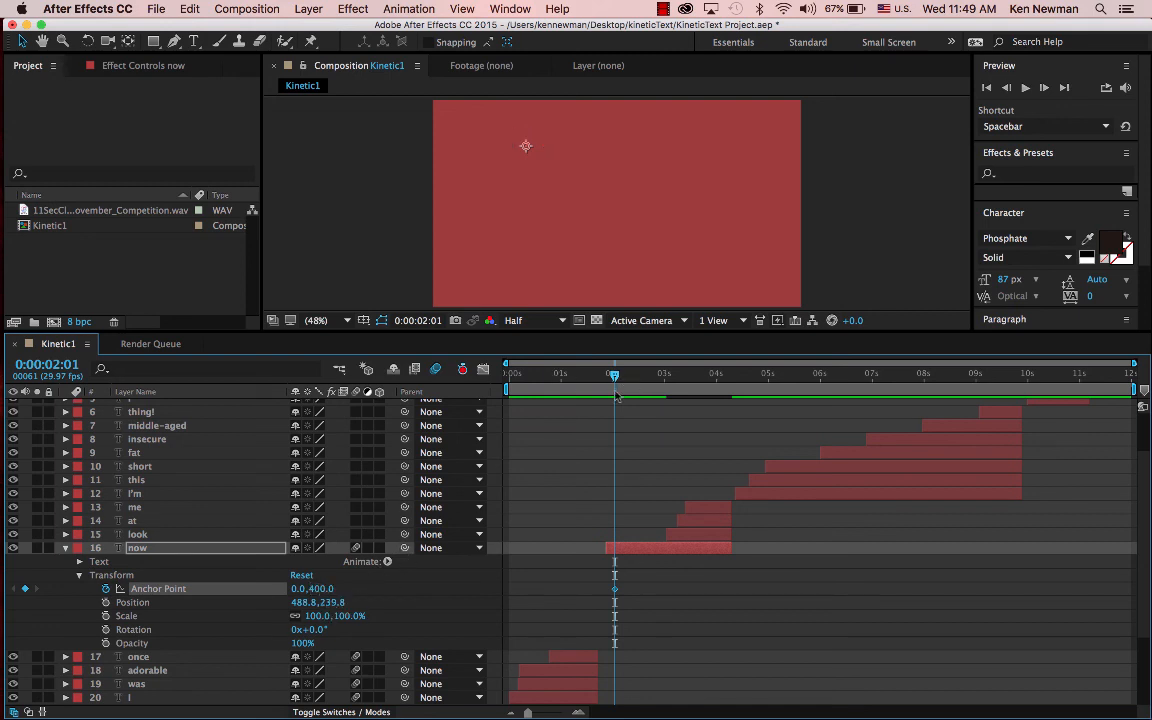
- Bring the now word back into the frame with a Position keyframe of 488.8, 639.8 at 0:00:02:01
click(610, 218)
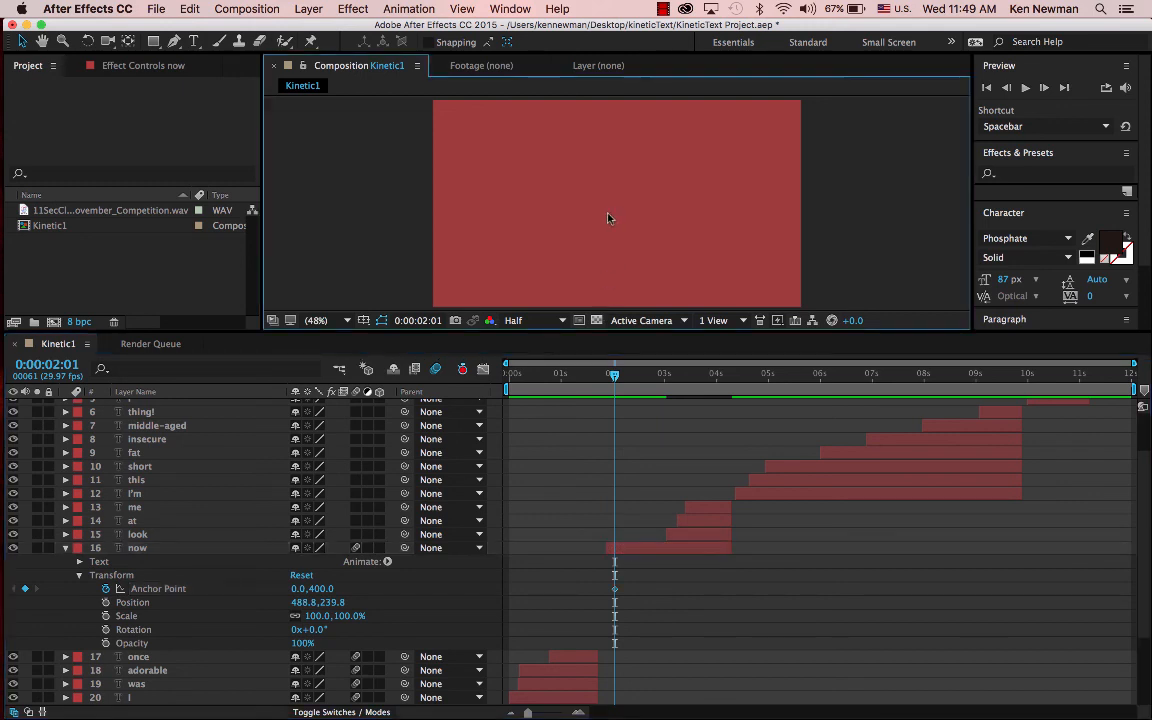
key(comma)
key(comma)
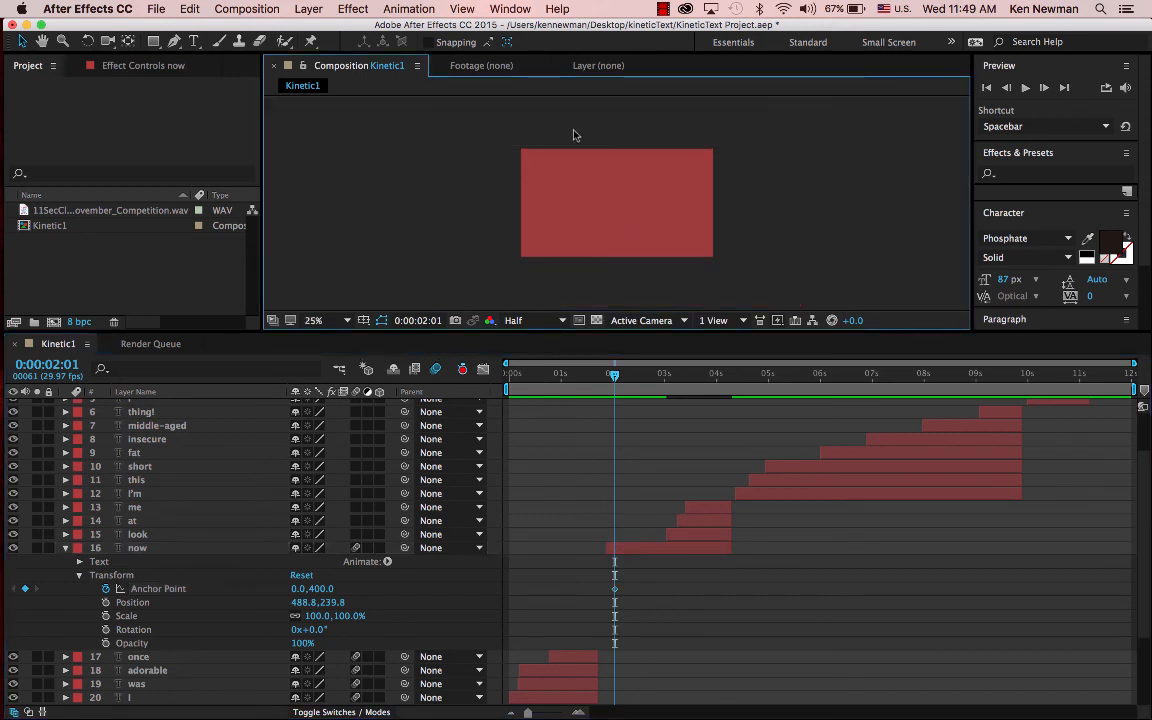
click(332, 602)
click(331, 603)
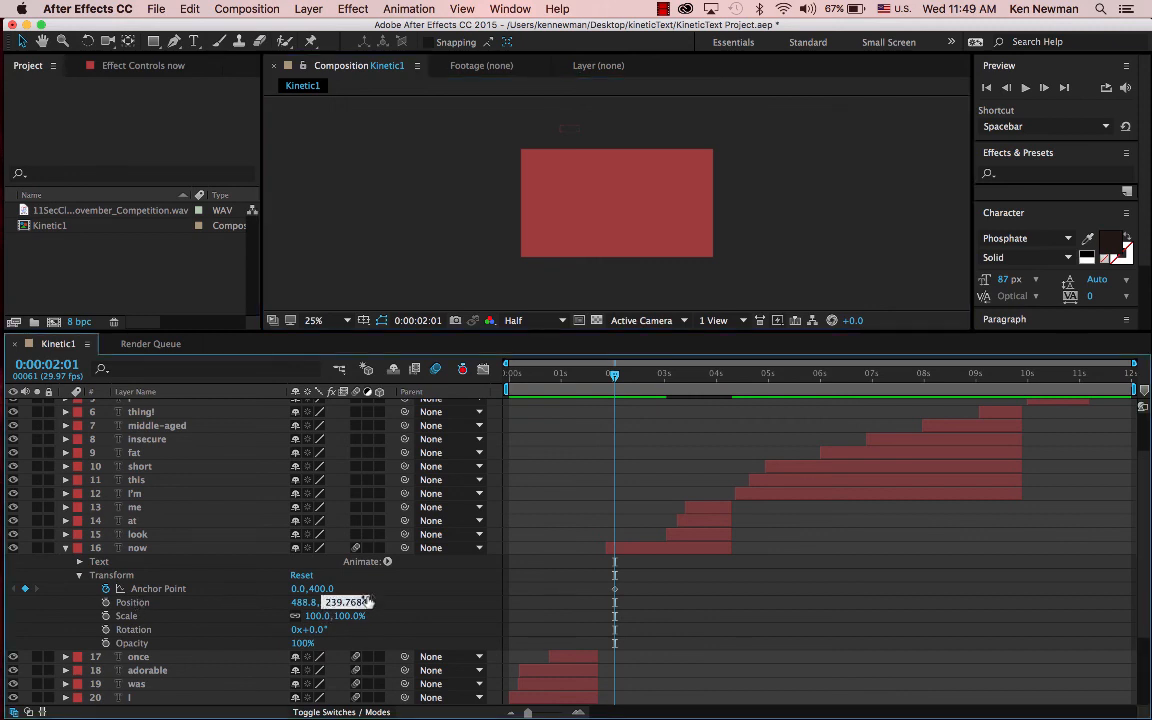
key(BackSpace)
text(6)
key(Return)
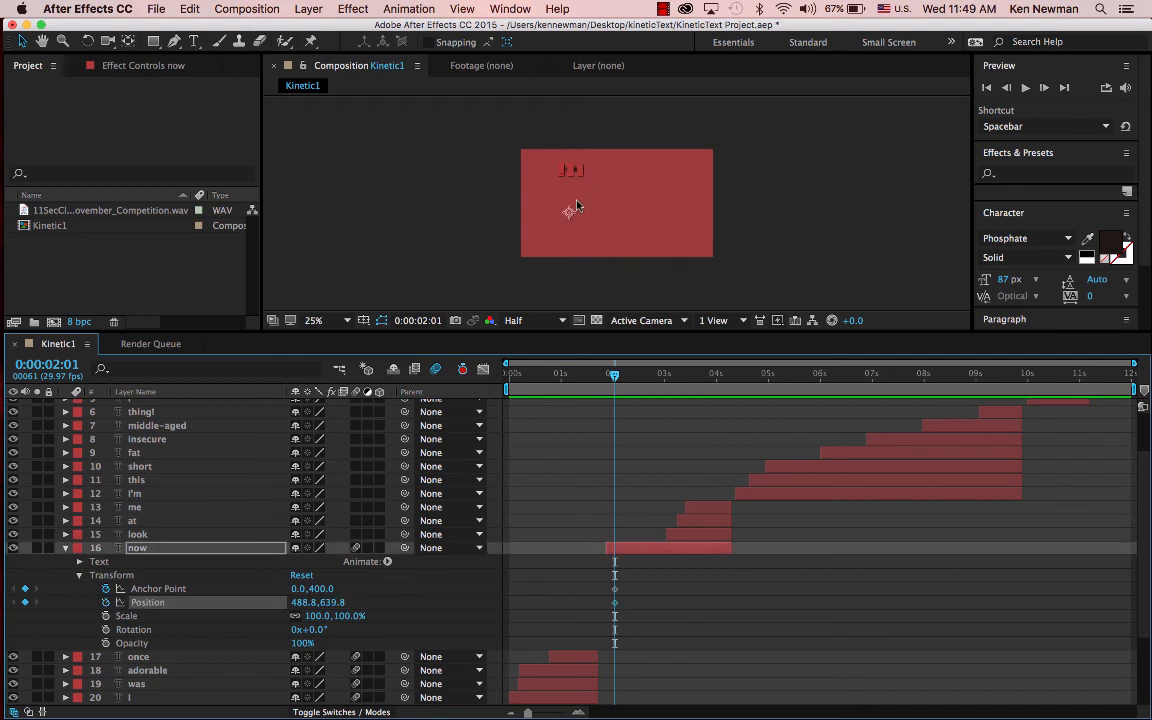
key(period)
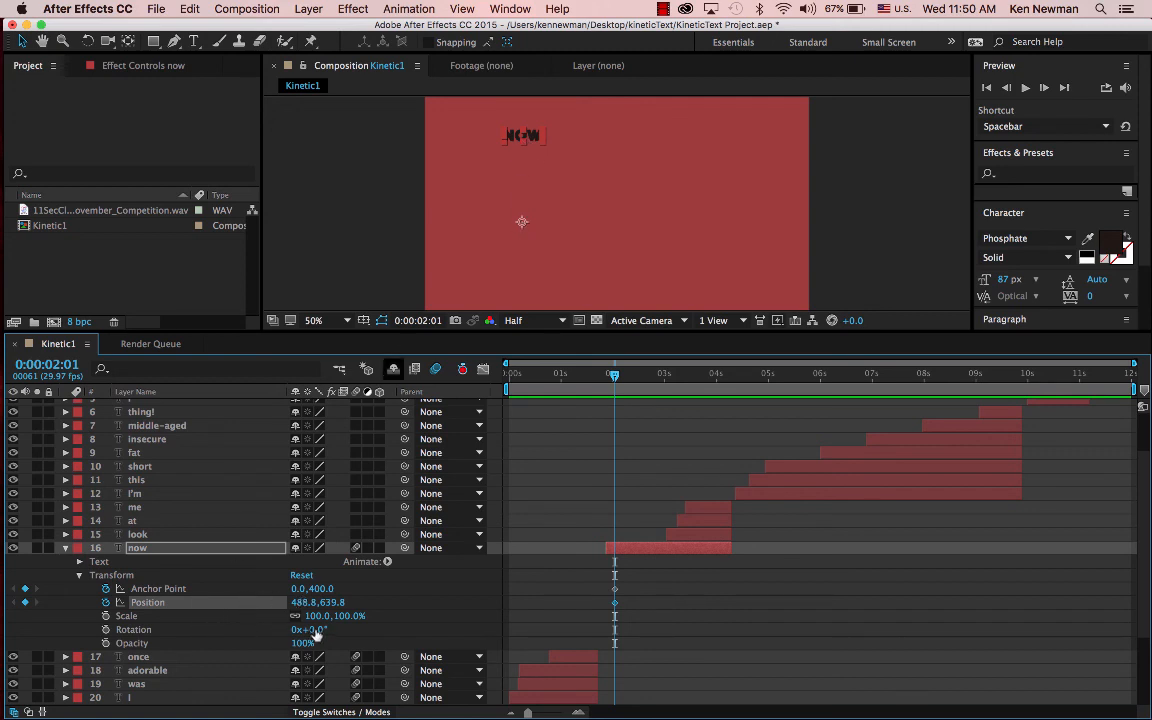
mouse_move(318, 633)
mouse_down()
mouse_move(402, 647)
mouse_move(322, 640)
mouse_up()
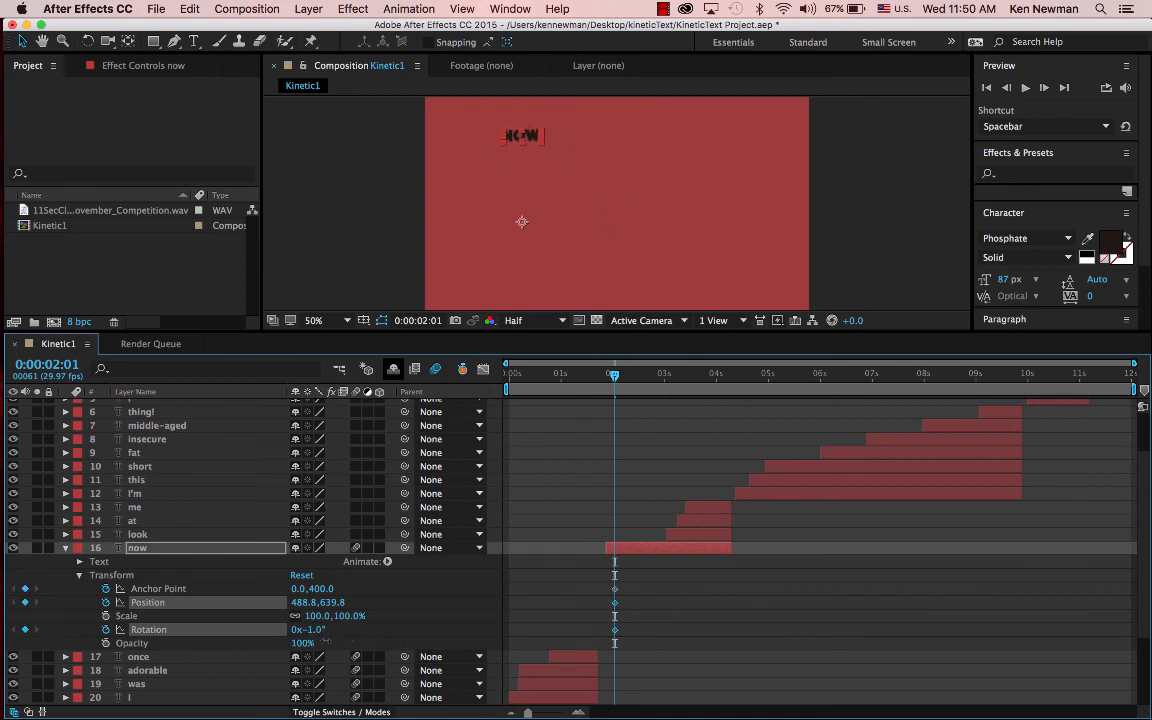
key(super+z)
key(super+z)
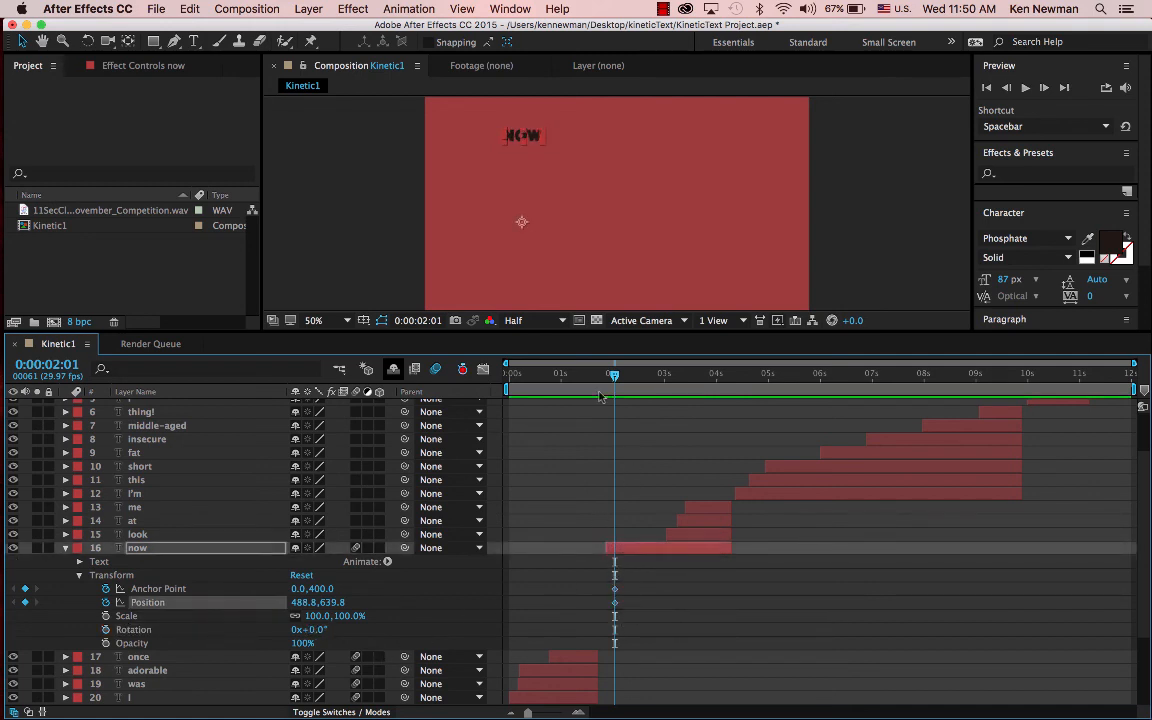
- Keyframe the now layer's Rotation at 0:00:02:01, trying 45° before setting it to 90°
mouse_move(614, 375)
mouse_down()
mouse_move(604, 375)
mouse_move(614, 375)
mouse_up()
click(313, 629)
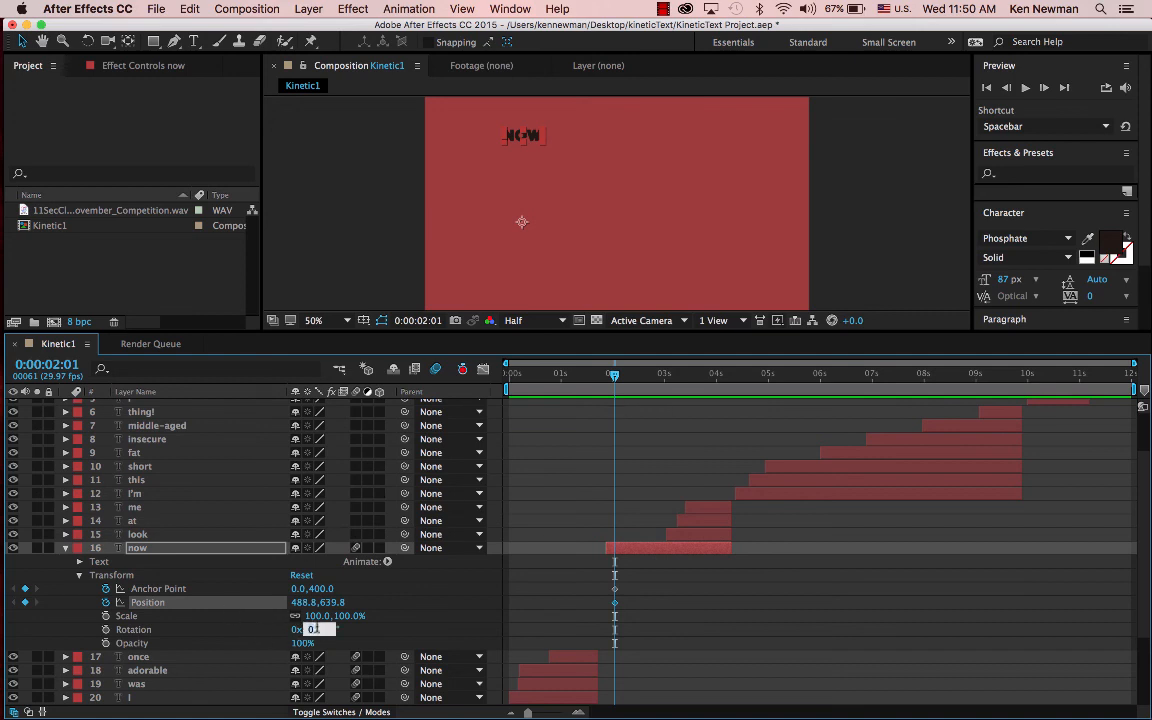
key(Return)
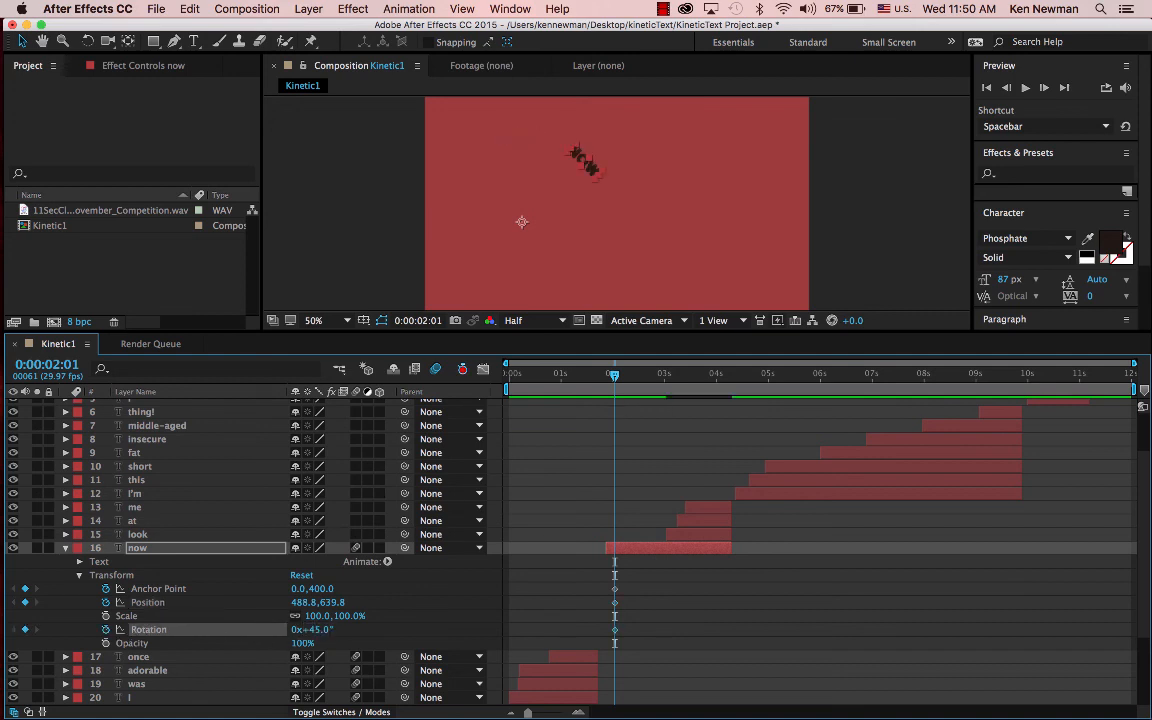
click(316, 629)
text(90)
key(Return)
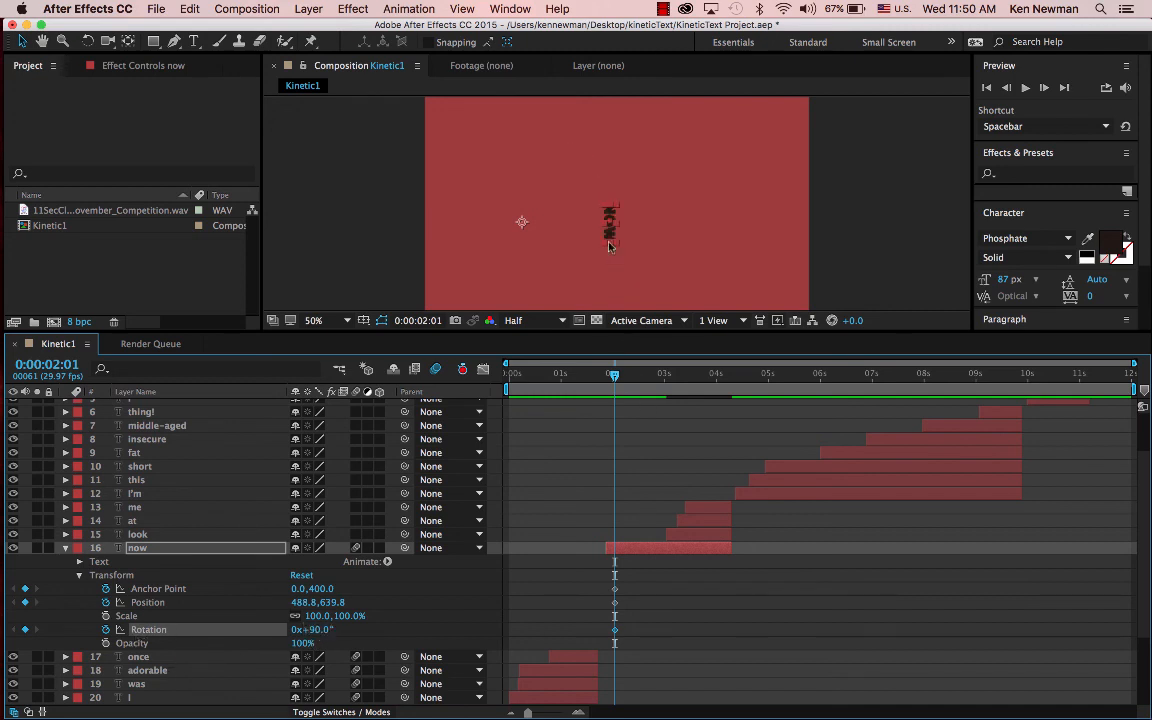
- Add a Rotation keyframe of 0° to the now layer at 0:00:02:08
drag(615, 377, 627, 377)
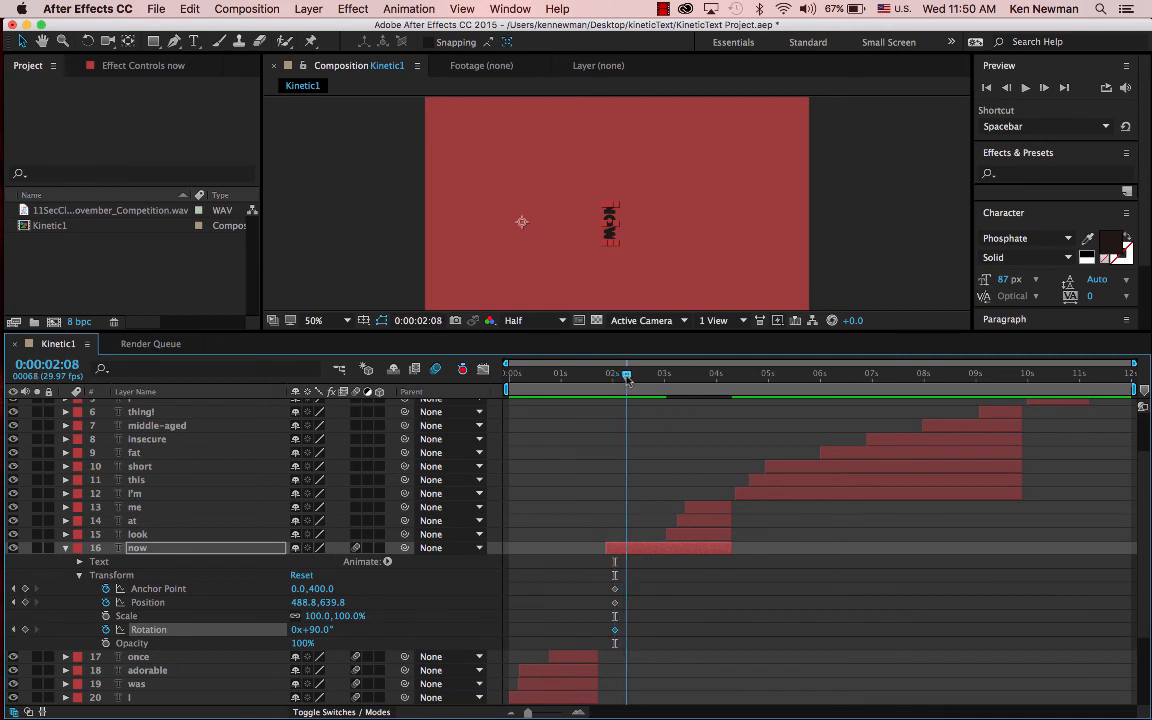
click(318, 632)
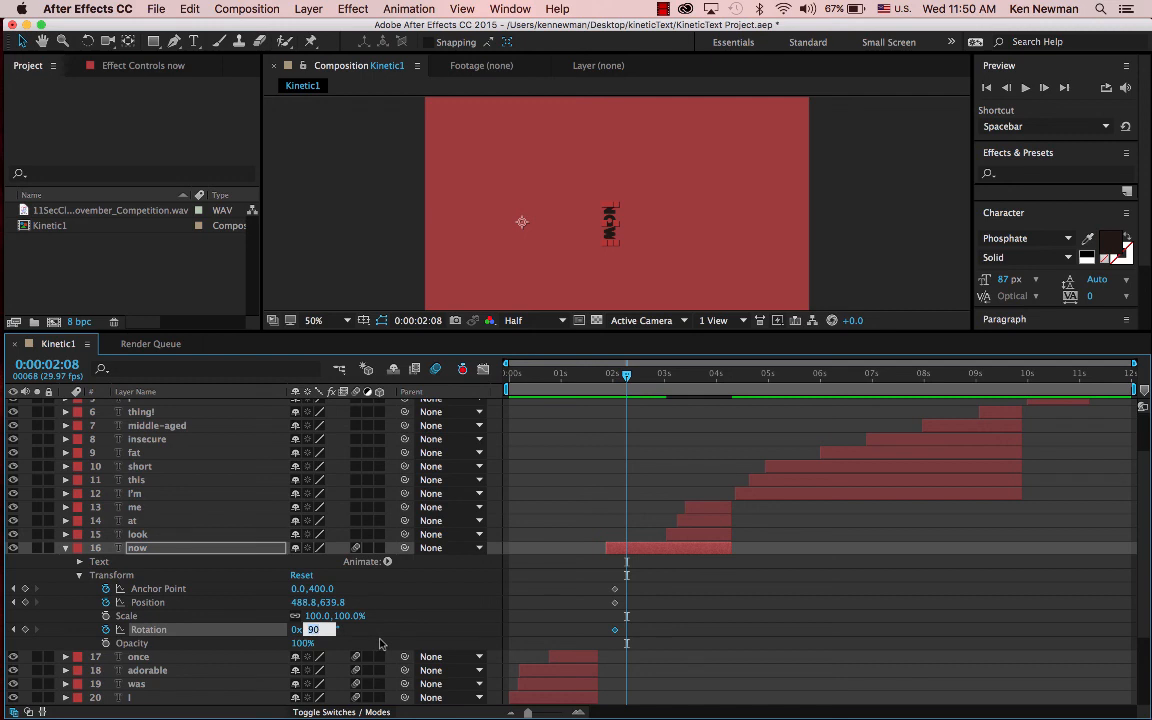
text(0)
key(Return)
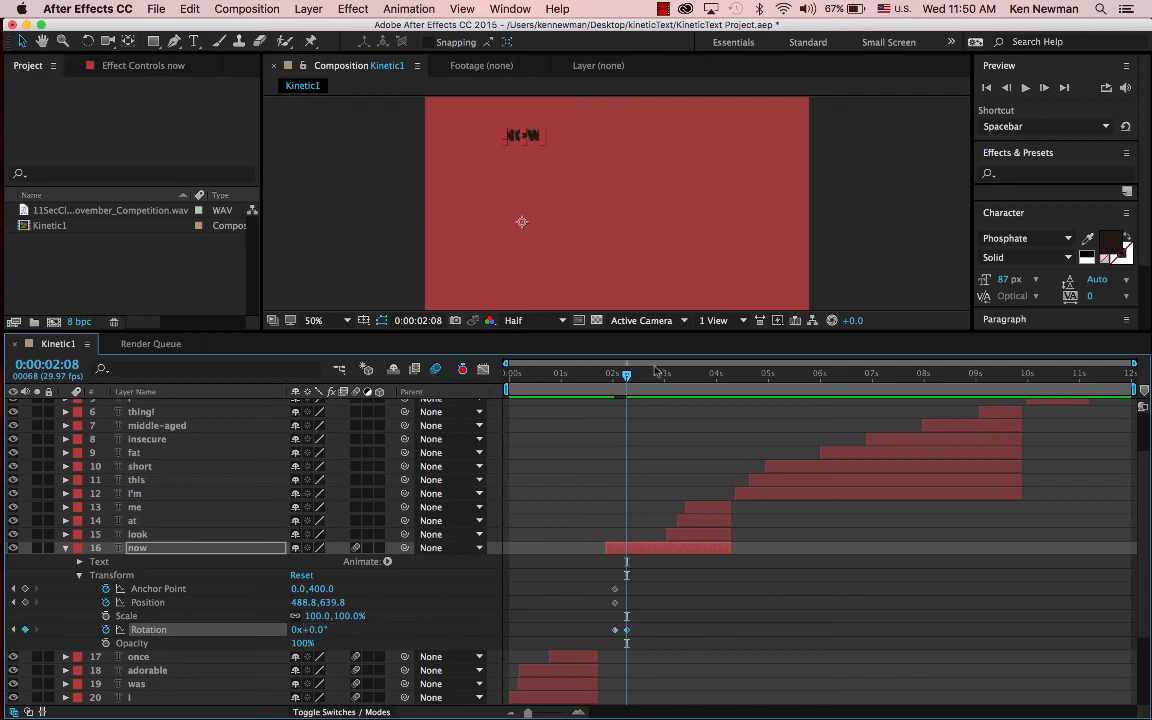
- Scrub through the now word's rotation and play the now look at me phrase to check its motion
drag(627, 377, 650, 385)
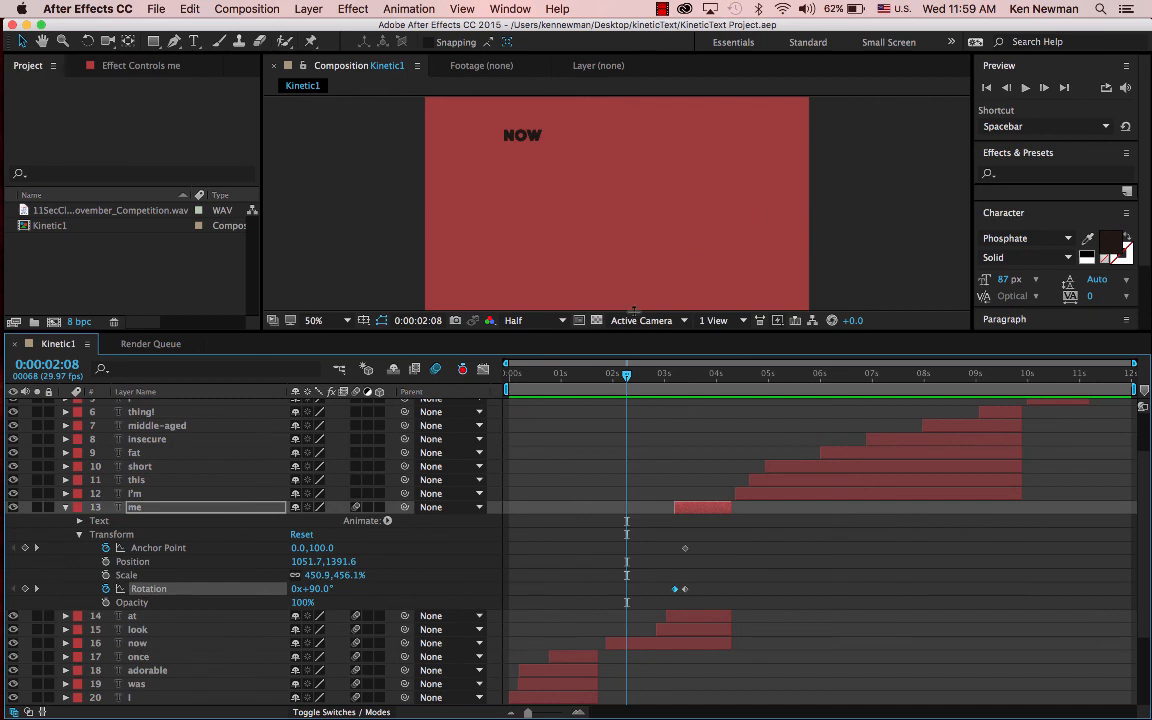
key(space)
key(space)
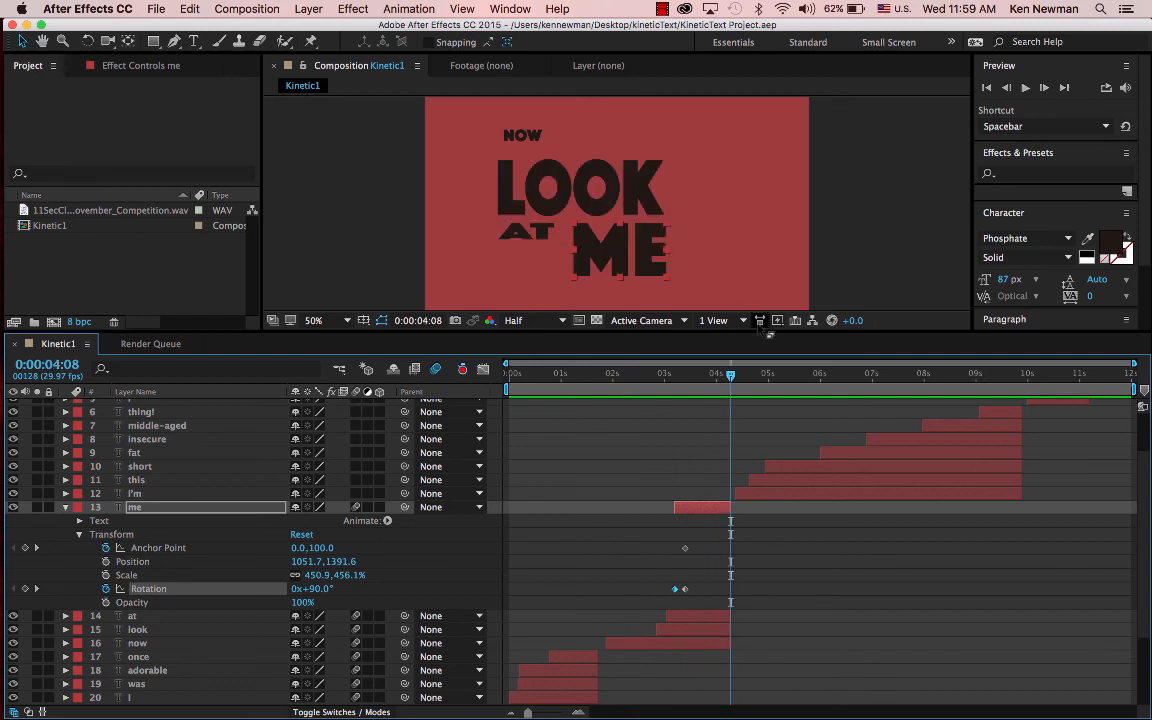
- Limit the work area to the now look at me phrase and preview the phrase within it
drag(731, 376, 598, 382)
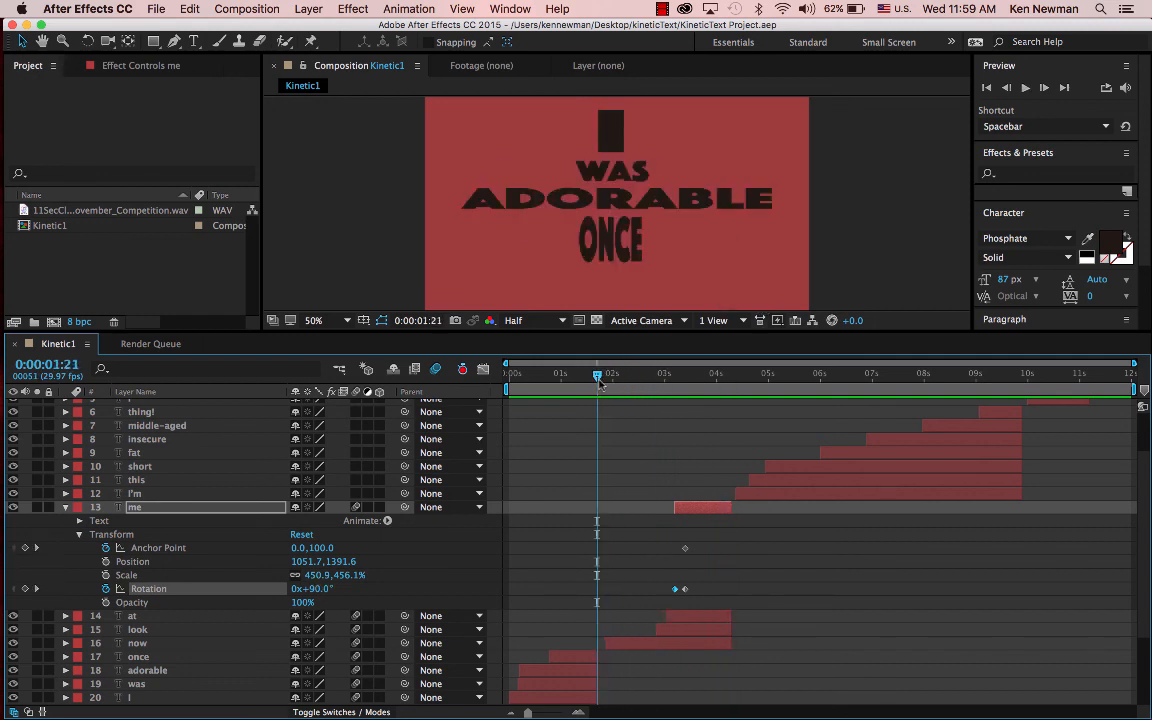
key(space)
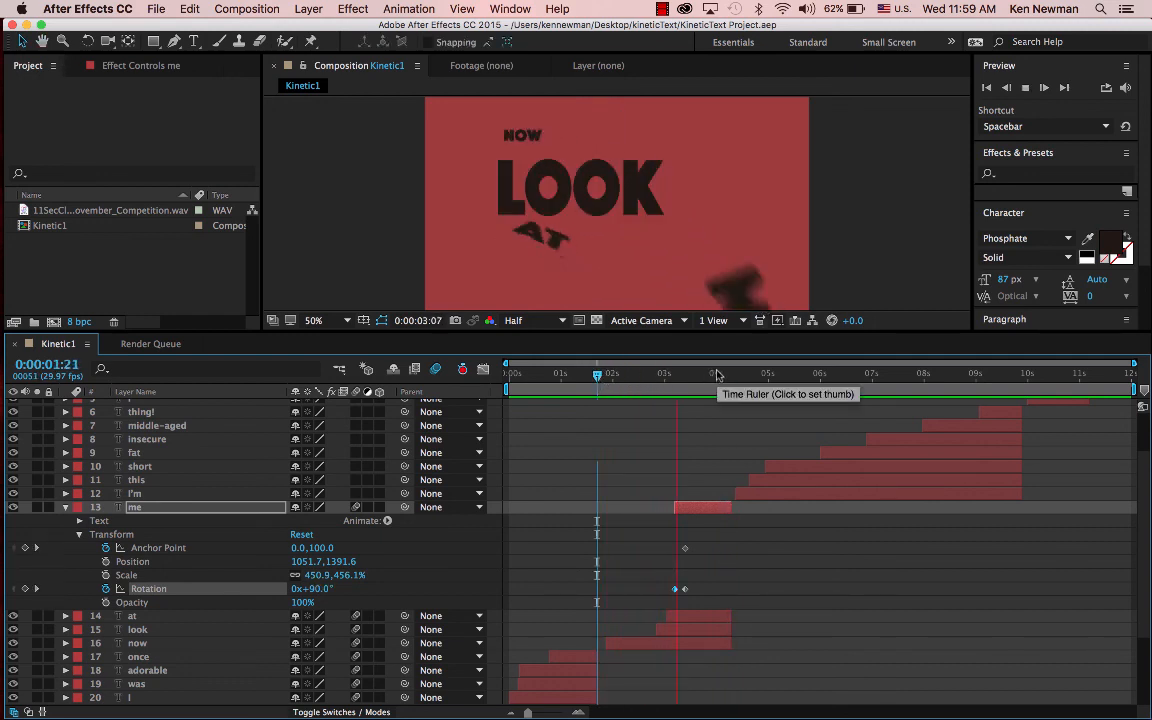
key(space)
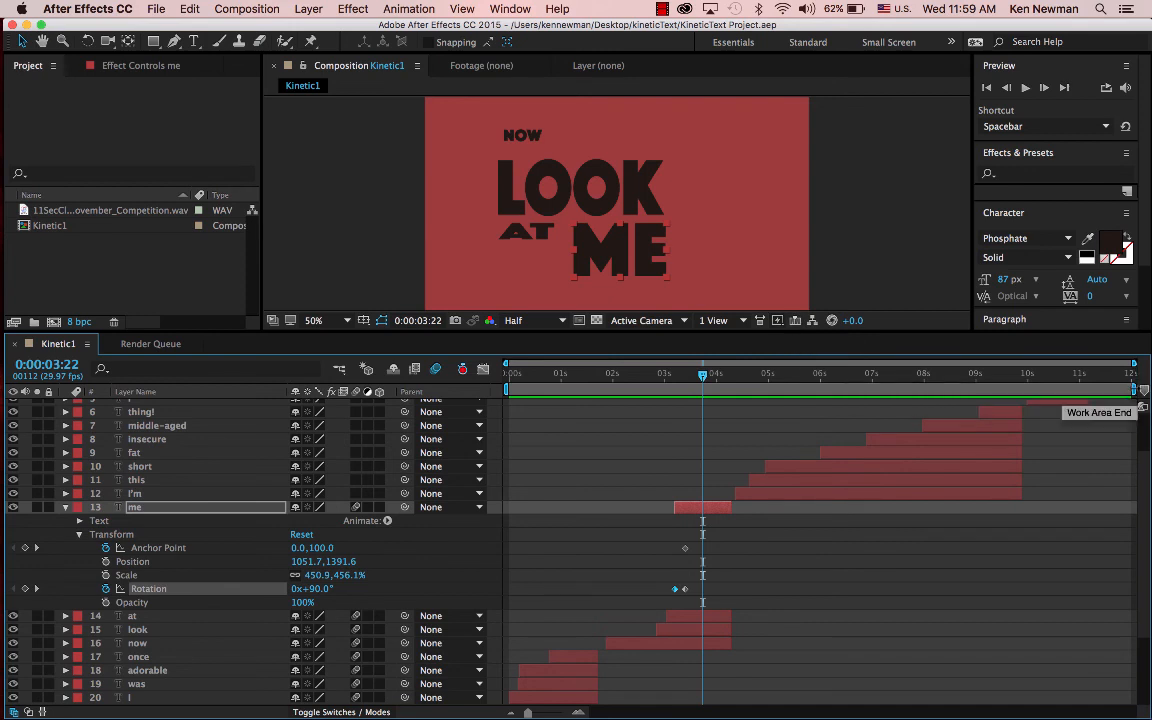
drag(1138, 390, 736, 389)
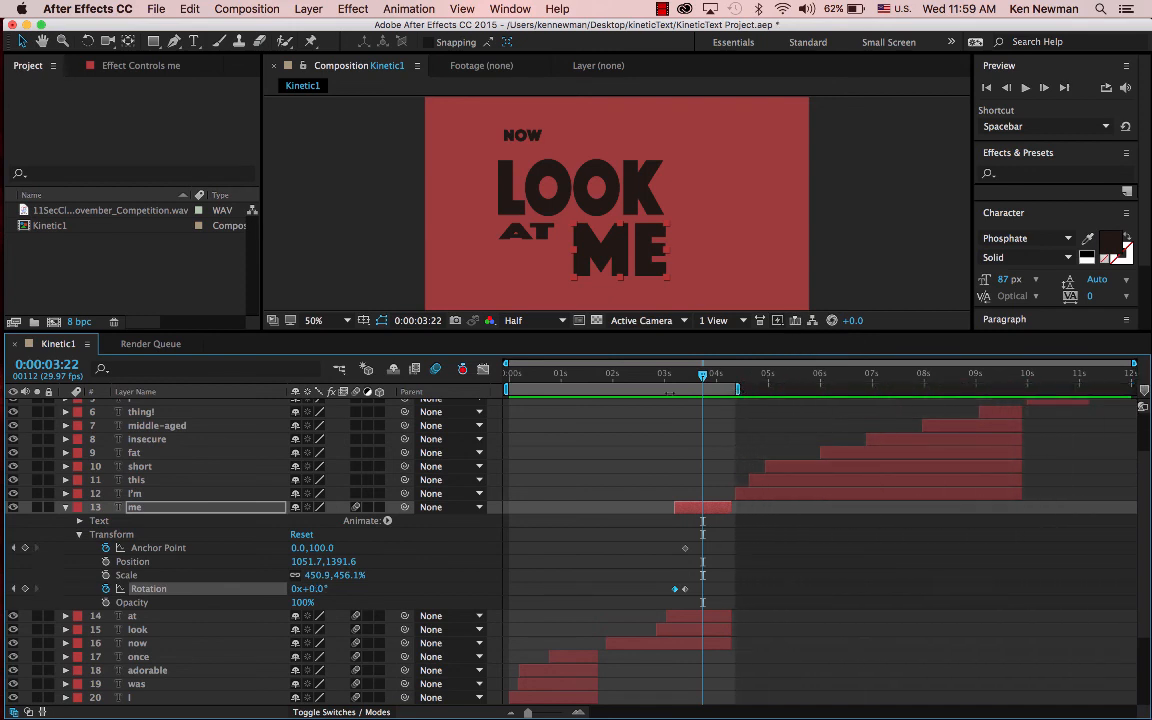
drag(506, 389, 601, 389)
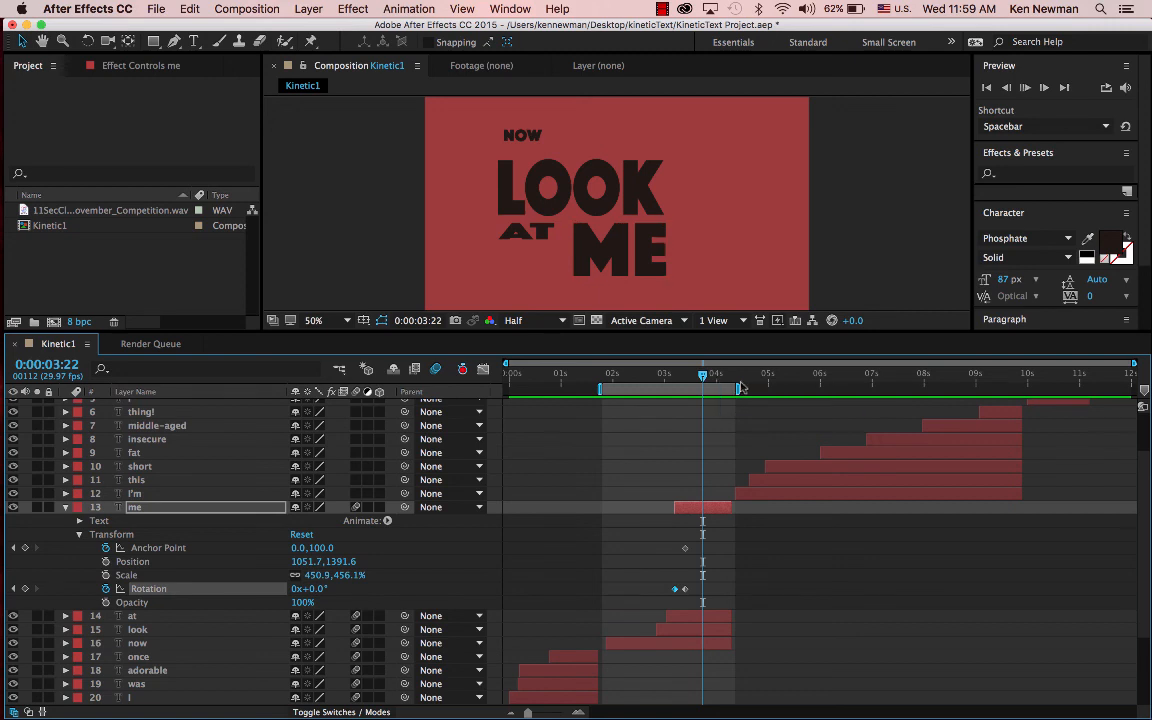
key(space)
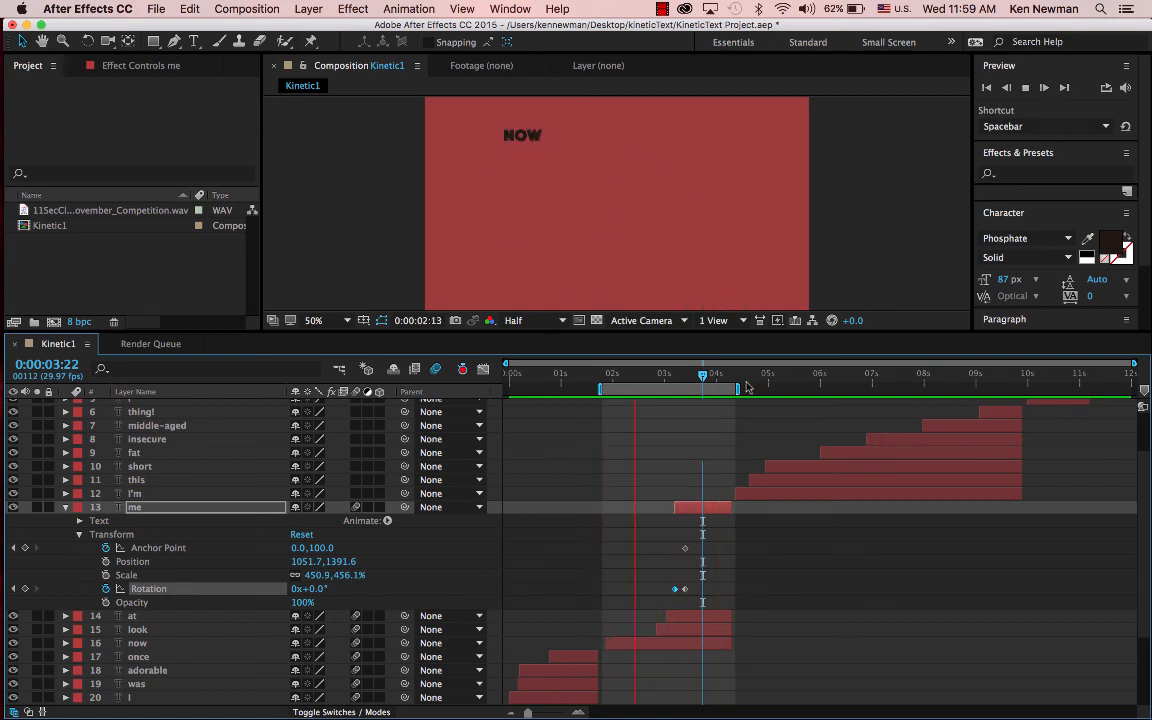
key(space)
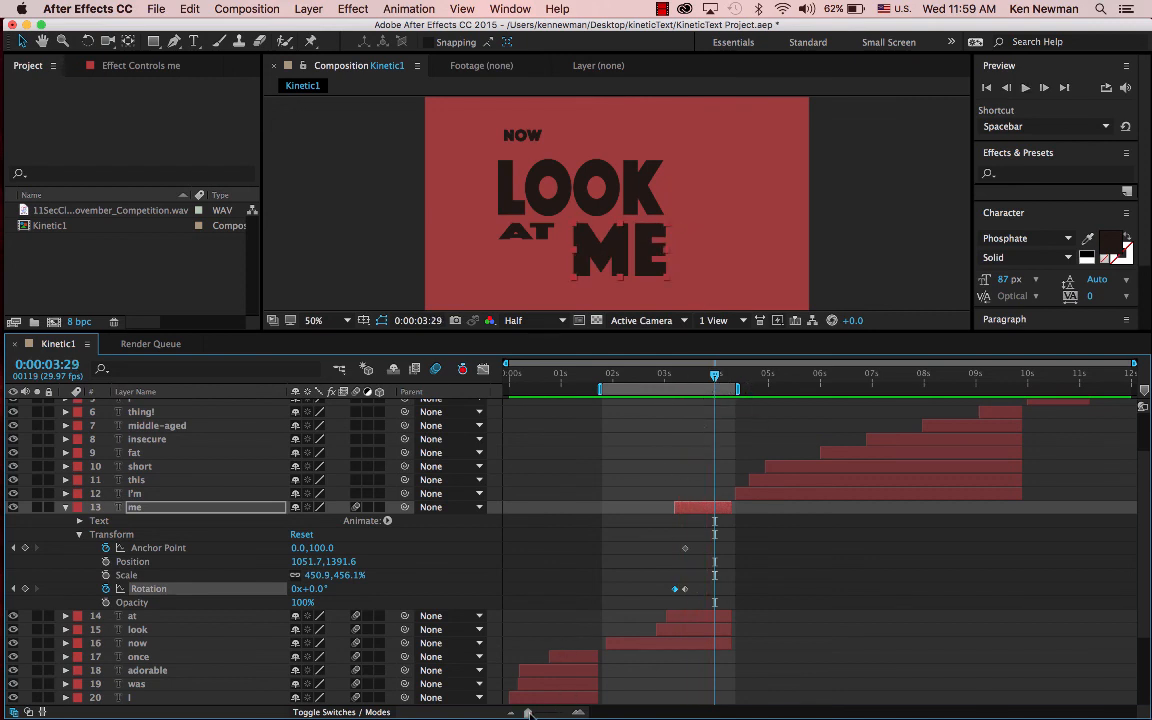
- Make the I'm layer 3D and expand its Transform properties, comparing them with the 3D switch off and on
drag(527, 713, 545, 713)
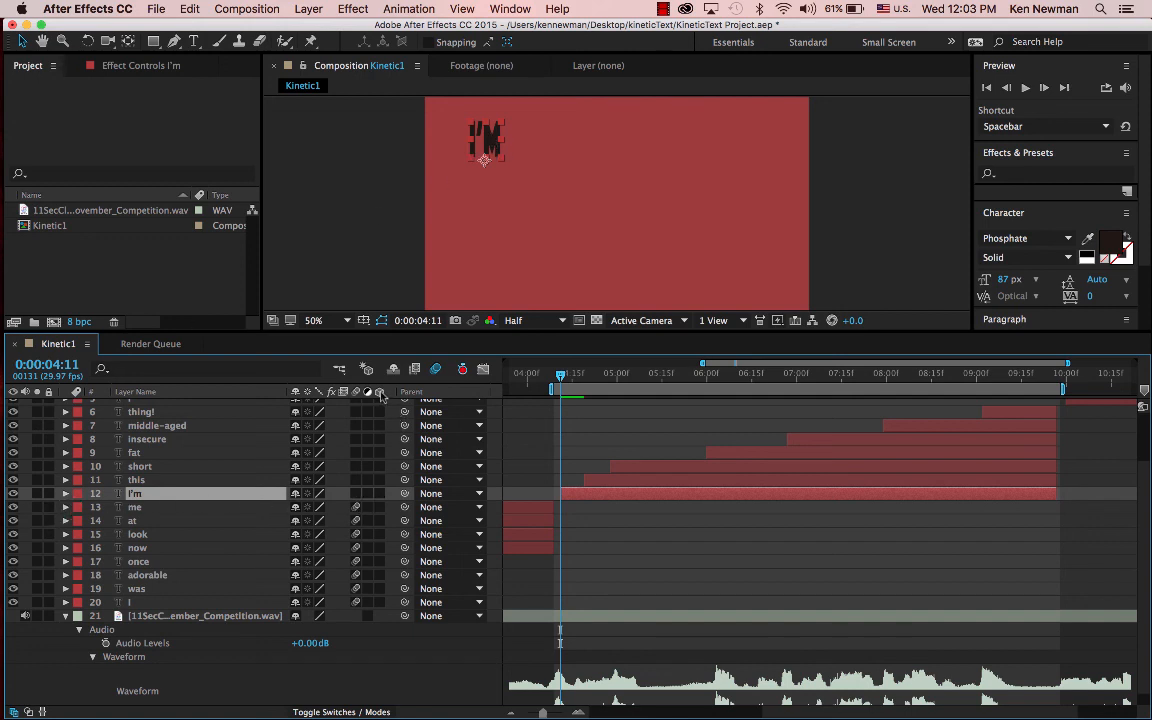
click(380, 495)
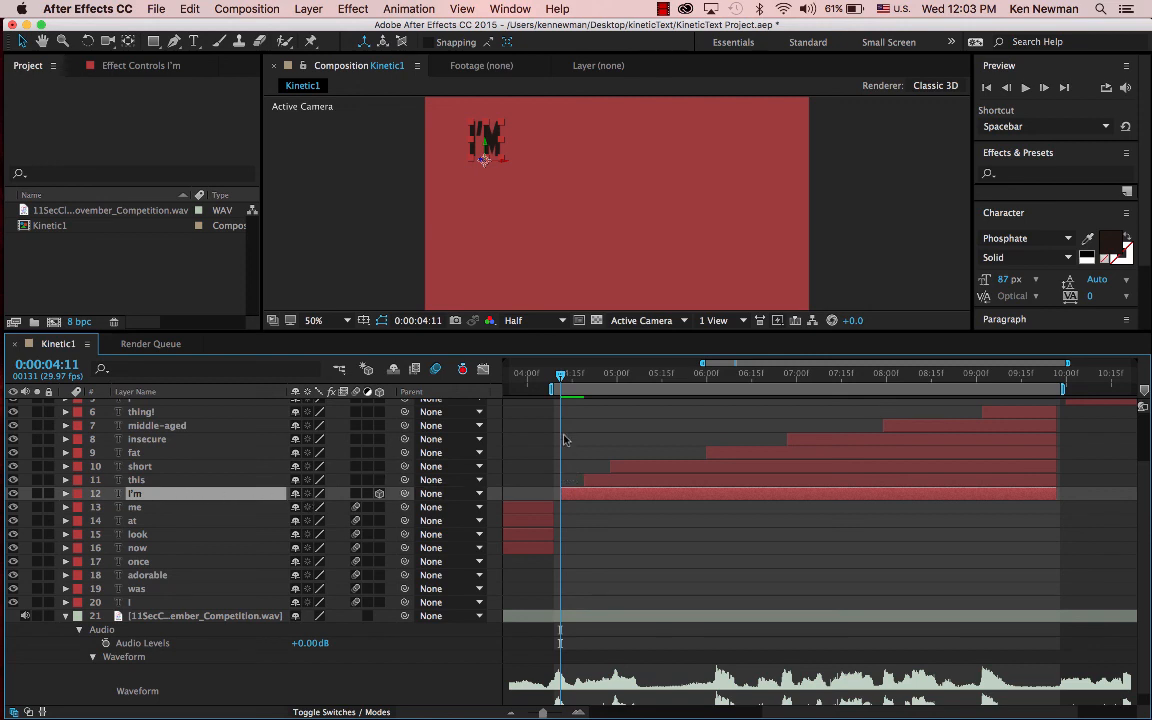
click(65, 494)
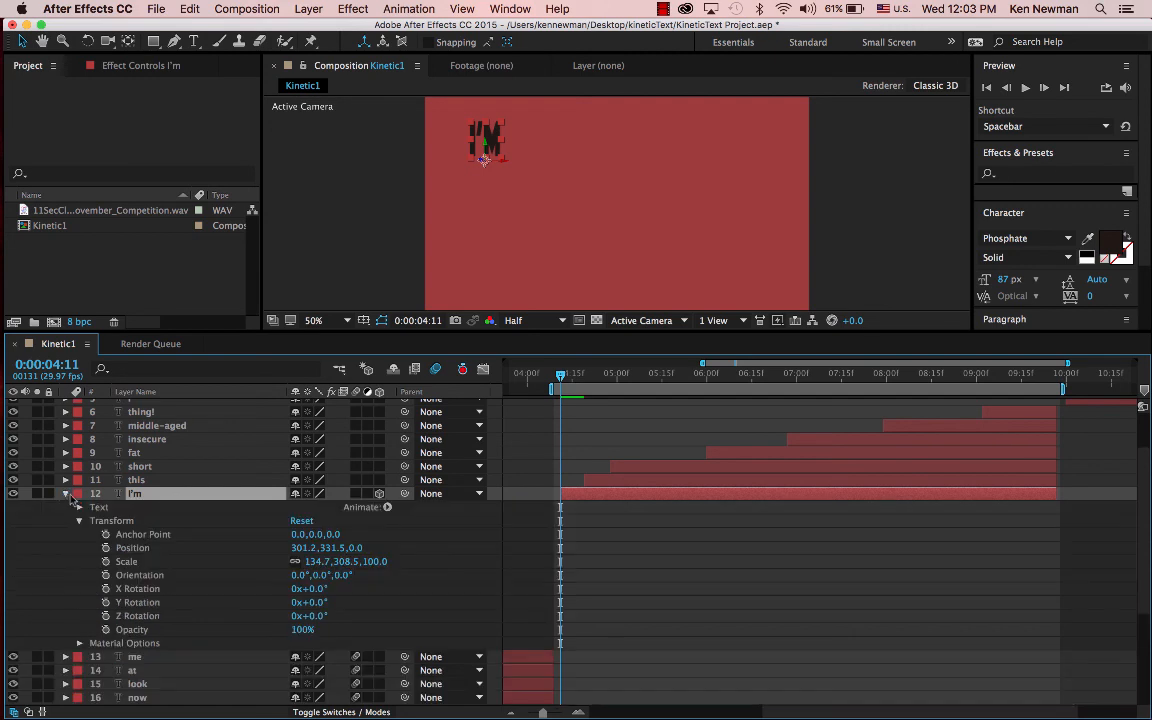
click(380, 494)
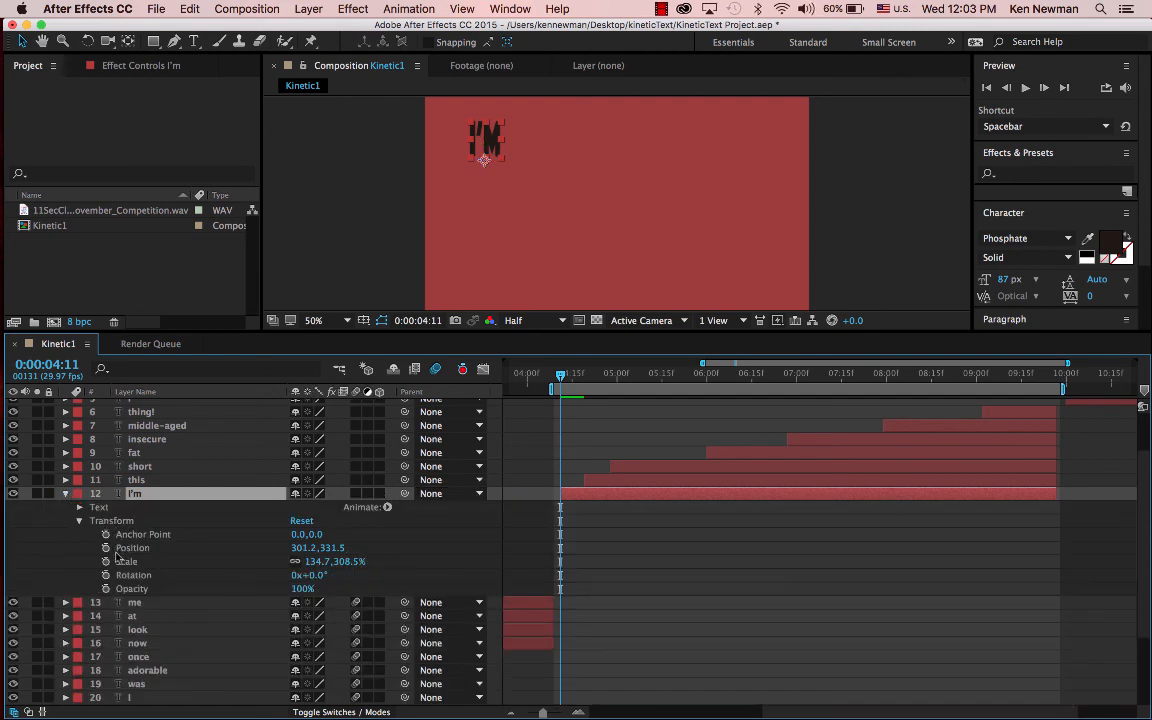
click(379, 494)
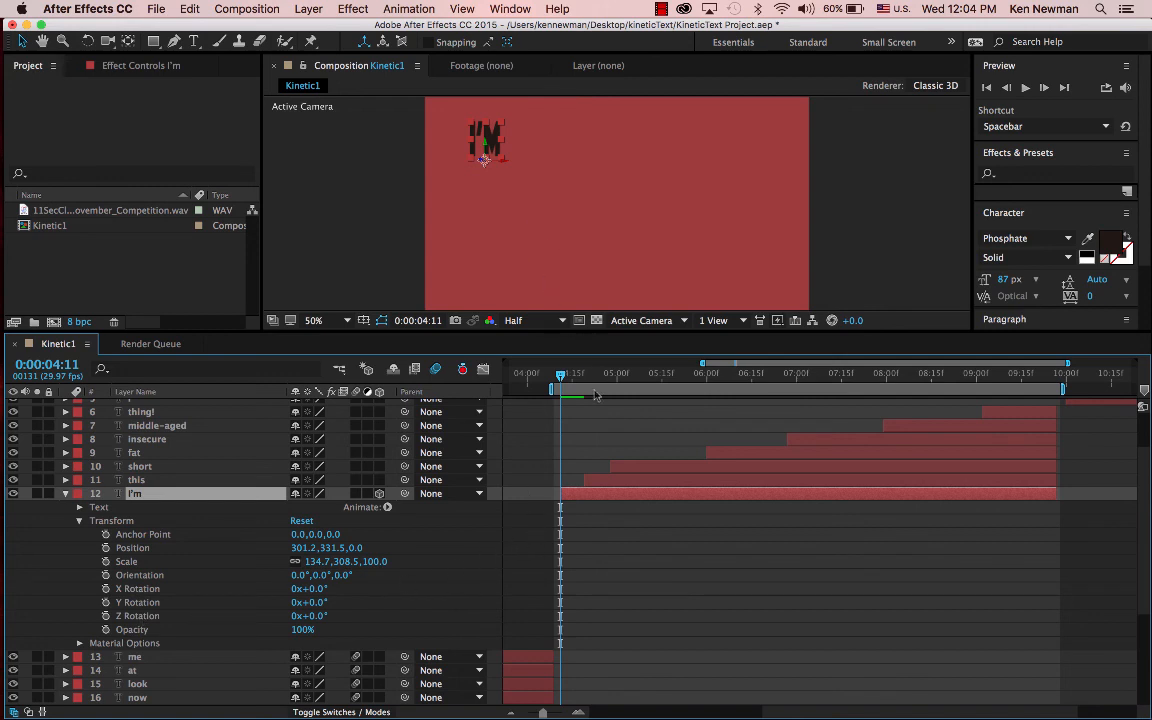
- Keyframe the I'm layer's Y Rotation at 90° at 0:00:04:11 and 0° at 0:00:04:16
click(316, 604)
key(Return)
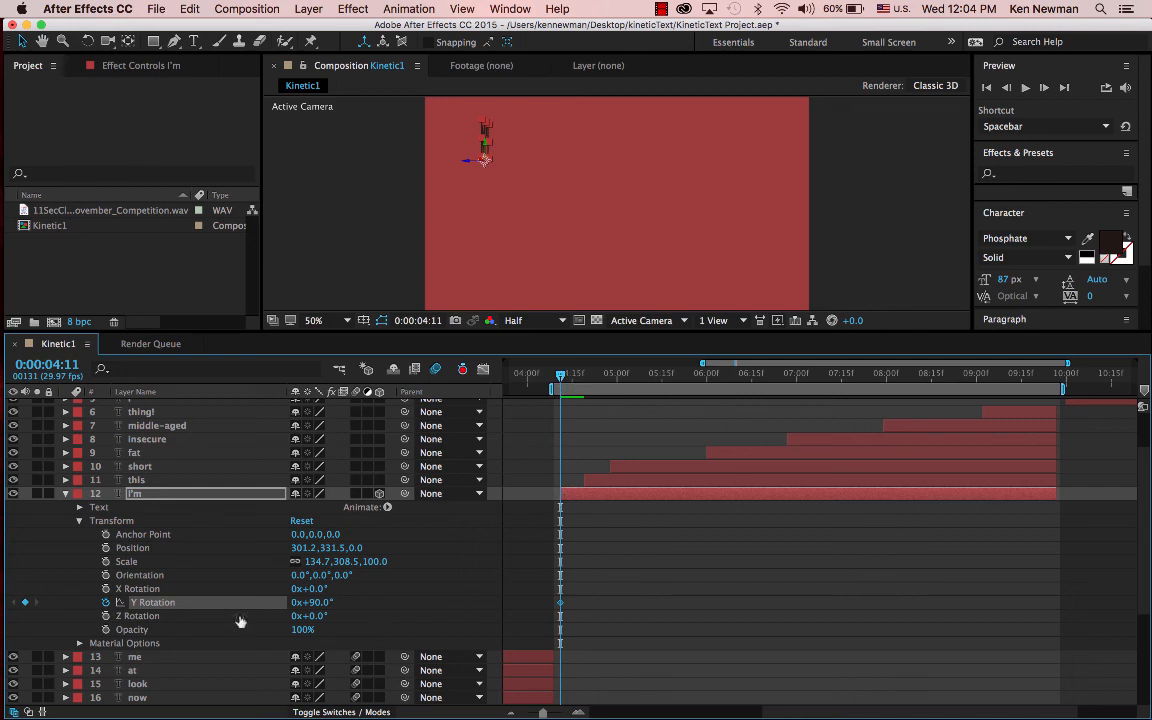
drag(563, 378, 575, 377)
click(313, 602)
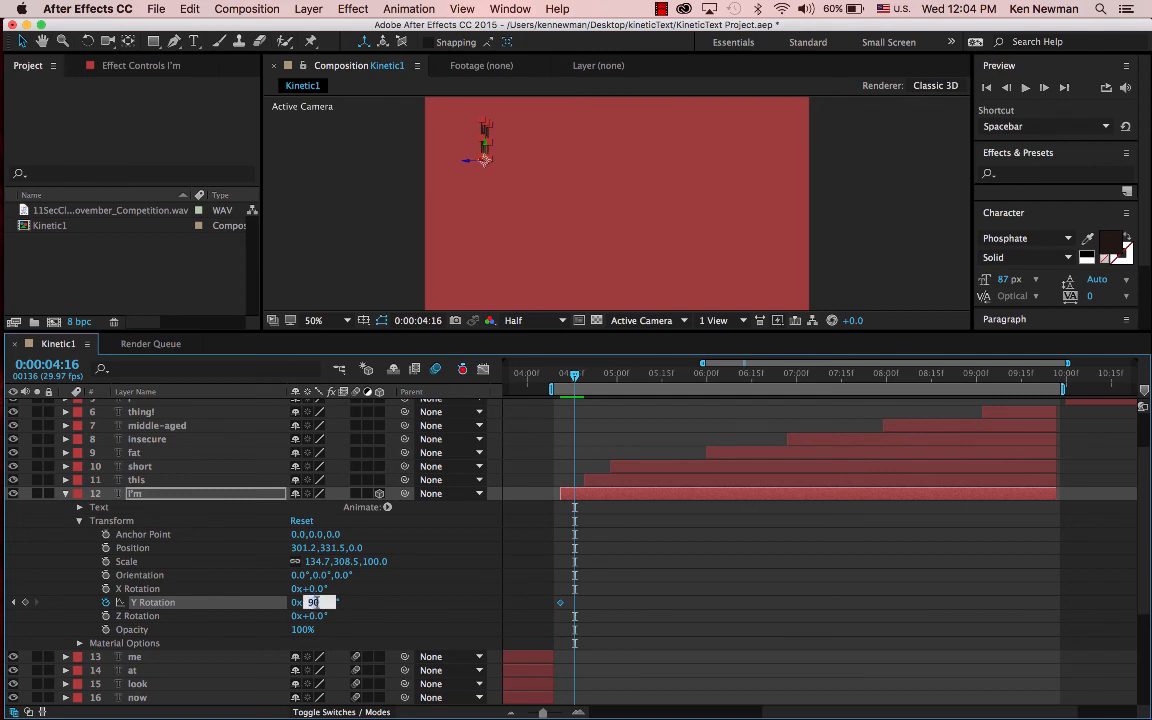
key(Return)
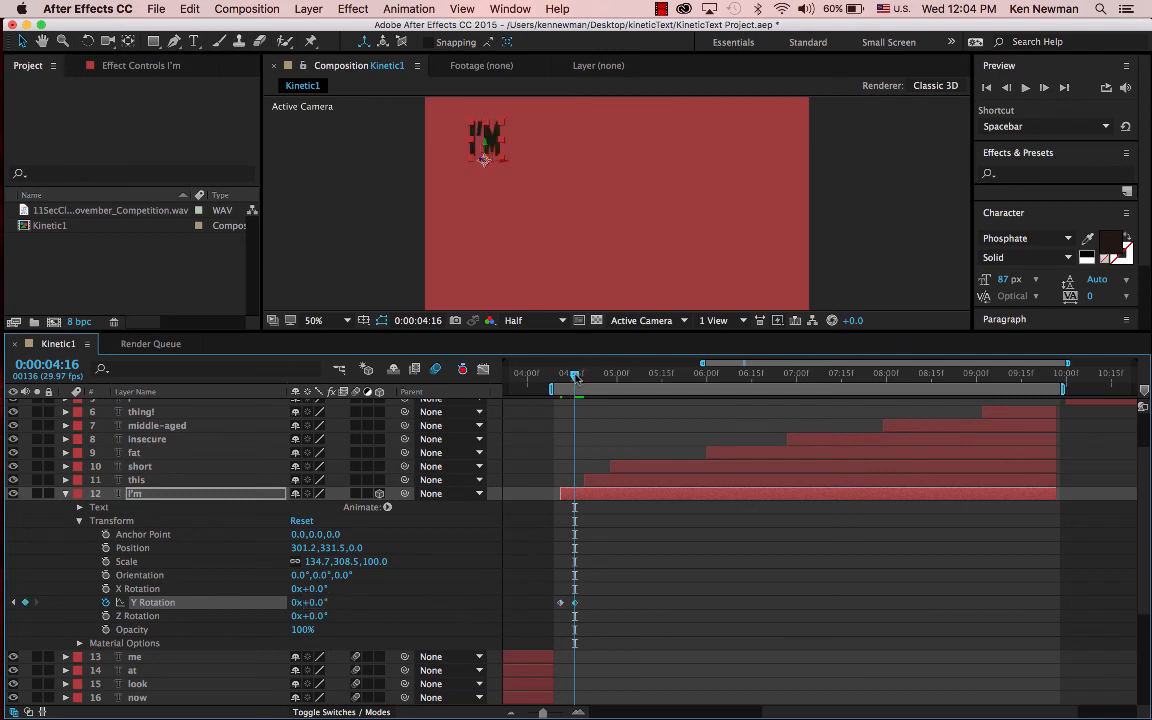
- Make the this layer 3D and expand its Transform properties with the playhead at 0:00:04:20
mouse_move(576, 375)
mouse_down()
mouse_move(563, 375)
mouse_move(585, 377)
mouse_move(563, 379)
mouse_move(588, 384)
mouse_up()
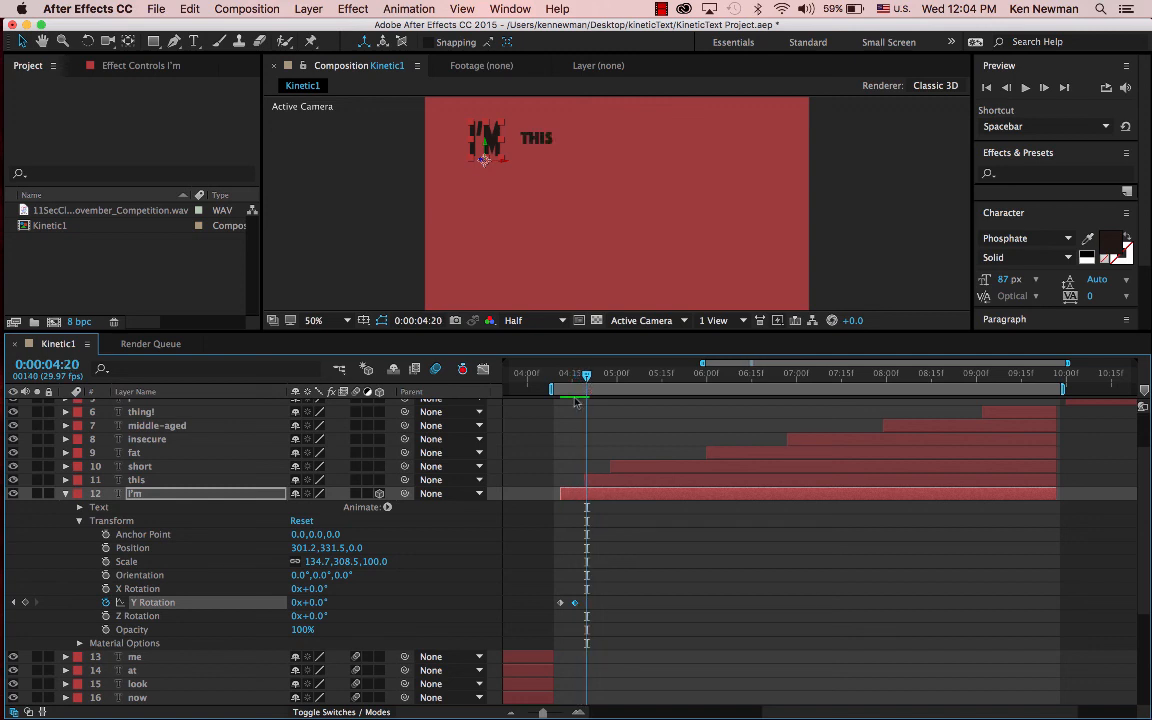
click(595, 483)
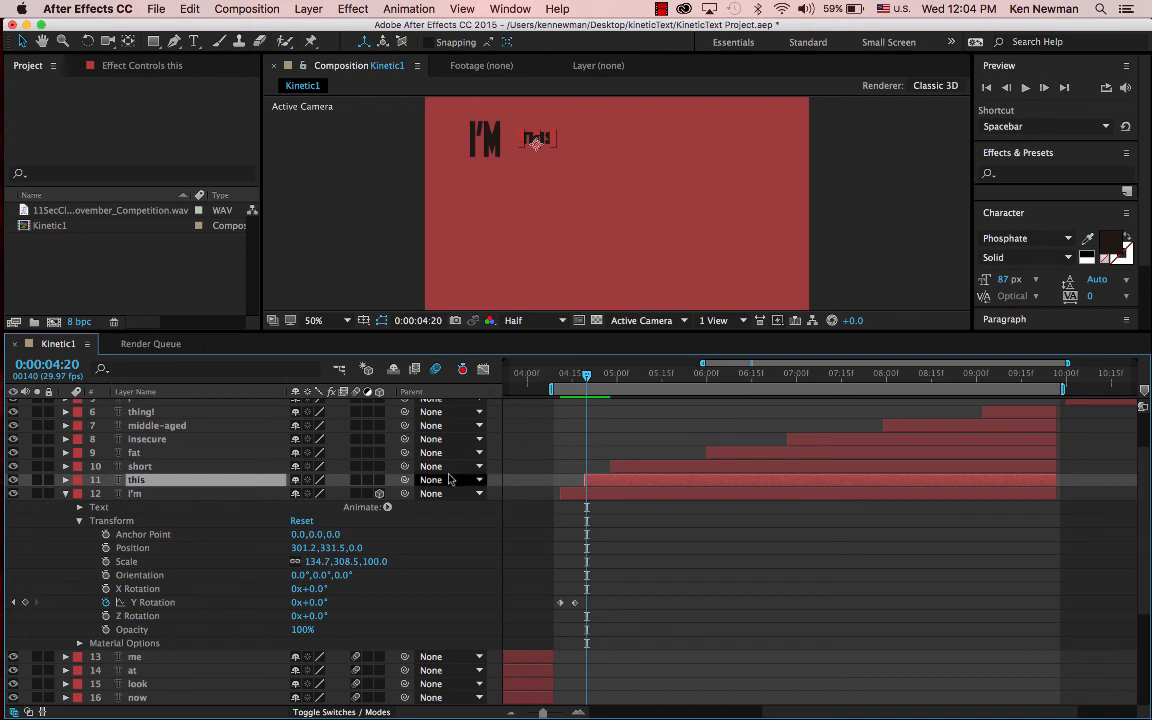
click(379, 481)
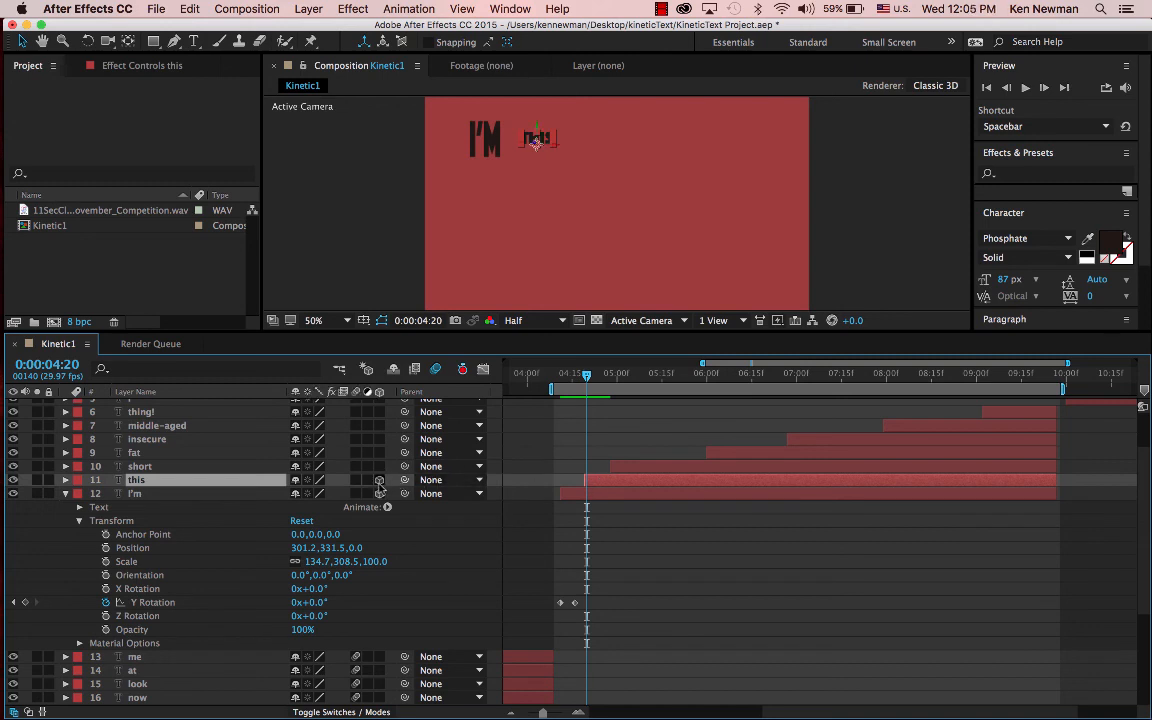
click(65, 494)
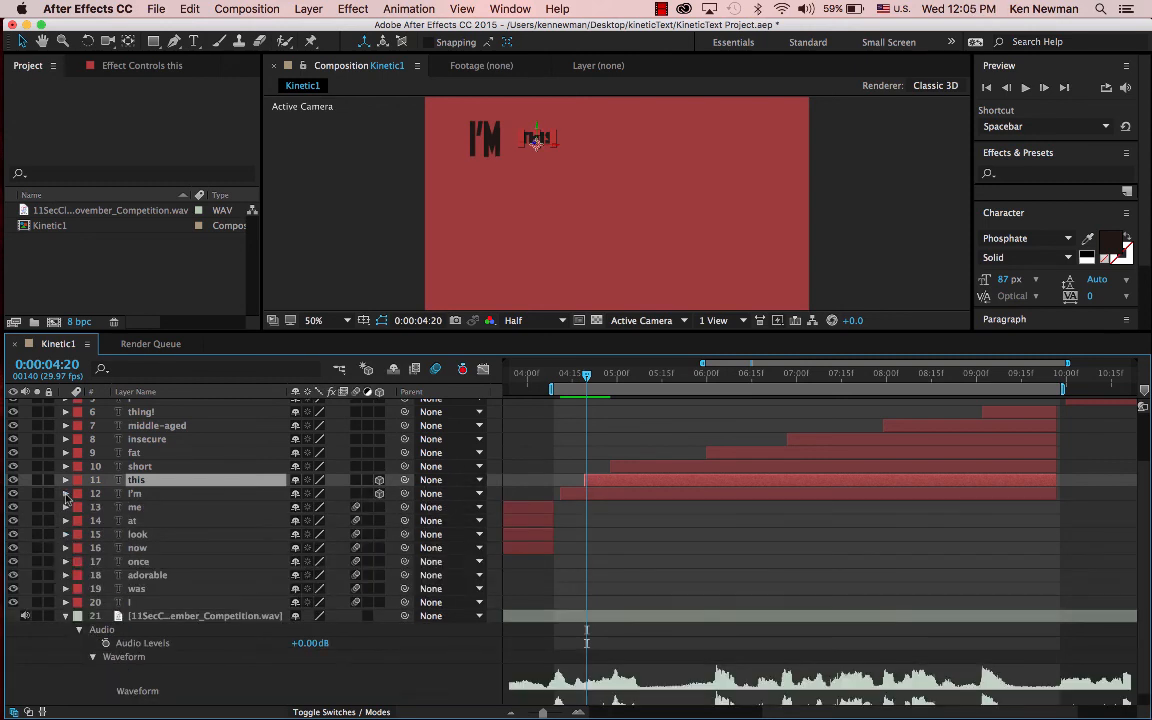
click(65, 480)
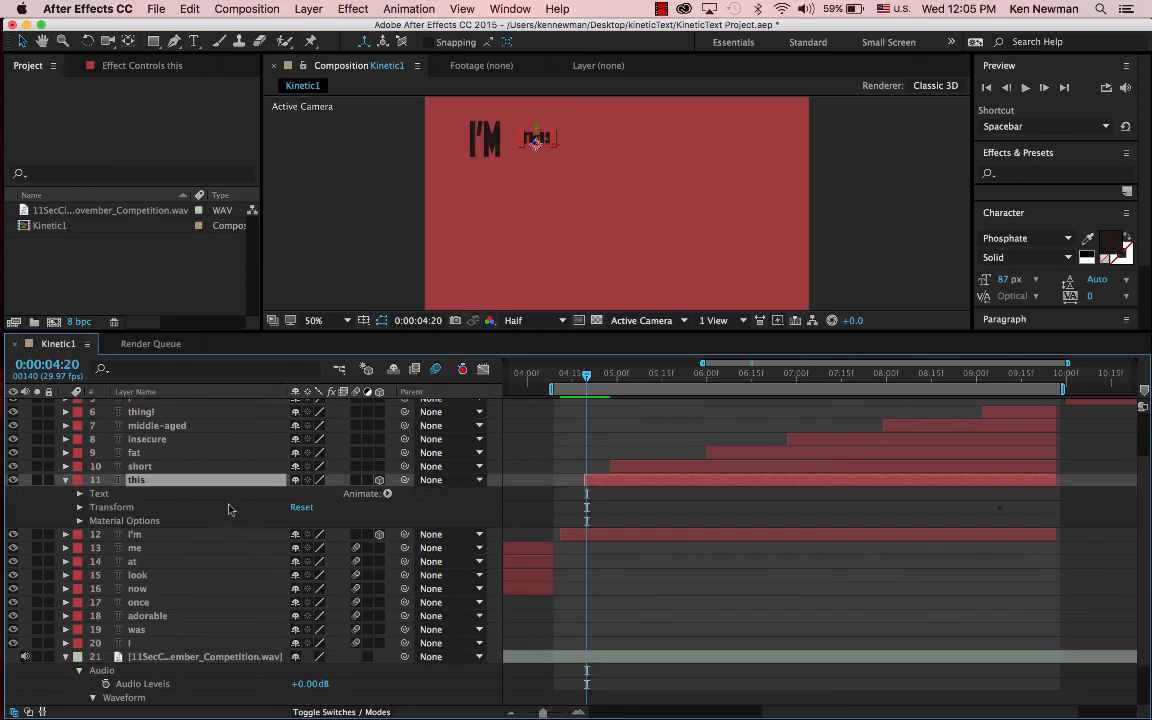
click(80, 508)
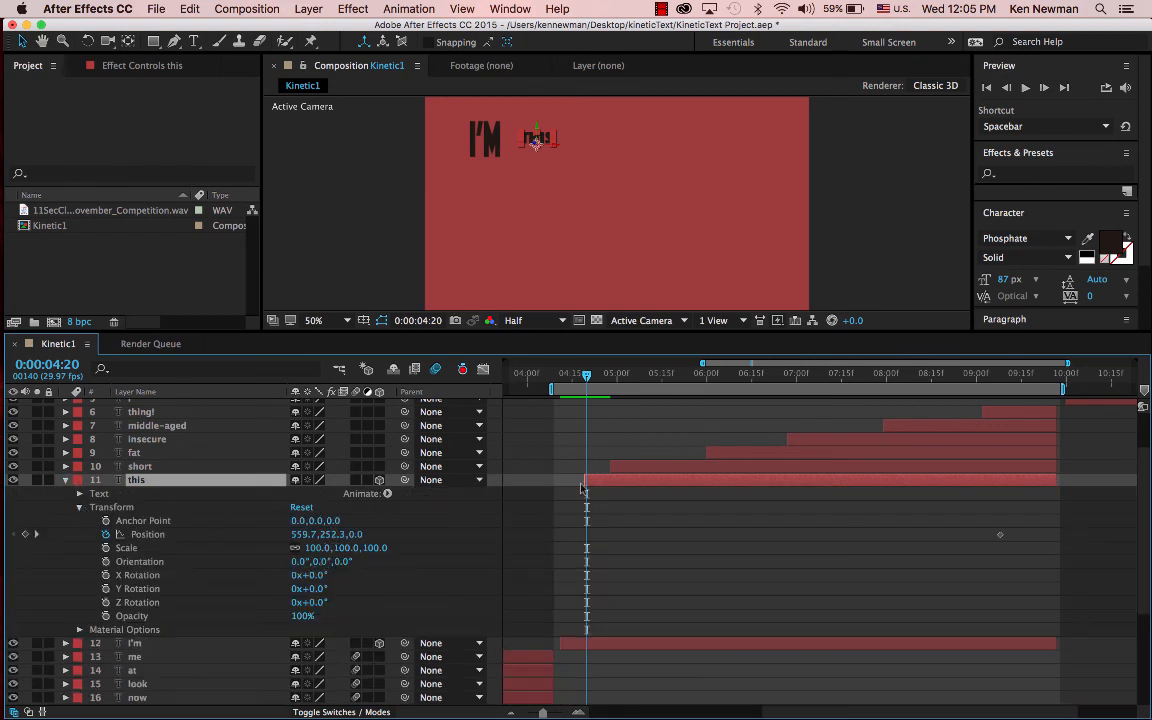
- Keyframe the this layer's X Rotation at 90° at 0:00:04:20 and 0° at 0:00:04:25
click(316, 576)
key(Return)
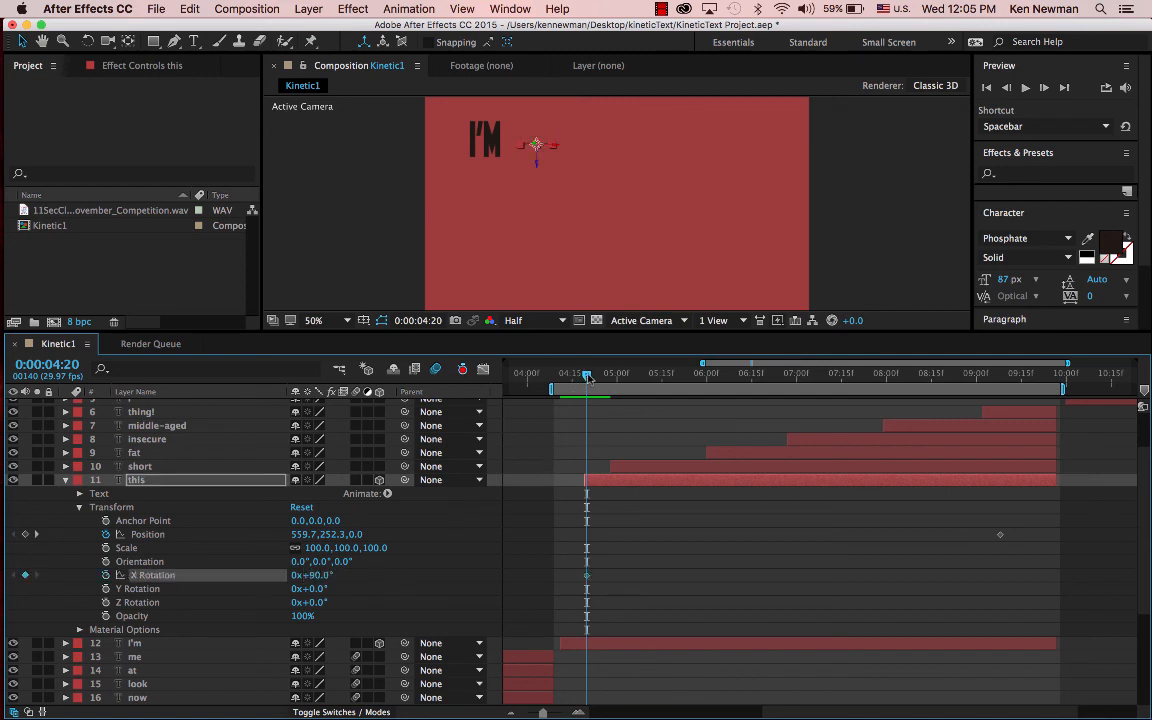
drag(588, 374, 604, 378)
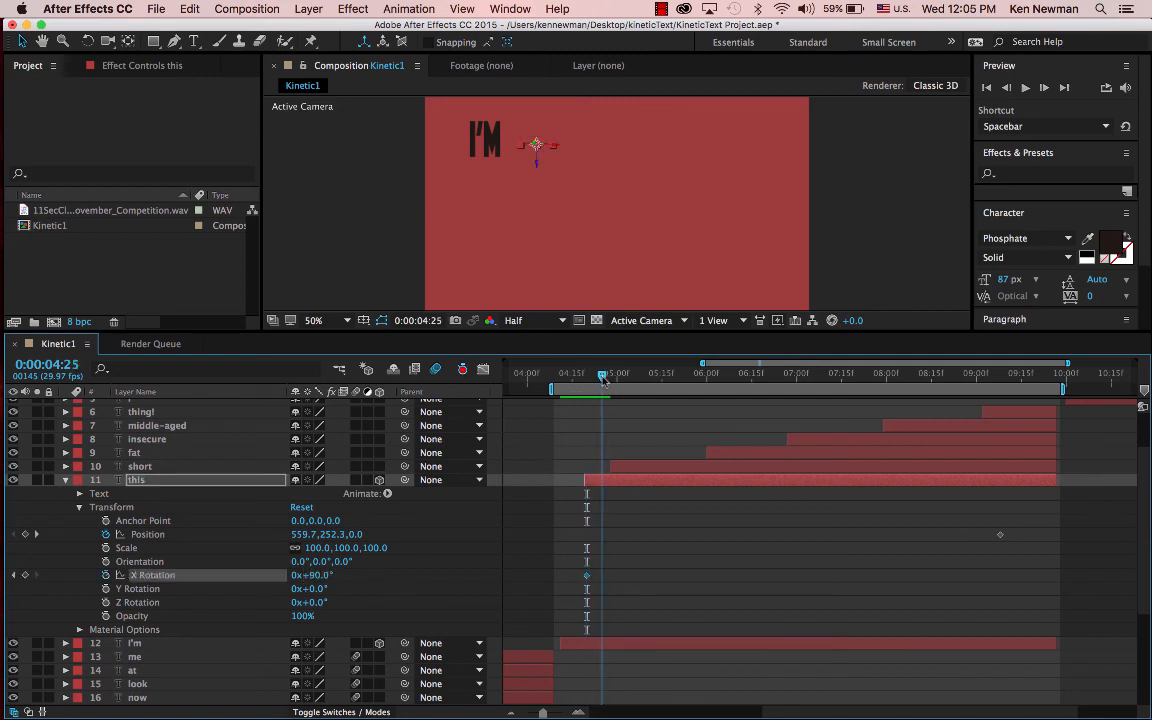
click(312, 575)
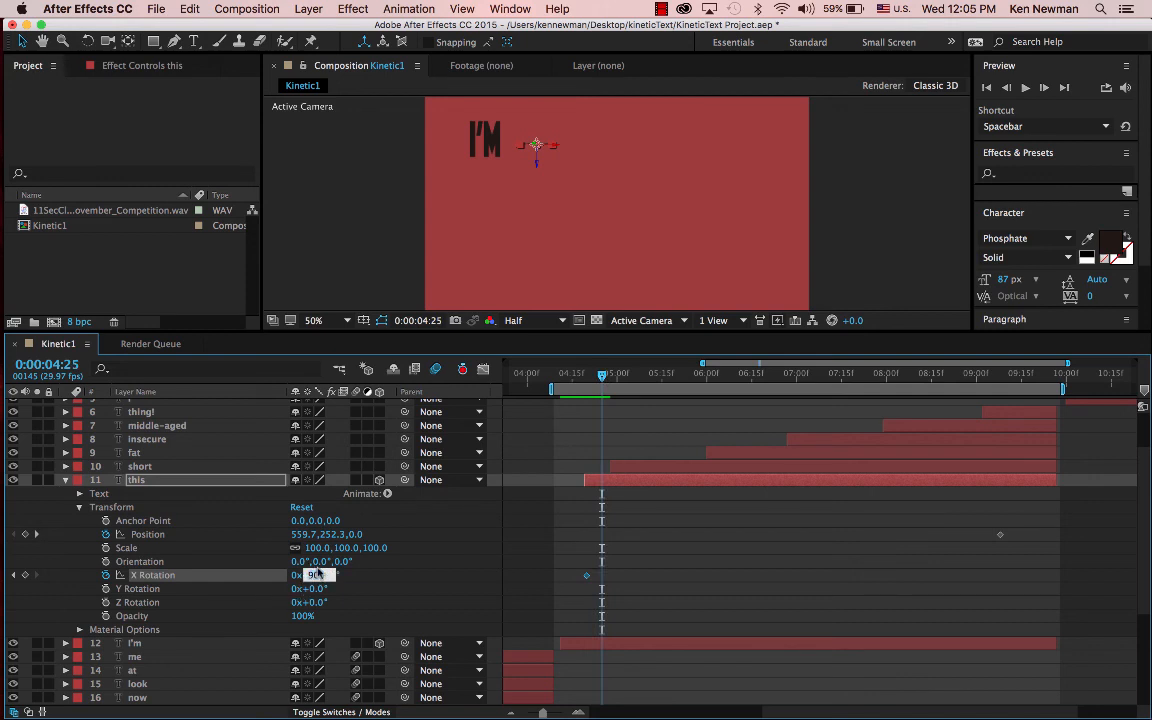
text(0)
key(Return)
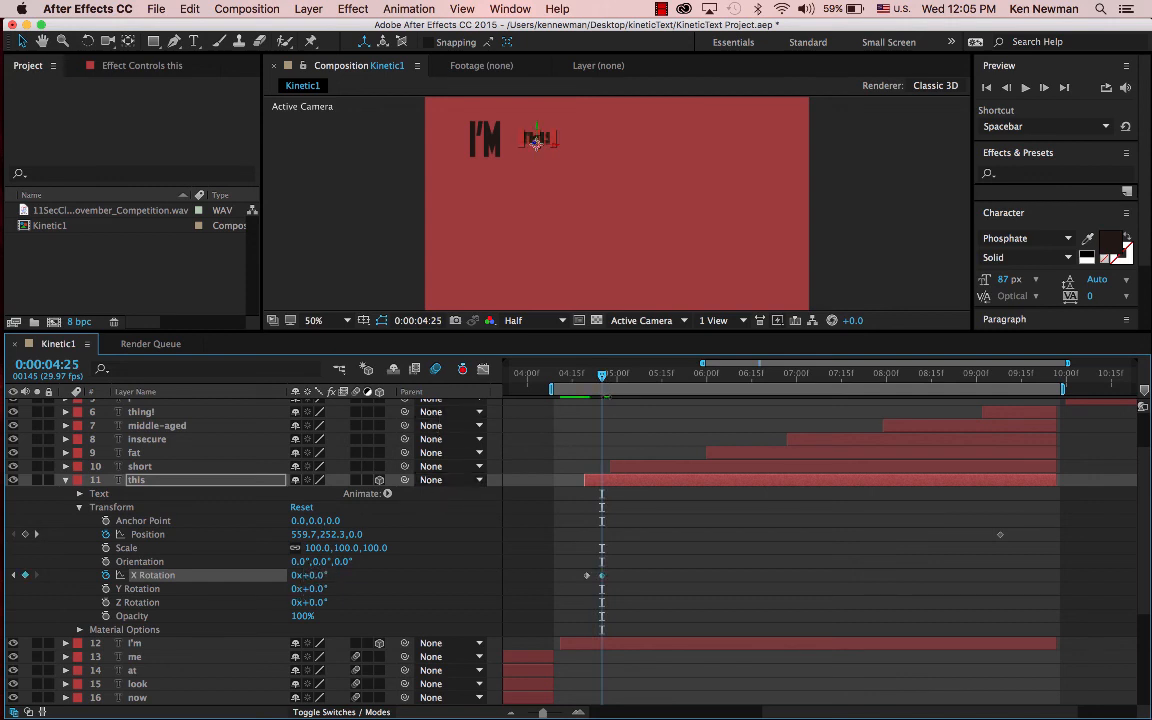
- Play the I'm this short words to check the 3D rotations, finishing with the playhead at 0:00:05:00
mouse_move(603, 376)
mouse_down()
mouse_move(556, 376)
mouse_move(606, 386)
mouse_move(534, 386)
mouse_move(608, 387)
mouse_up()
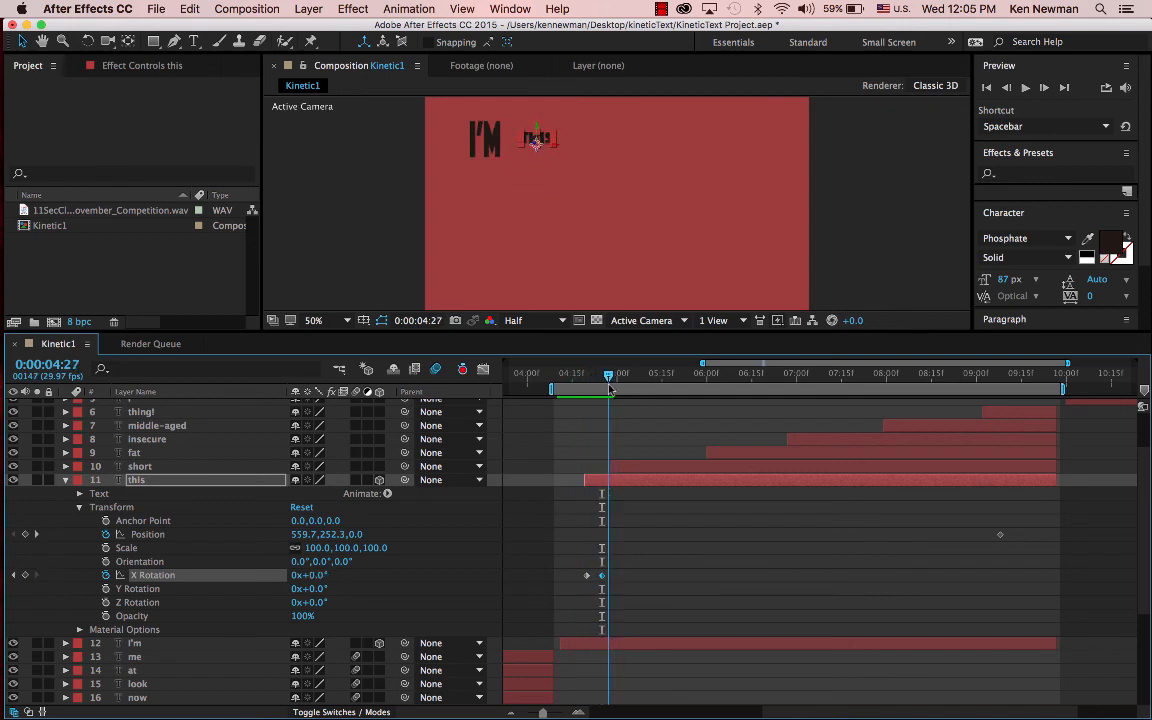
key(space)
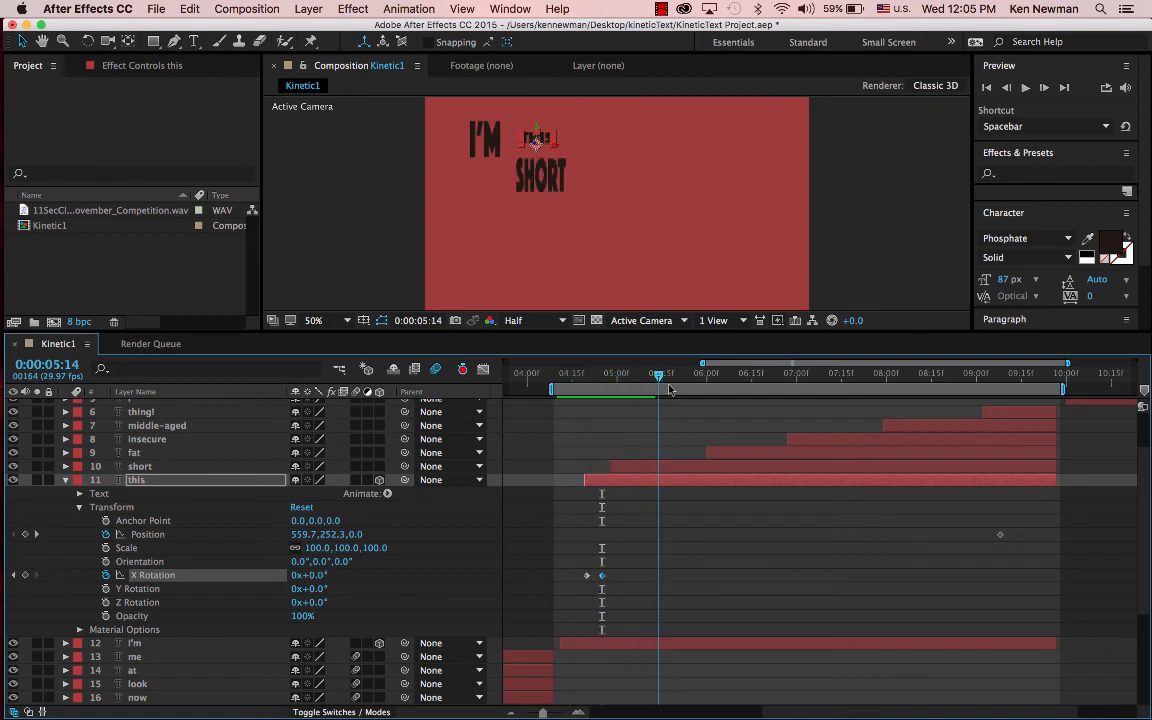
mouse_move(639, 391)
mouse_down()
mouse_move(580, 391)
mouse_move(617, 394)
mouse_up()
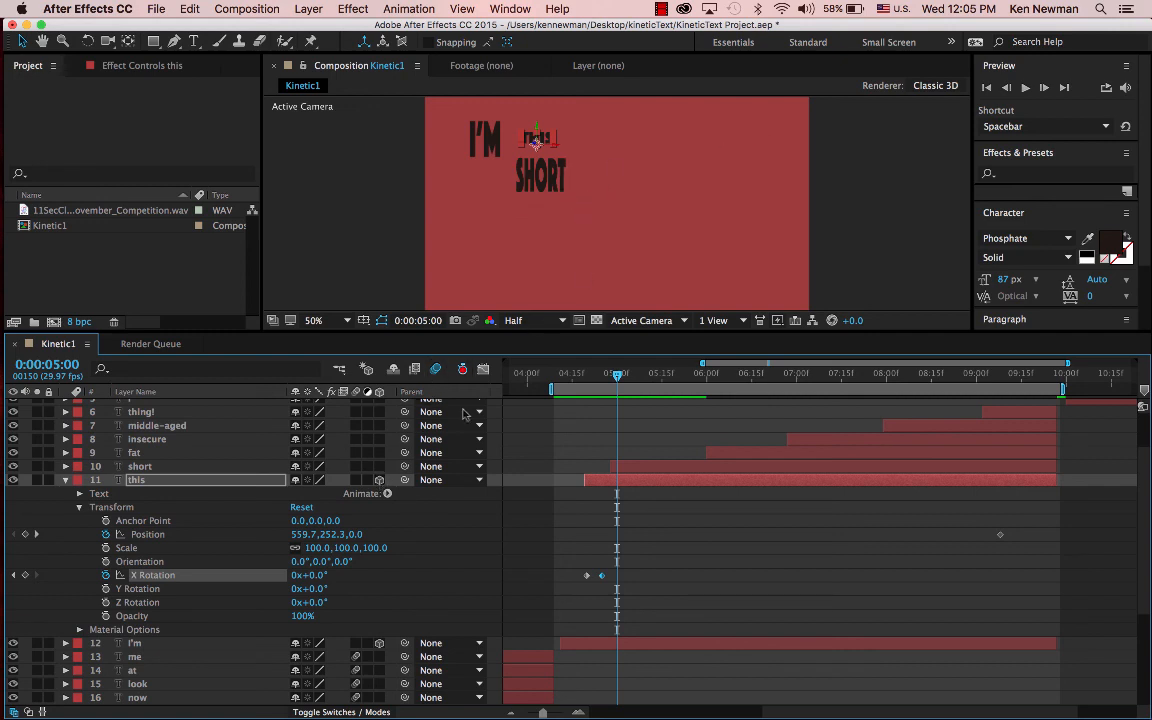
- Review the renderer choices in the composition's advanced settings and keep Classic 3D
click(936, 88)
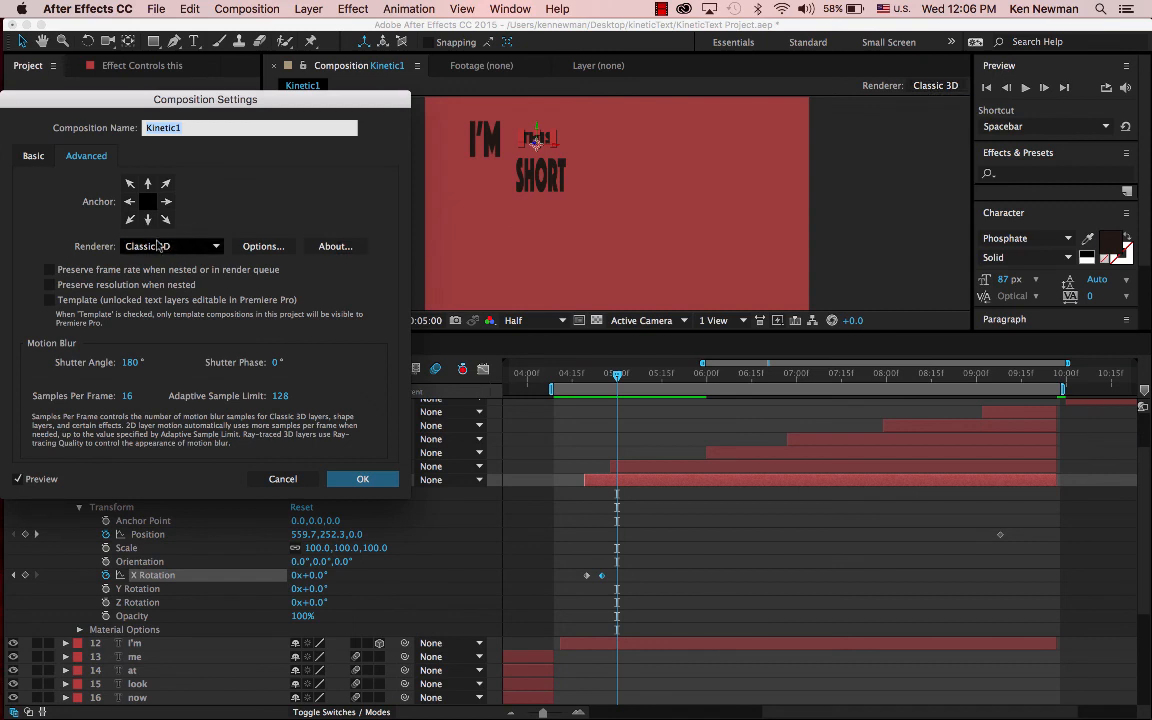
click(172, 246)
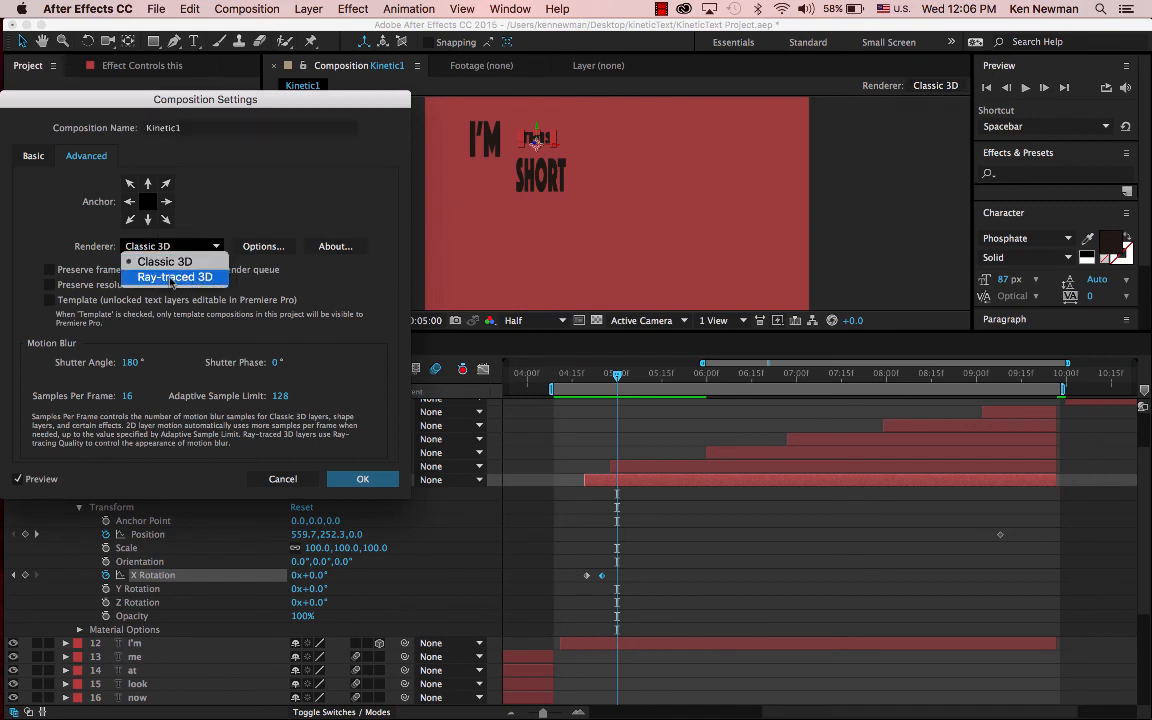
click(169, 263)
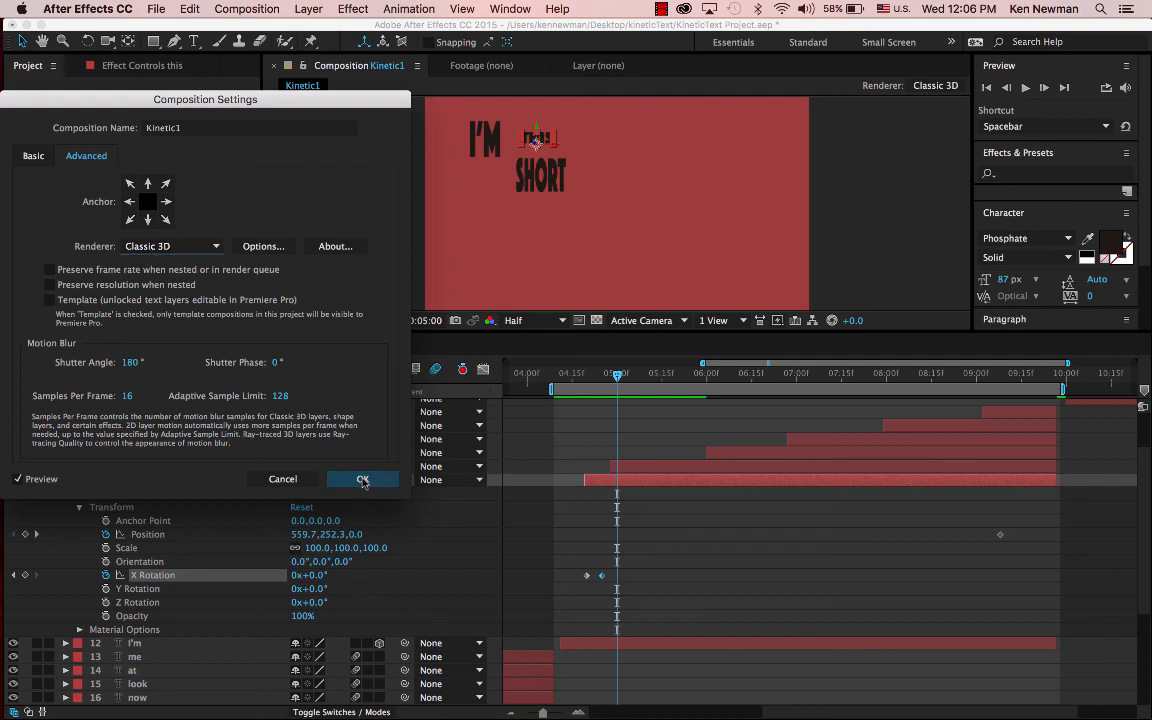
click(366, 479)
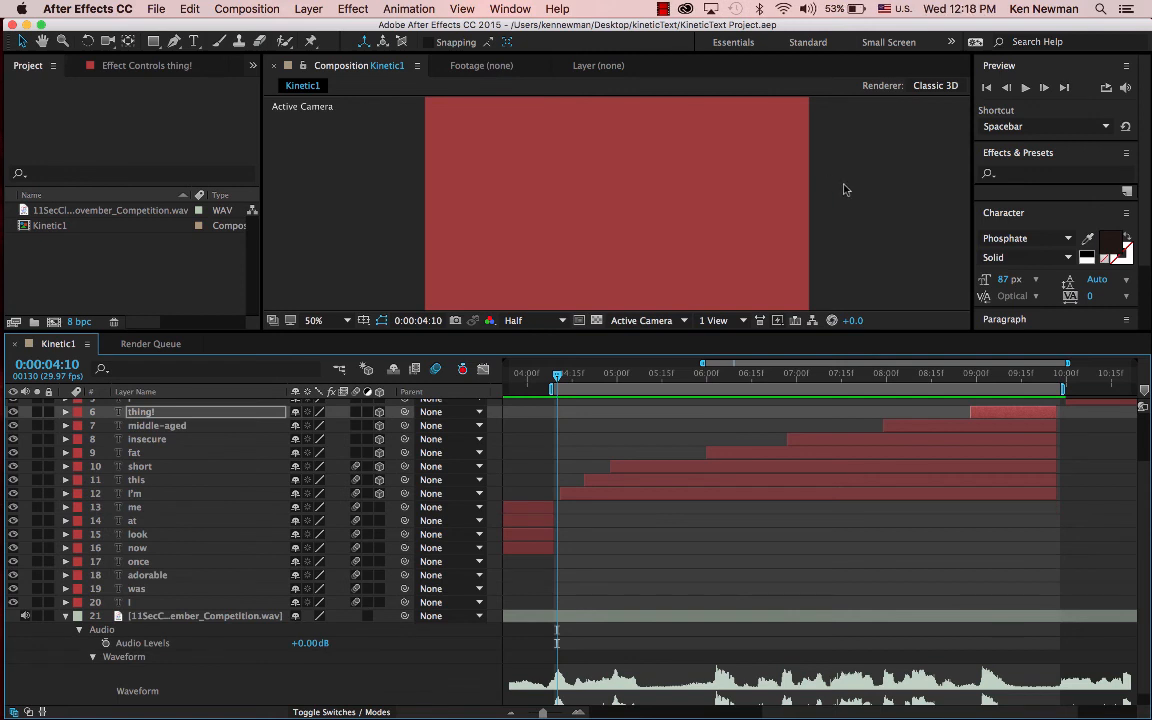
- Play the phrase from I'm through thing! to check its motion, and return the playhead to 0:00:04:15
key(space)
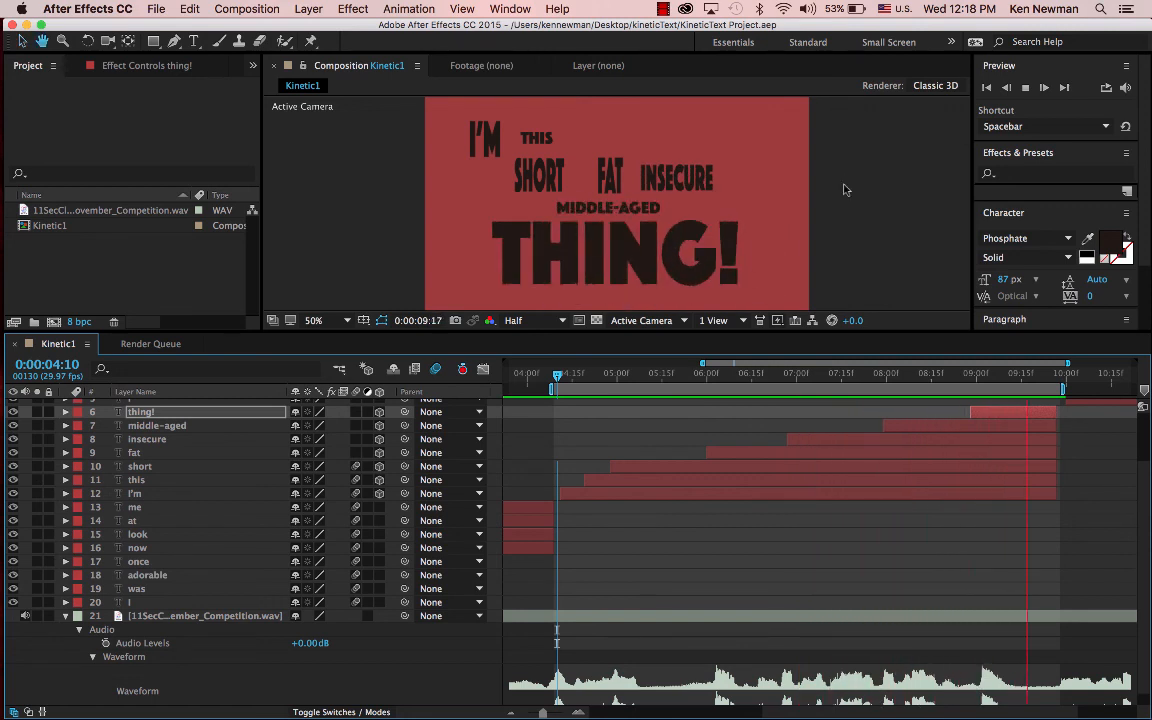
key(space)
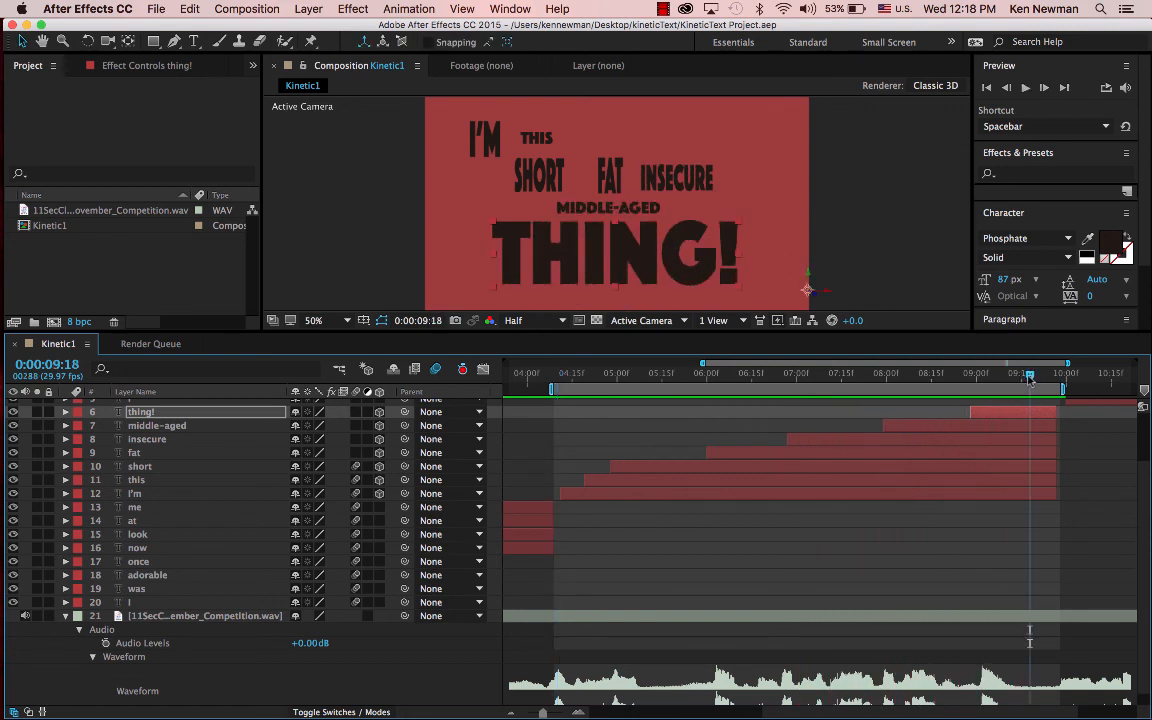
drag(1030, 382, 573, 392)
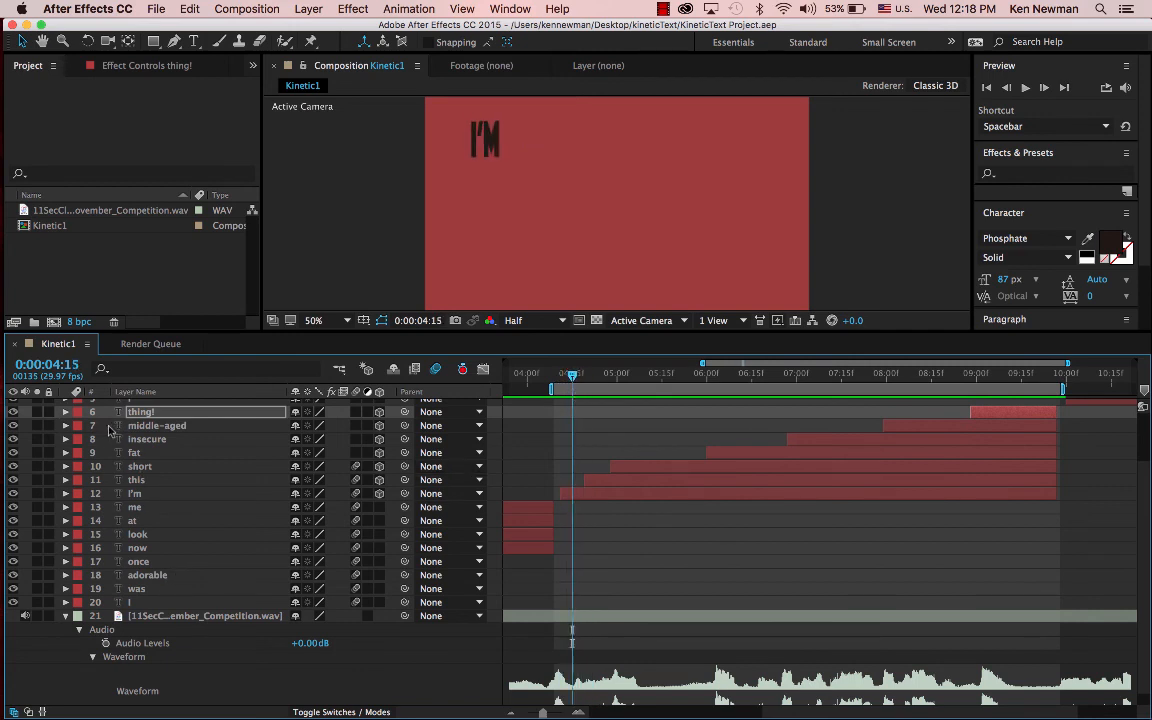
- Examine the I'm layer's Y Rotation keyframes, scrubbing between 0:00:04:11 and 0:00:04:15
click(65, 494)
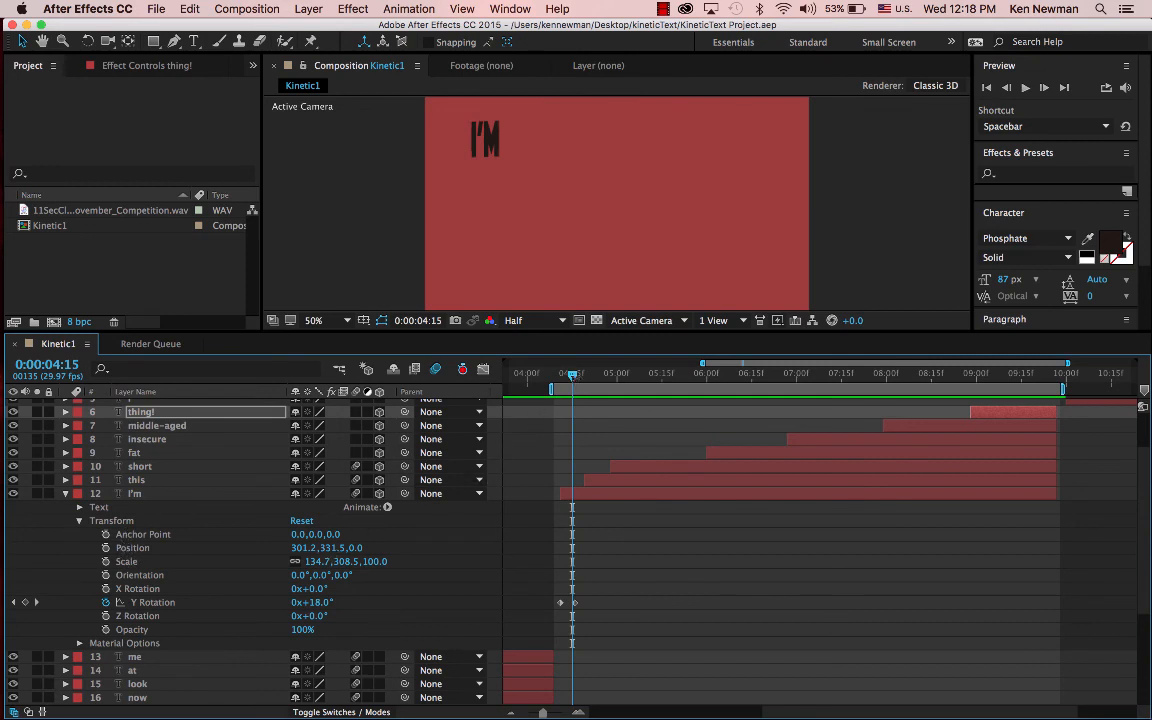
drag(575, 383, 562, 385)
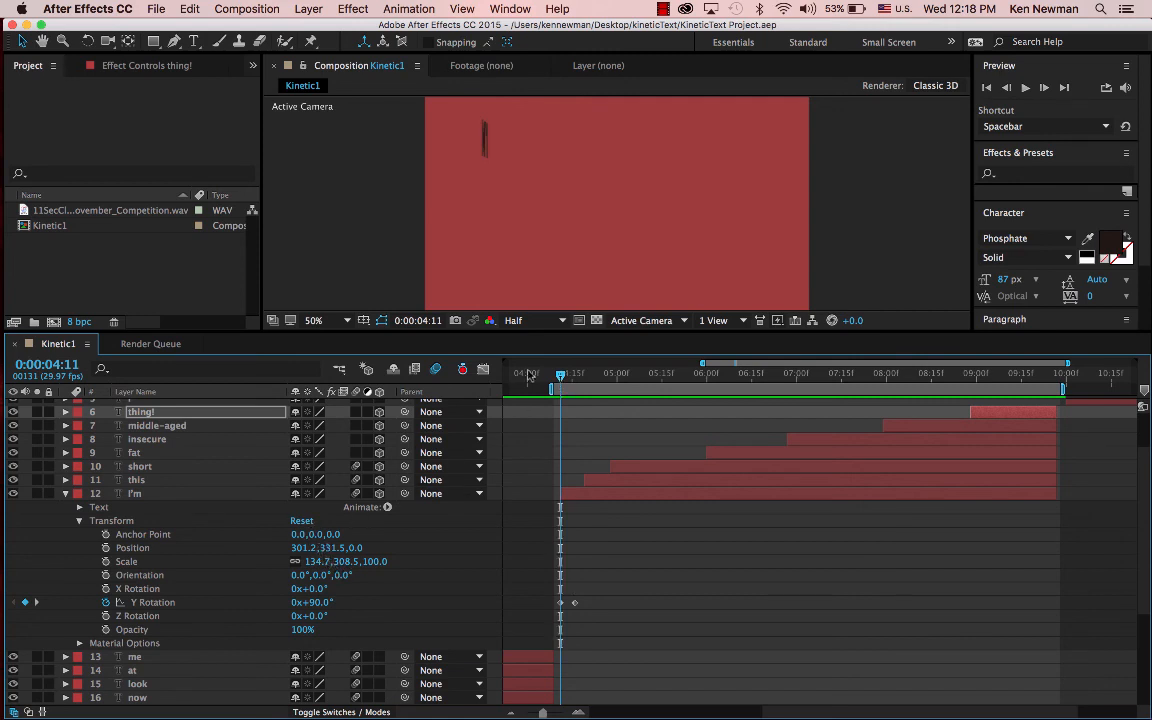
mouse_move(562, 377)
mouse_down()
mouse_move(578, 378)
mouse_move(559, 380)
mouse_move(573, 383)
mouse_move(571, 400)
mouse_up()
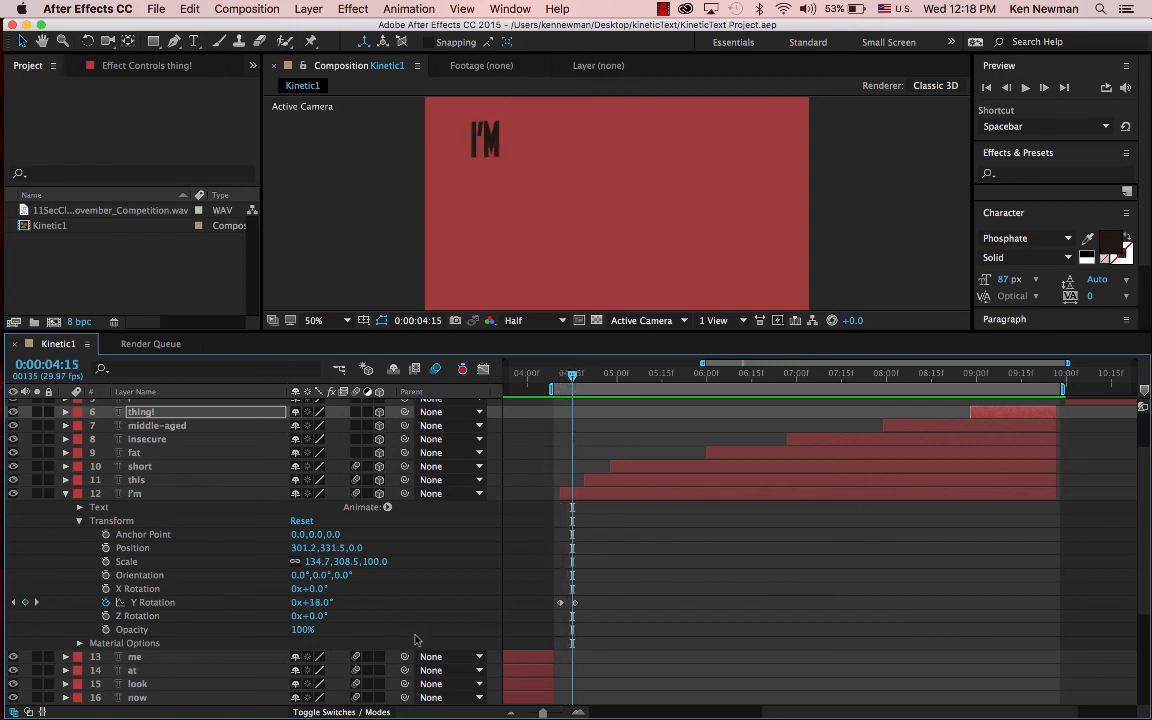
- Examine the this layer's X Rotation keyframes, scrubbing across them from 0:00:04:20 to 0:00:05:04
click(66, 481)
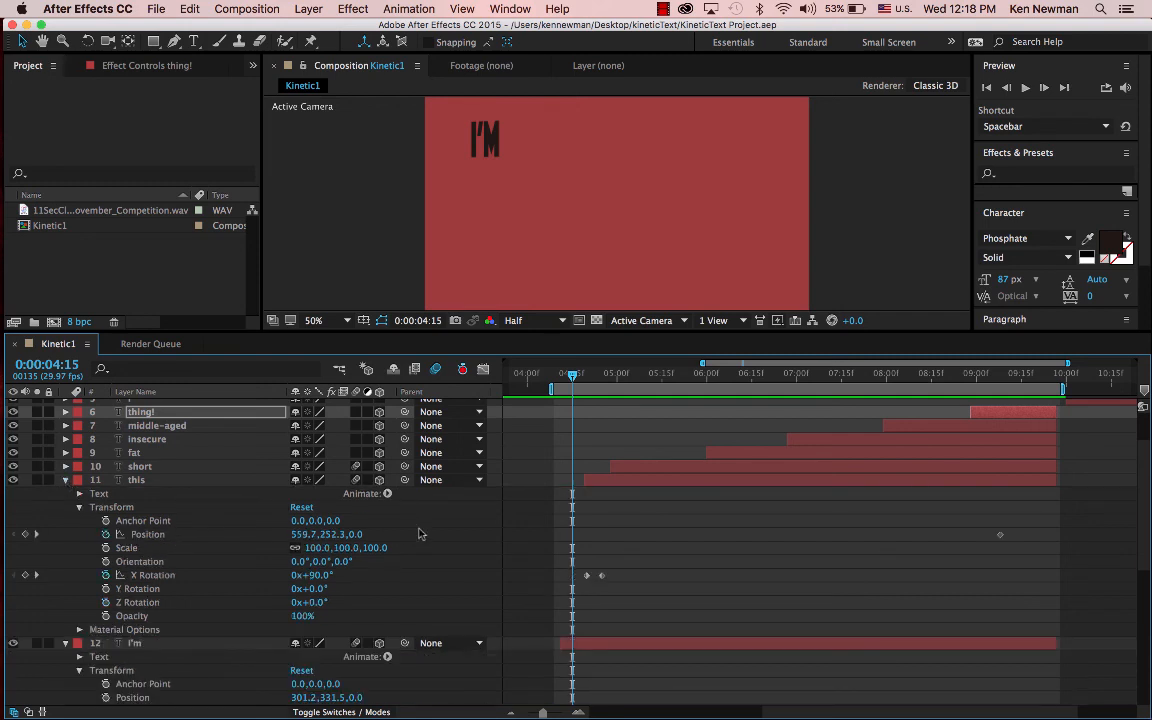
drag(573, 376, 600, 384)
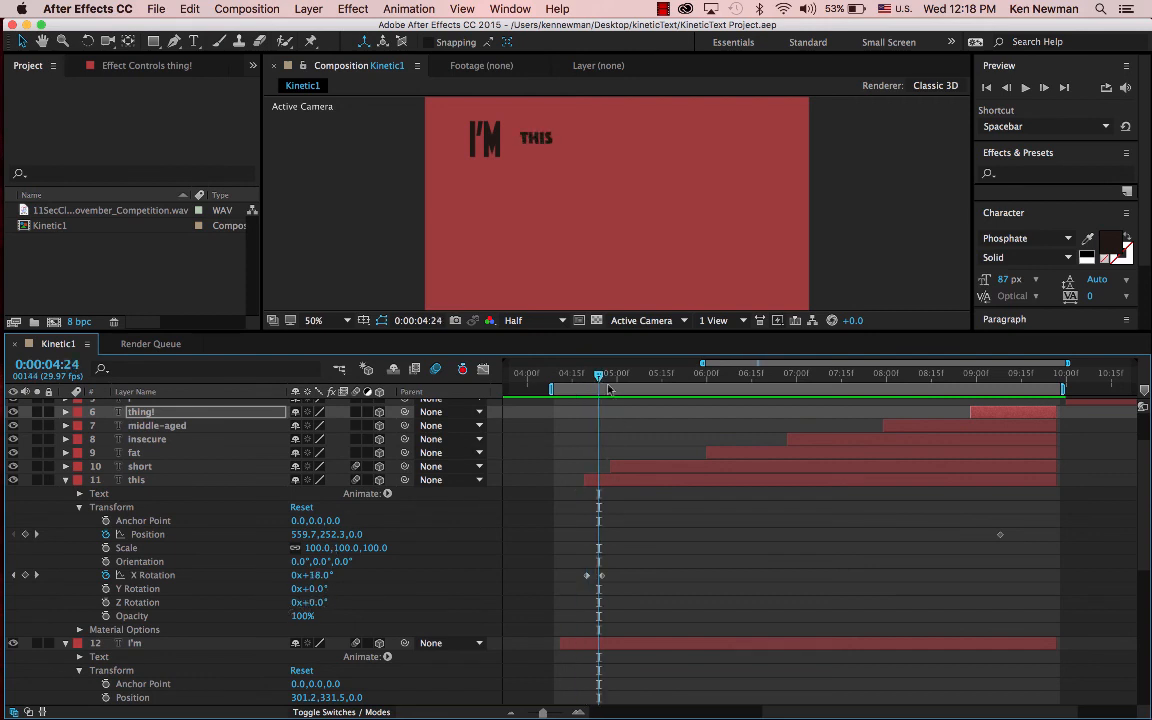
drag(600, 381, 586, 381)
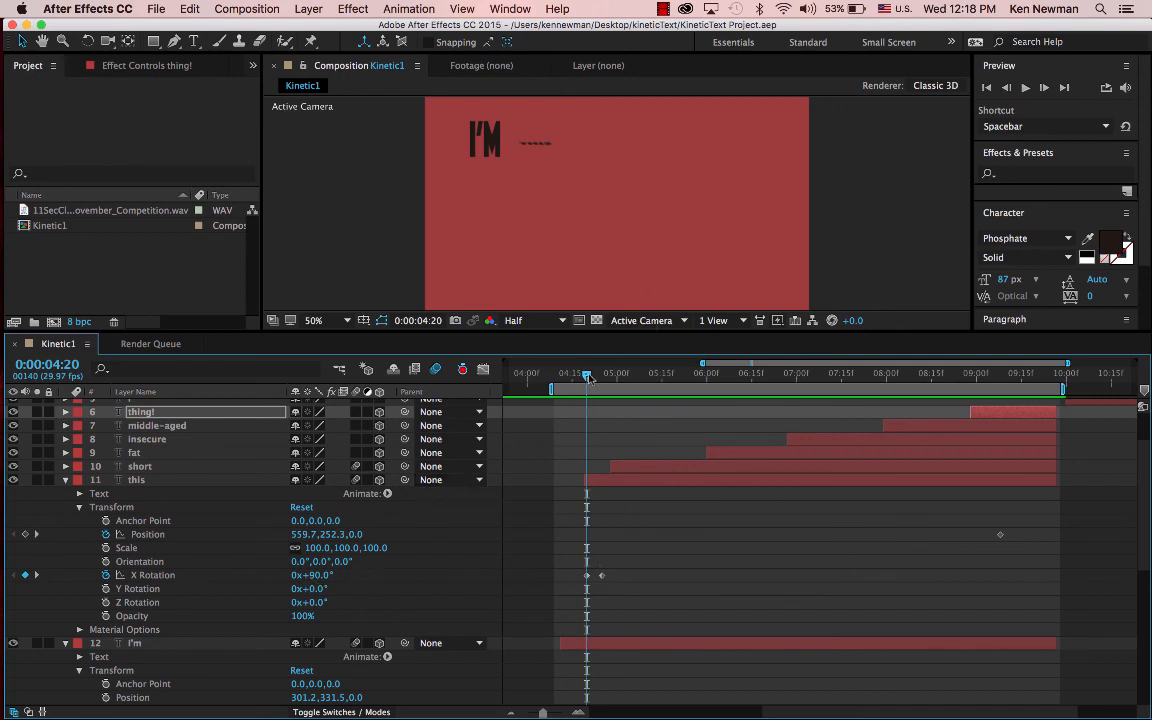
drag(590, 377, 630, 379)
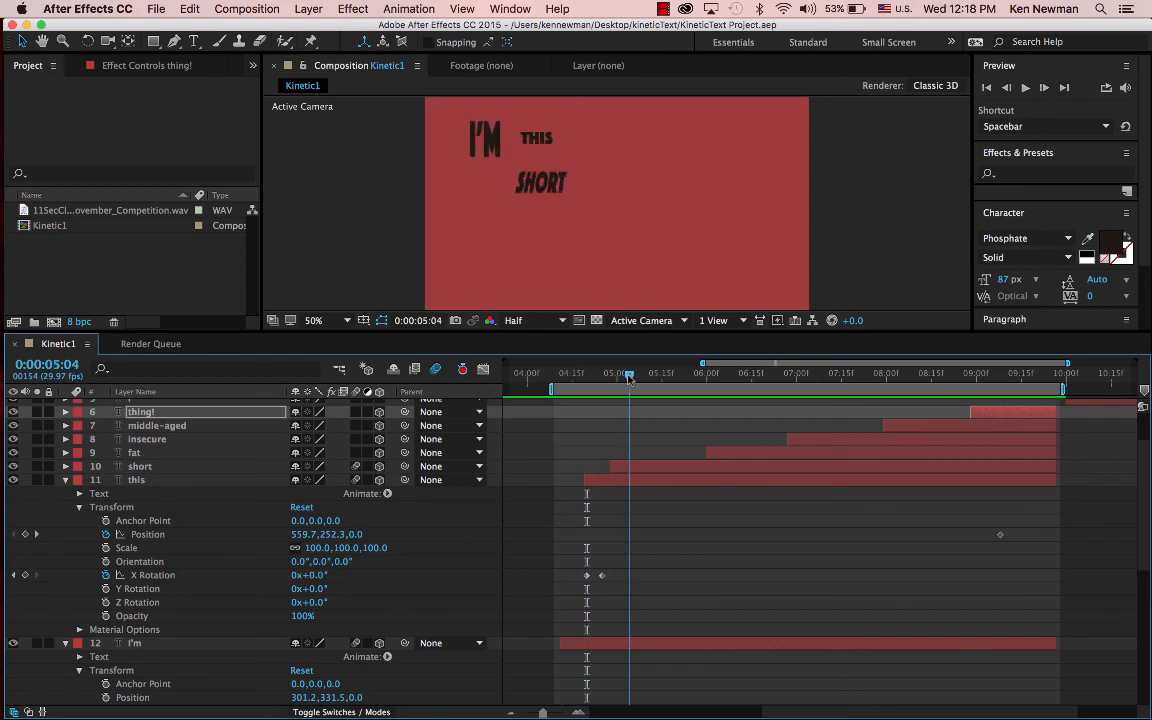
click(65, 480)
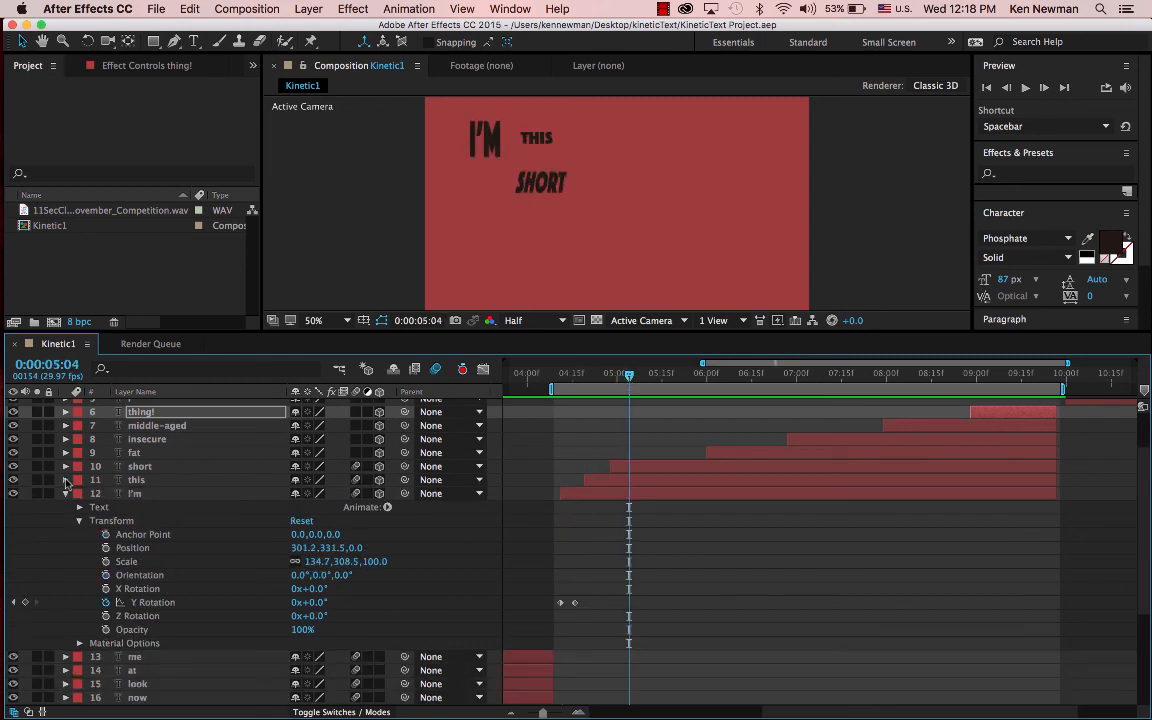
- Examine the short layer's X Rotation keyframes from 0:00:04:29 and scrub ahead to 0:00:06:07
click(65, 466)
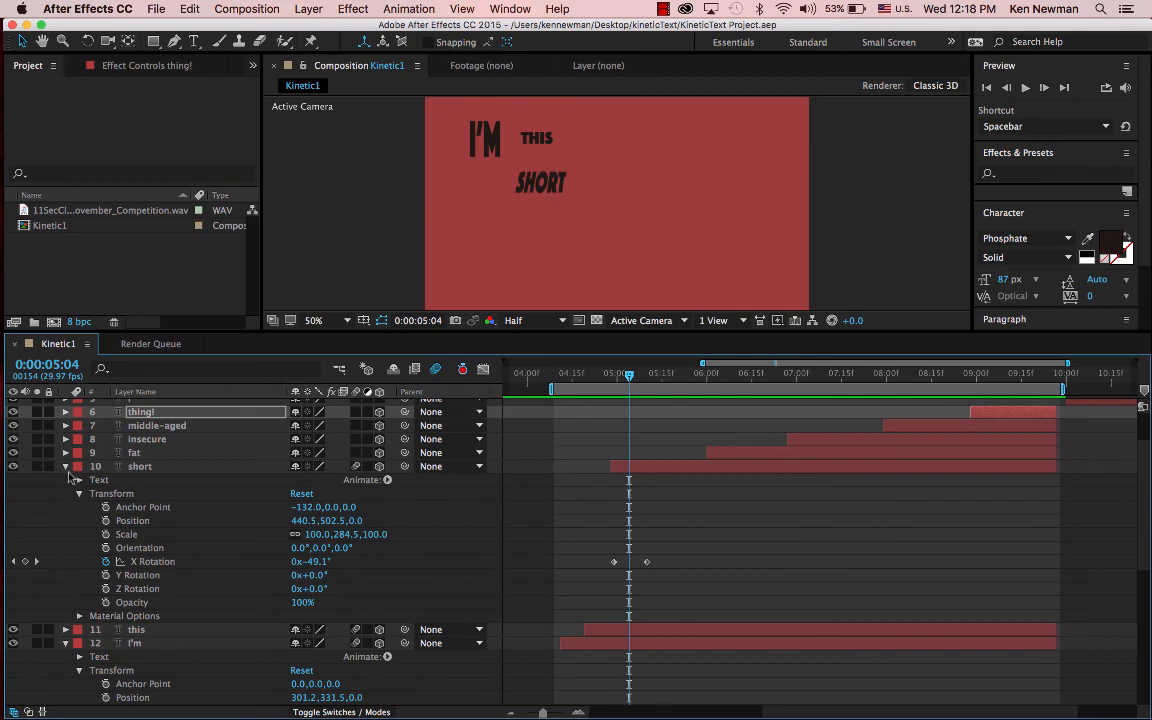
click(65, 643)
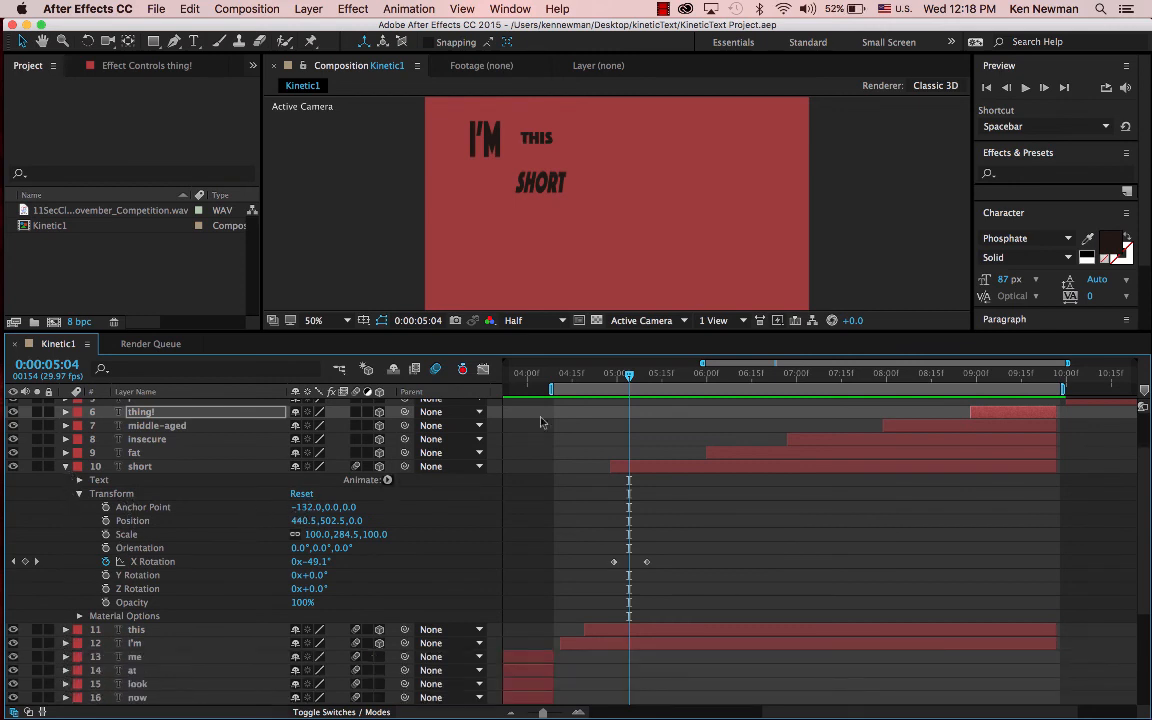
drag(630, 377, 615, 378)
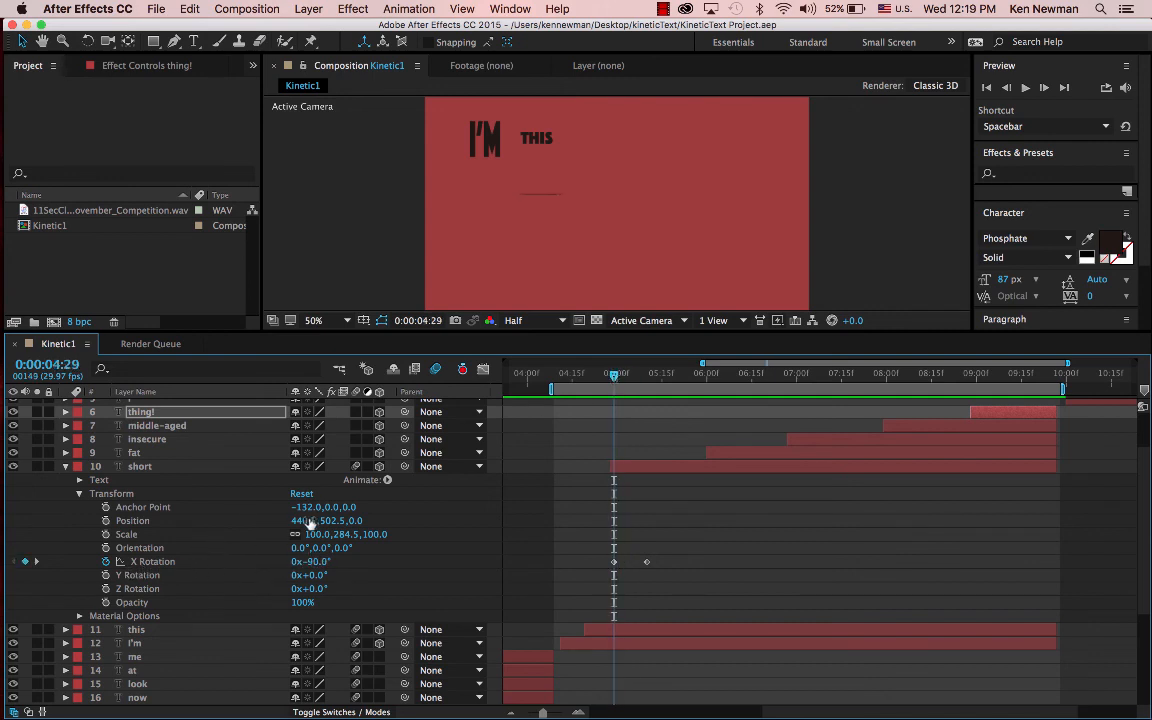
drag(613, 378, 727, 392)
- Examine the fat layer's Y Rotation keyframes, scrubbing to the closing keyframe at 0:00:06:08
click(726, 452)
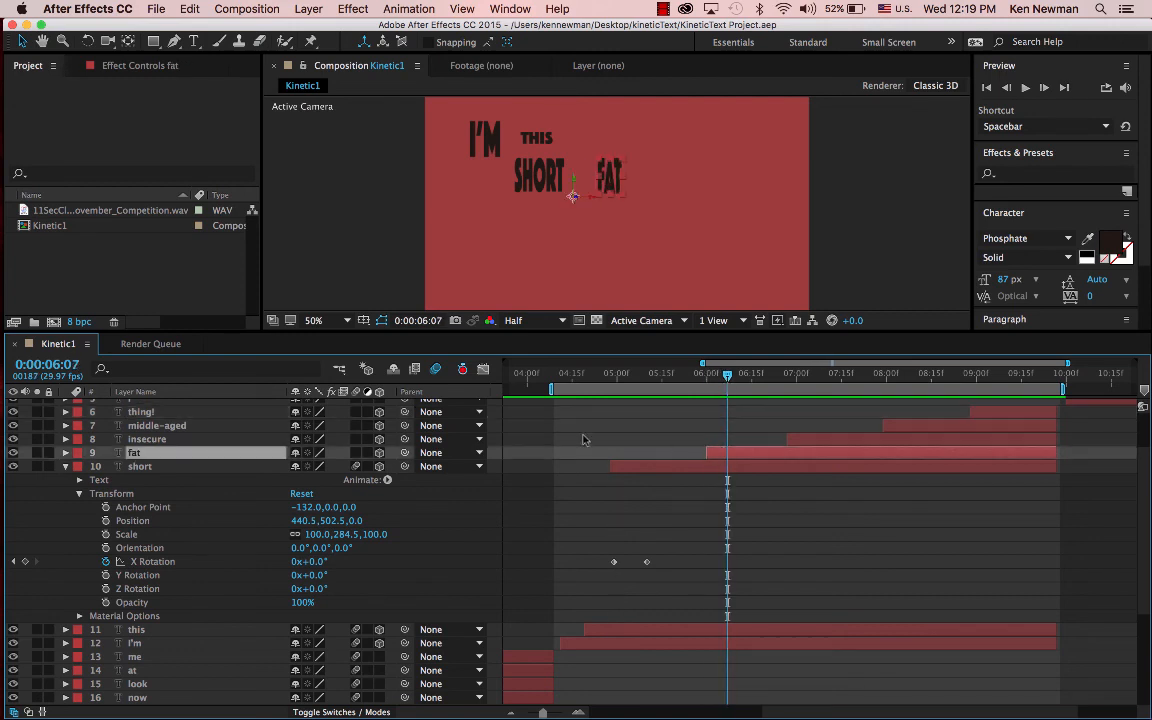
click(65, 467)
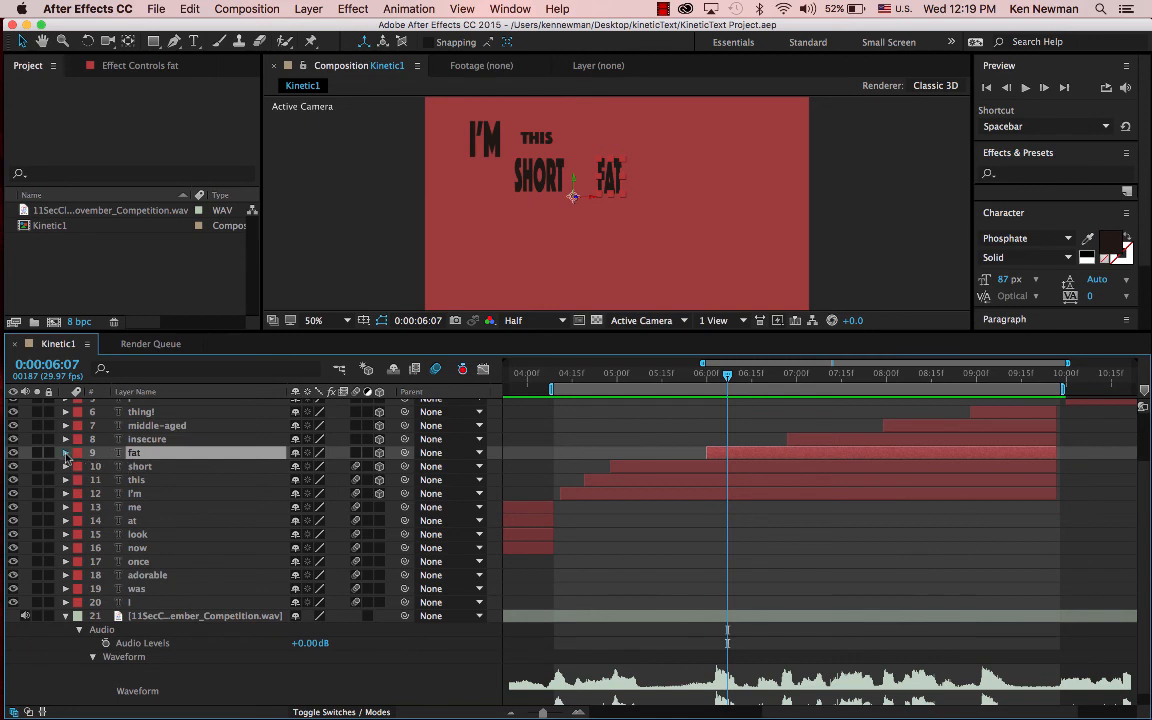
click(66, 453)
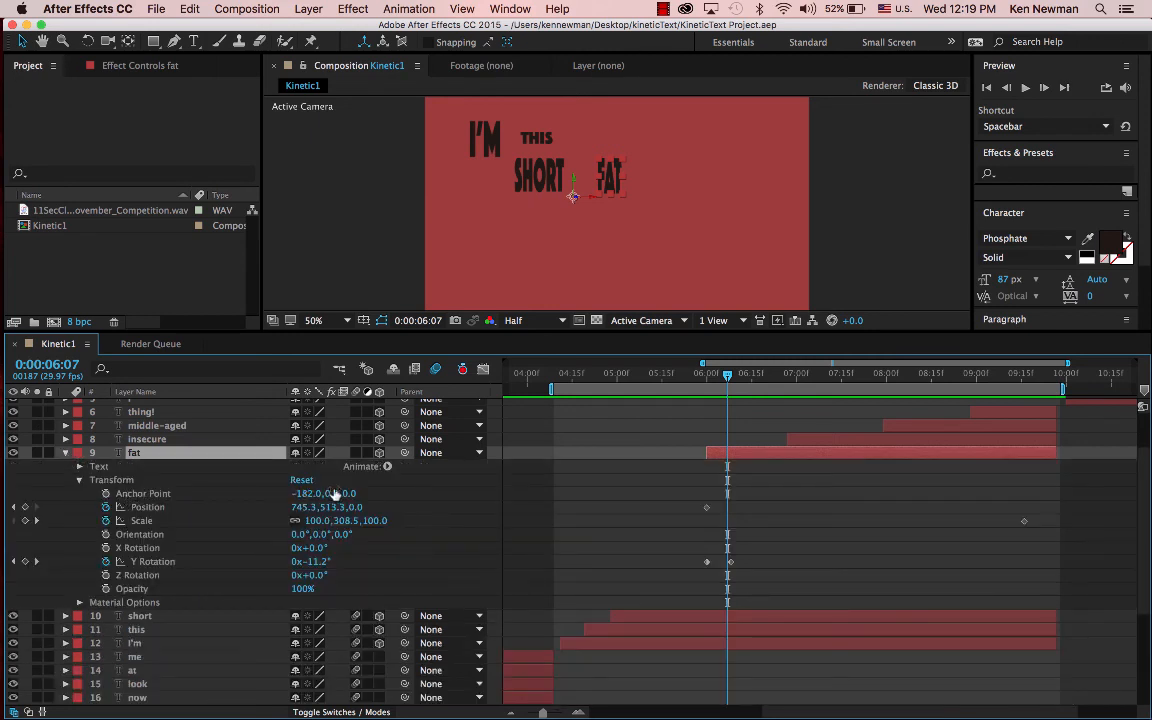
mouse_move(729, 376)
mouse_down()
mouse_move(717, 377)
mouse_move(734, 377)
mouse_up()
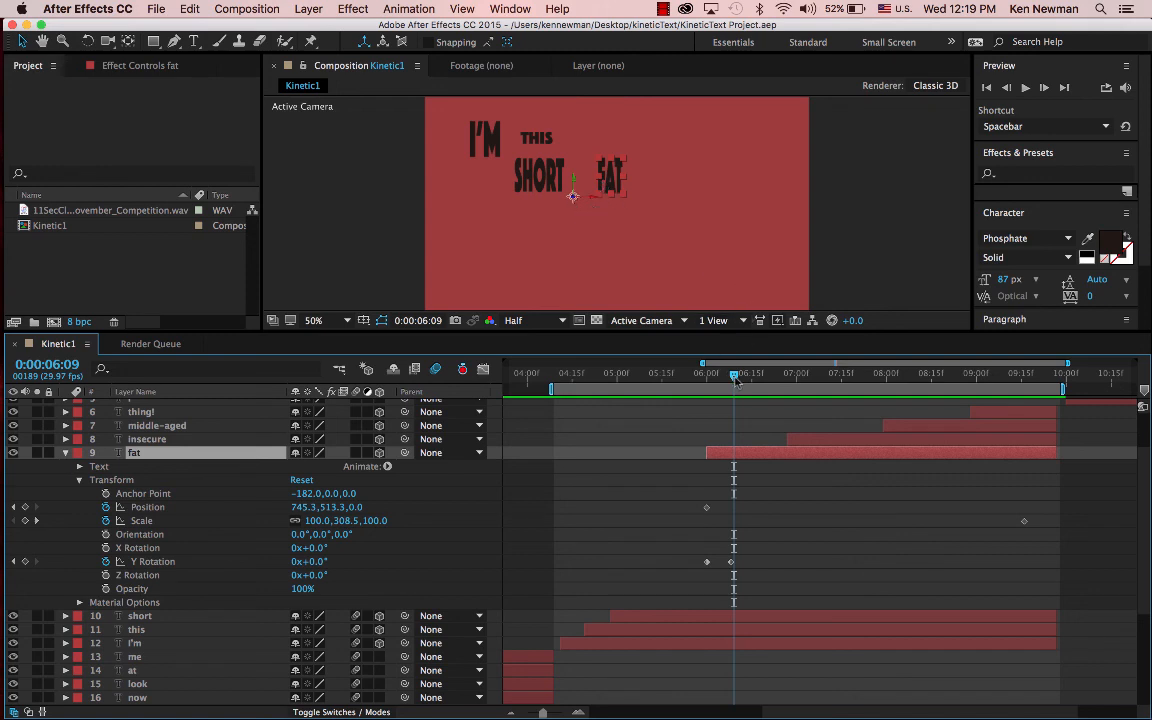
mouse_move(735, 377)
mouse_down()
mouse_move(702, 377)
mouse_move(731, 385)
mouse_up()
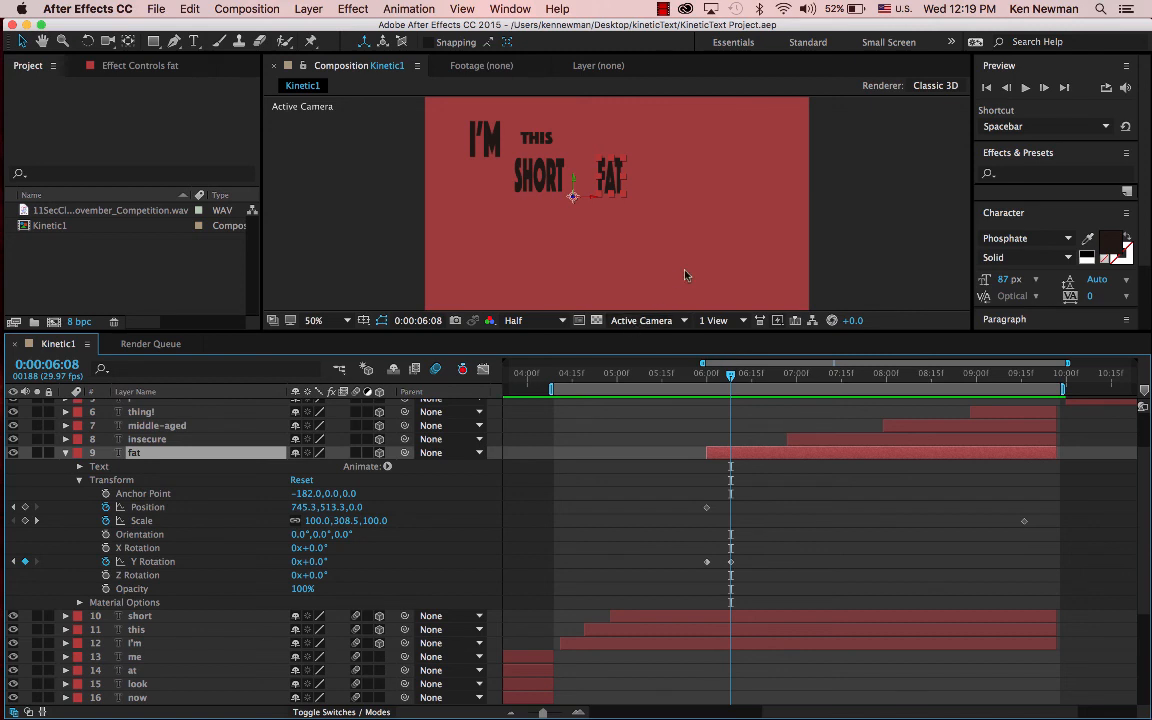
- Scrub through the insecure layer's entrance at 0:00:07:01 and on to 0:00:08:04
drag(731, 380, 799, 382)
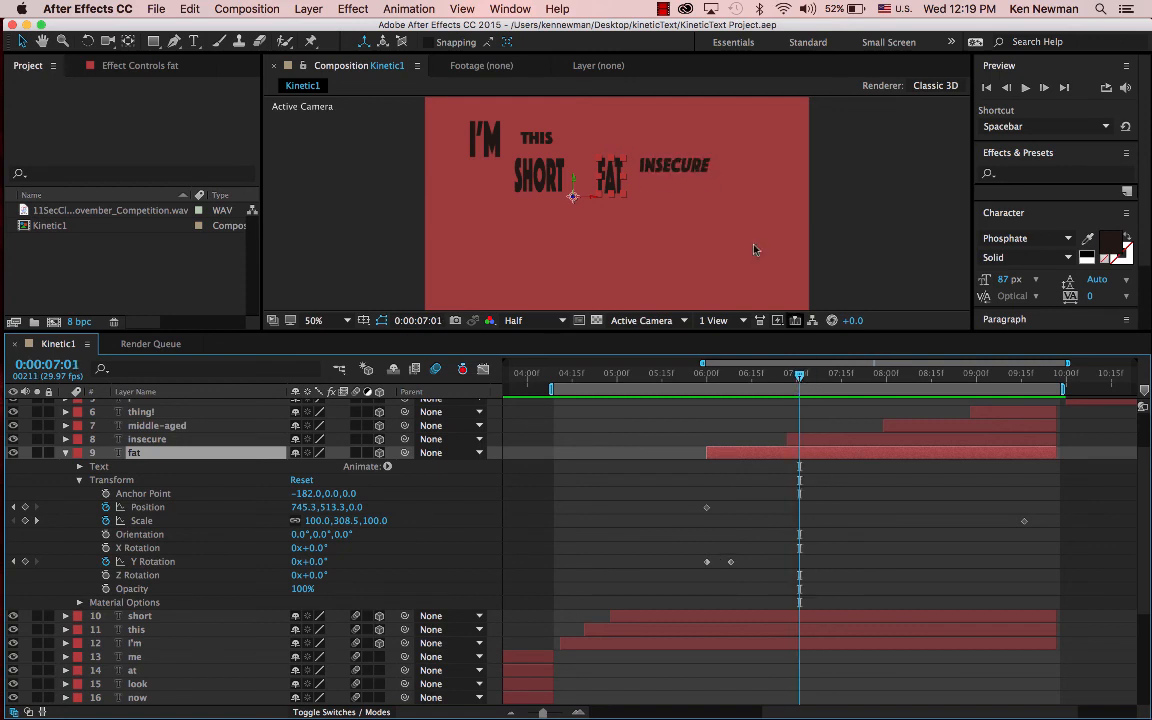
click(672, 147)
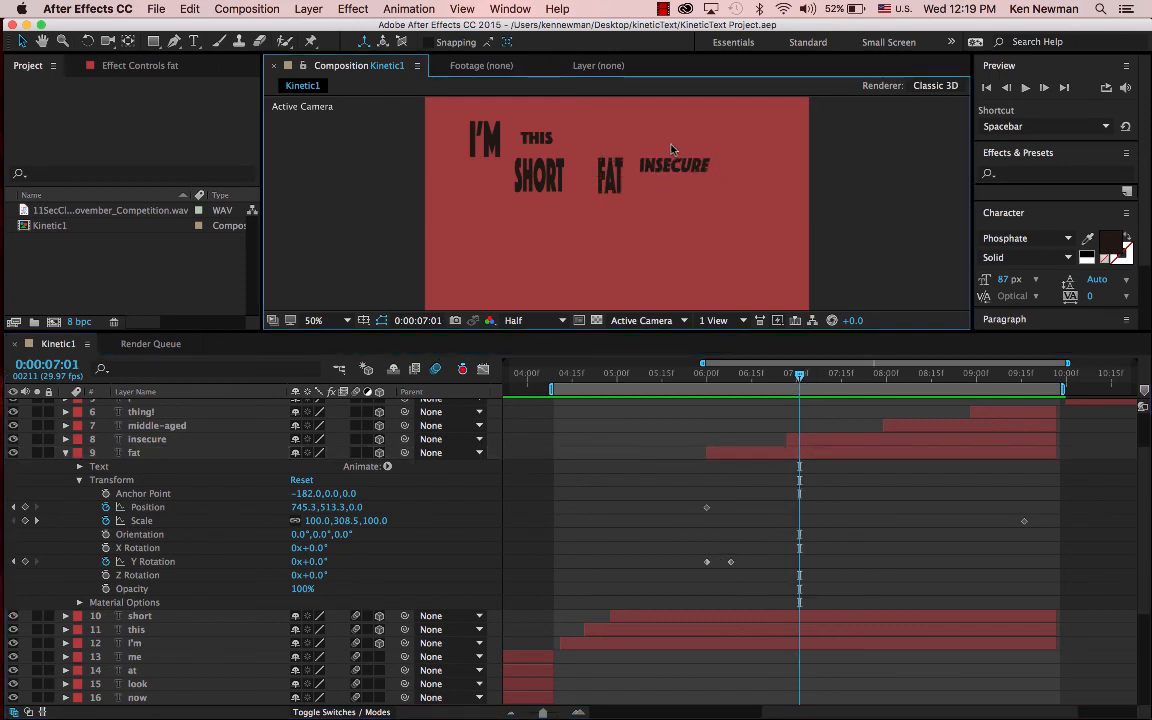
drag(800, 375, 899, 389)
- Examine the middle-aged layer's Y Rotation keyframes, scrubbing through its spin from 0:00:08:01 to 0:00:08:17
click(905, 425)
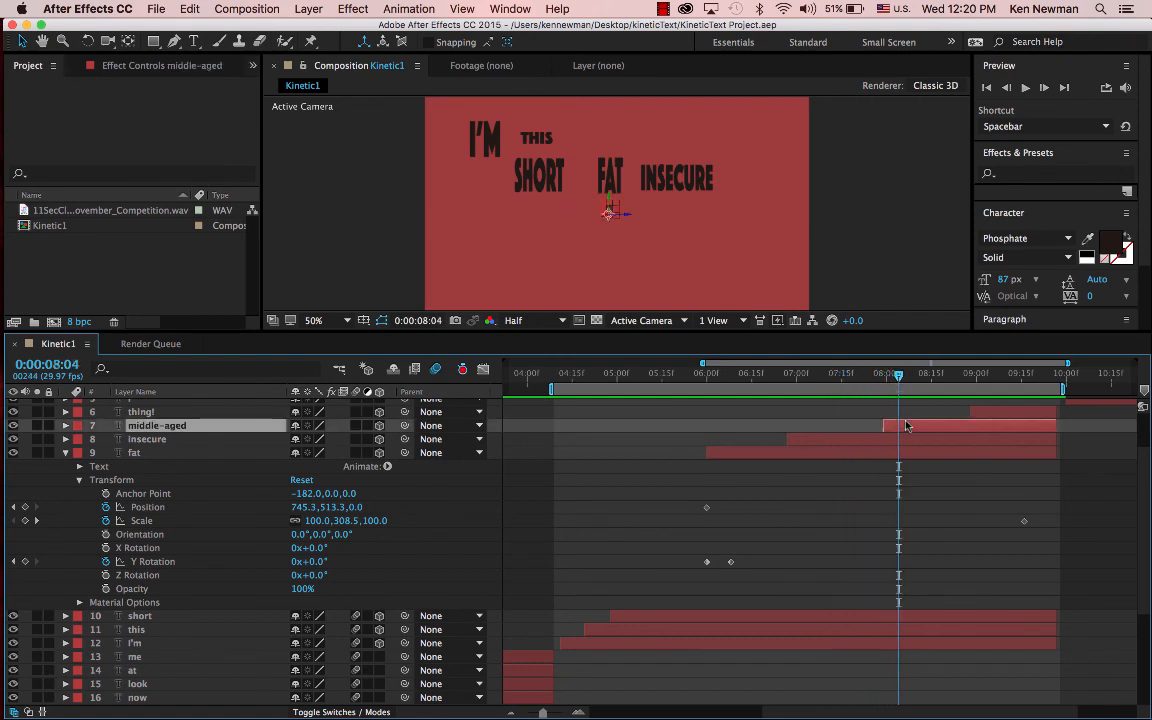
click(65, 425)
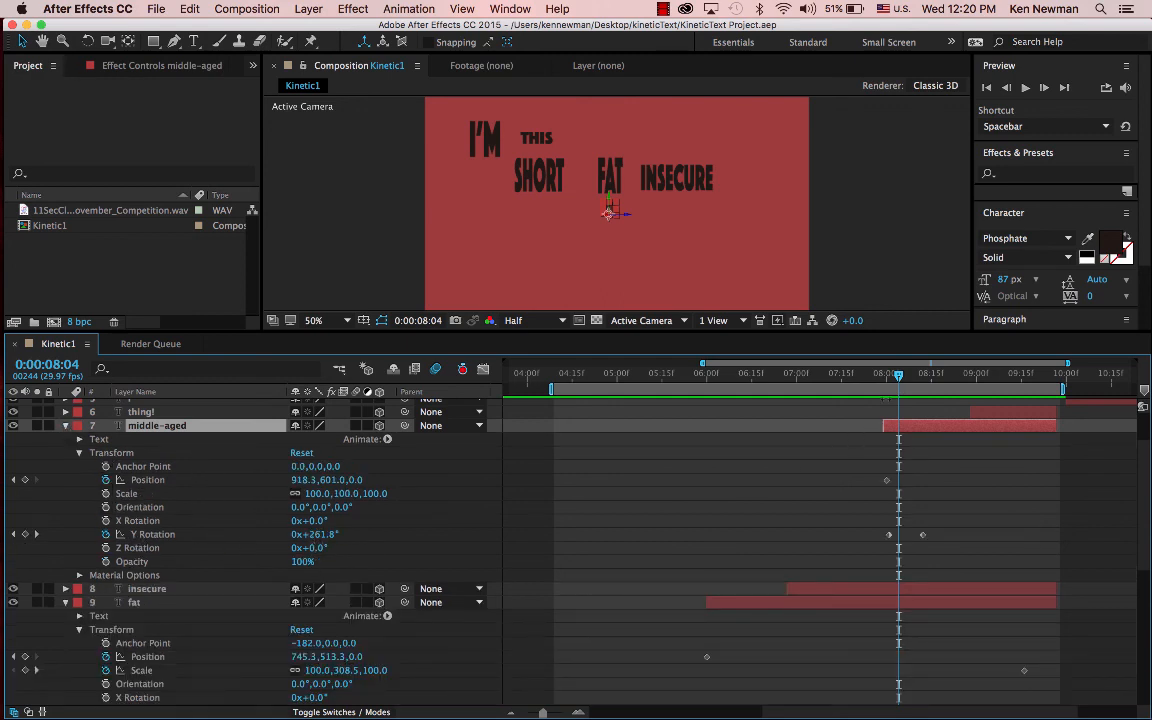
drag(900, 377, 889, 377)
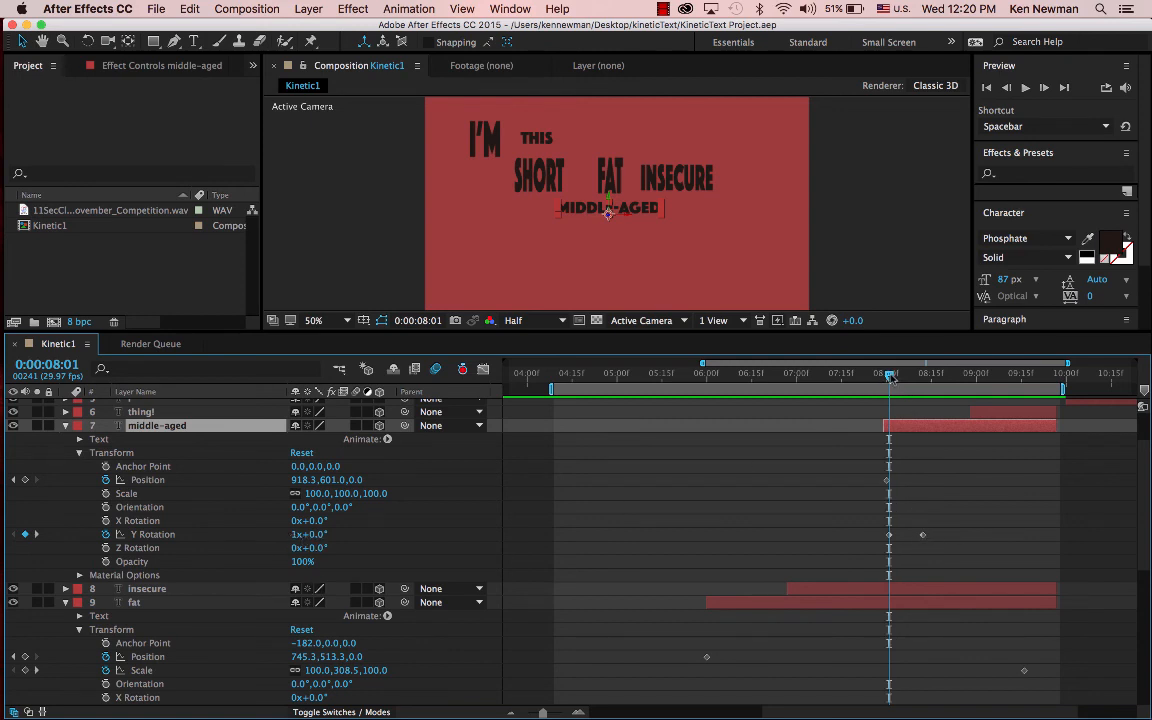
drag(891, 376, 937, 377)
- Examine the thing! layer's Y Rotation keyframes between 0:00:09:00 and 0:00:09:09, and replay the phrase from I'm onward
click(1001, 414)
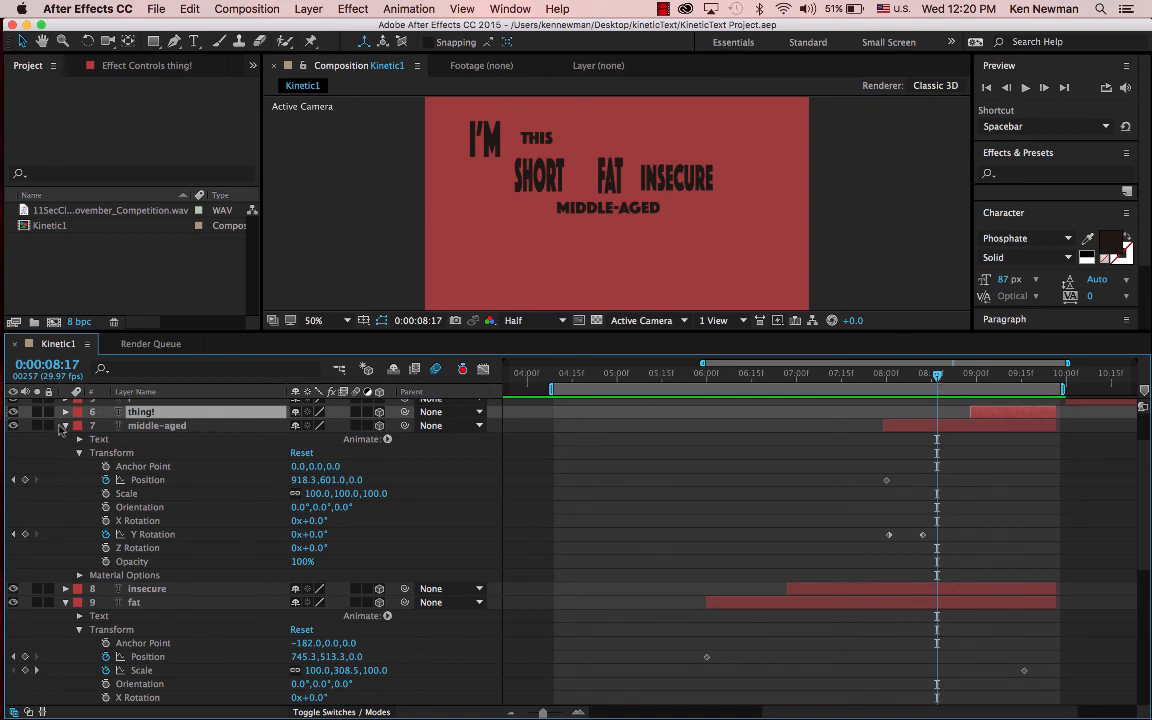
click(66, 426)
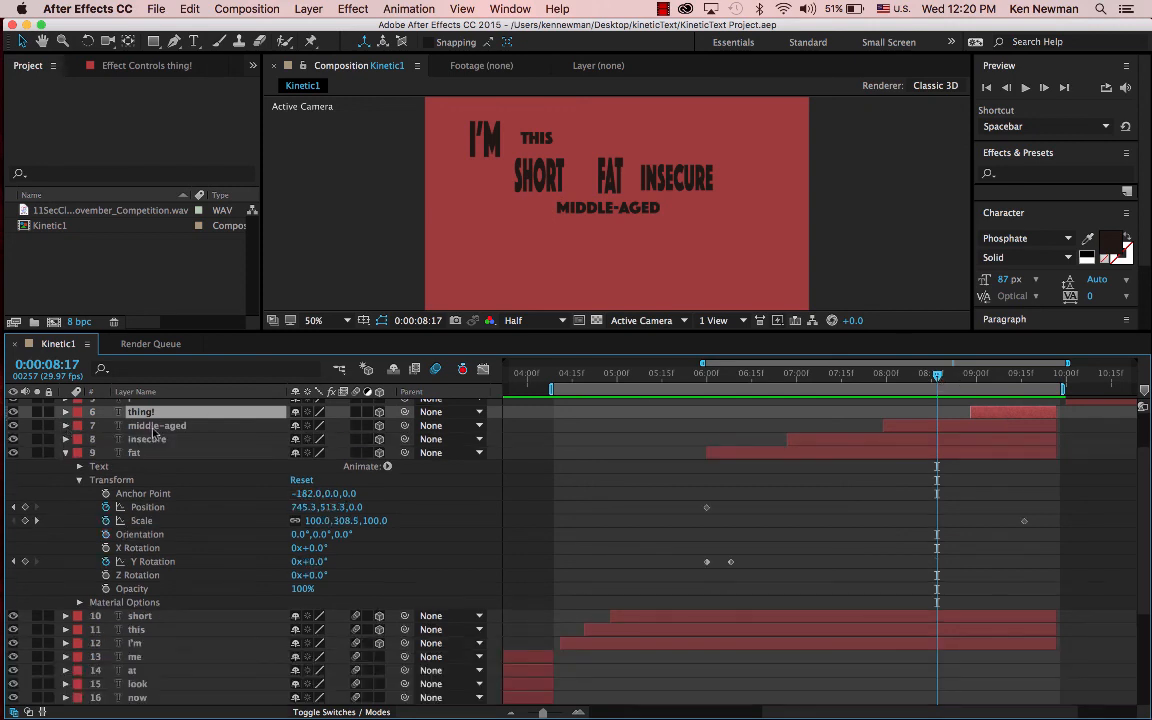
click(66, 412)
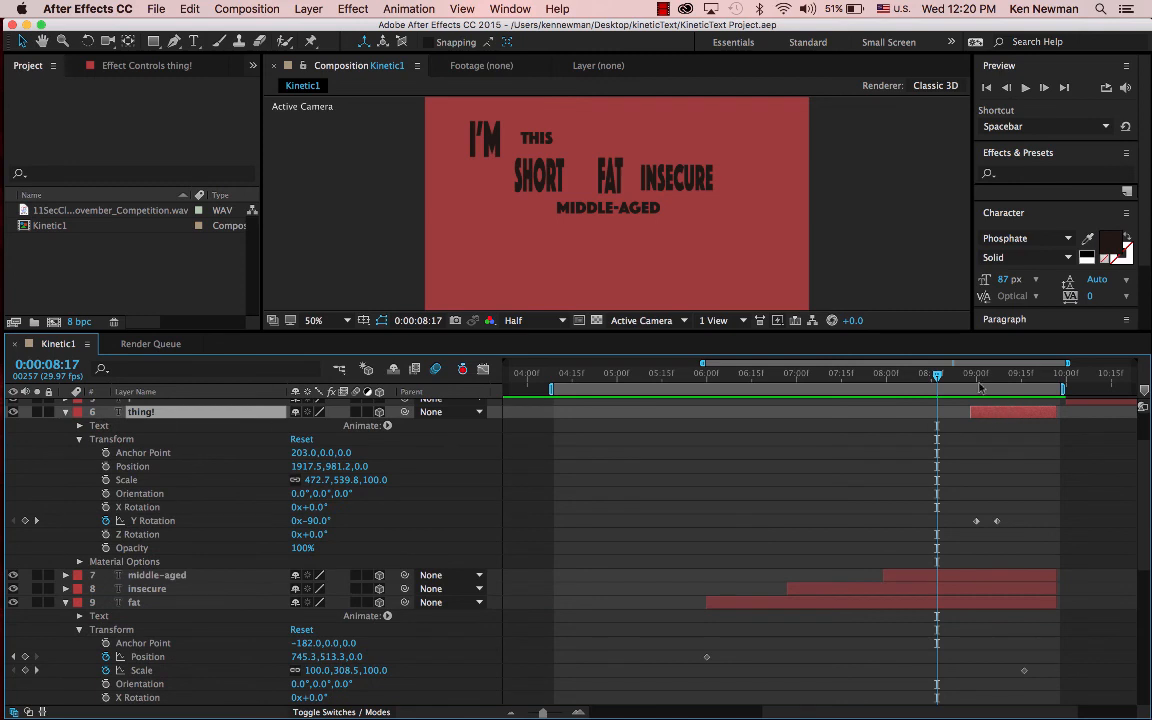
drag(939, 377, 979, 378)
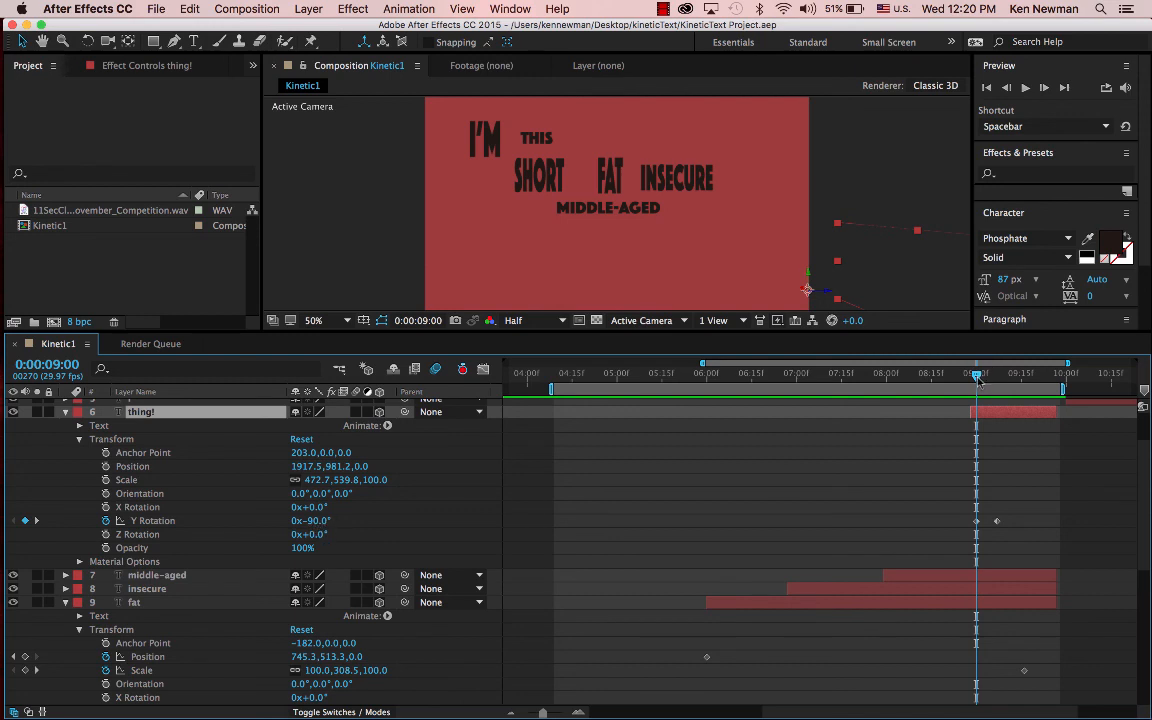
drag(976, 374, 1003, 378)
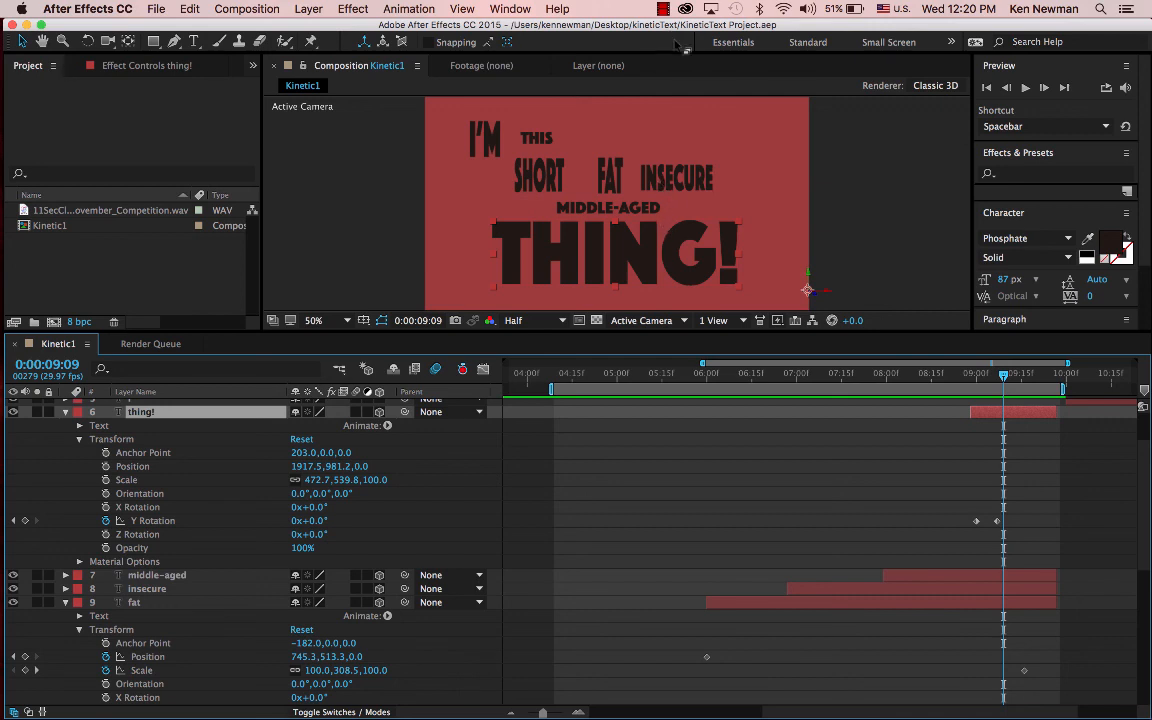
drag(1006, 380, 632, 405)
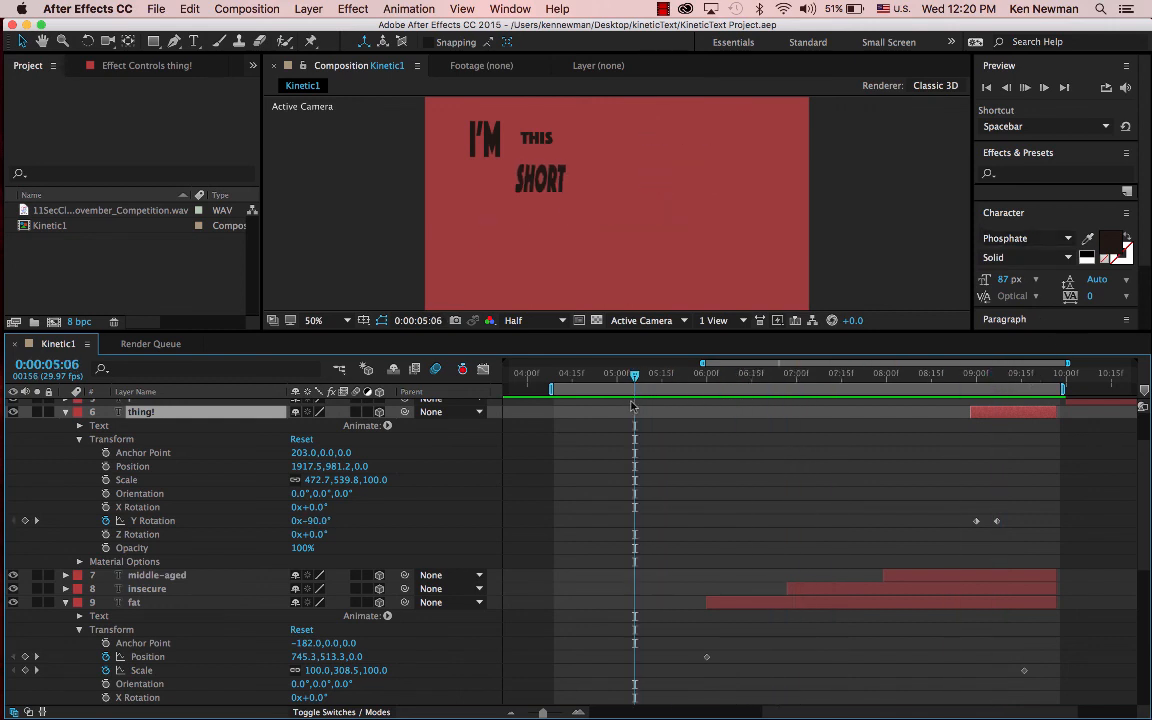
key(space)
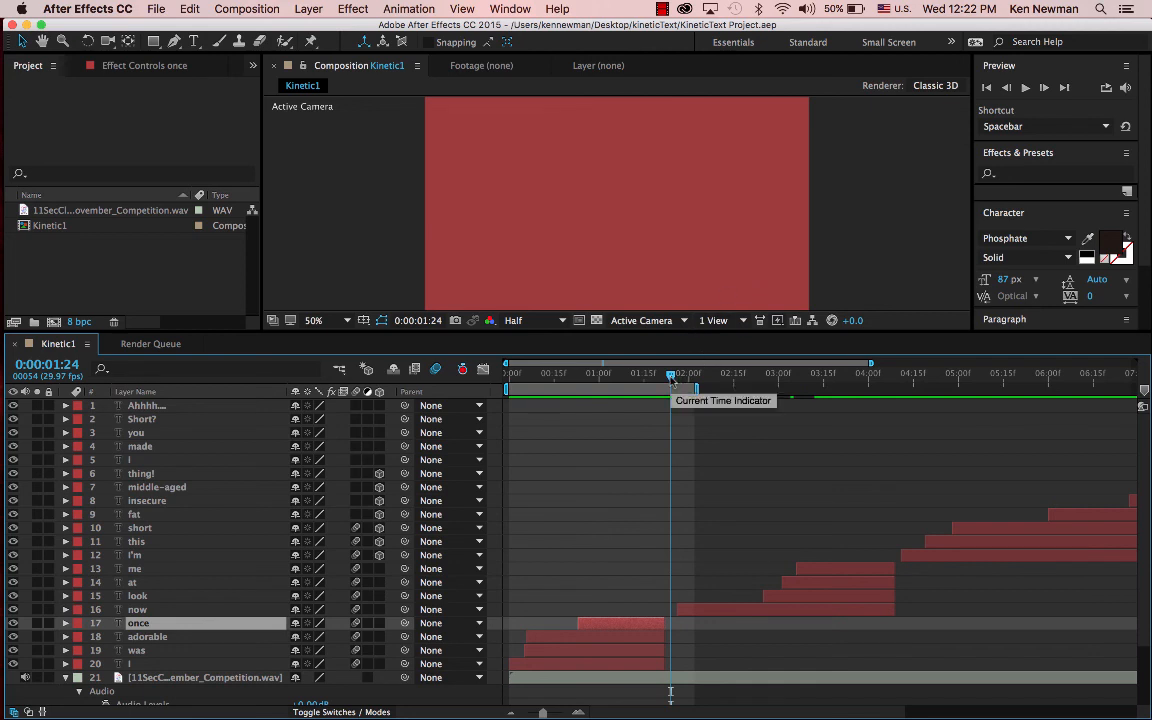
- Add a null object directly above the once layer, with the playhead at 0:00:01:19
mouse_move(670, 380)
mouse_down()
mouse_move(510, 395)
mouse_move(657, 397)
mouse_up()
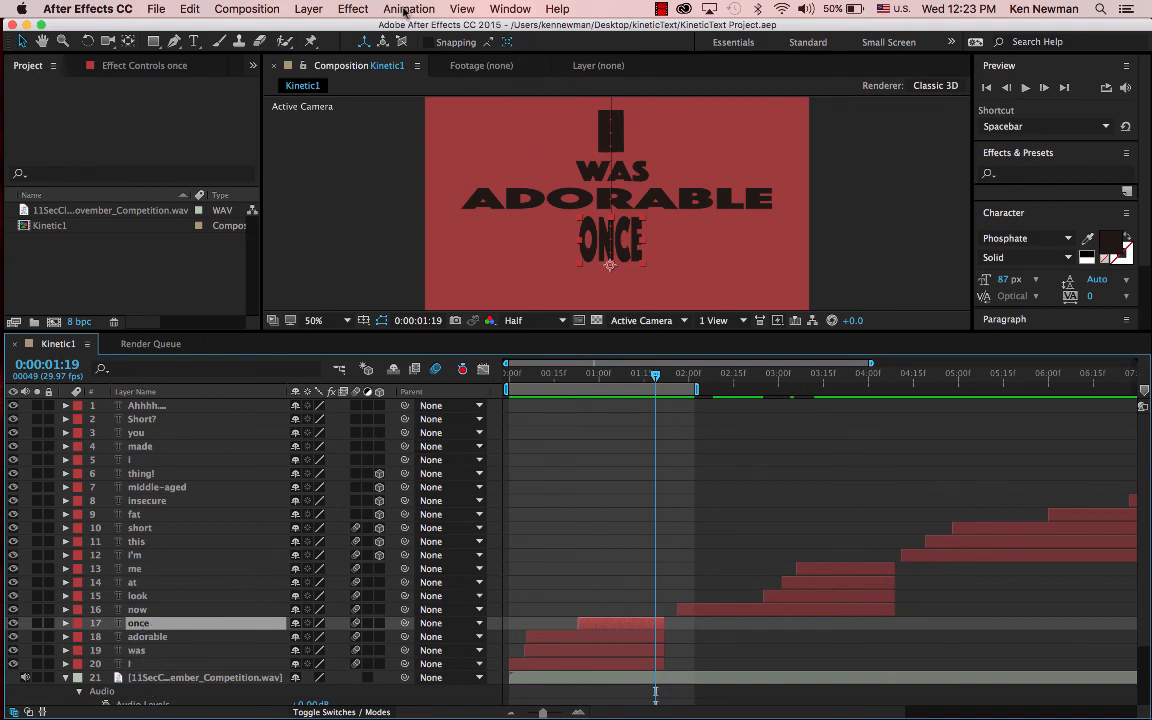
click(290, 10)
mouse_move(295, 28)
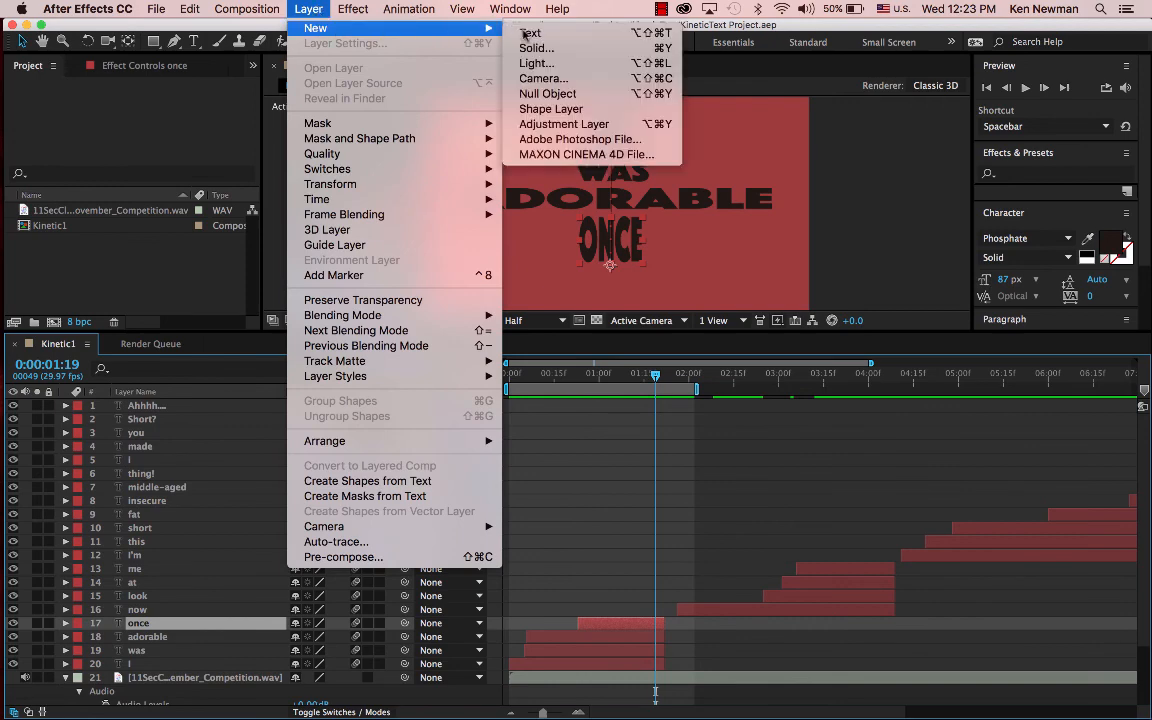
click(548, 93)
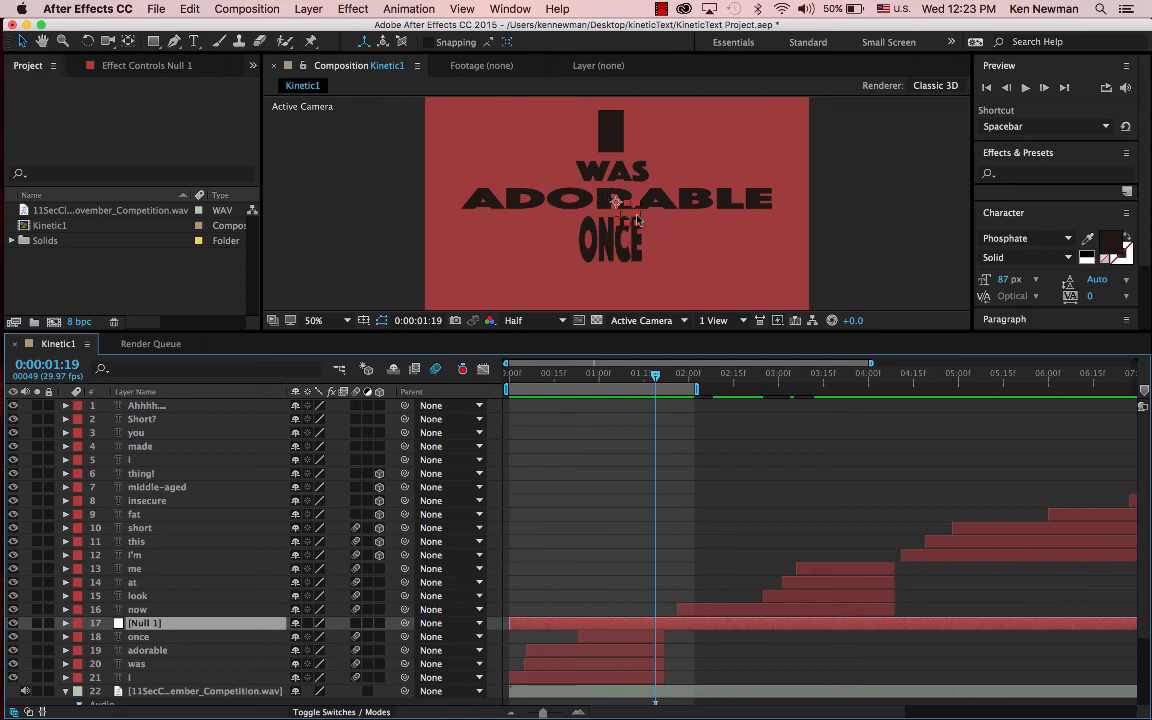
double_click(151, 627)
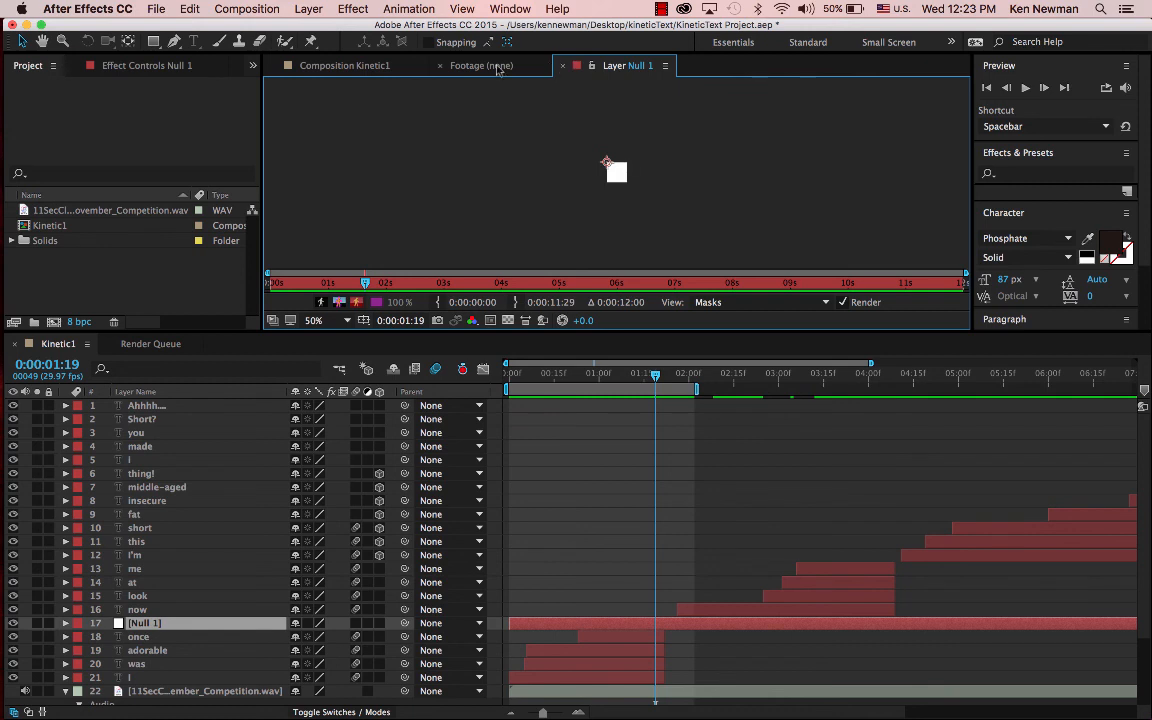
click(450, 65)
click(380, 66)
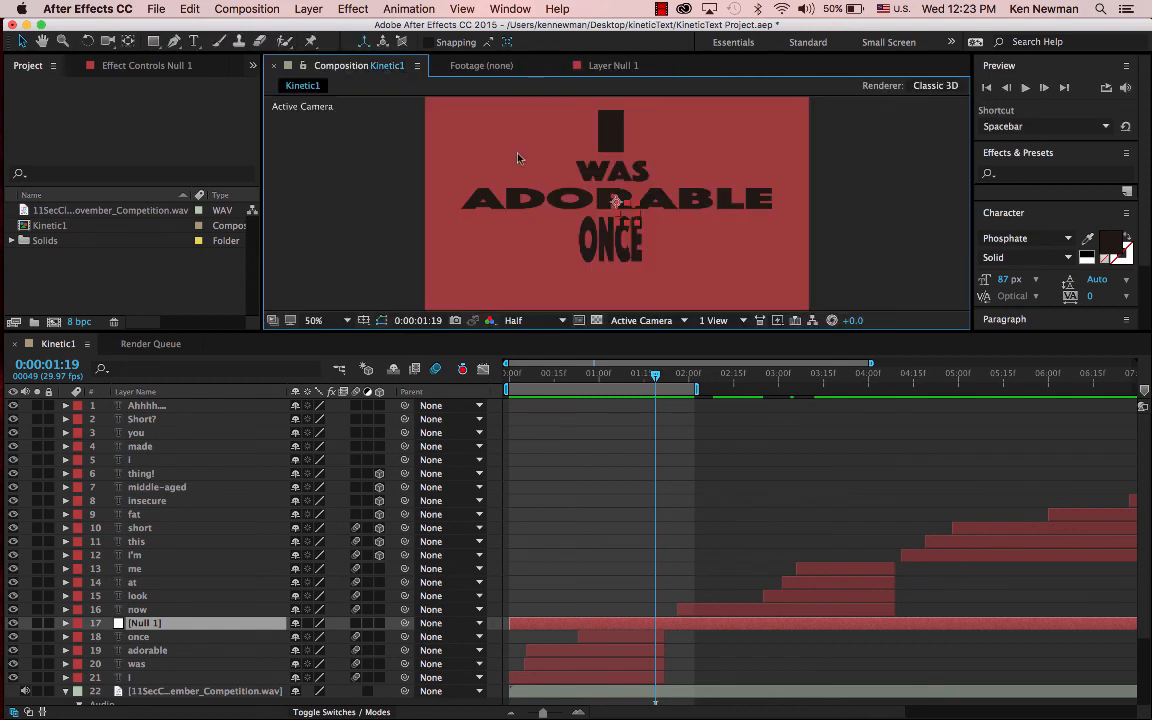
- Parent the once, adorable, was and I layers to the Null 1 layer
click(140, 636)
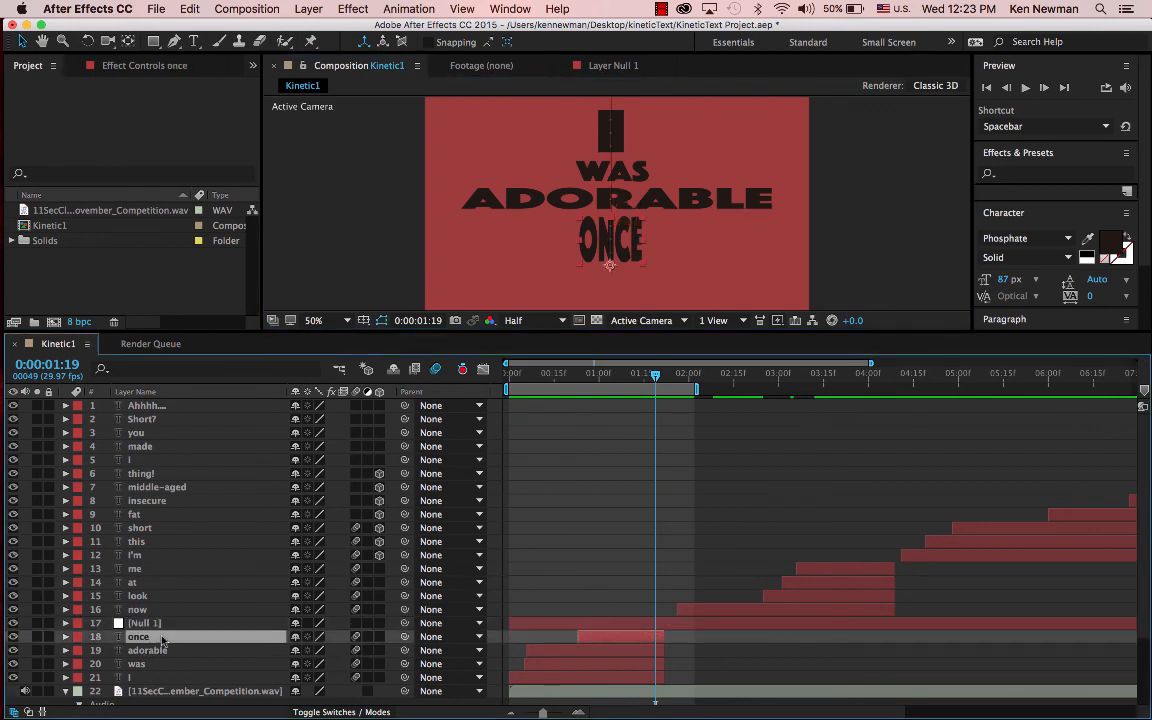
shift+click(157, 681)
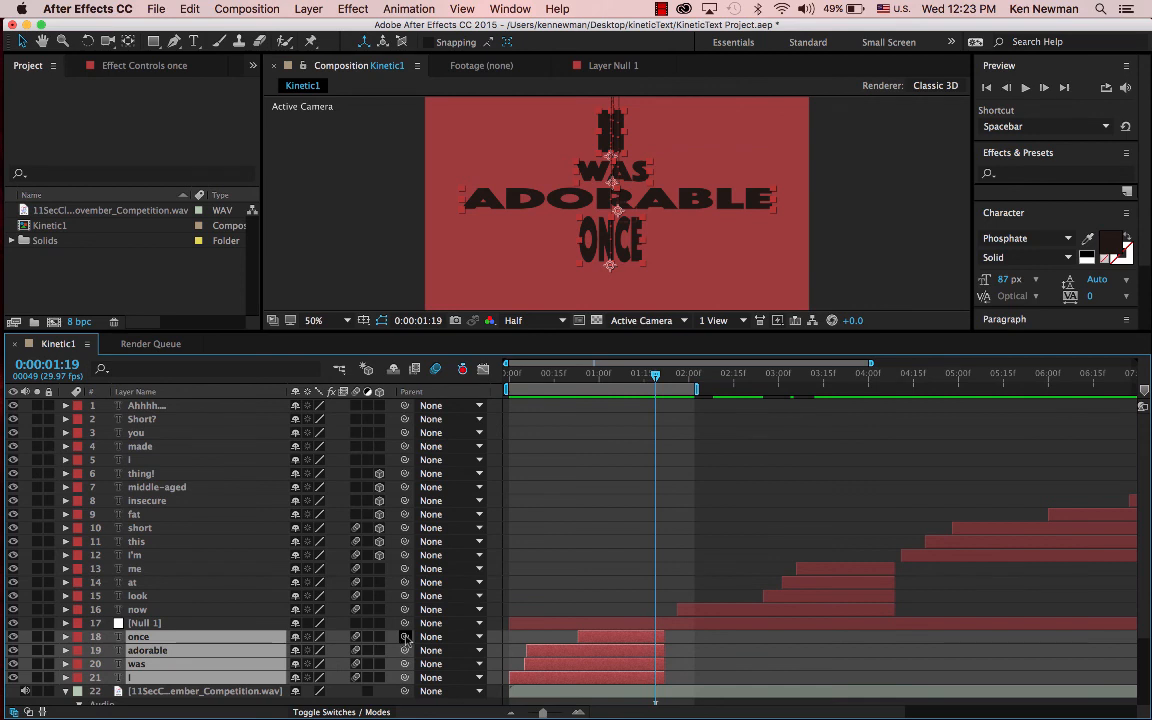
drag(405, 638, 226, 625)
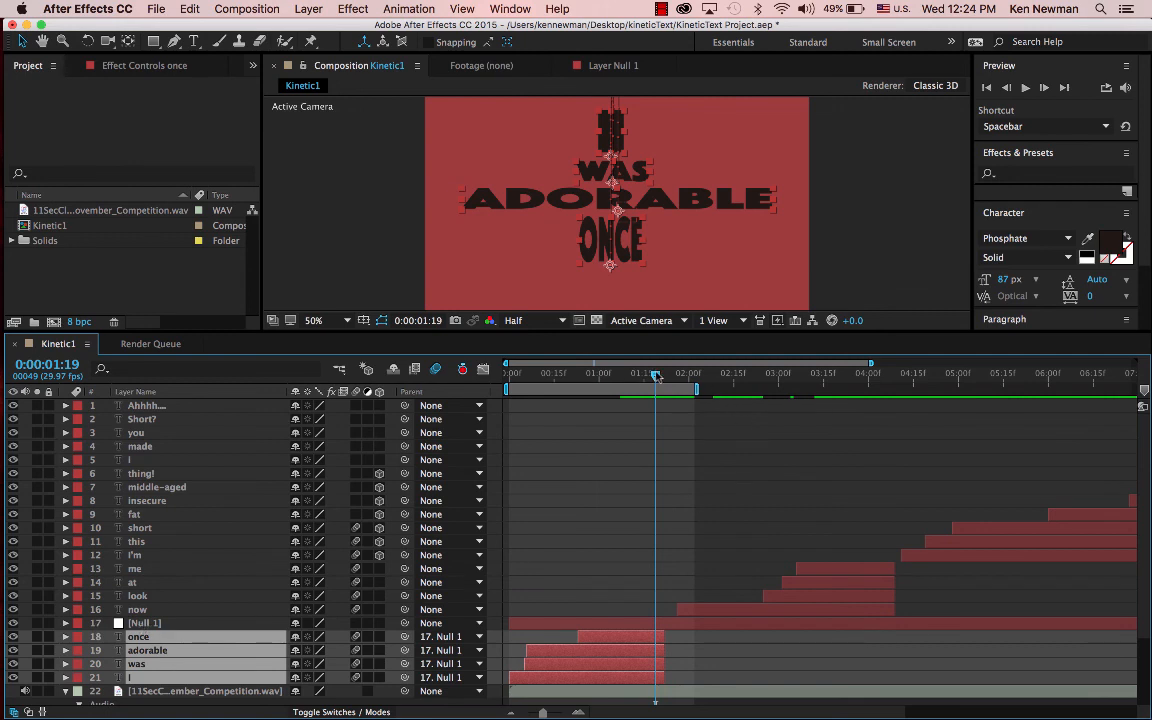
- Add a starting Position keyframe to the null layer at 0:00:01:15
drag(655, 376, 643, 405)
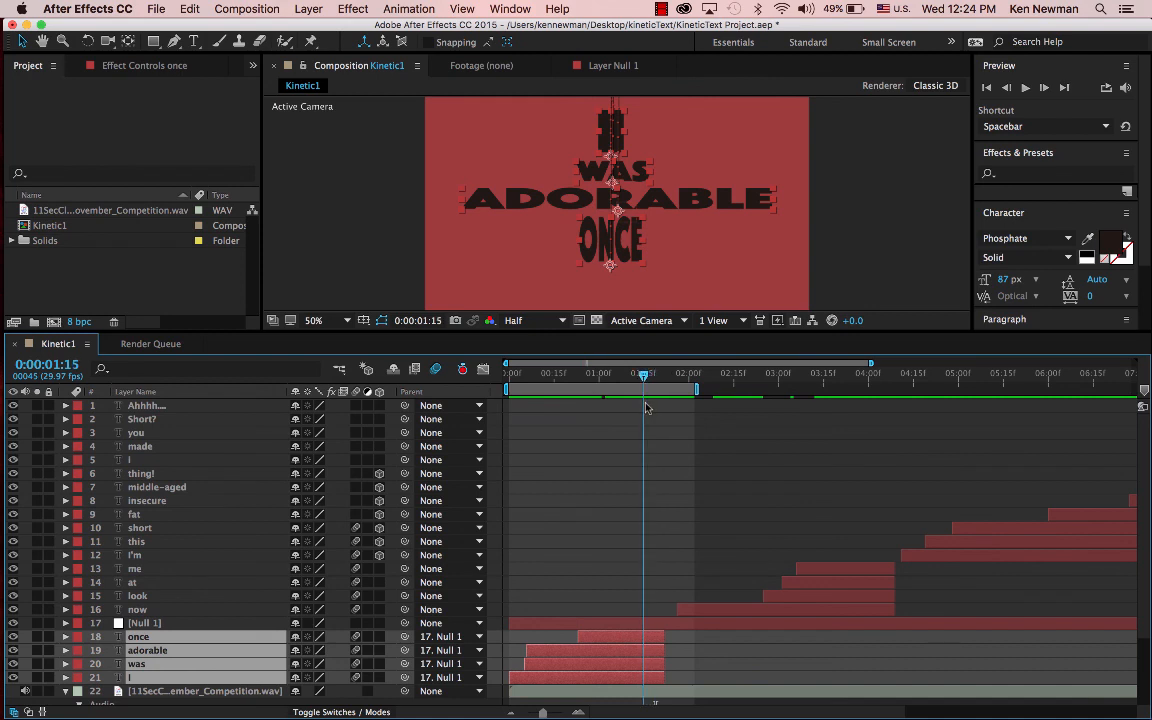
click(65, 624)
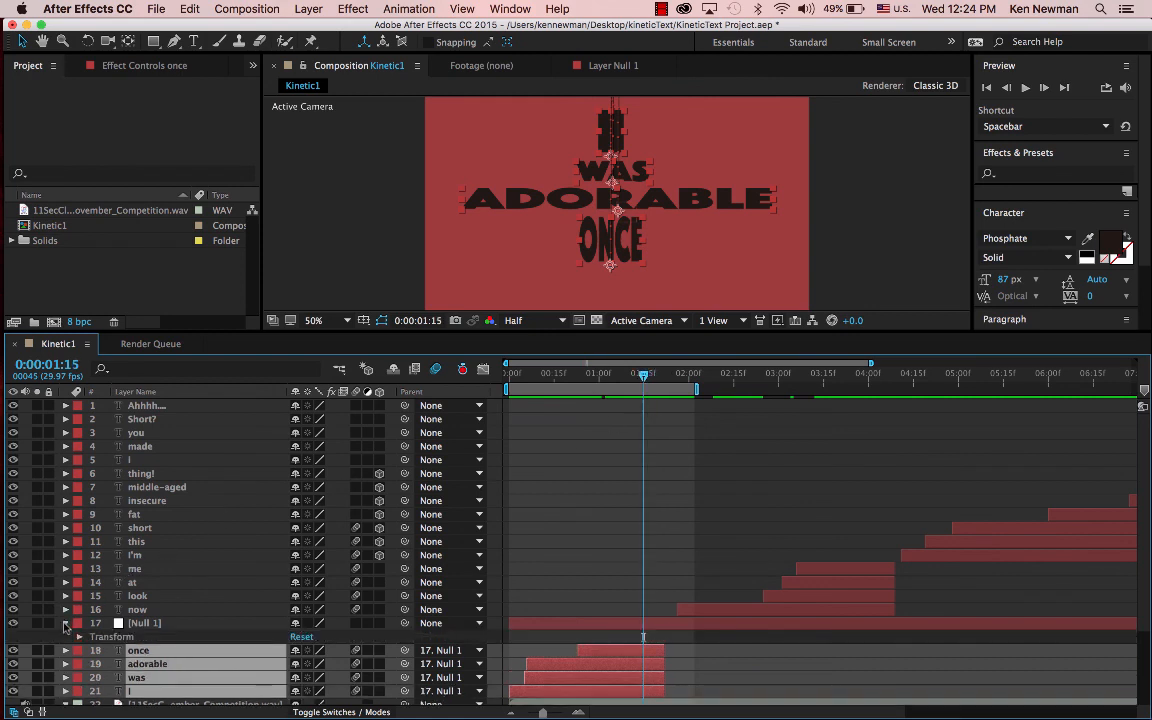
click(158, 624)
key(p)
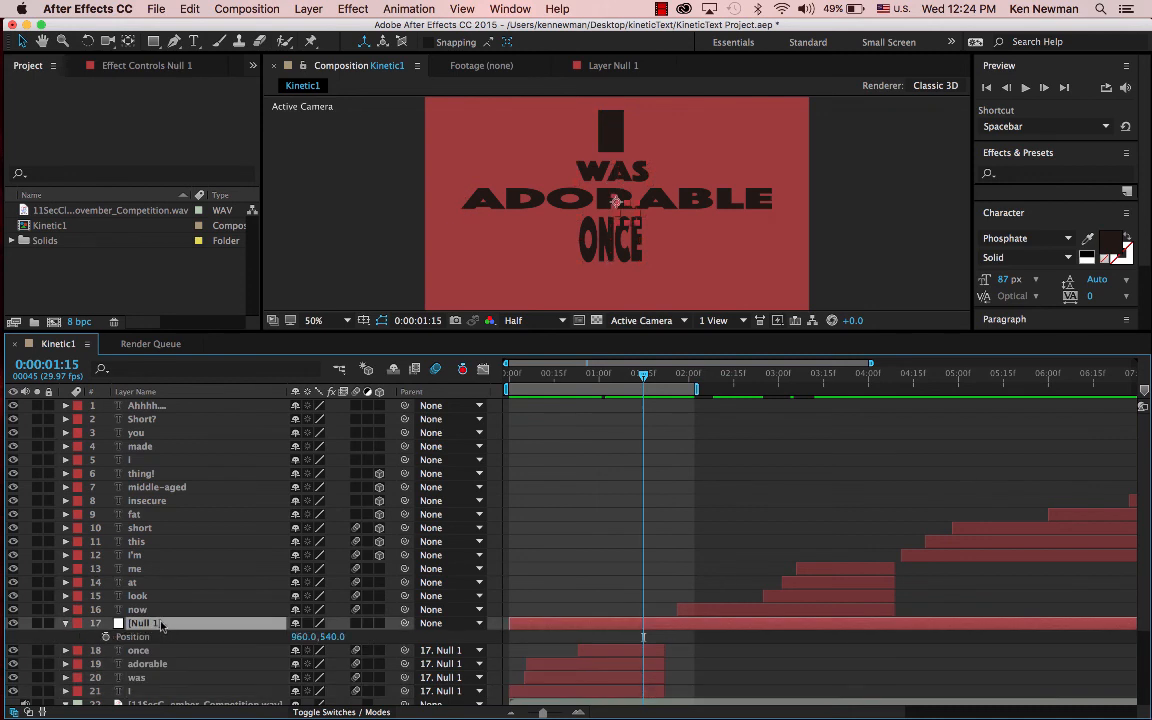
click(108, 637)
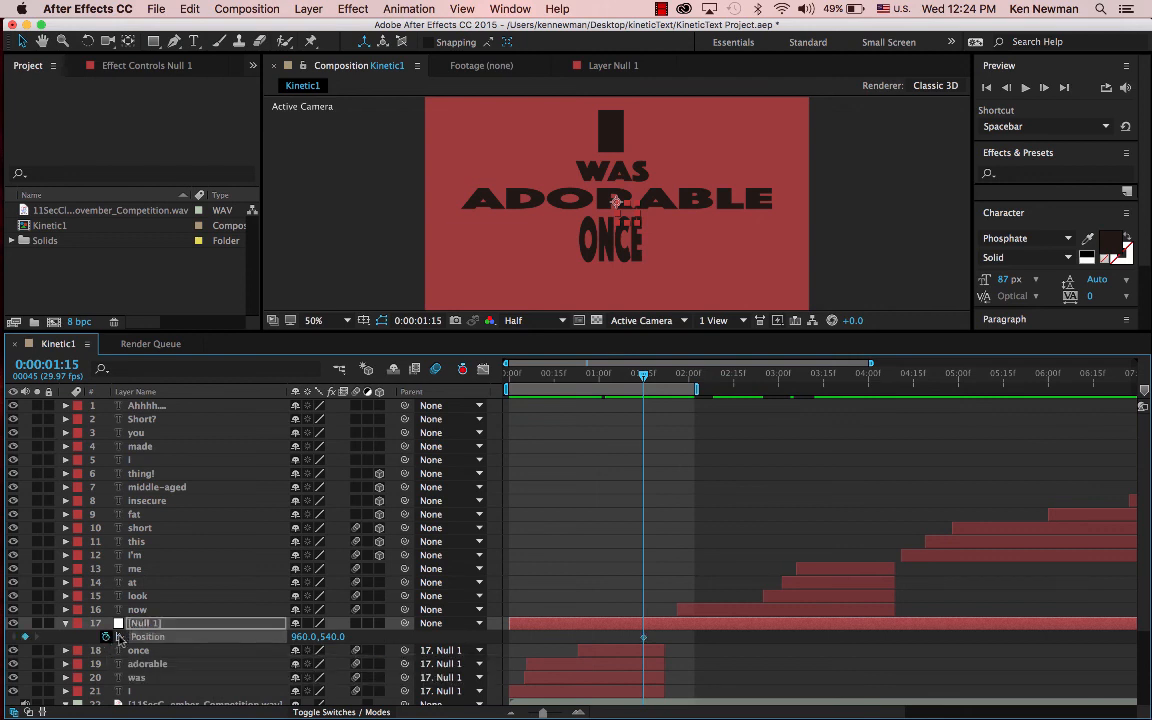
- At 0:00:01:21, move the null horizontally off the frame to Position 2706.0, 540.0
drag(645, 378, 664, 381)
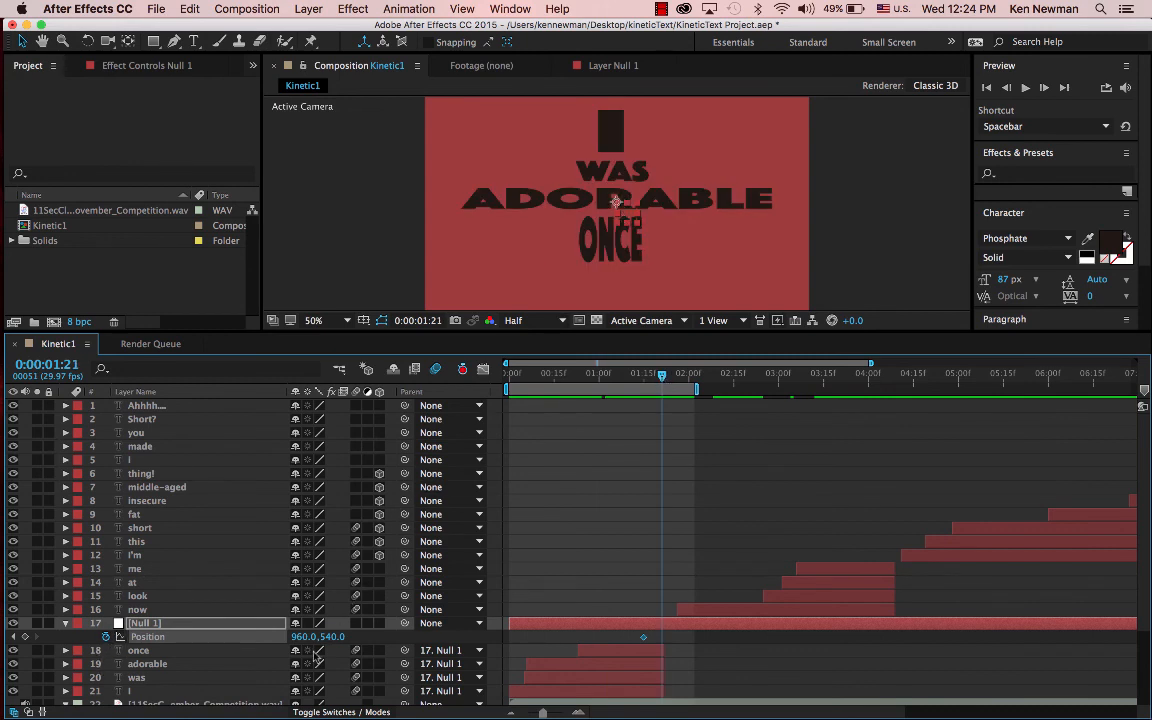
drag(617, 203, 842, 203)
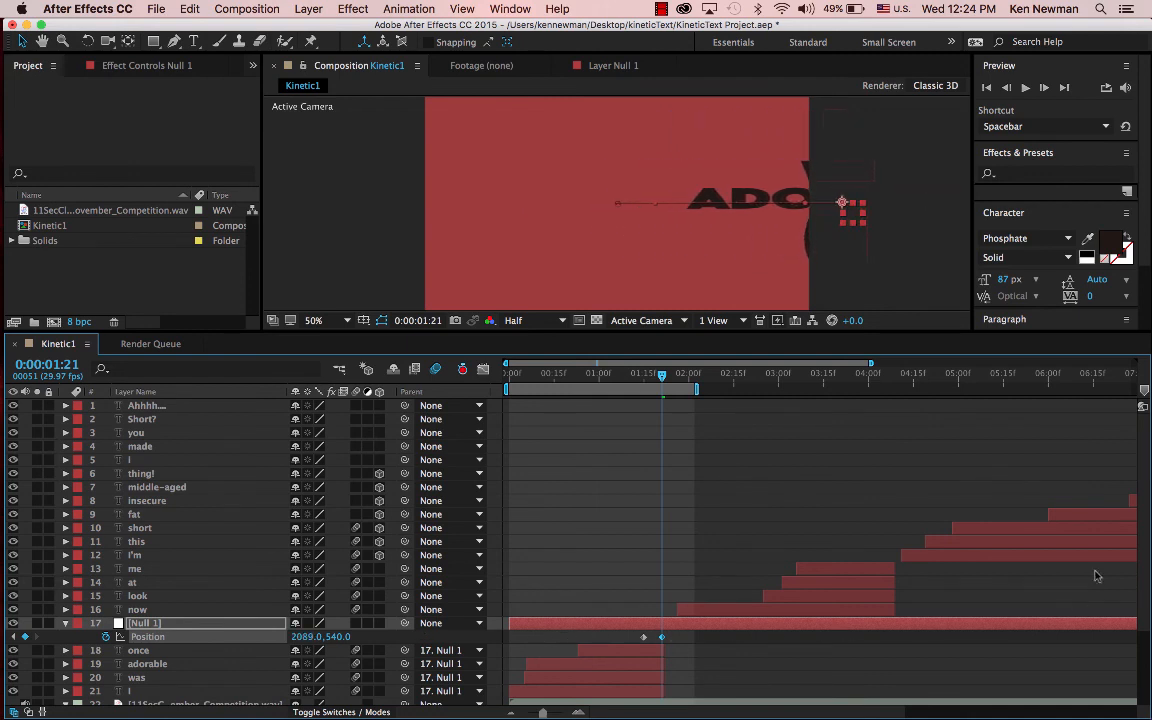
drag(298, 641, 802, 648)
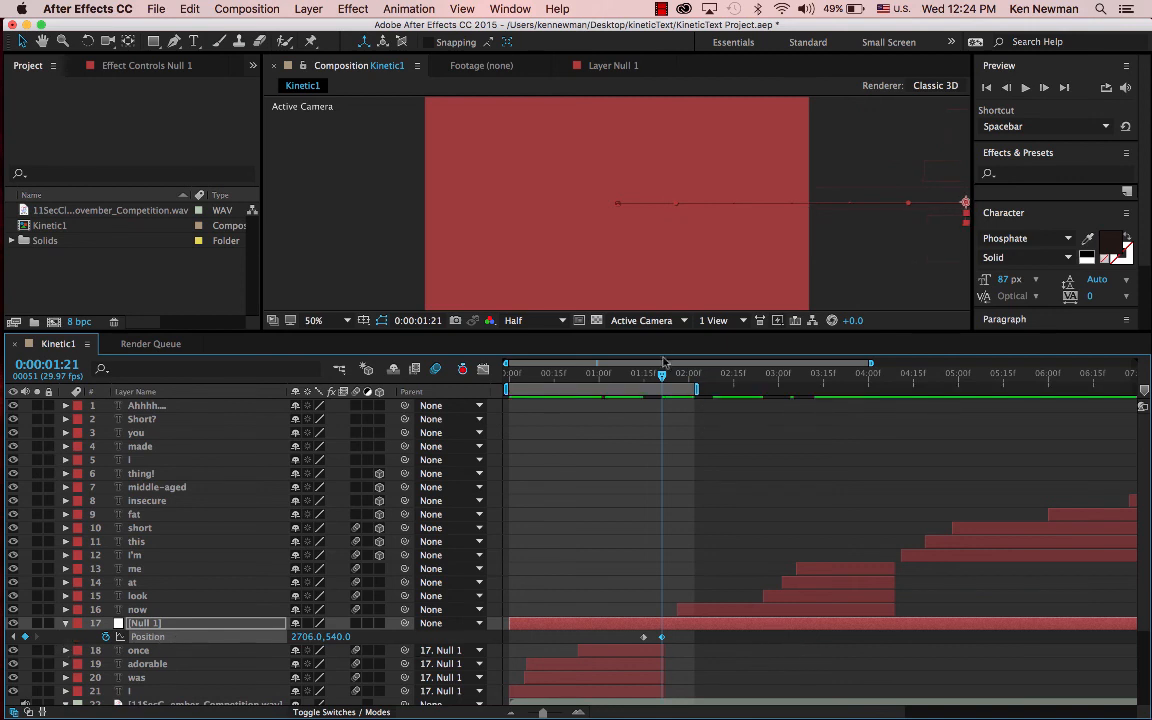
- Preview the grouped words' slide-off animation from 0:00:00:00
drag(663, 362, 489, 409)
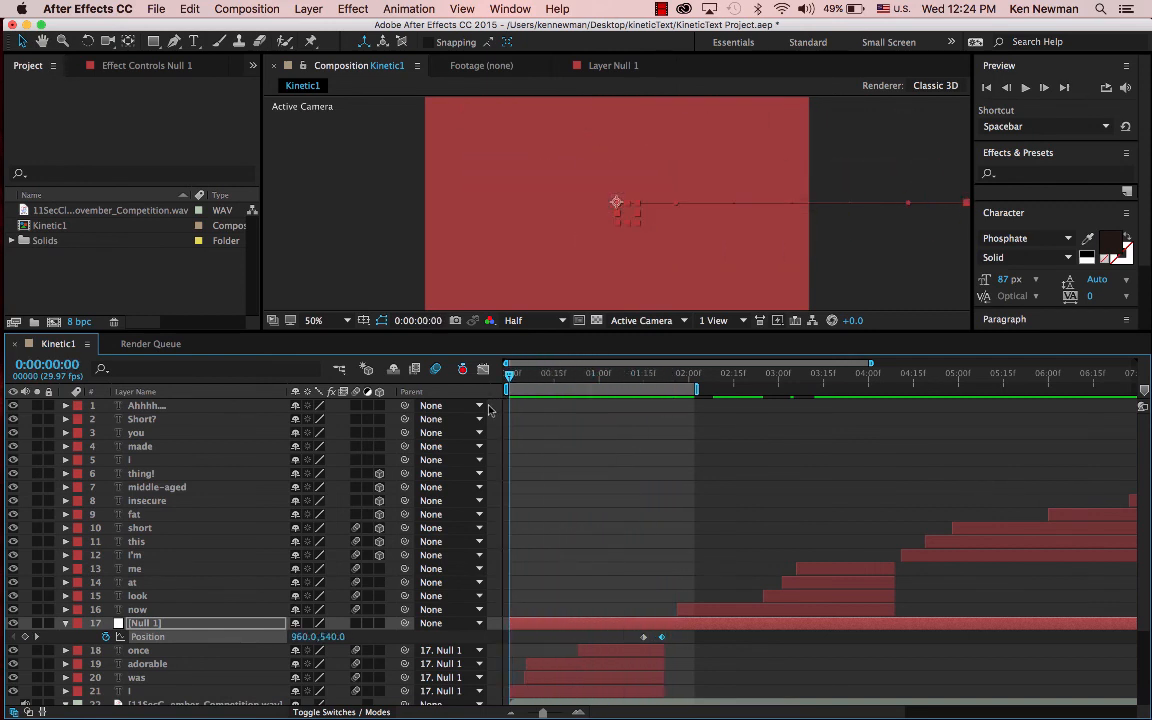
key(space)
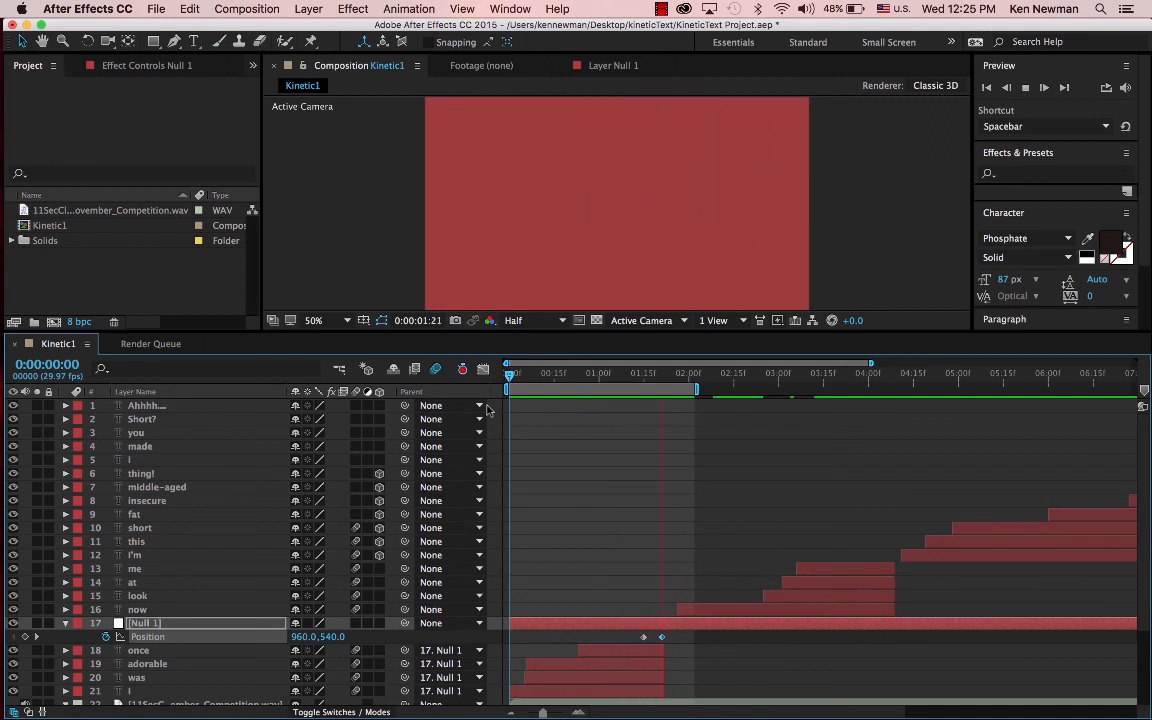
key(space)
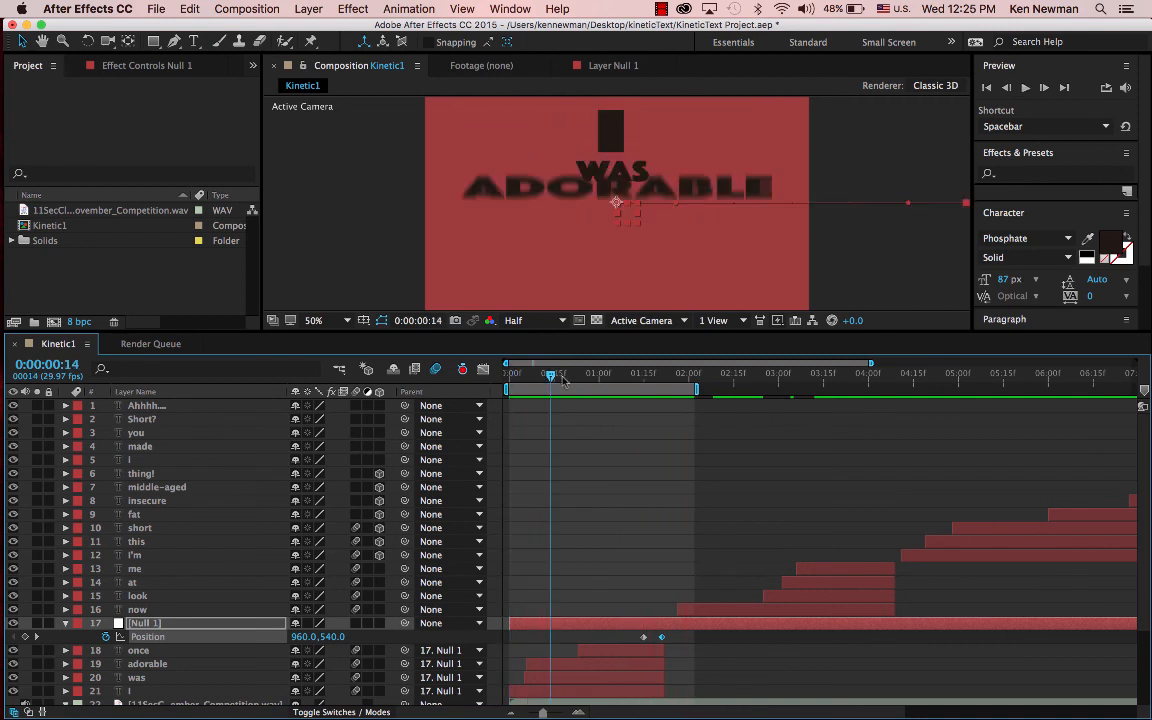
- Return to 0:00:01:15 and remove the null layer's Position keyframes
drag(551, 376, 647, 441)
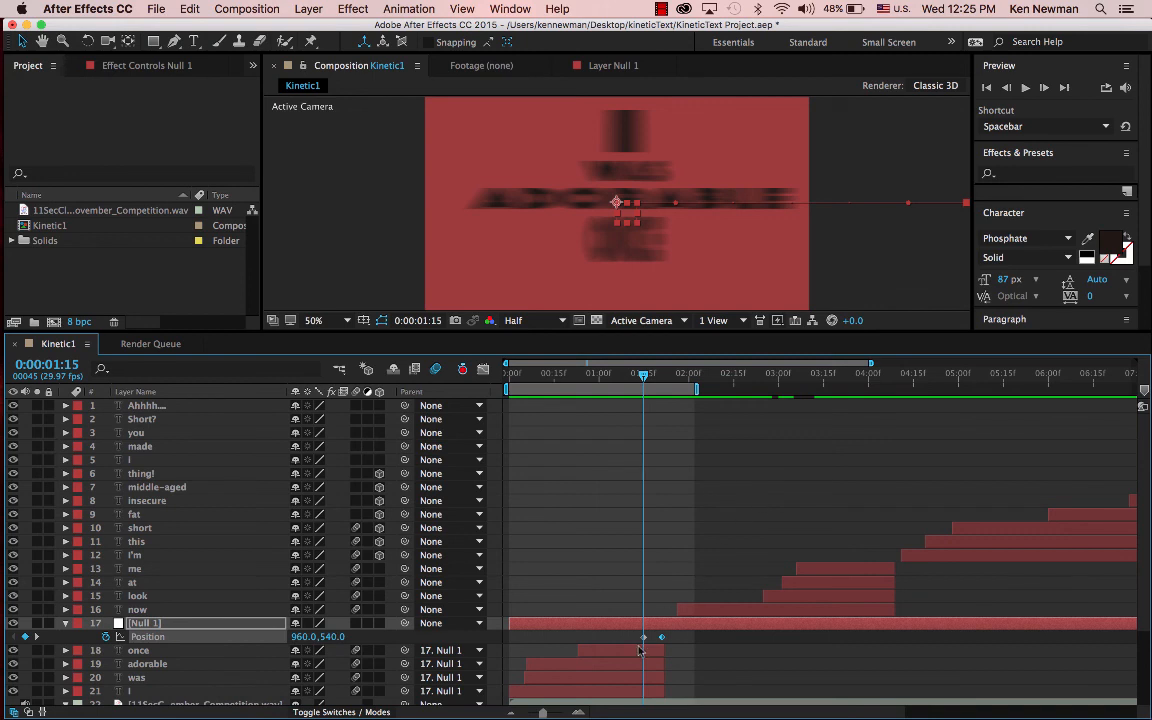
key(Delete)
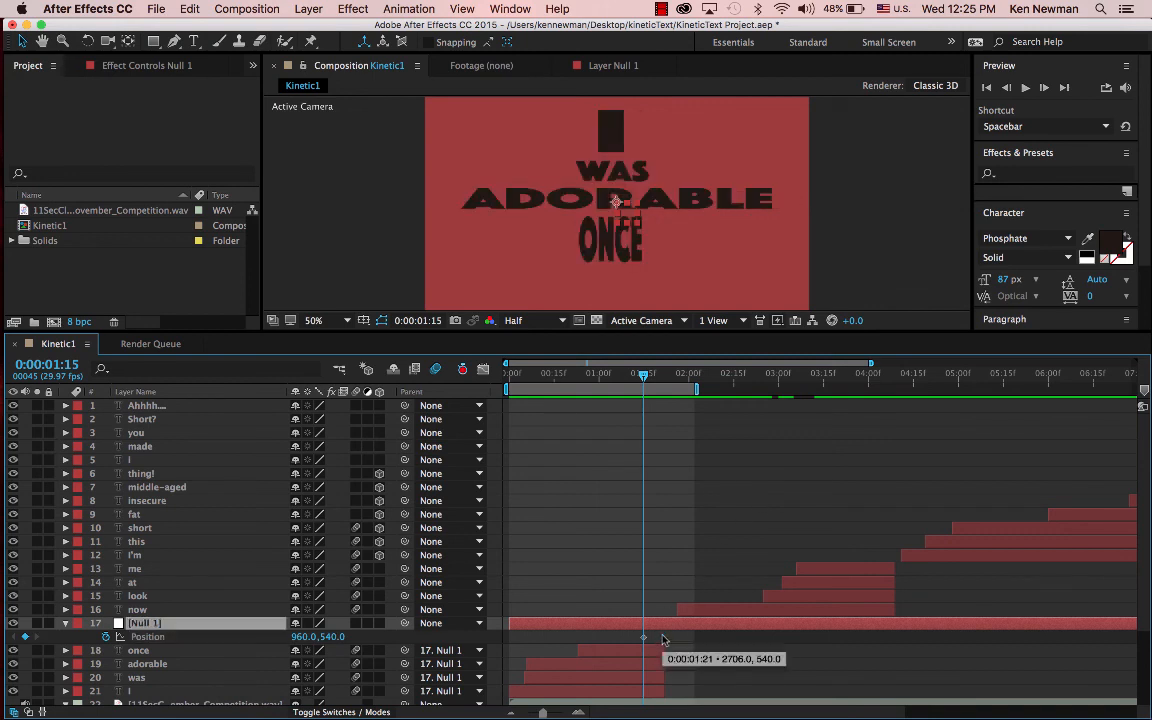
click(123, 638)
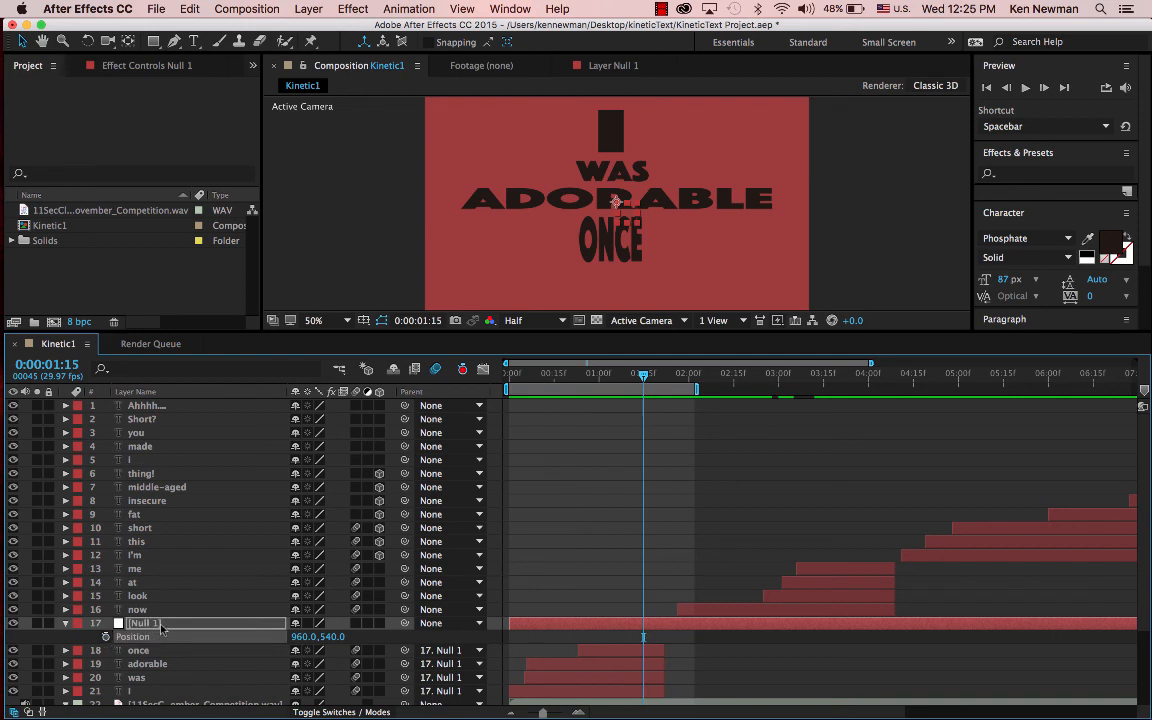
- At 0:00:01:15, keyframe the null's Anchor Point at 400.0, 0.0 and move the null to about 1400, 588
click(160, 625)
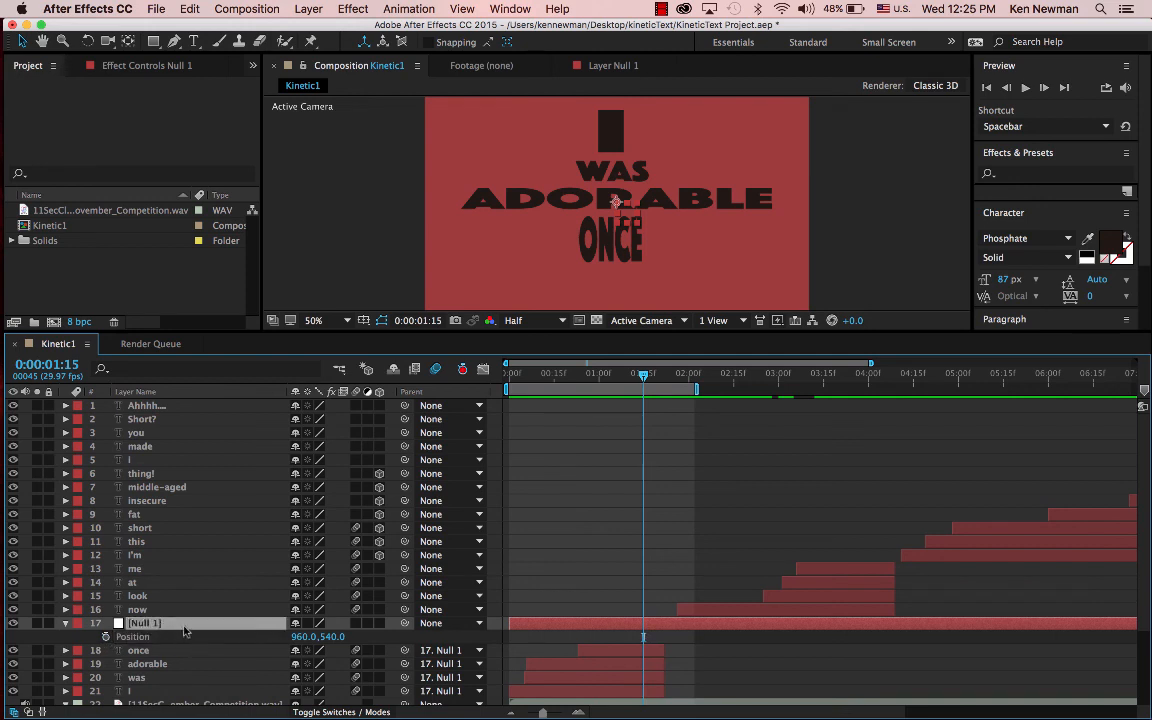
key(r)
click(65, 623)
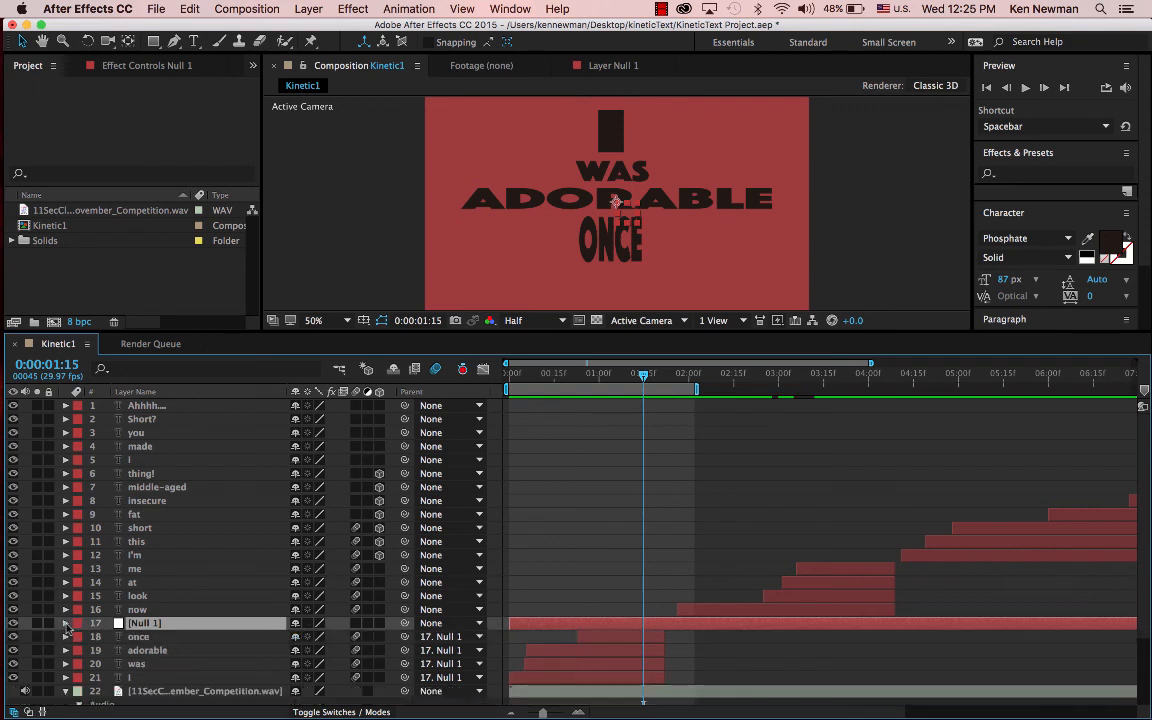
click(65, 623)
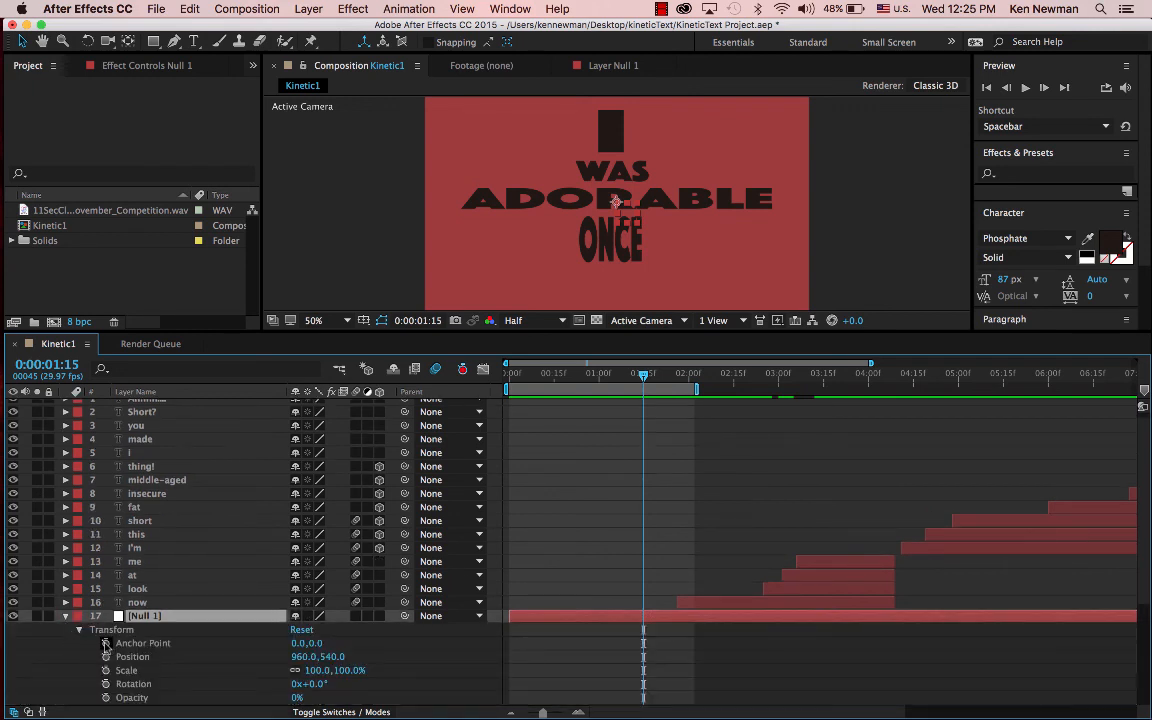
click(293, 643)
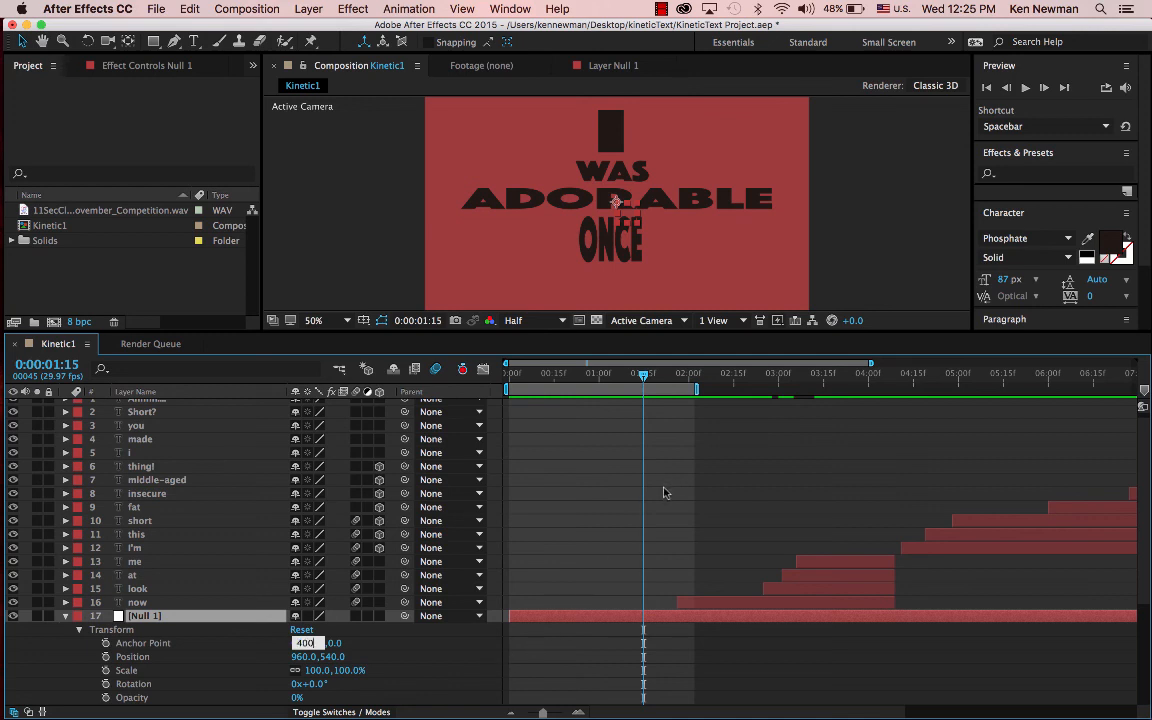
text(400)
key(Return)
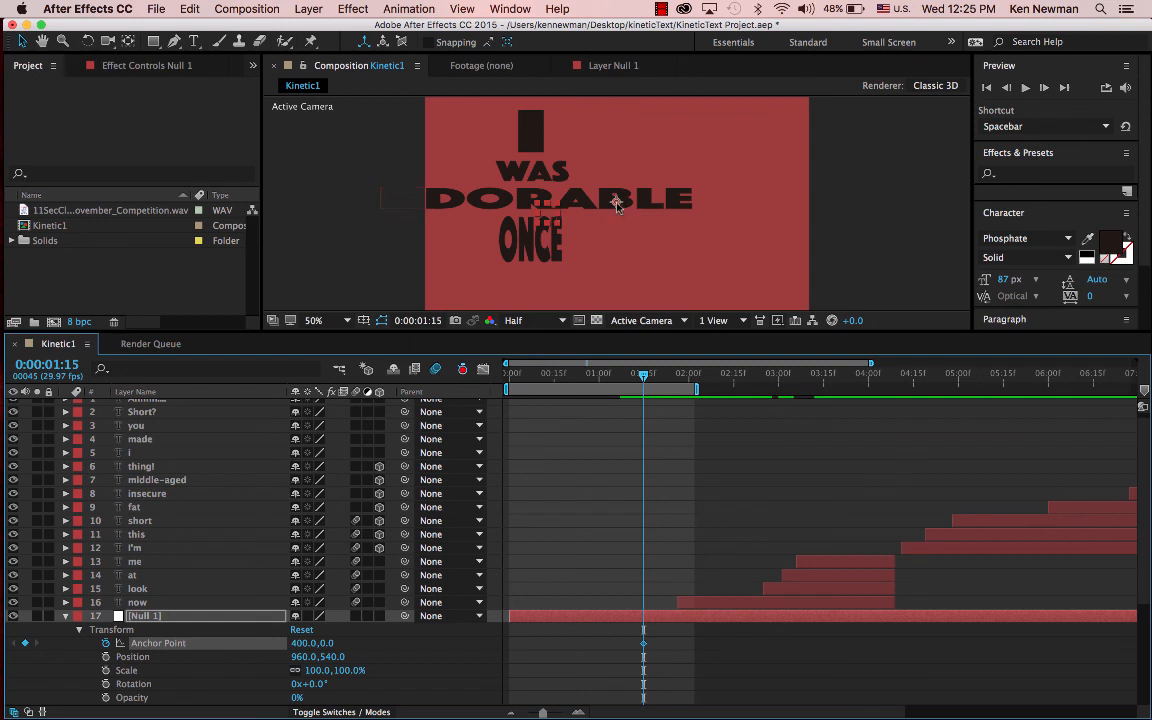
drag(617, 204, 704, 211)
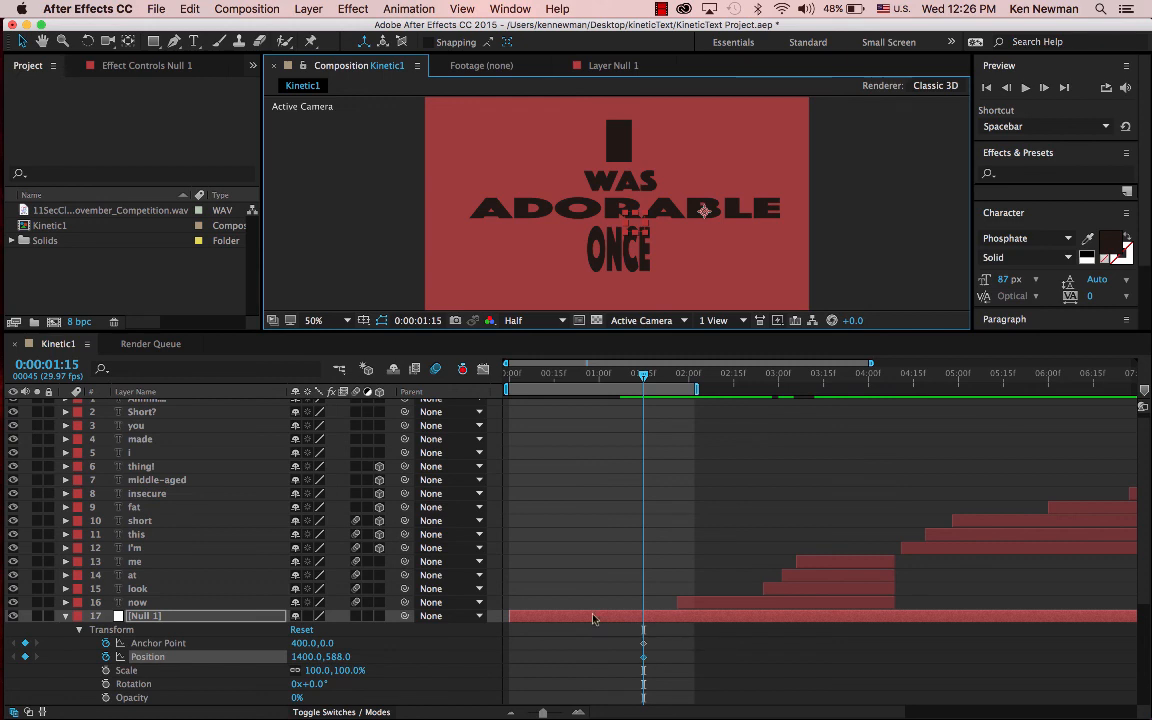
- Keyframe the null's Rotation at 0° at 0:00:01:15 and at 90° at 0:00:01:22
click(66, 616)
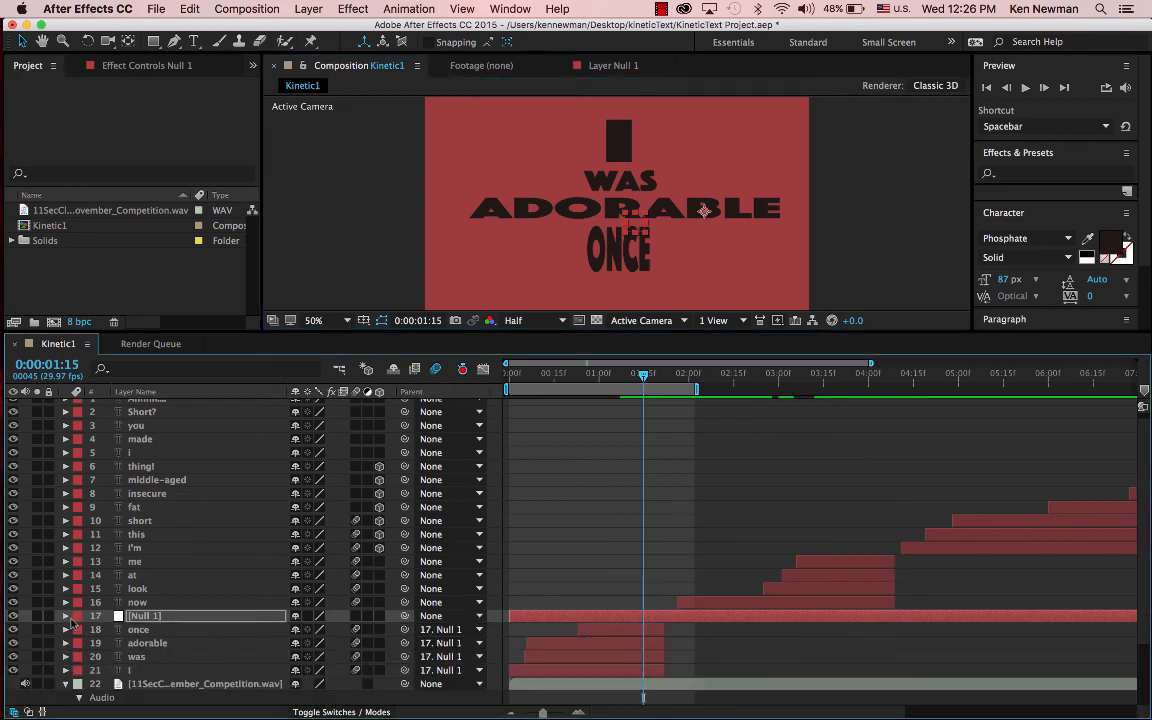
click(66, 616)
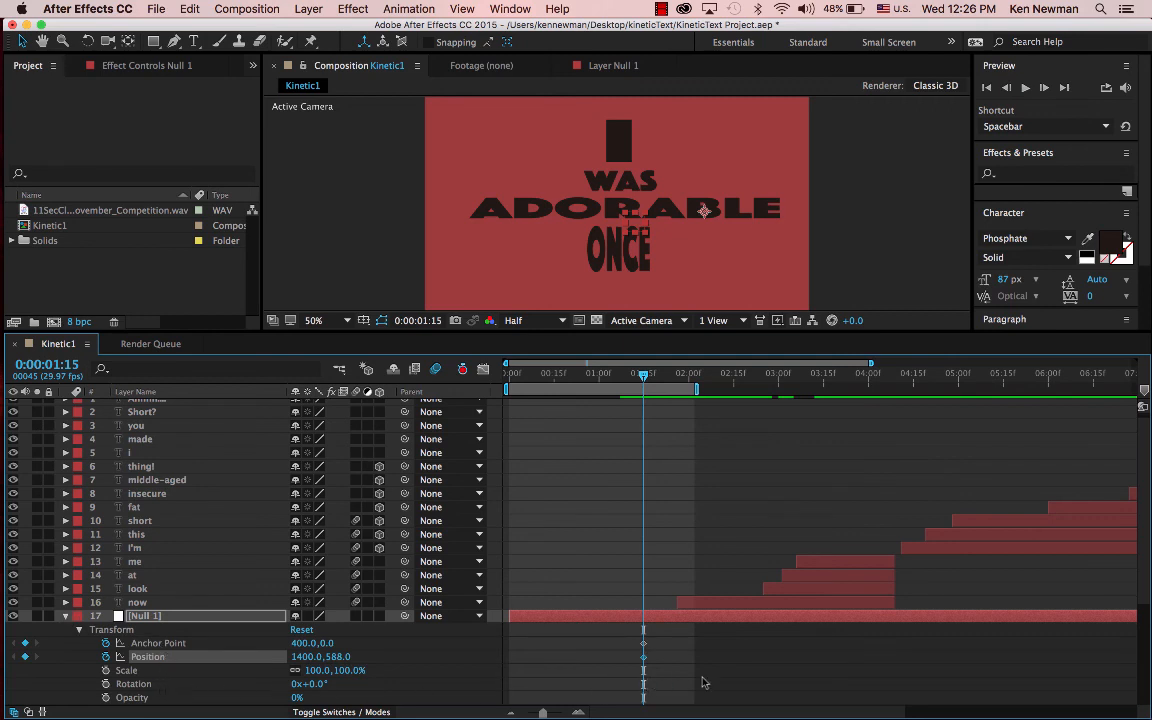
scroll(650, 610, down, 3)
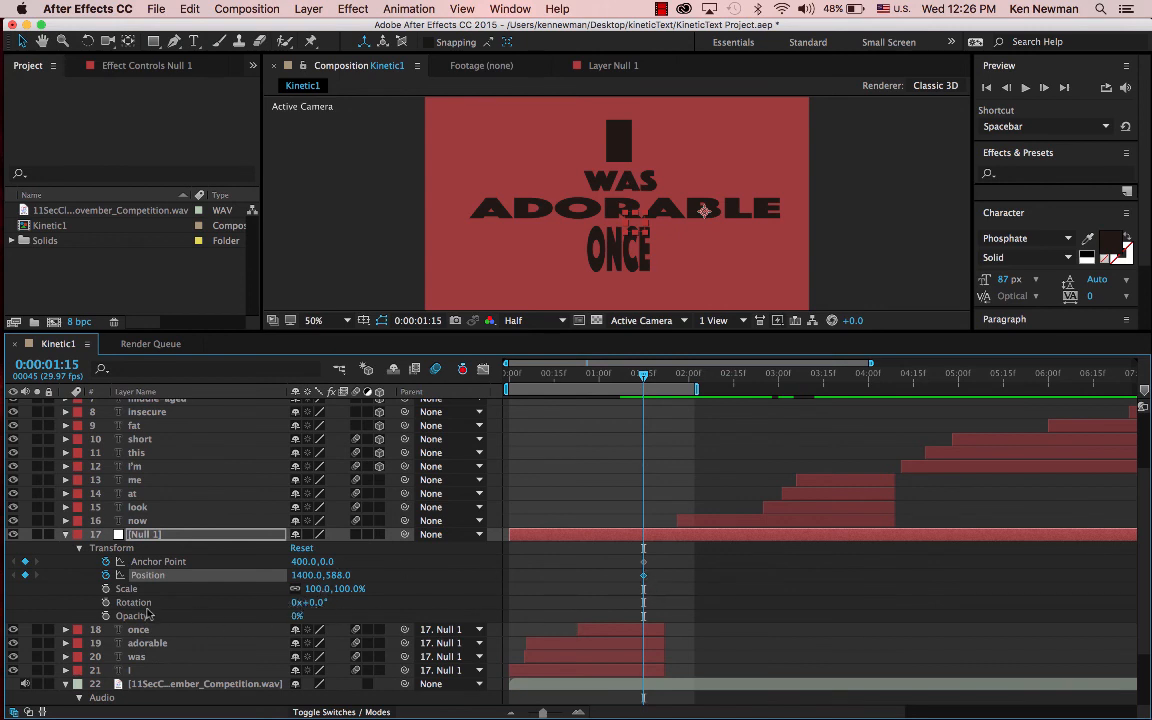
click(106, 602)
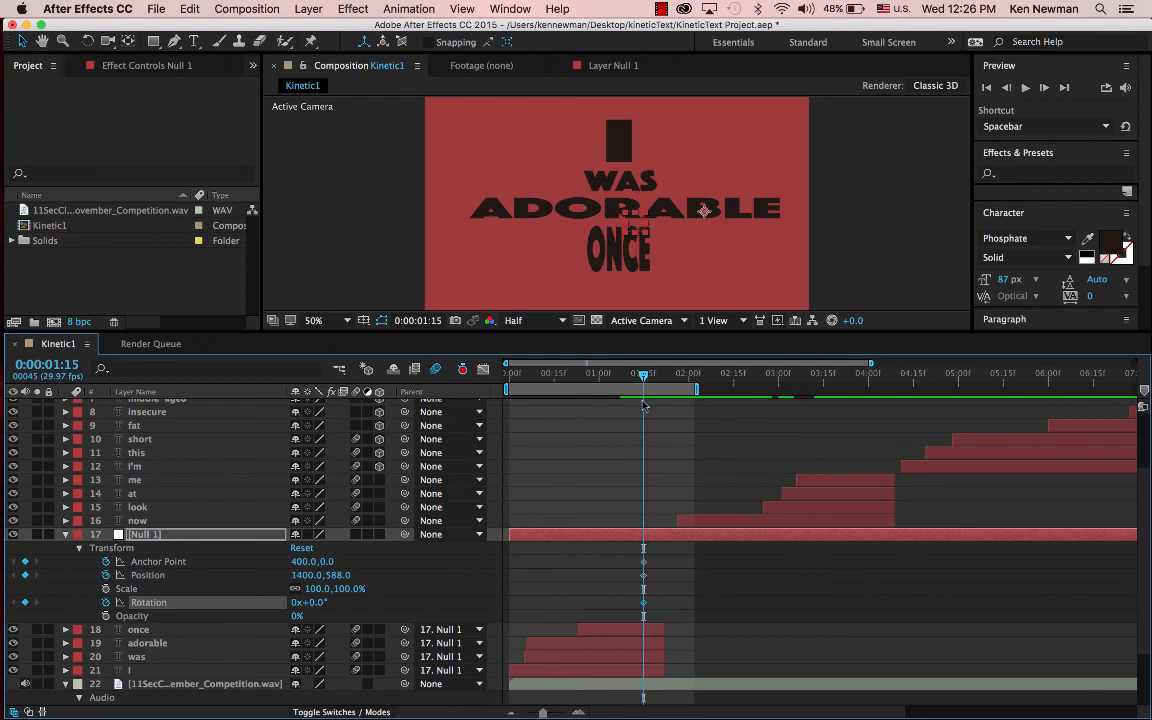
drag(648, 378, 667, 380)
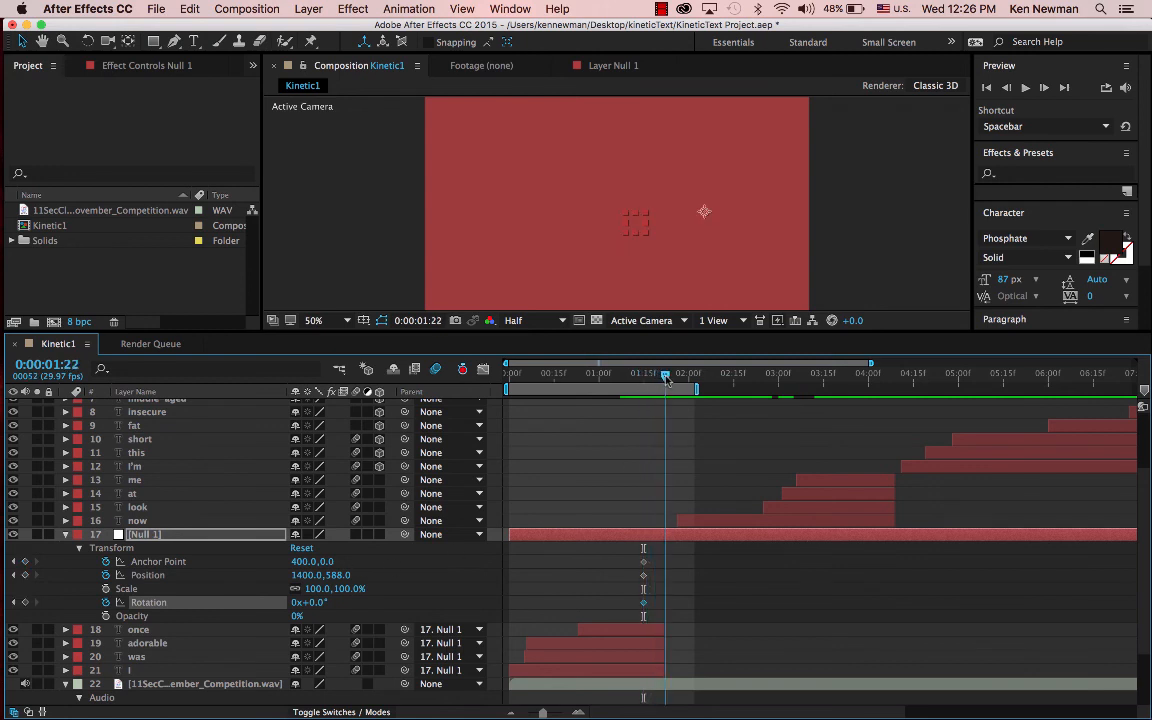
click(316, 602)
text(90)
key(Return)
- Preview the grouped words' rotation from 0:00:00:00, collapse the null layer's properties and scrub to 0:00:01:15
drag(667, 378, 473, 410)
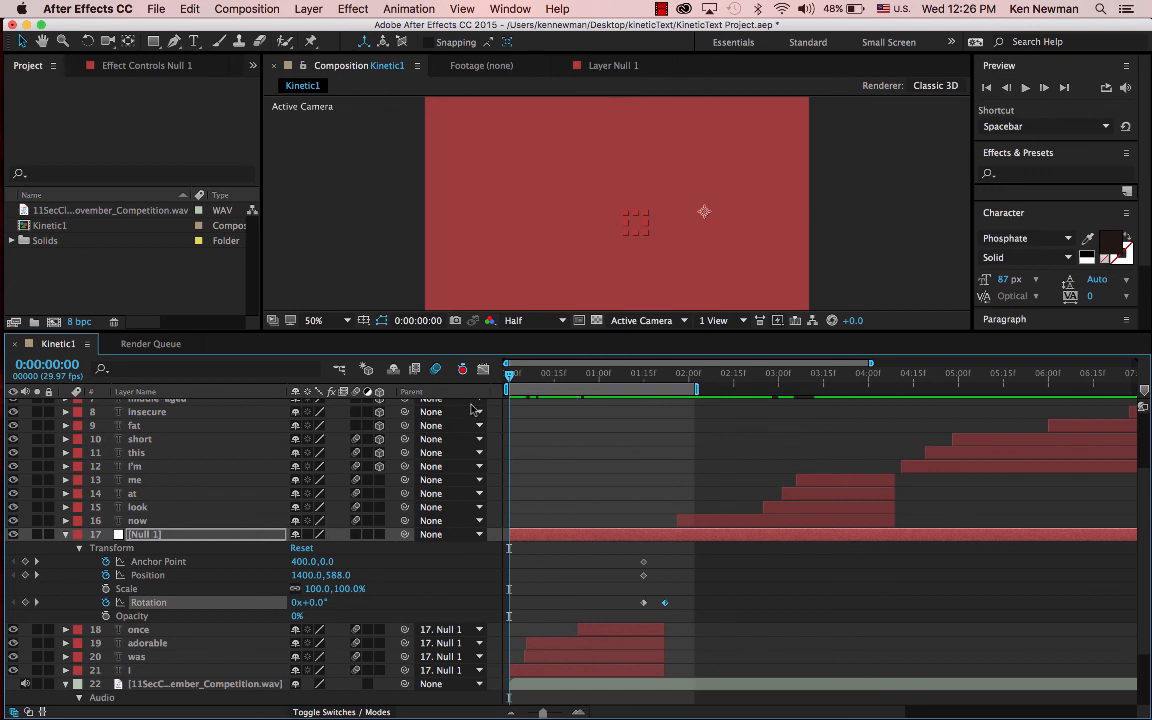
key(space)
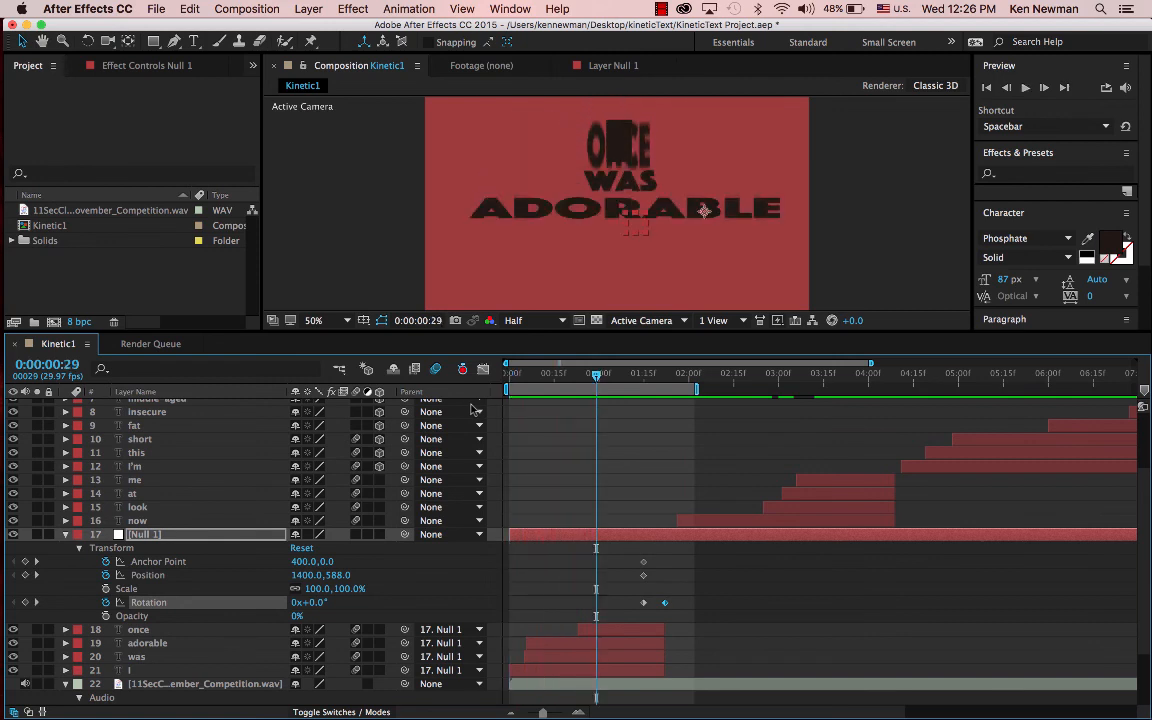
mouse_move(597, 380)
mouse_down()
mouse_move(647, 378)
mouse_move(593, 378)
mouse_up()
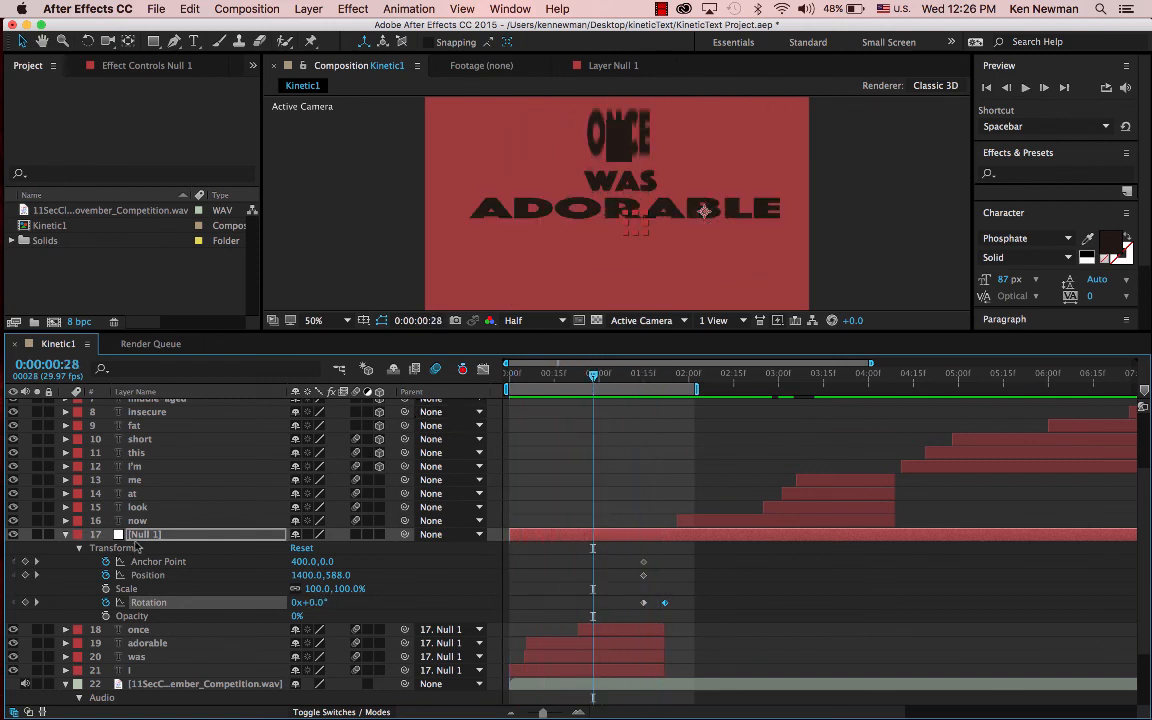
click(181, 540)
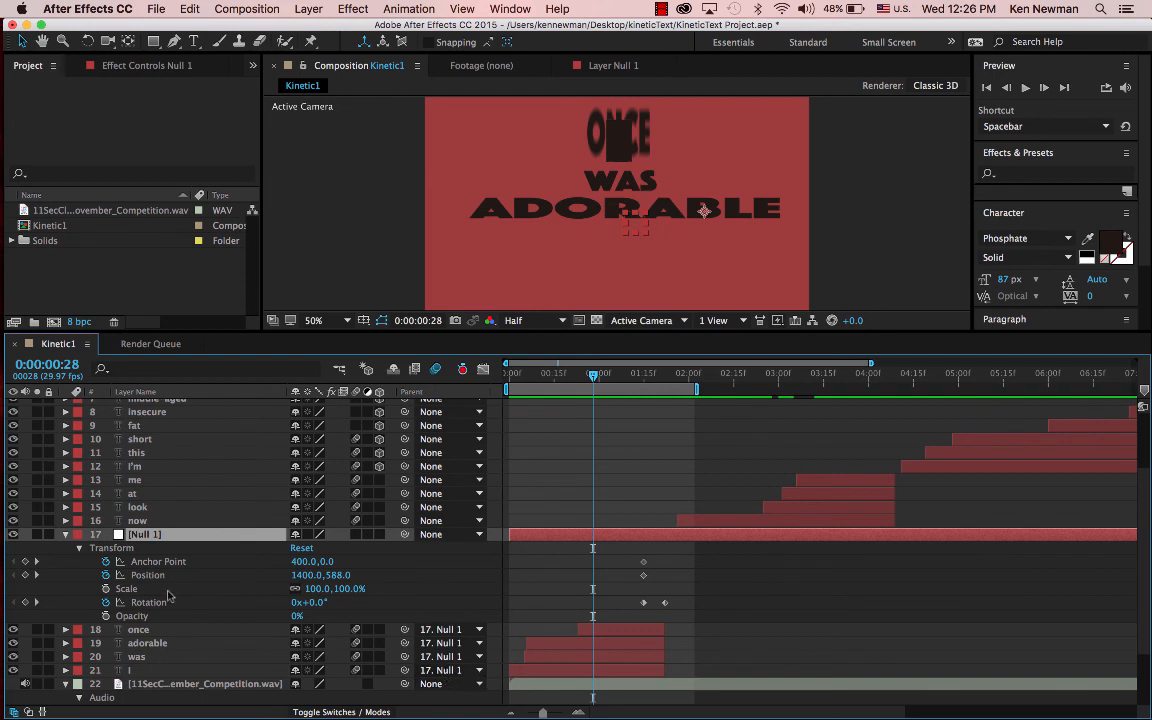
click(65, 536)
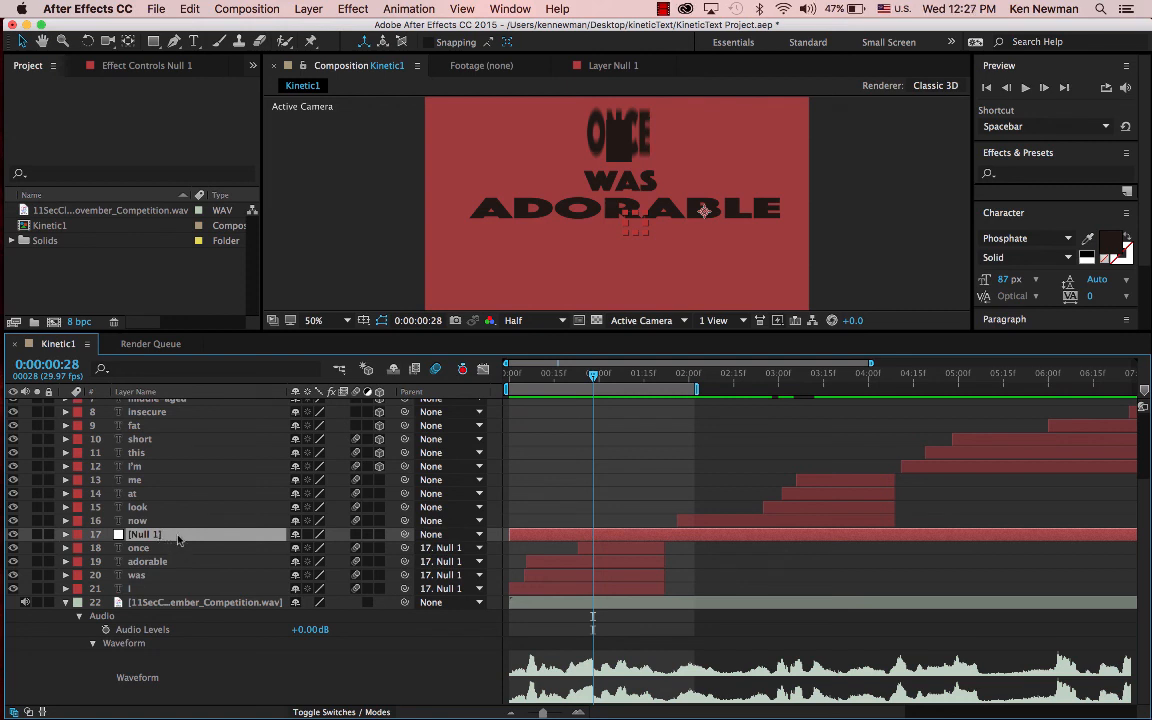
drag(594, 378, 617, 378)
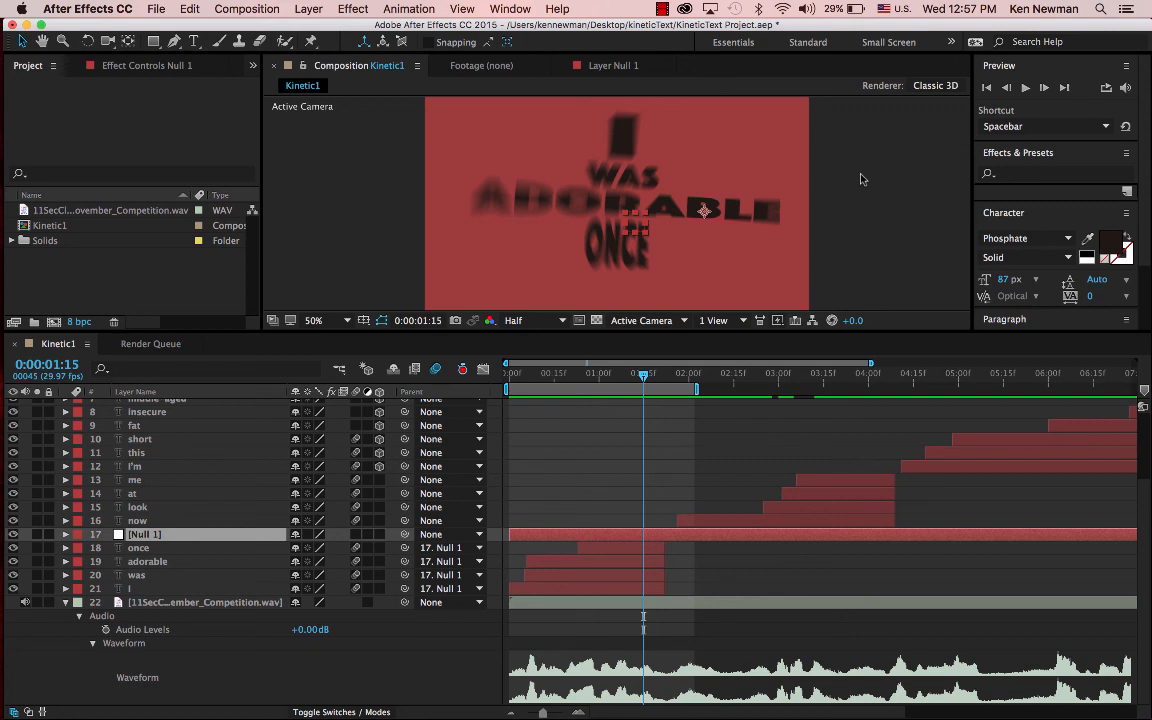
click(661, 9)
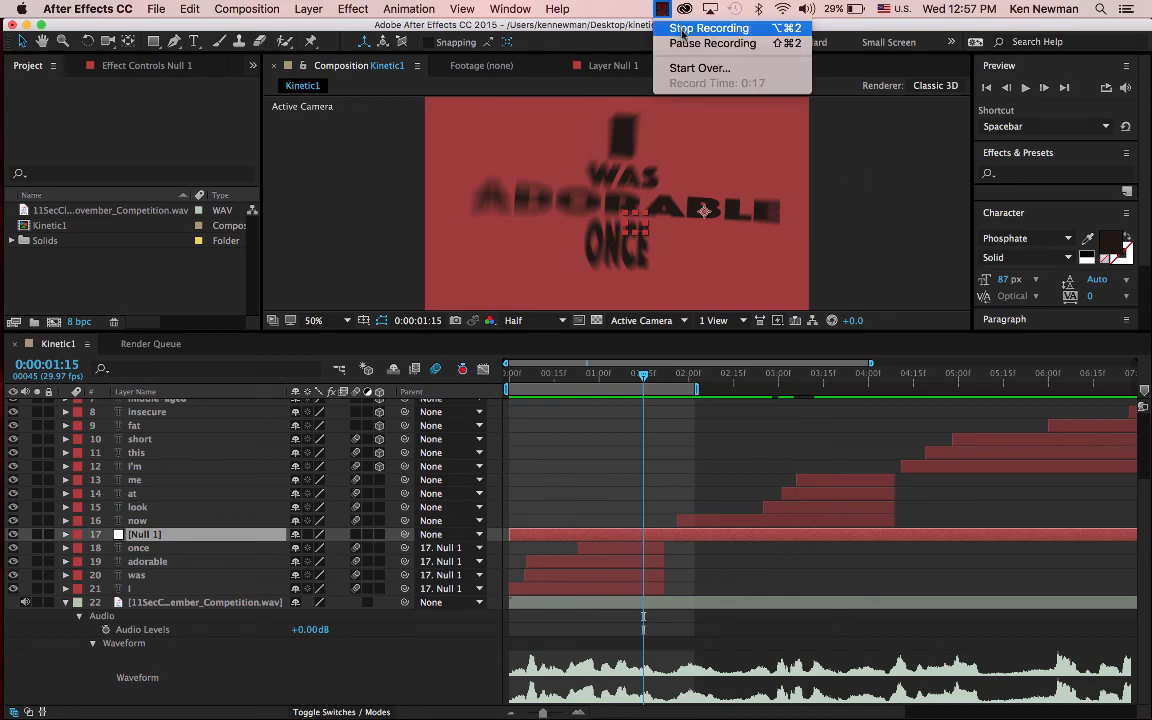